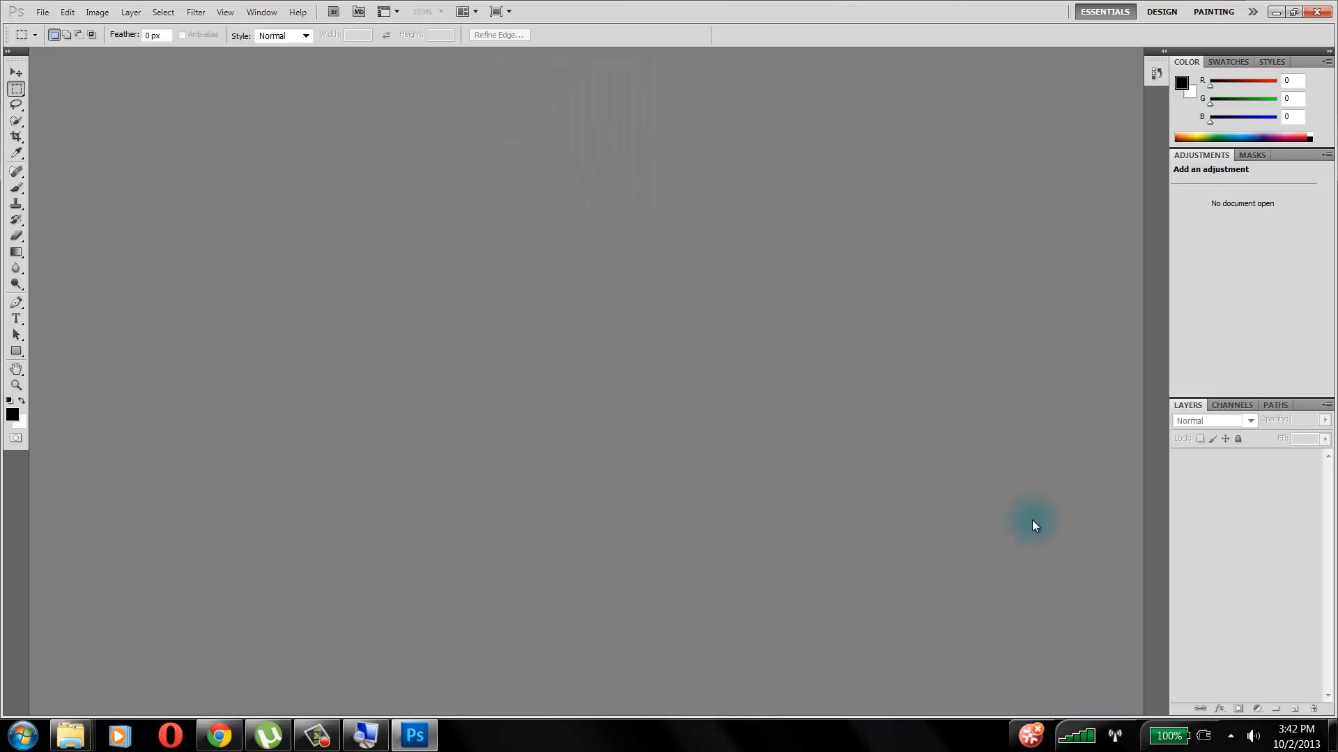
Open the Police__MODEL_SHEET image from the chars folder on the desktop
click(42, 12)
click(63, 46)
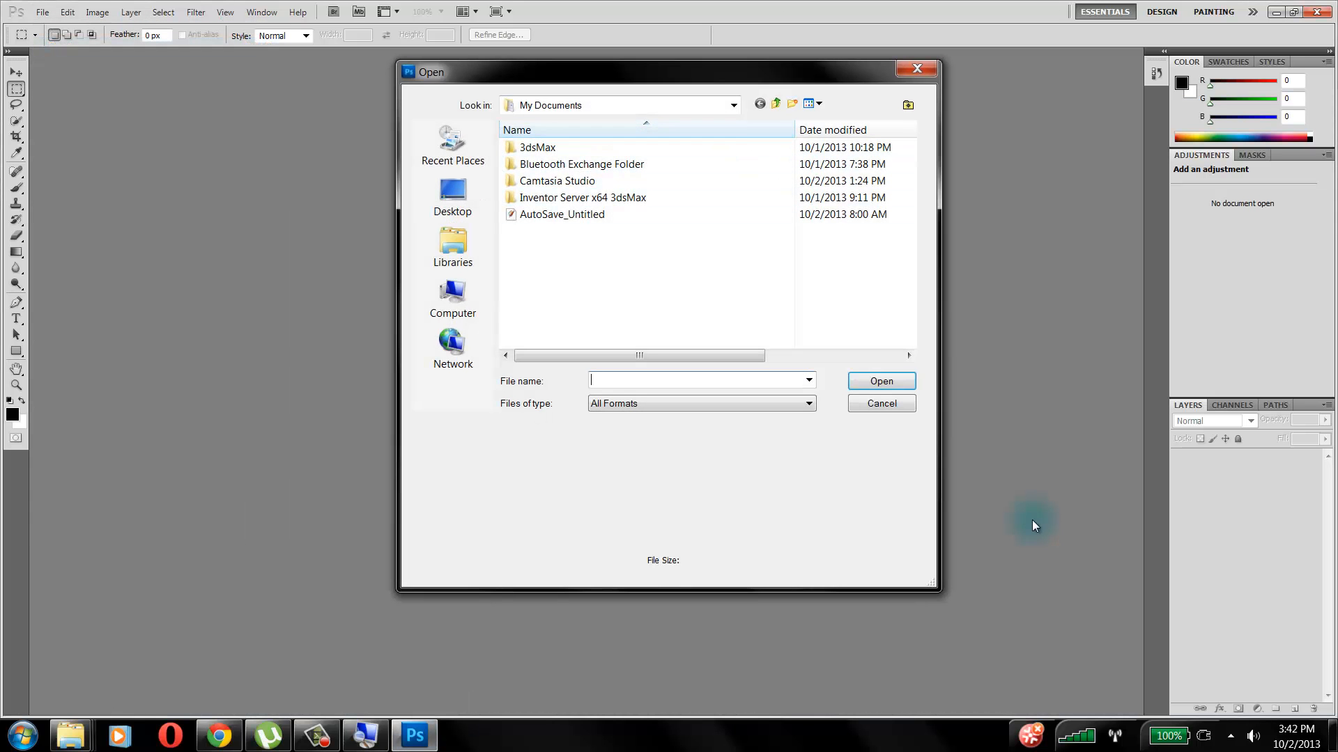
click(733, 105)
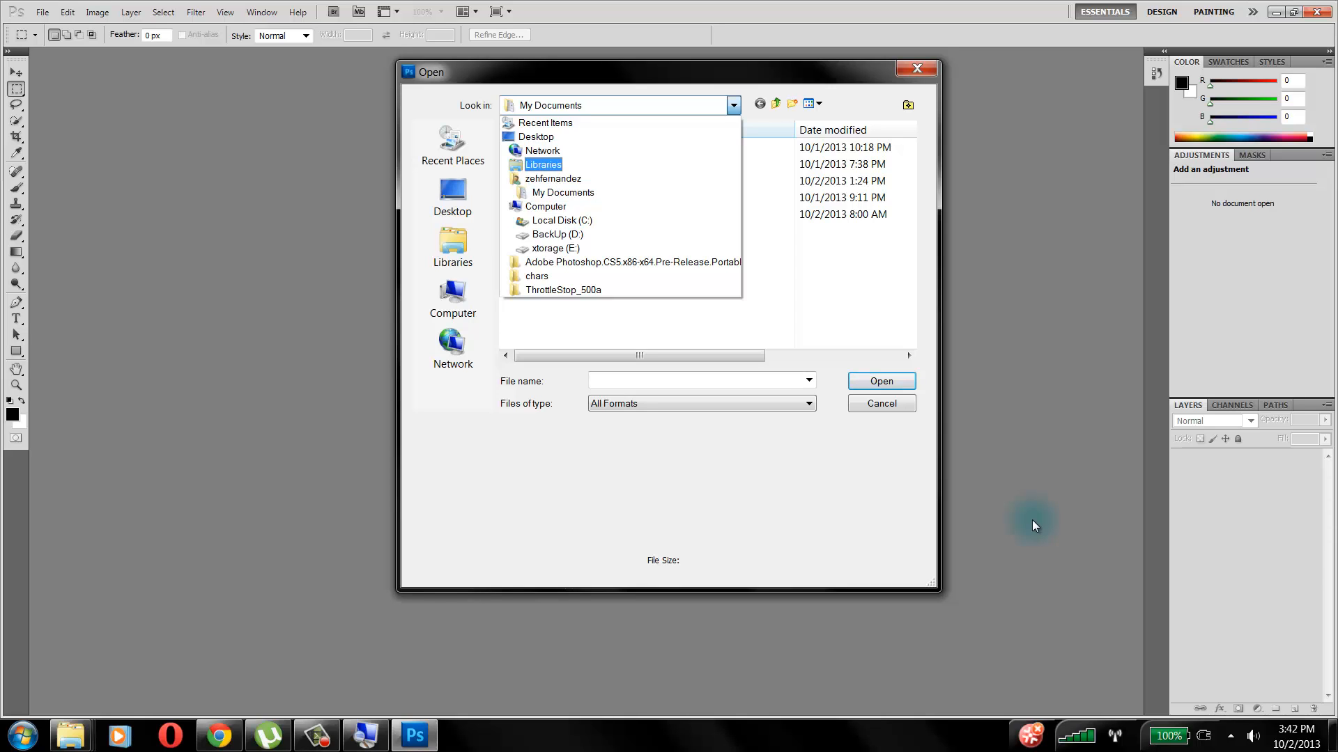
click(536, 137)
drag(909, 209, 909, 285)
double_click(760, 241)
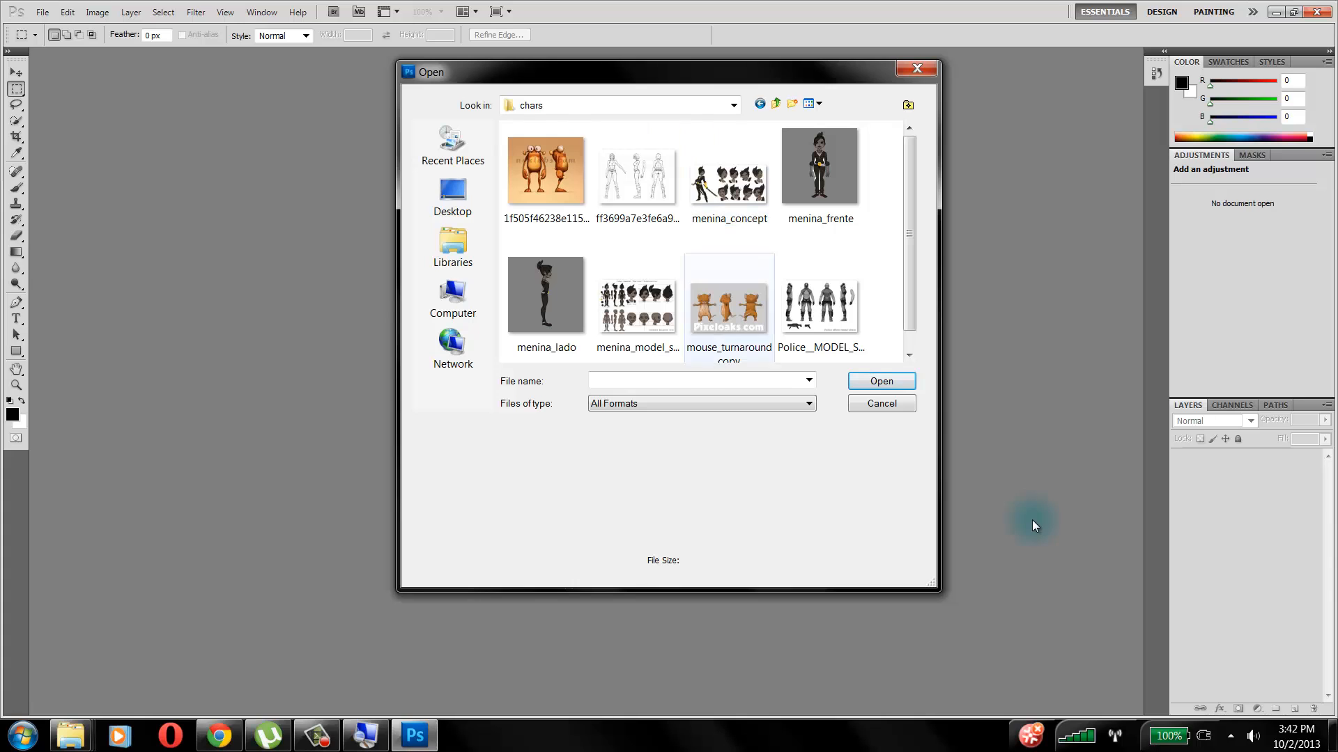
click(820, 307)
click(882, 382)
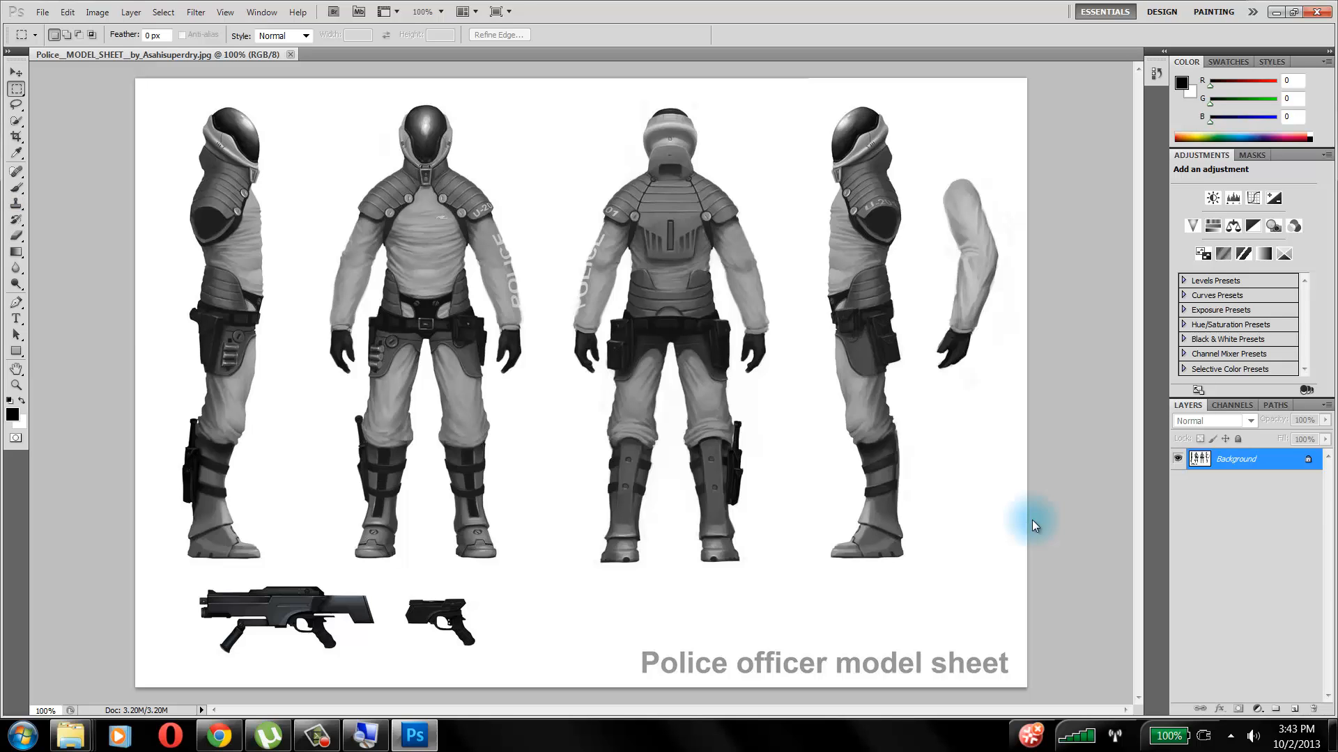
Activate the Move tool and display the rulers around the model sheet
key(v)
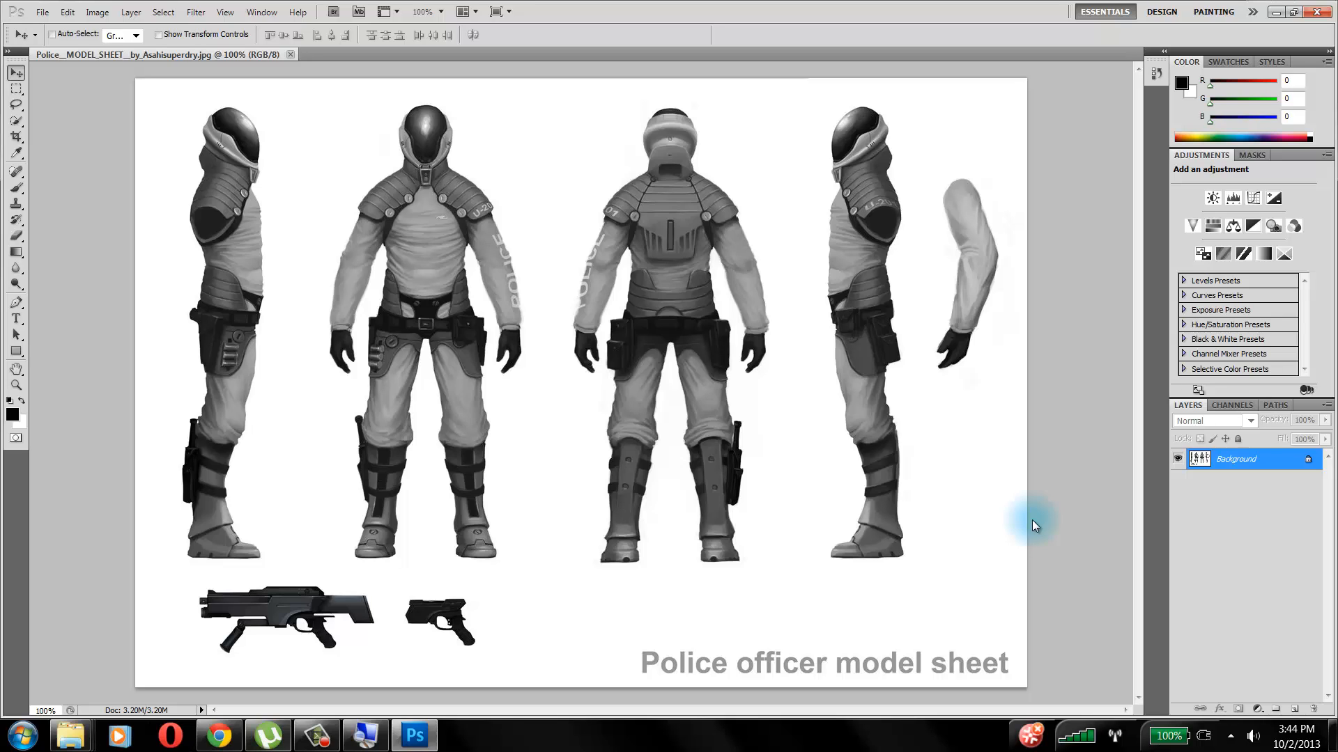
click(318, 736)
click(1269, 669)
key(alt+w)
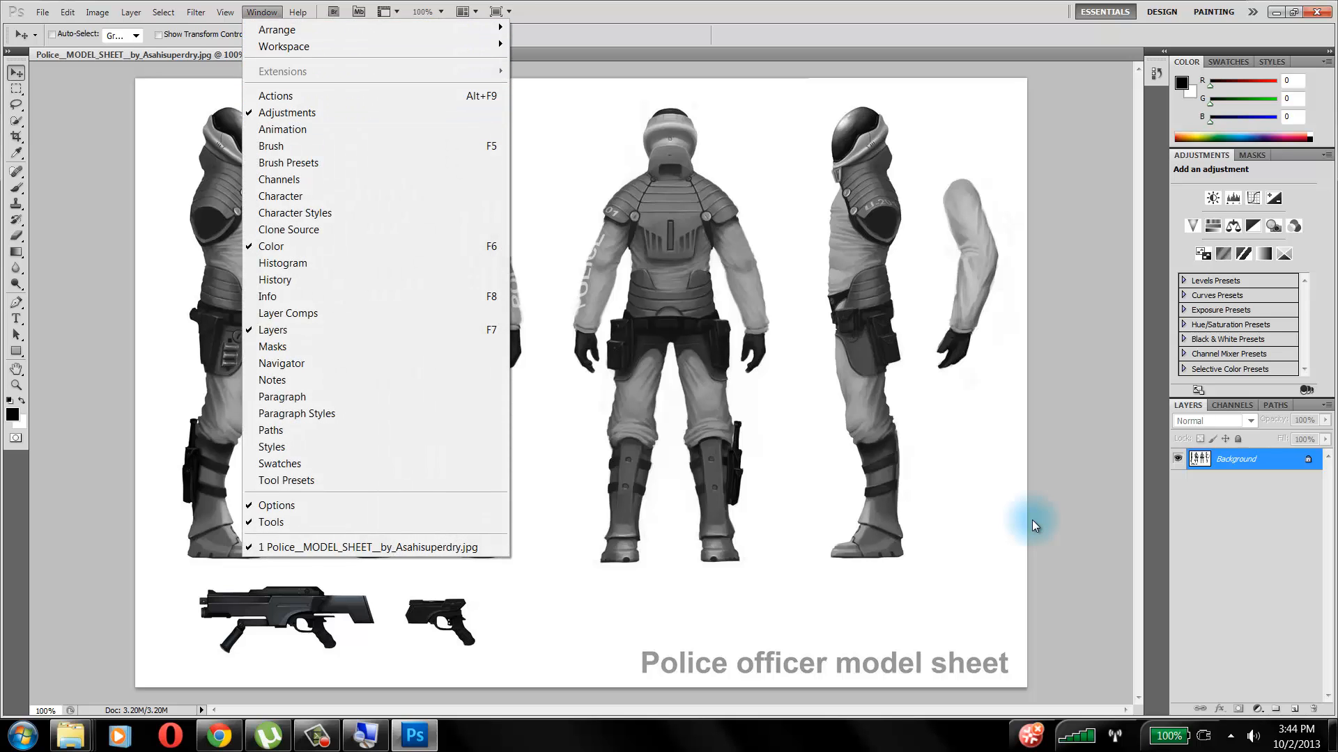
key(Left)
key(s)
key(s)
key(s)
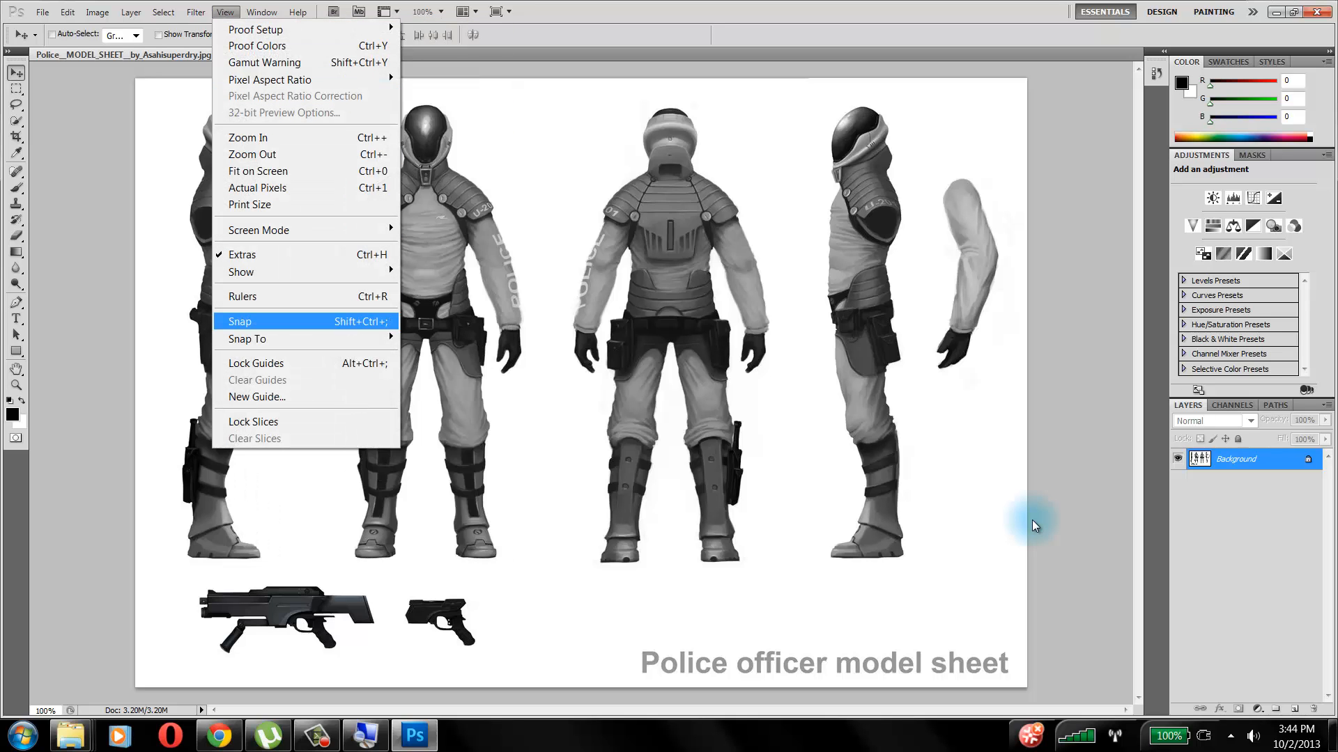
key(Up)
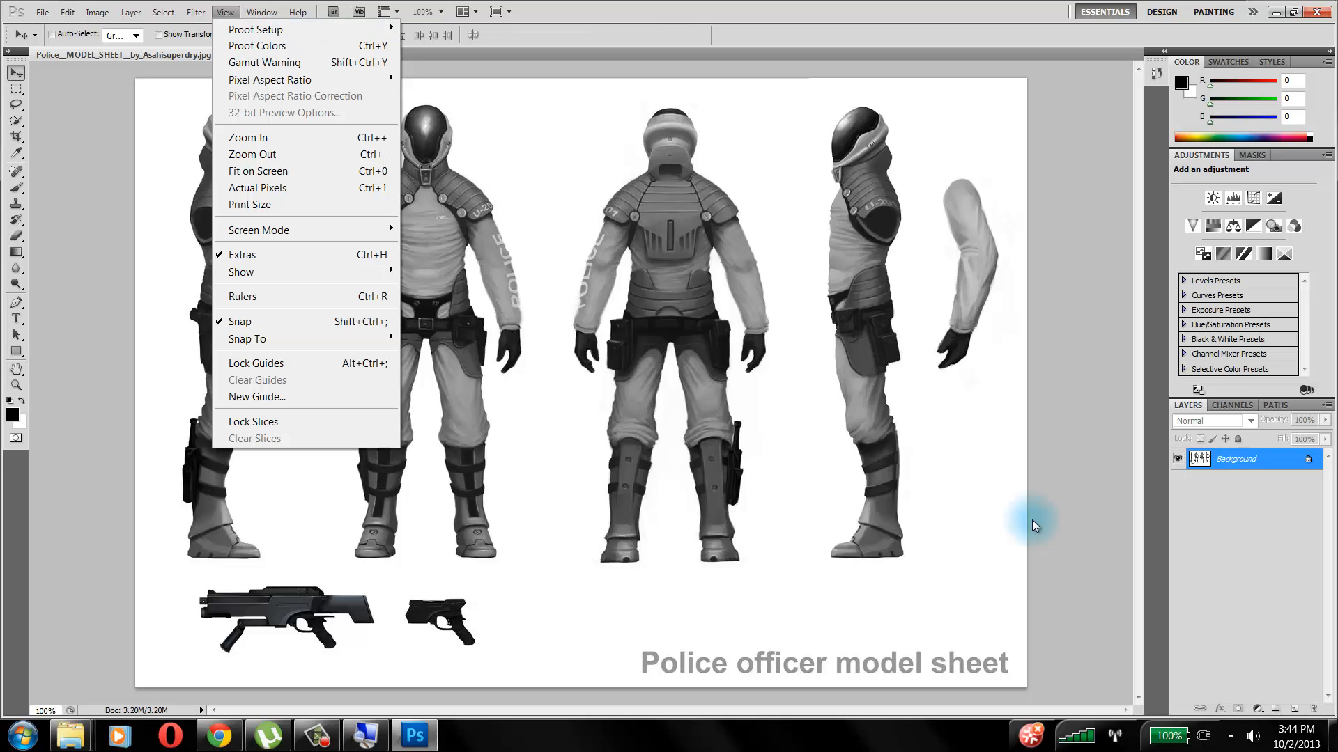
key(Return)
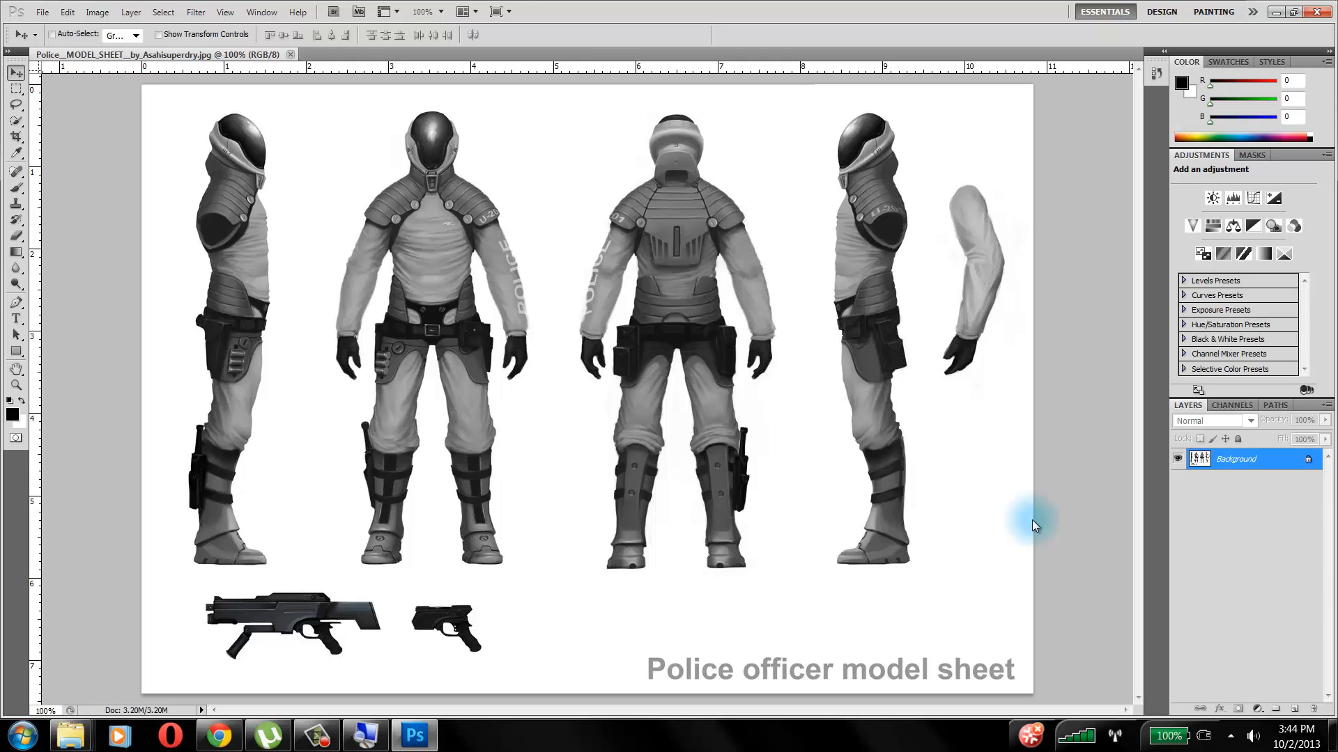
Add horizontal guides at the soles of the figures' feet and at the top of their heads
drag(494, 67, 495, 565)
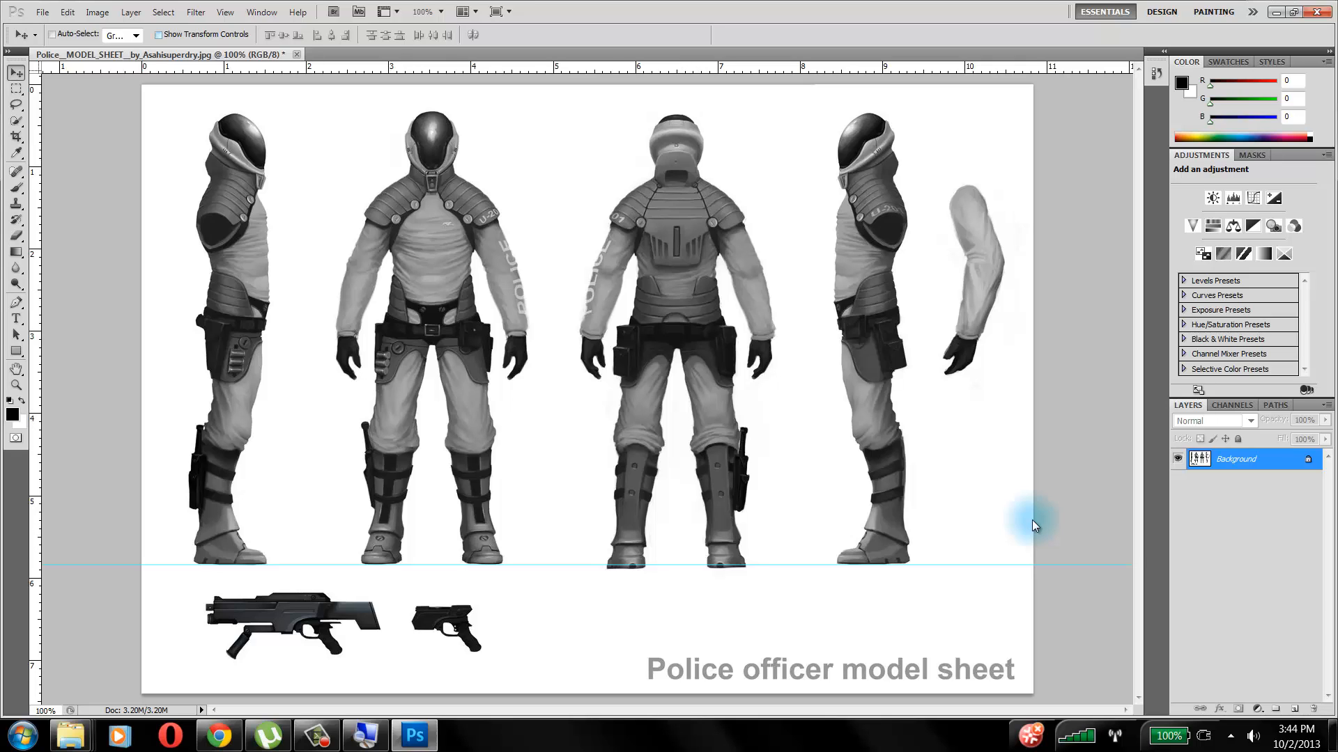
click(225, 12)
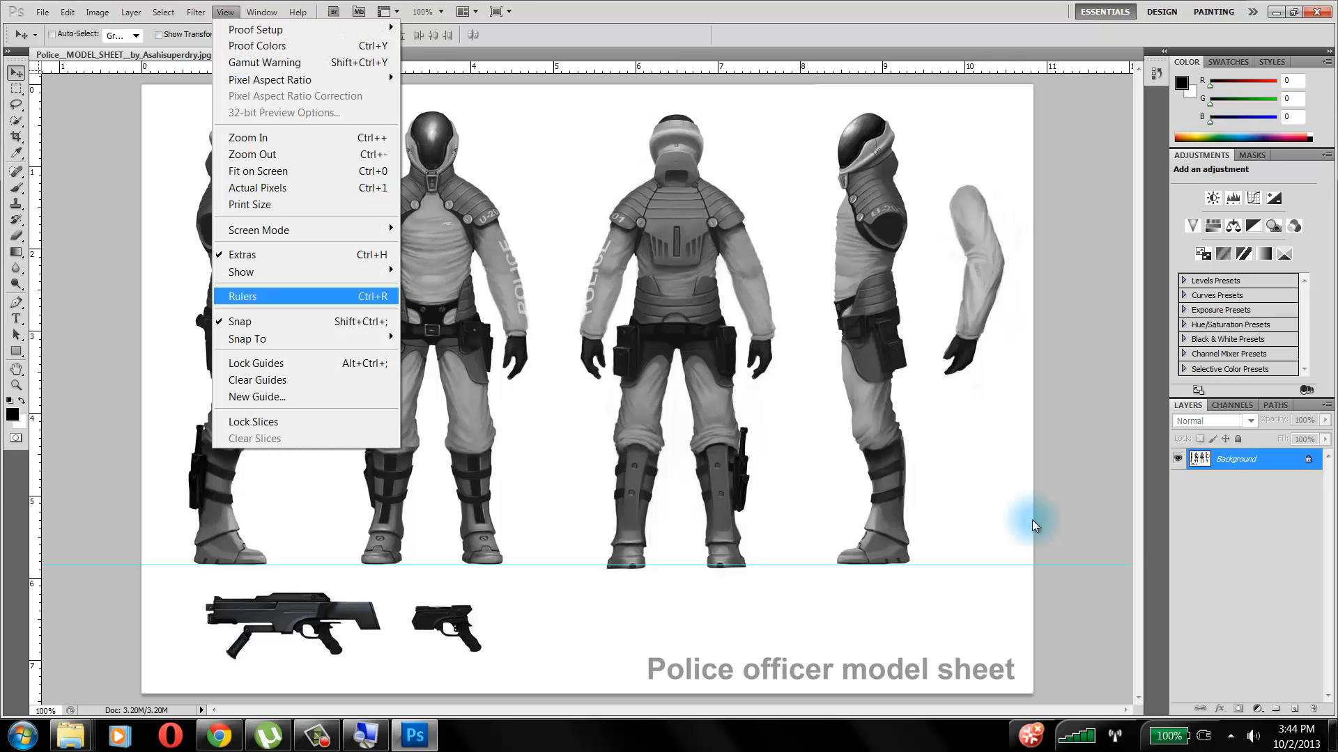
click(225, 12)
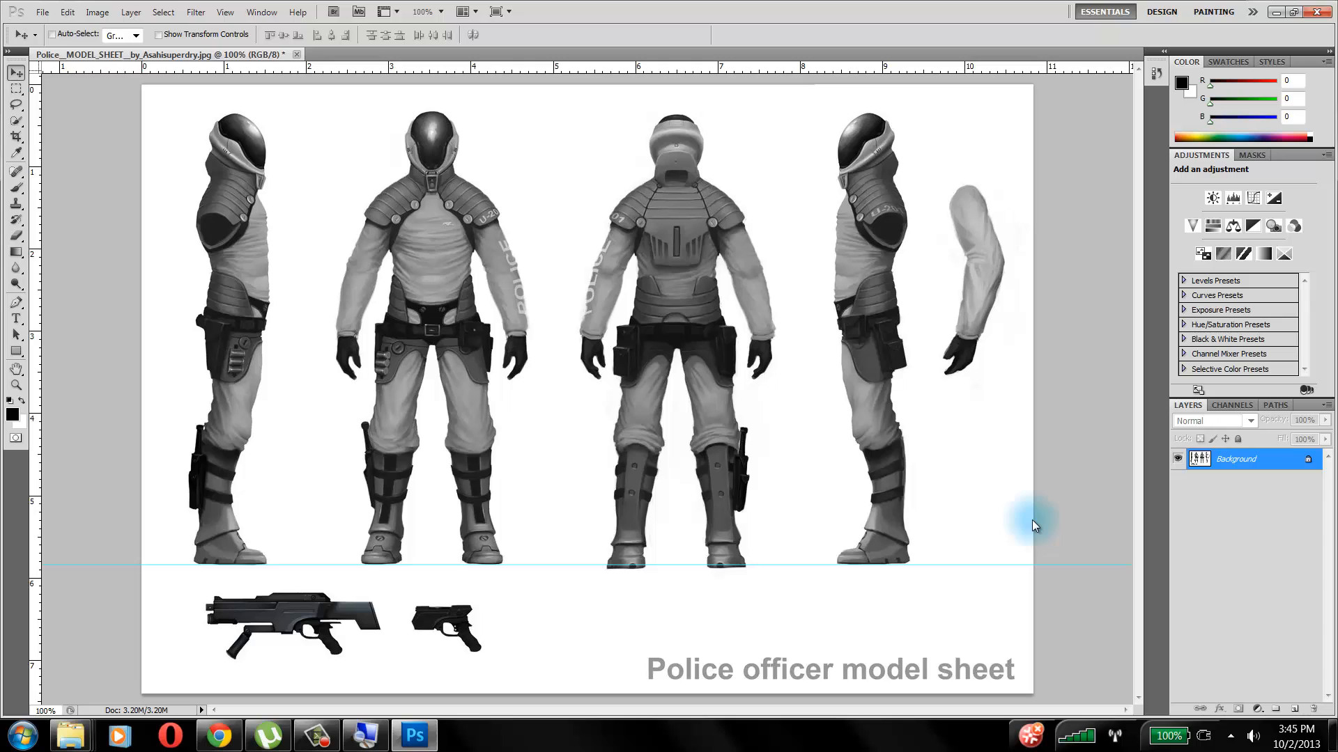
key(ctrl+r)
drag(606, 68, 608, 110)
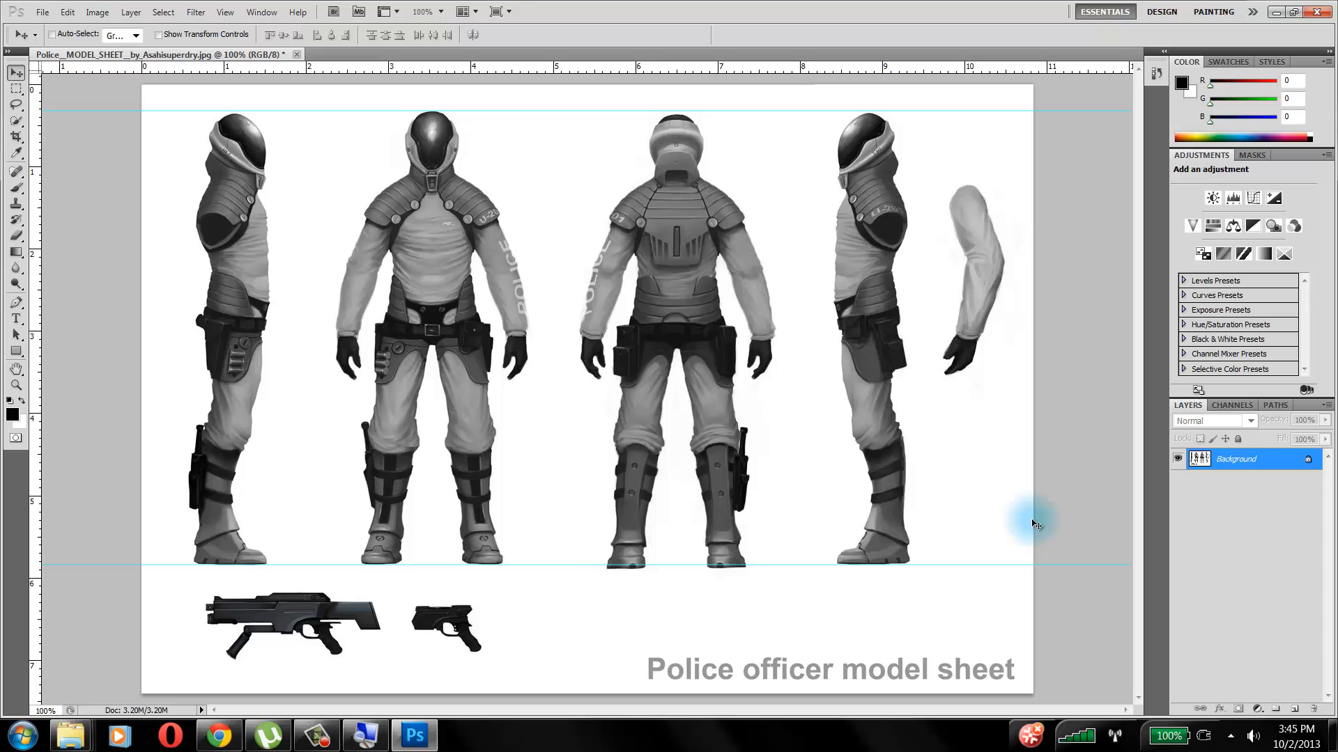
Marquee-select the back-view figure, nudge it up until its feet rest on the lower guide, and deselect it
key(z)
drag(1032, 521, 1033, 522)
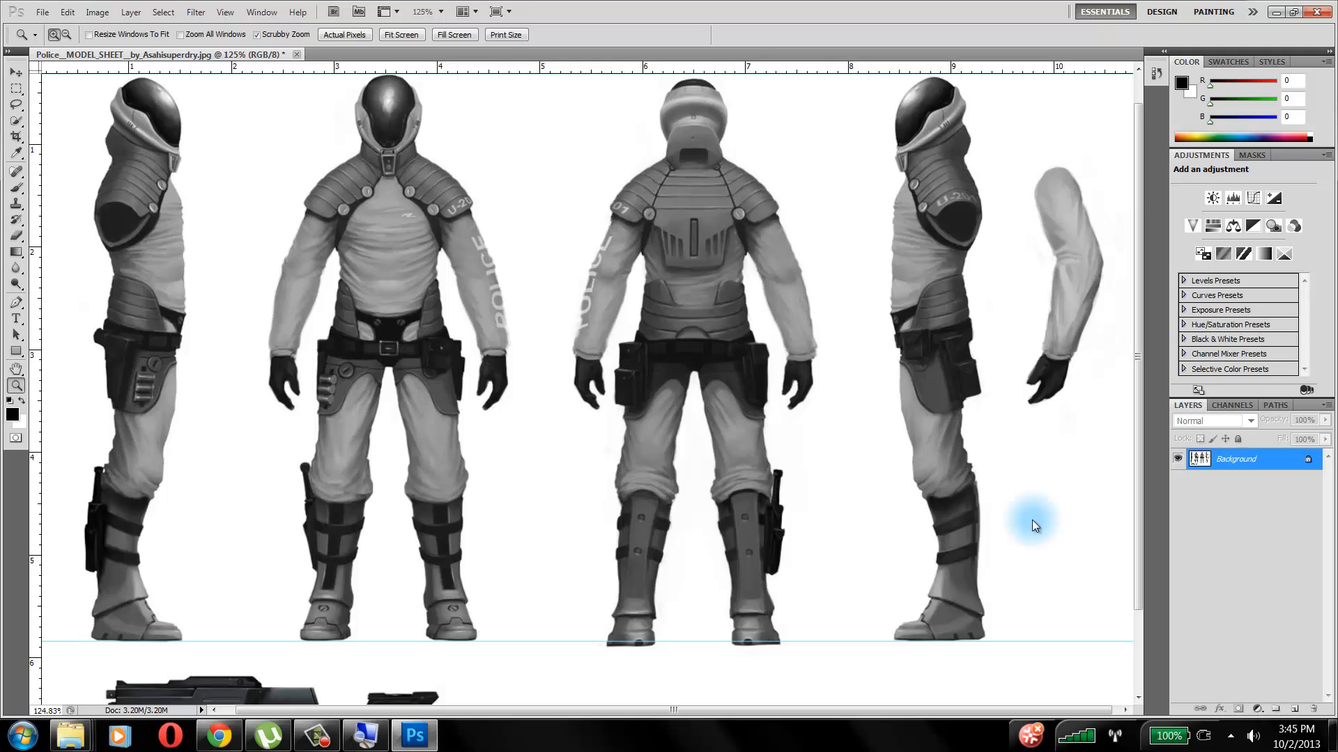
key(m)
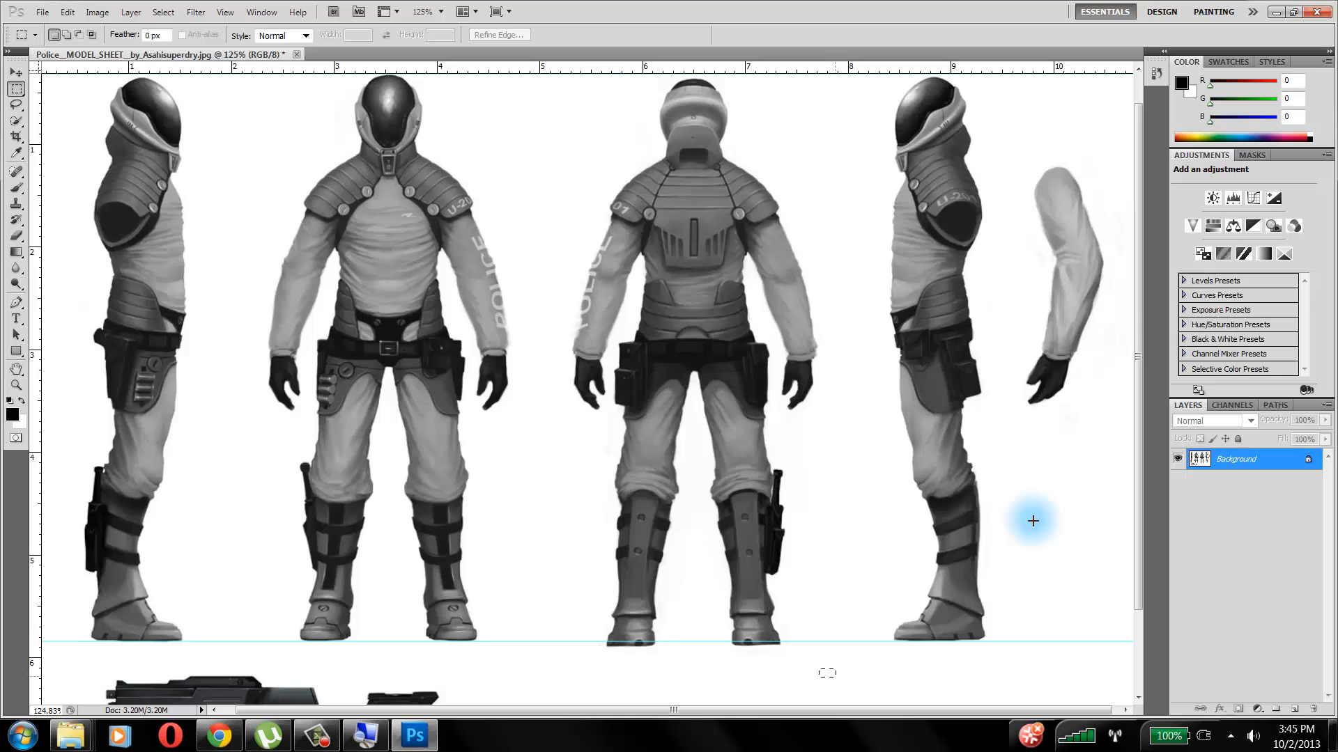
drag(537, 79, 542, 93)
drag(835, 688, 835, 687)
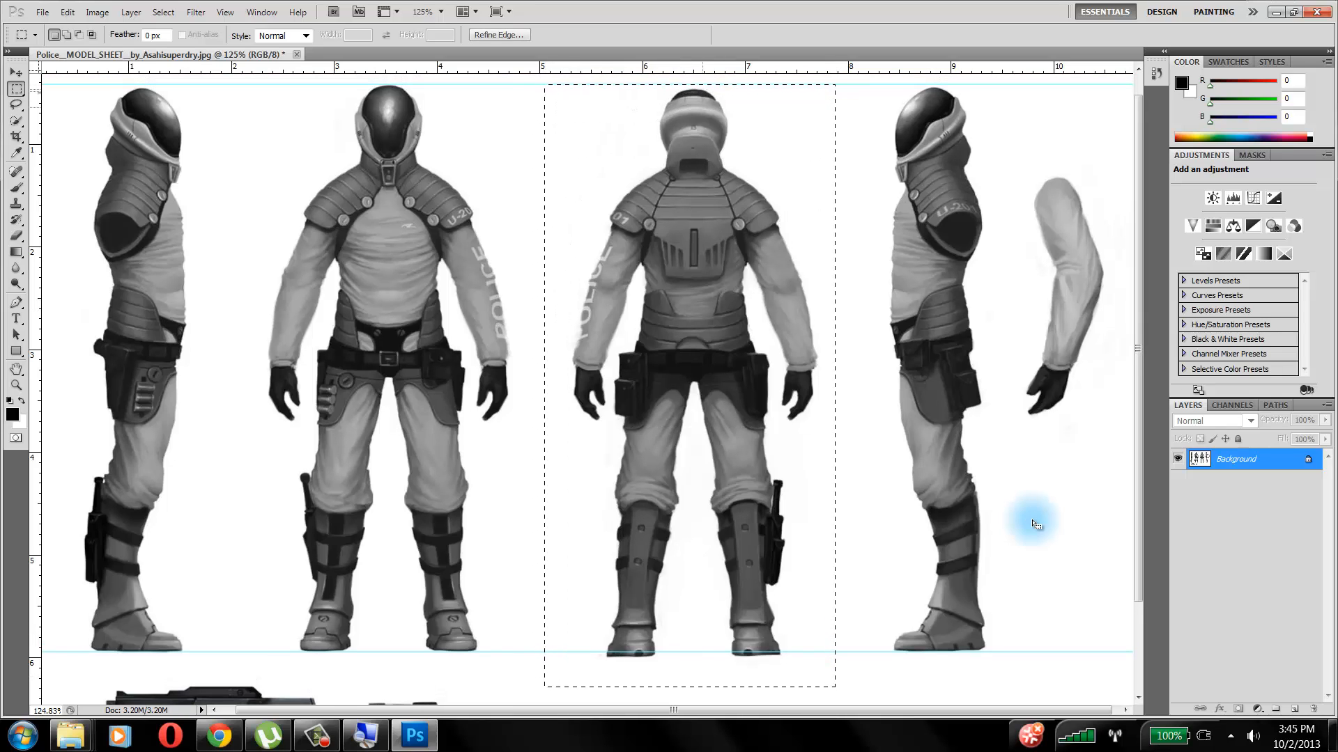
key(v)
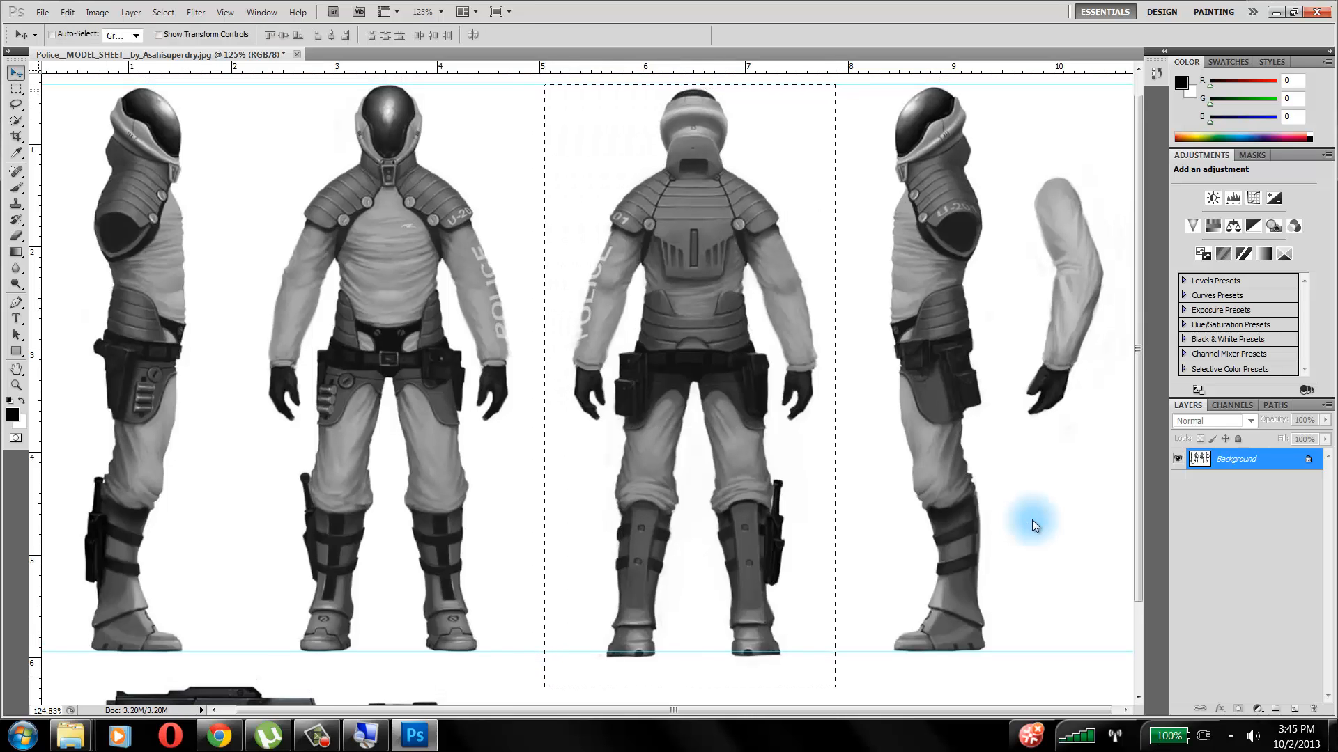
key(Up)
key(Up)
key(Up)
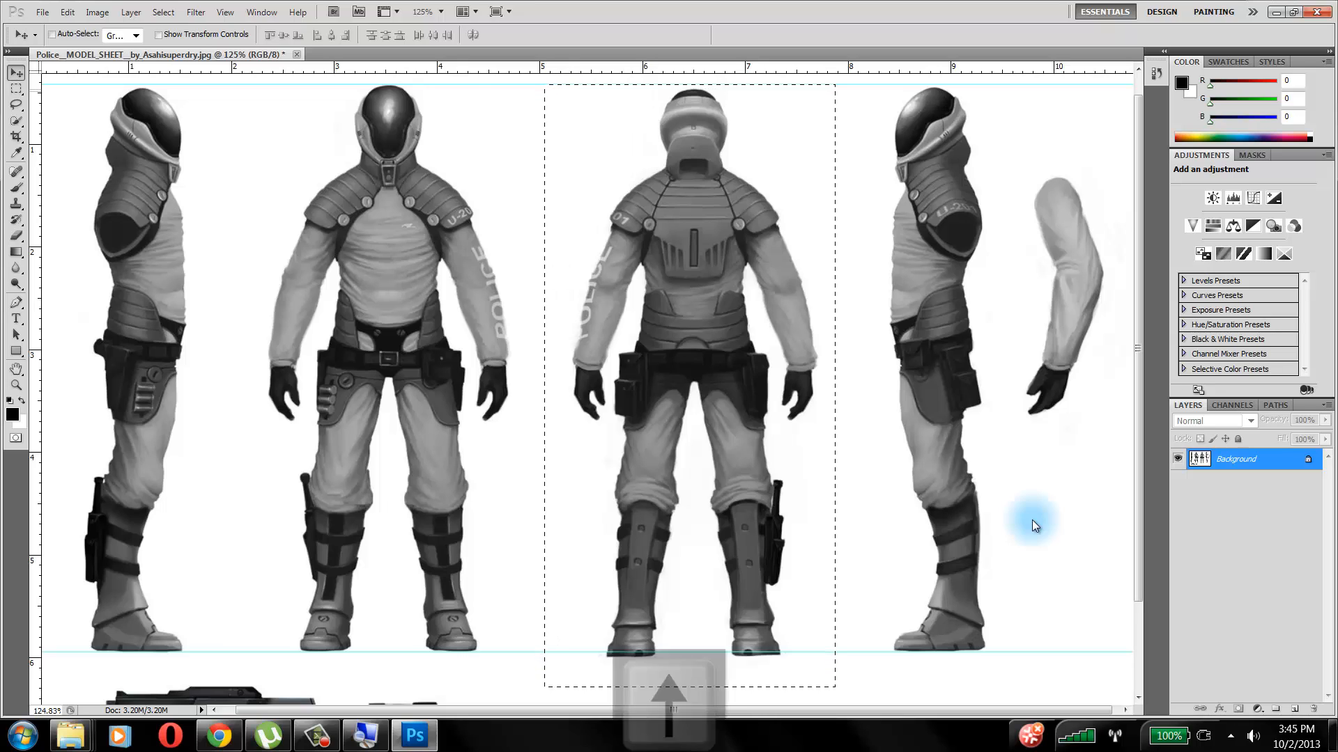
key(Up)
key(Up)
key(Up)
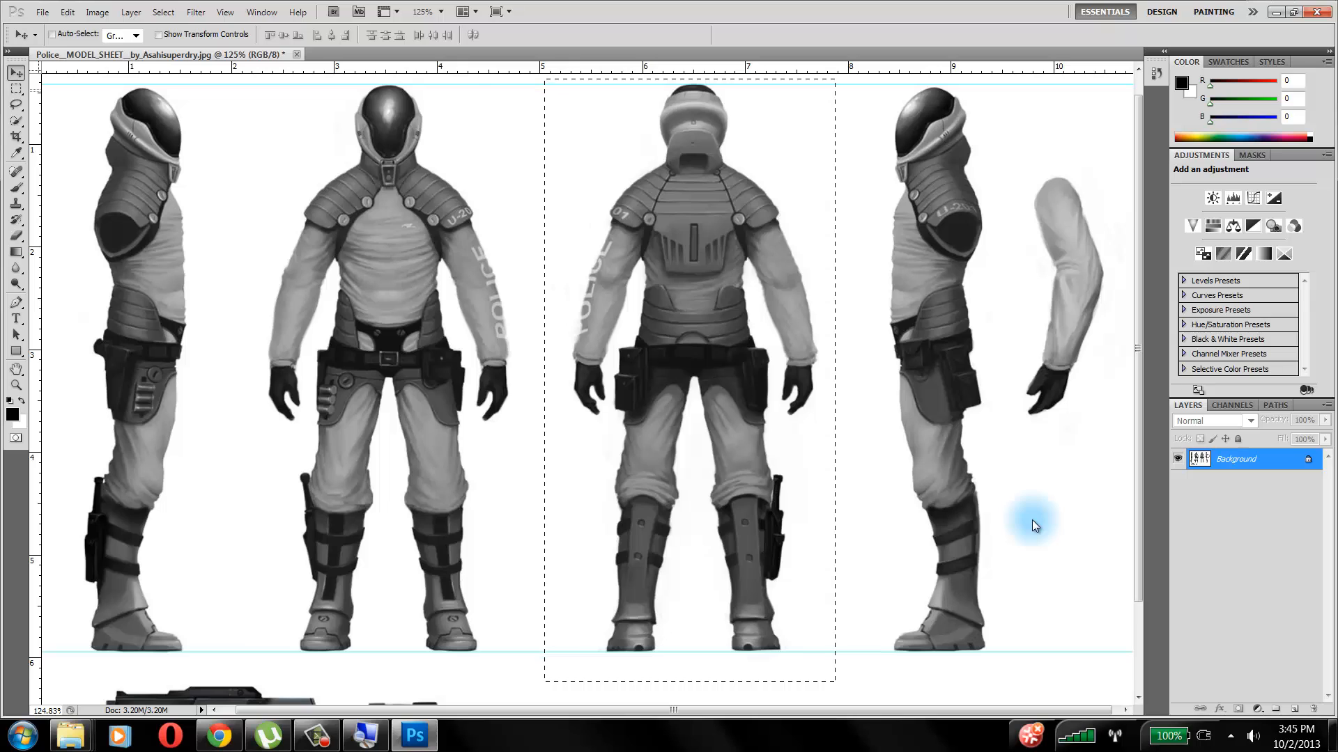
key(Down)
key(Down)
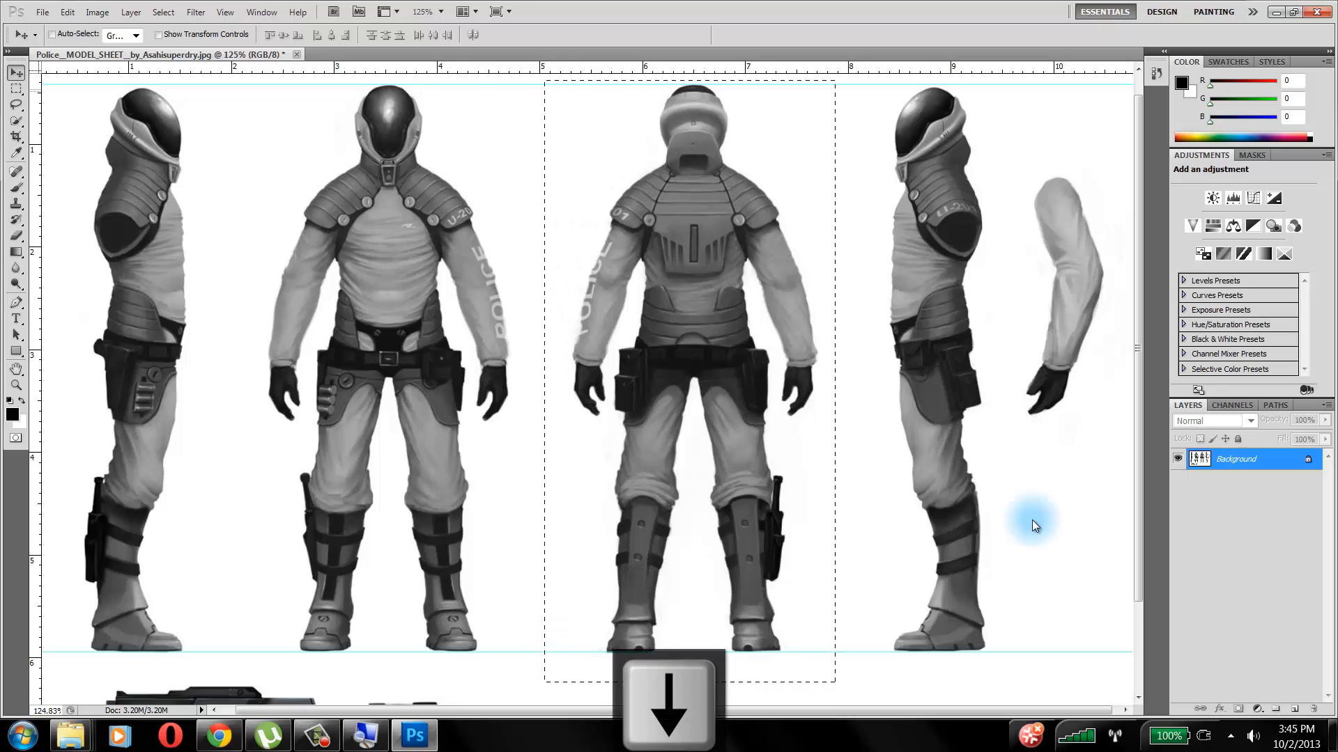
key(Down)
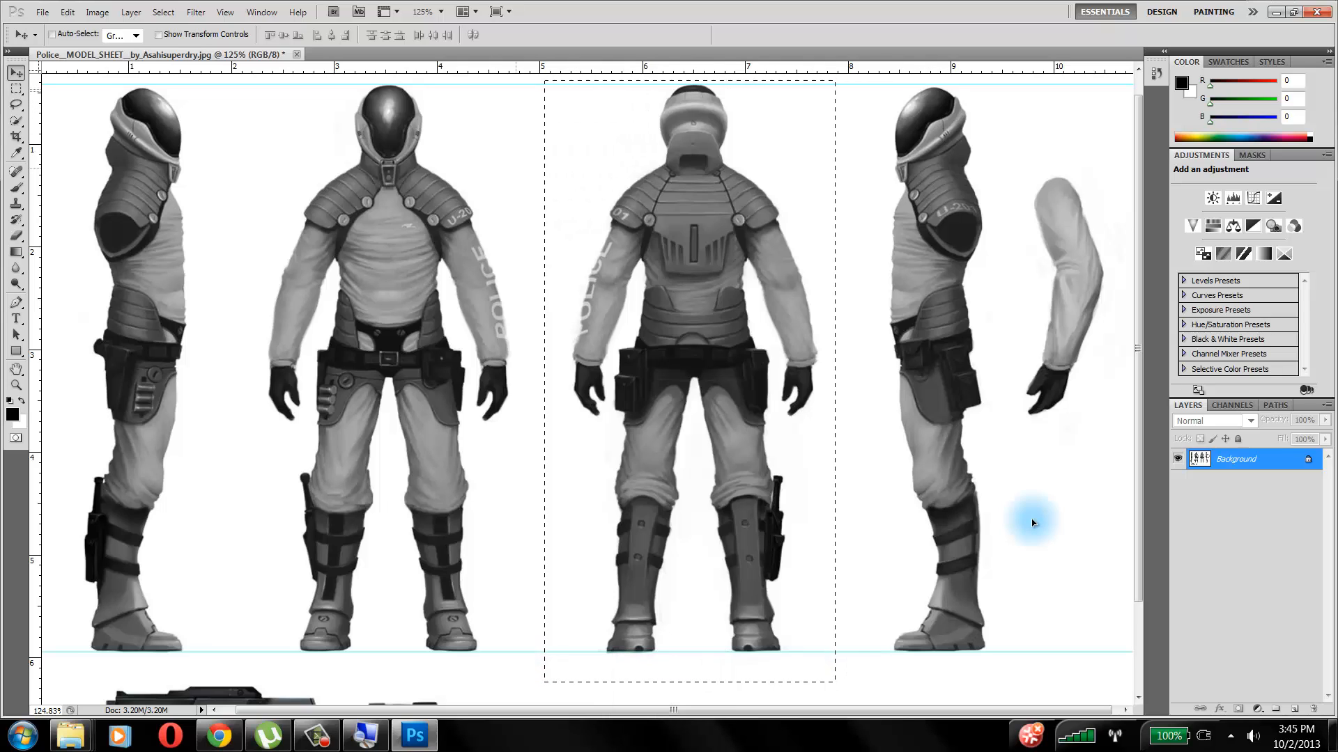
key(m)
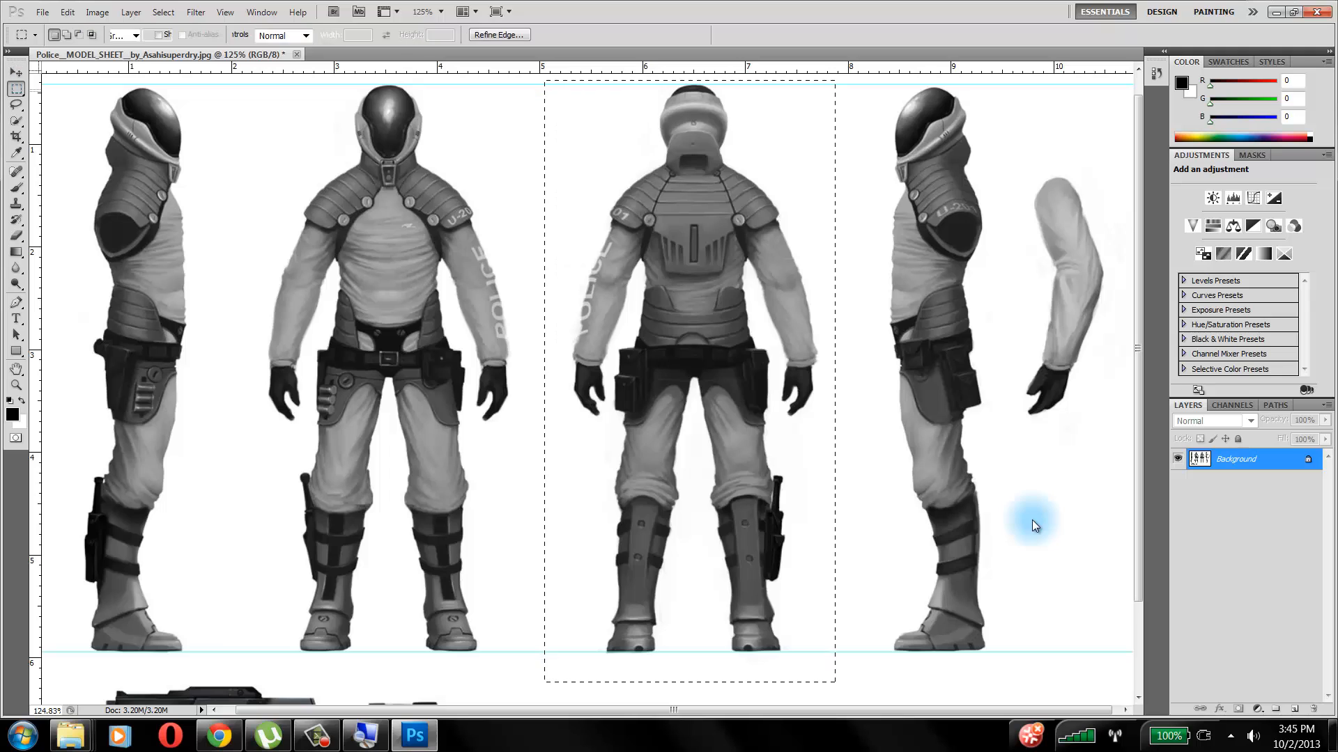
click(1033, 520)
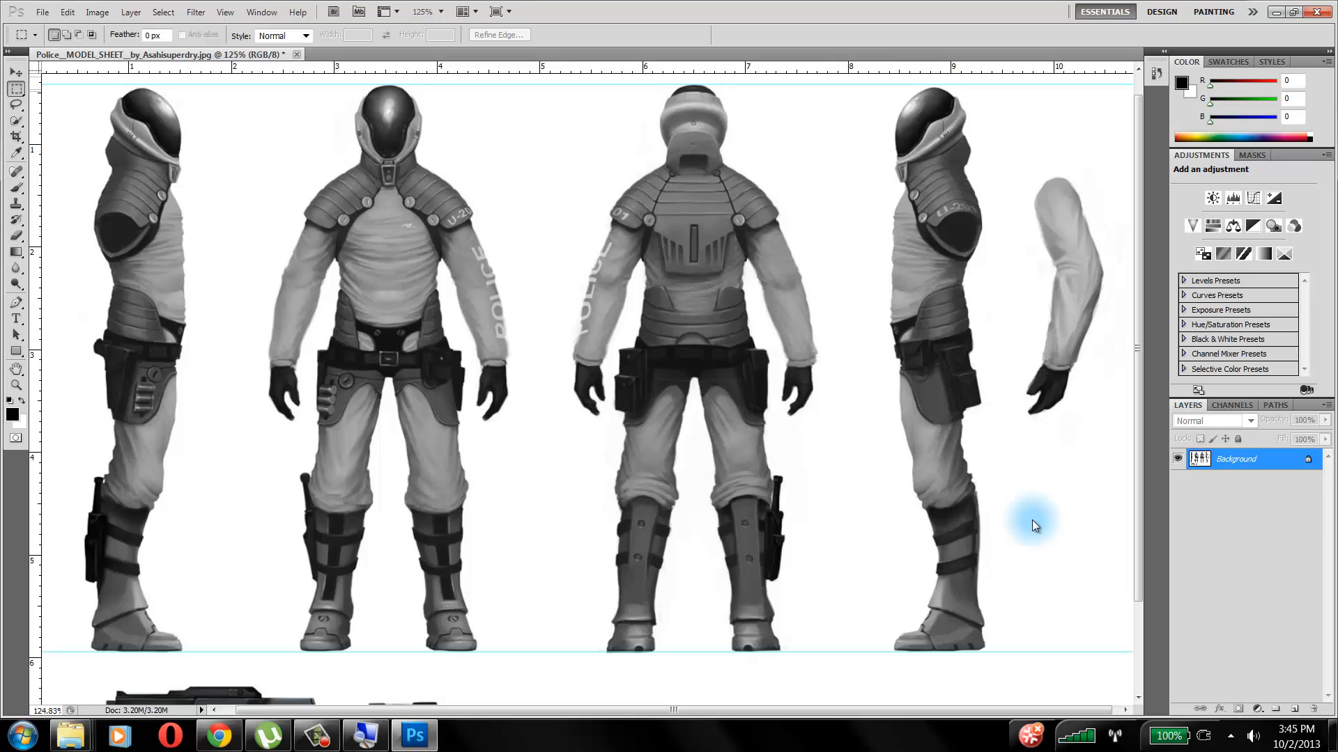
Try to push the helmet of the rightmost side-view figure upward with Liquify, and undo the warp
key(alt+t)
key(l)
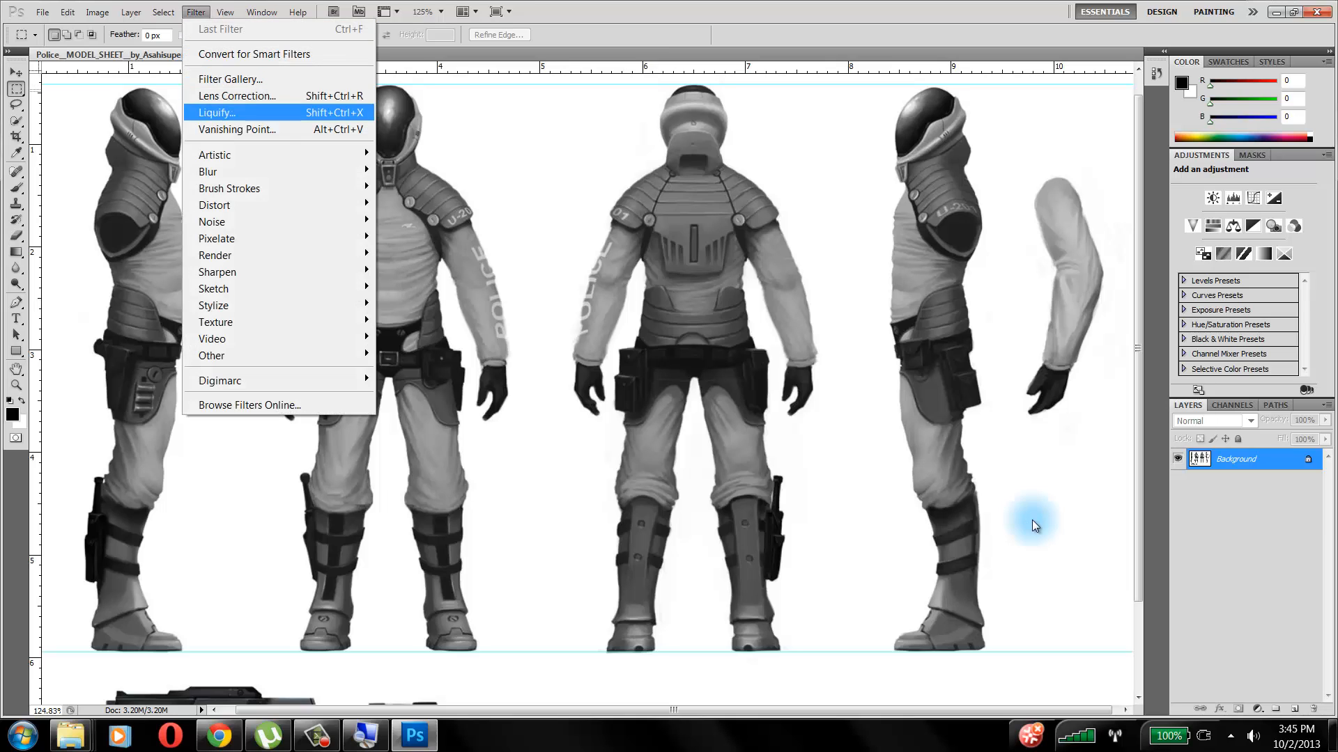
key(Return)
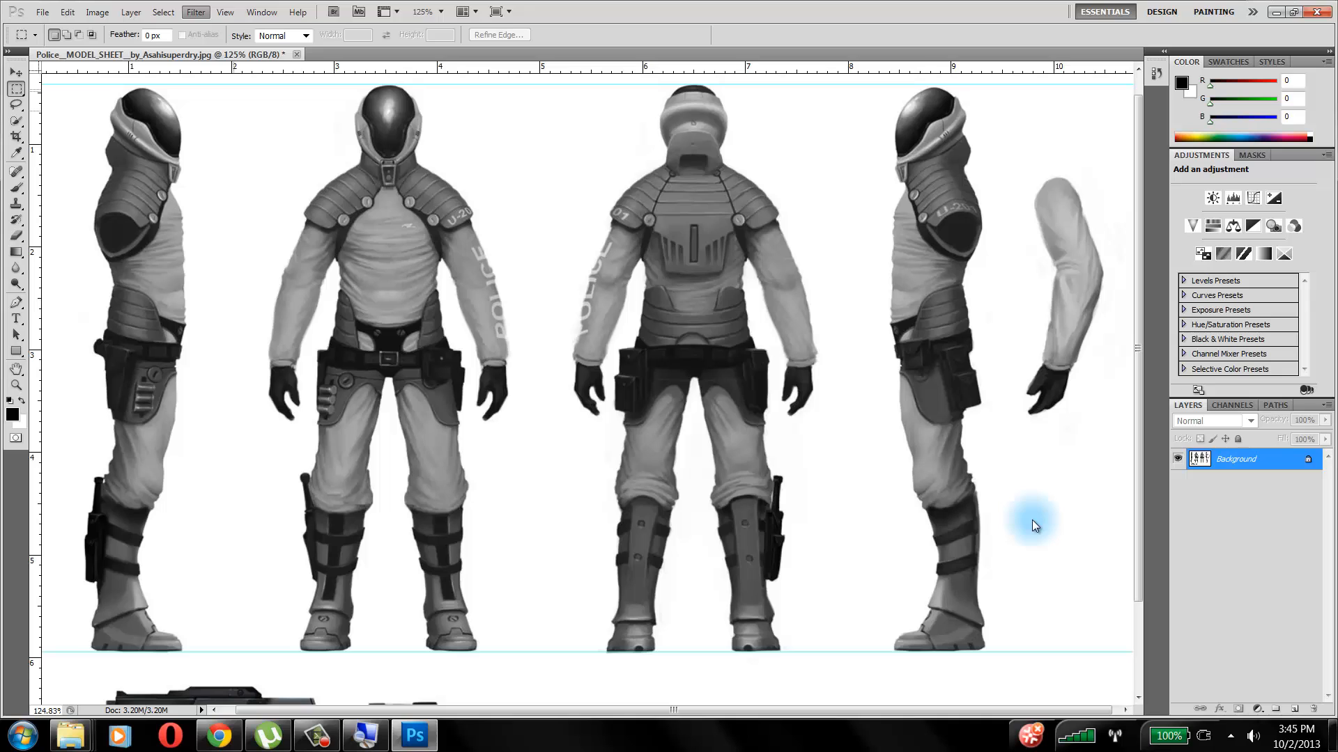
key(ctrl+shift+x)
drag(854, 116, 834, 99)
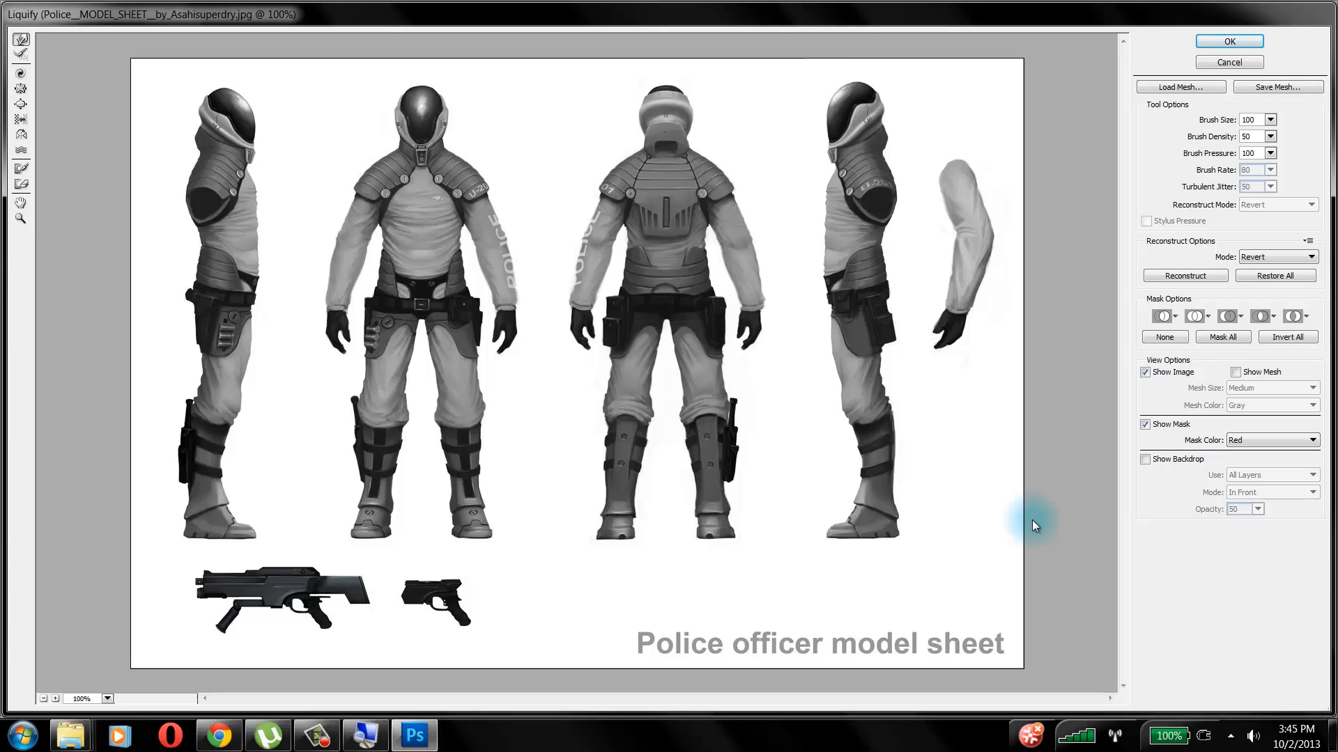
key(Return)
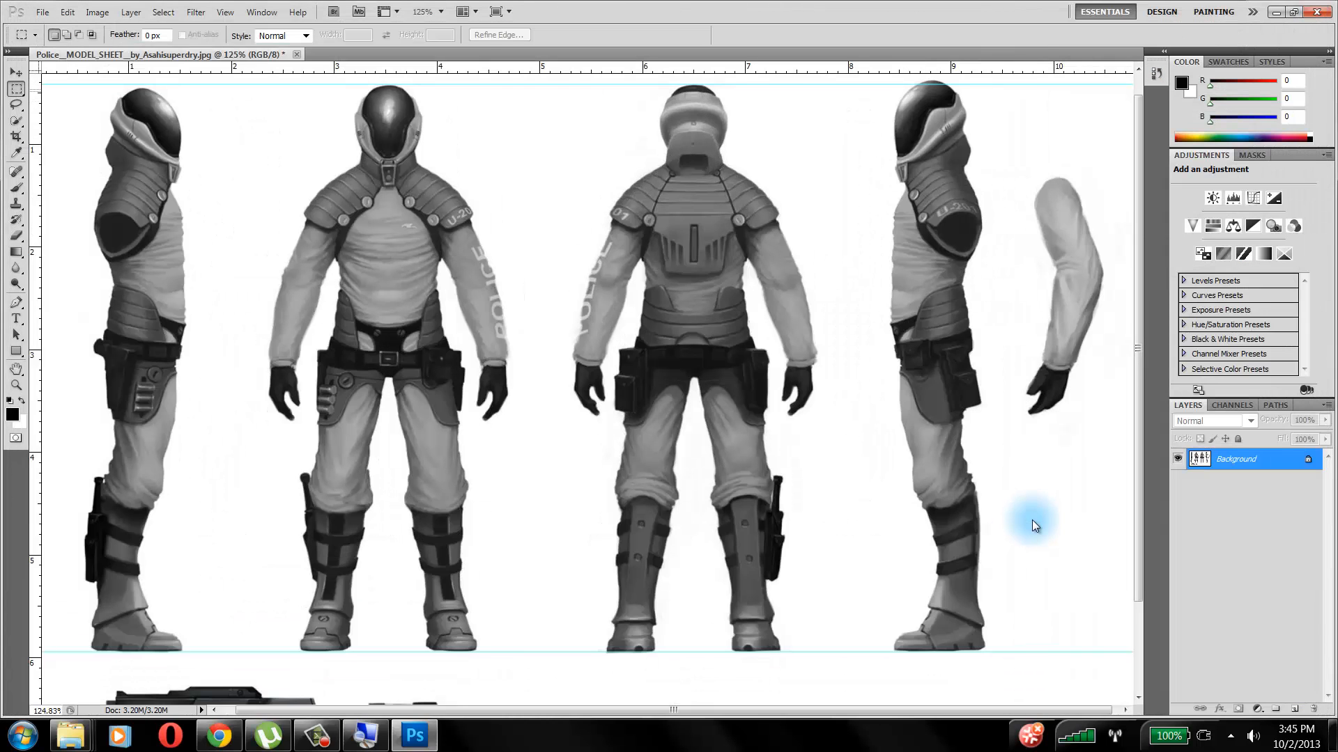
key(ctrl+z)
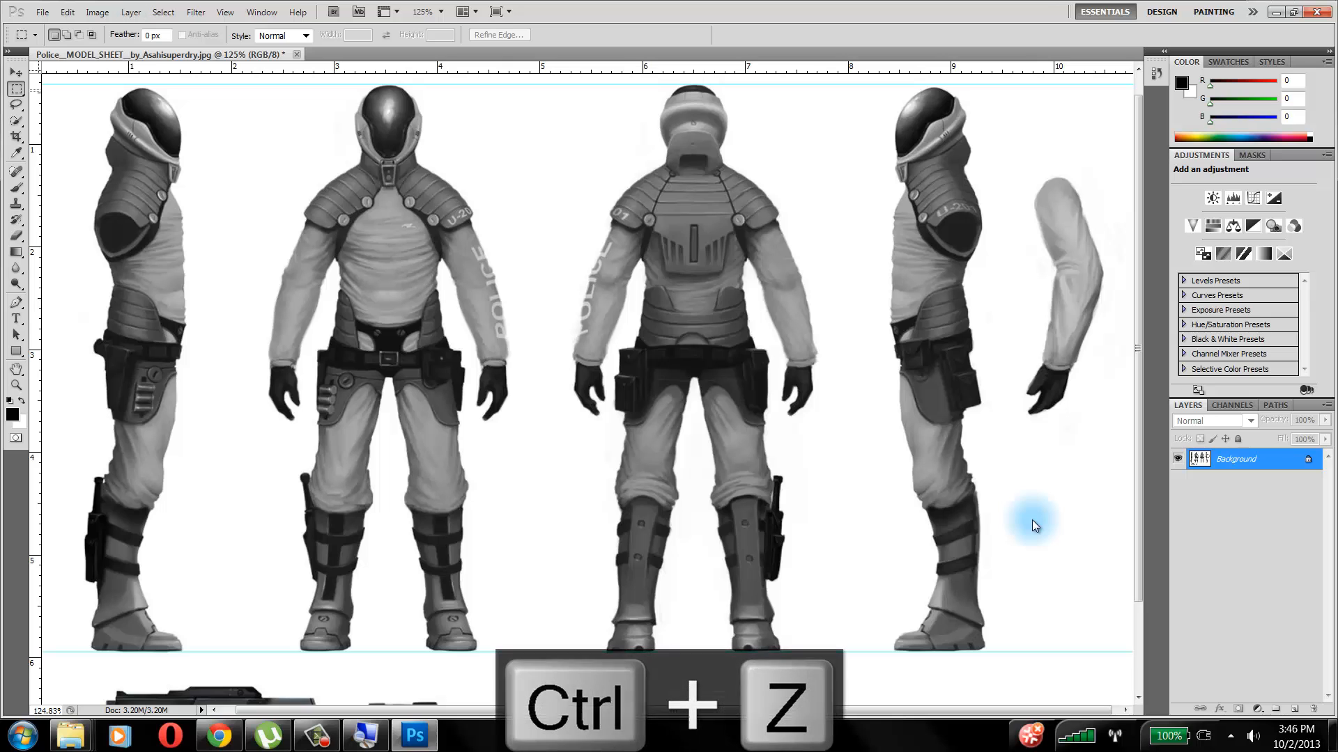
Reopen Liquify to try adjusting the rightmost side-view figure's helmet again, and close the filter
key(alt+t)
key(l)
key(l)
key(Return)
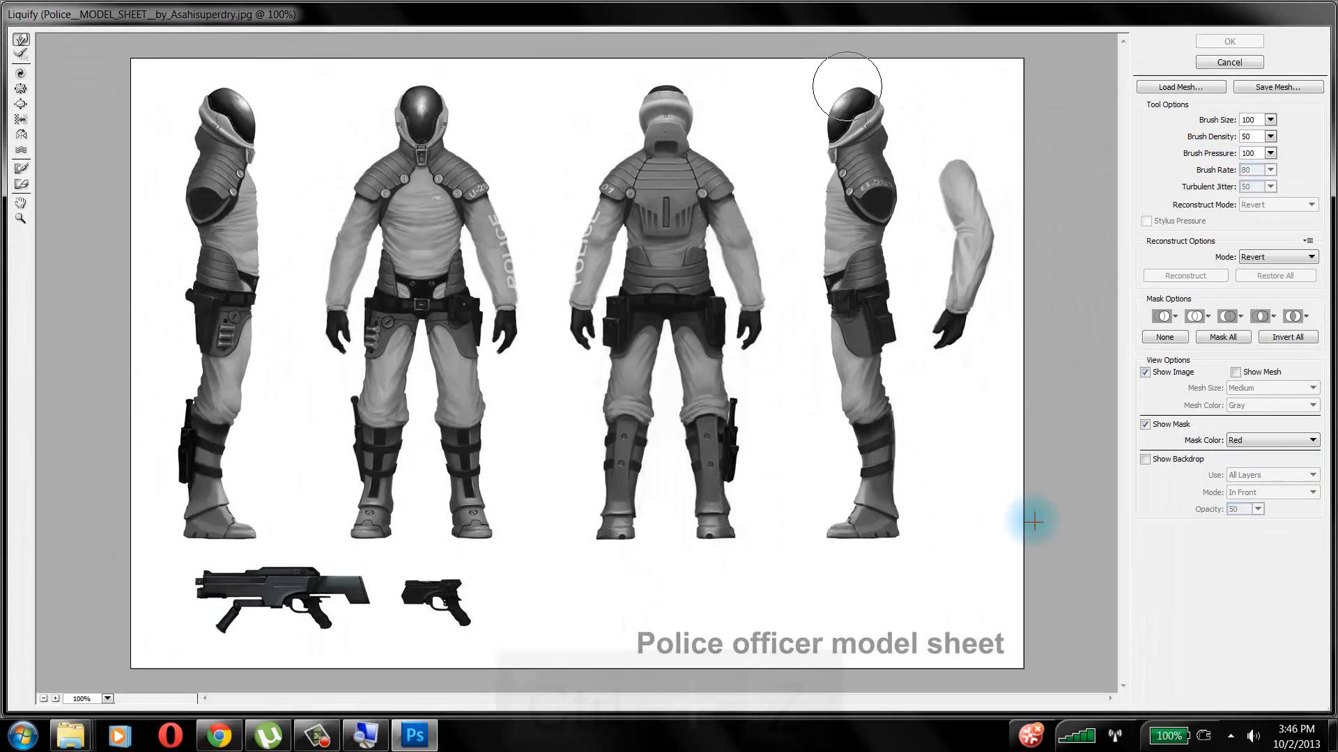
key(Return)
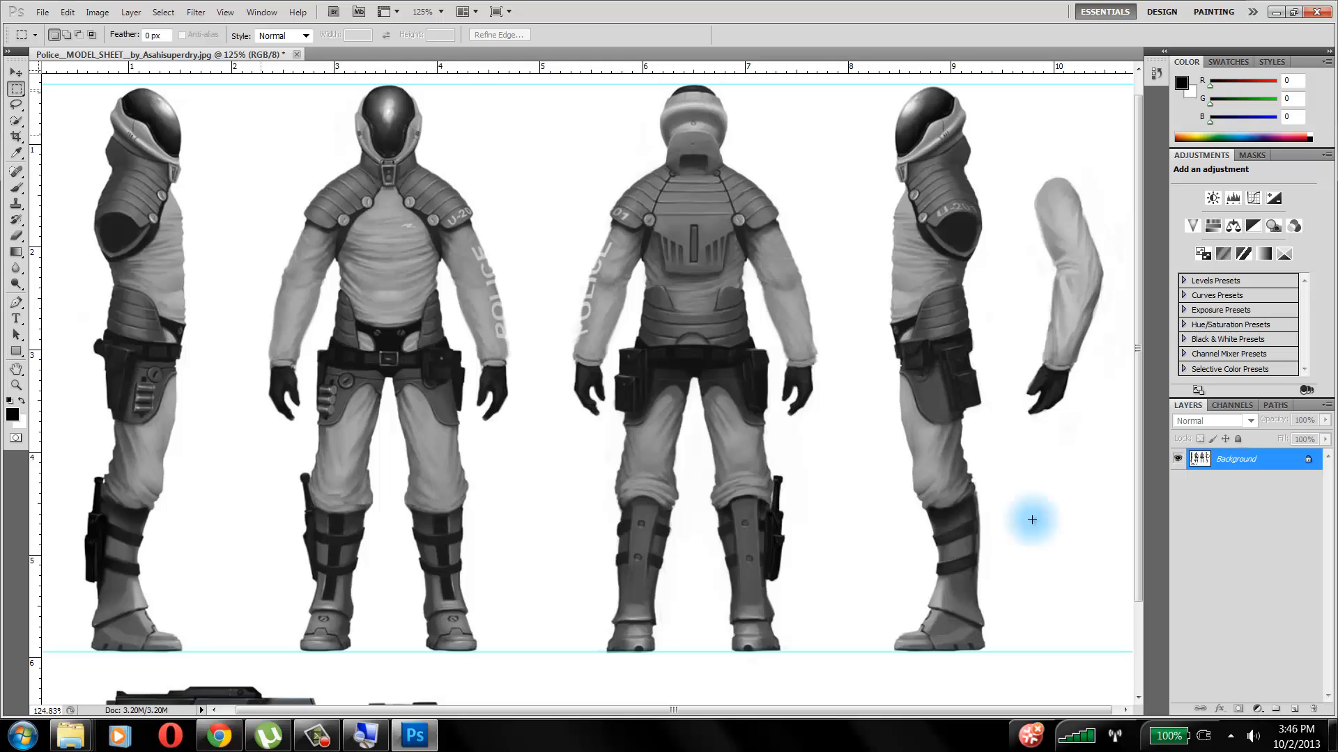
Add four horizontal guides across the figures at the chin, waist, fingertips and tops of the boots
key(v)
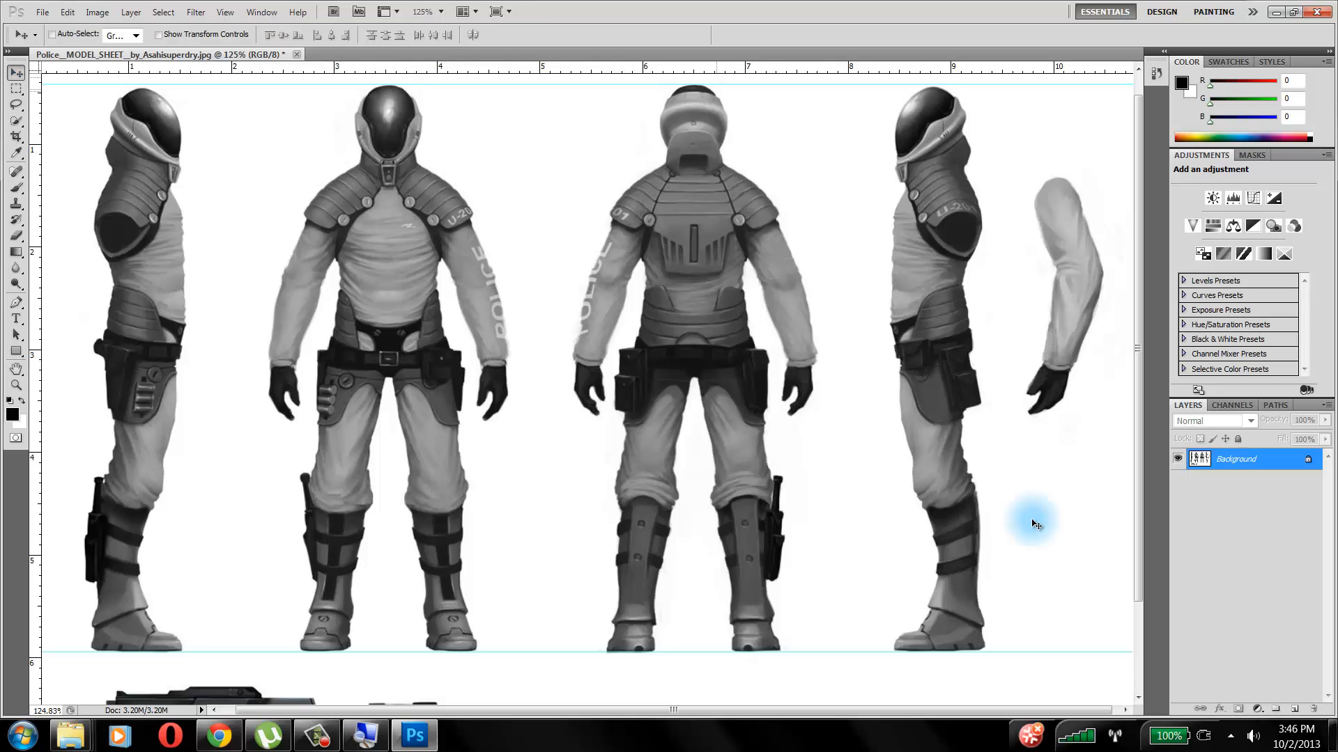
drag(788, 68, 793, 165)
drag(803, 67, 806, 419)
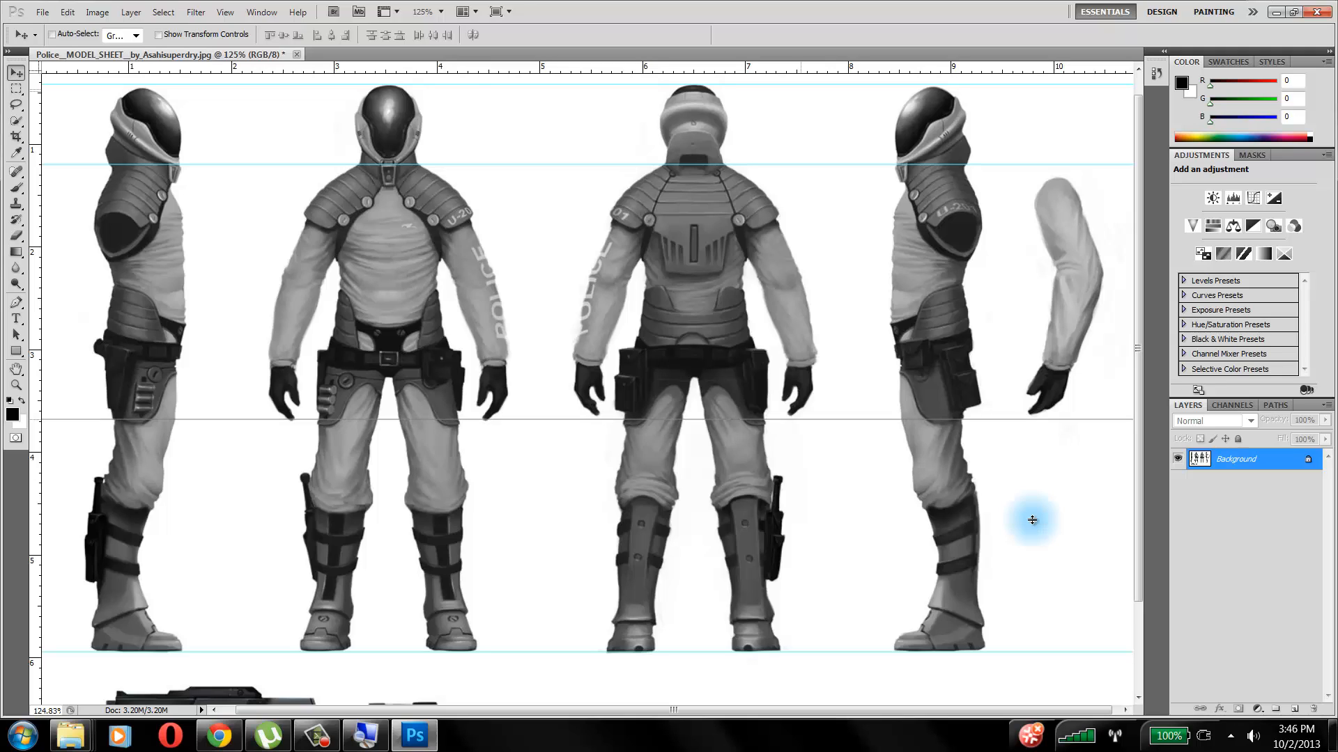
drag(1031, 520, 1036, 523)
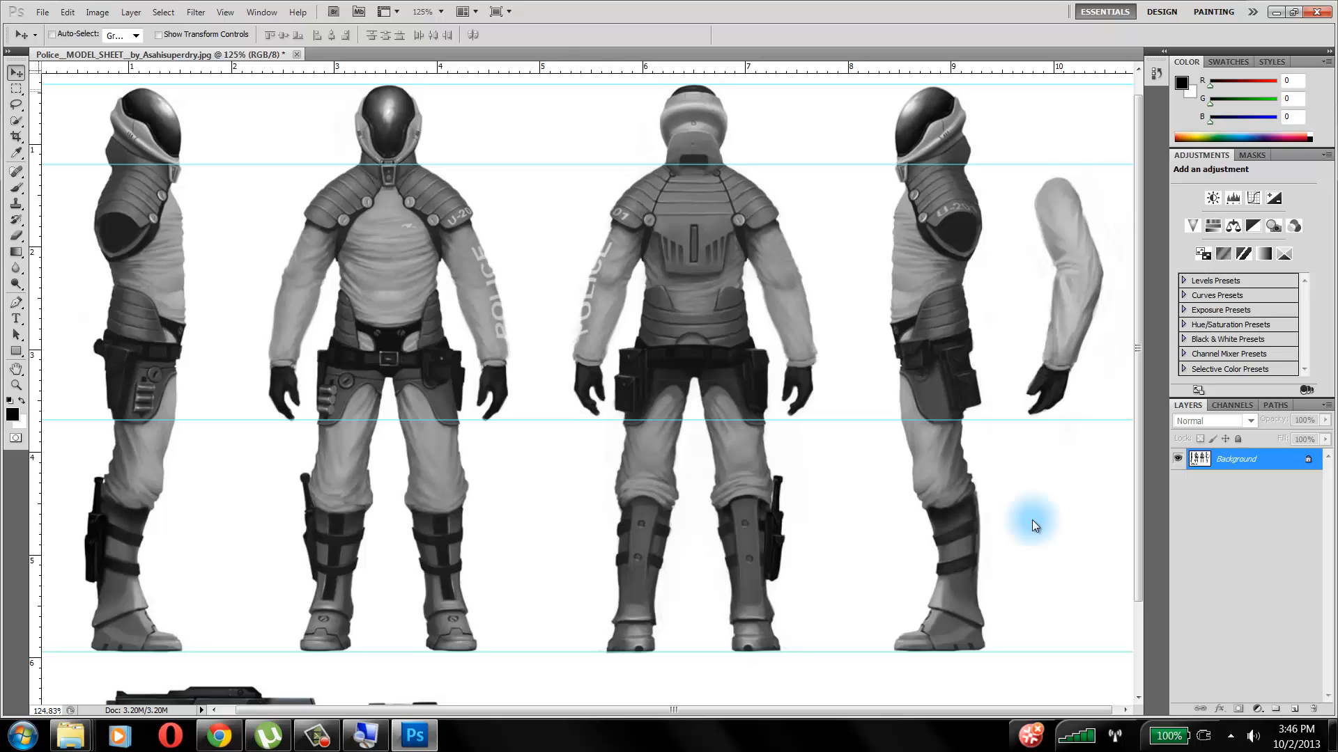
drag(550, 66, 550, 325)
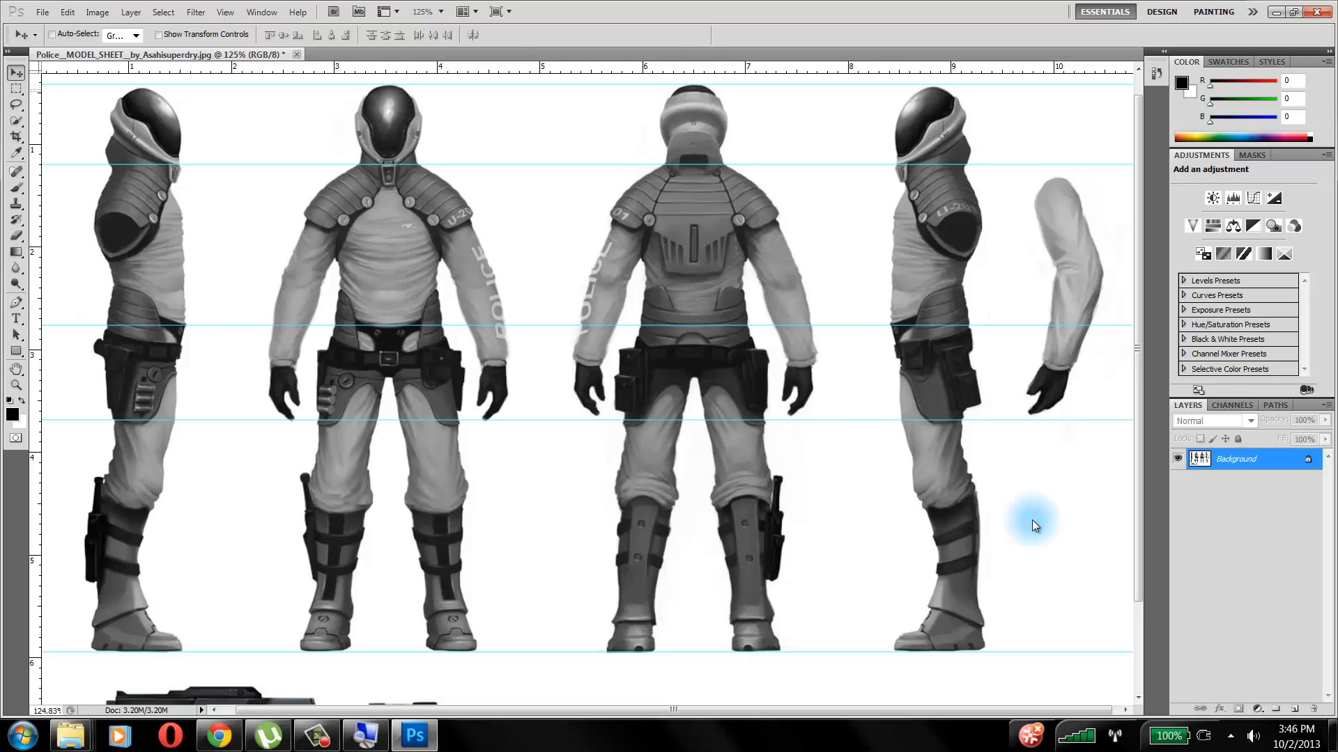
drag(549, 67, 549, 129)
drag(1032, 129, 1032, 520)
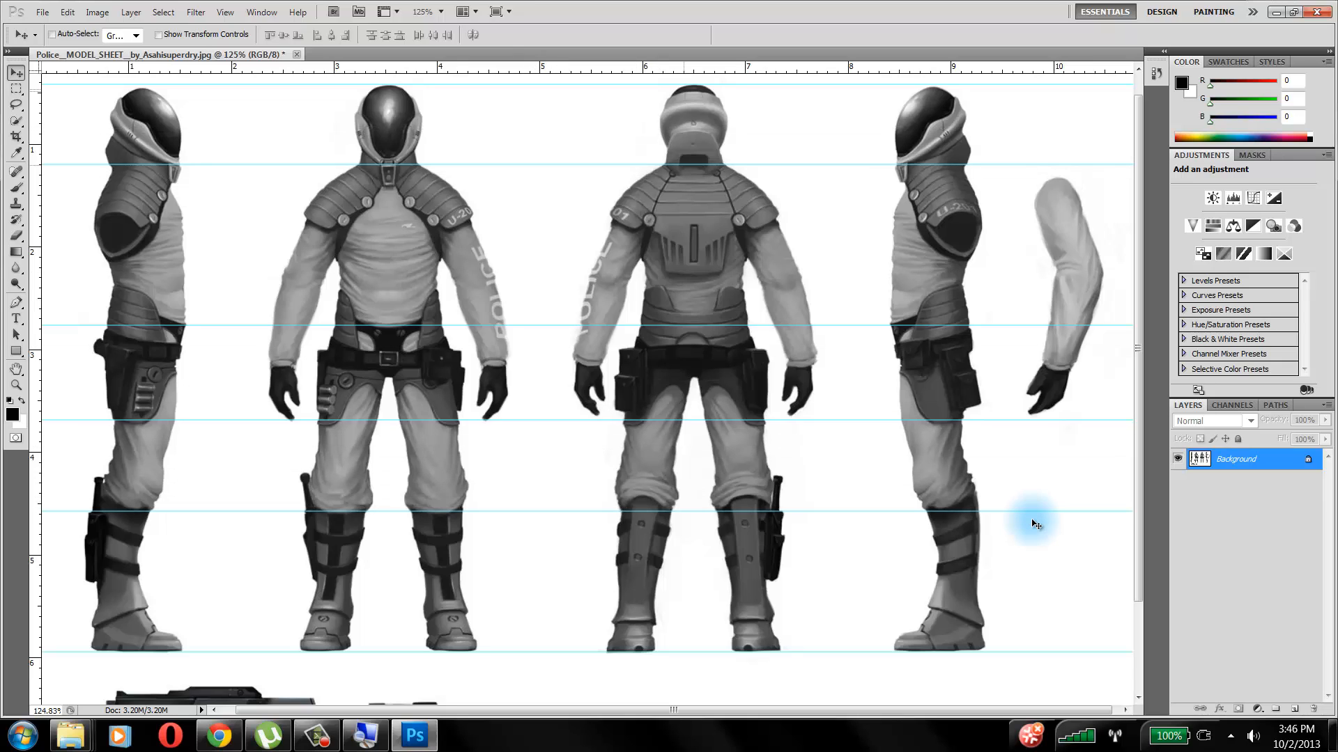
Add a horizontal guide across the boots of all the figures at ankle height
drag(665, 67, 648, 611)
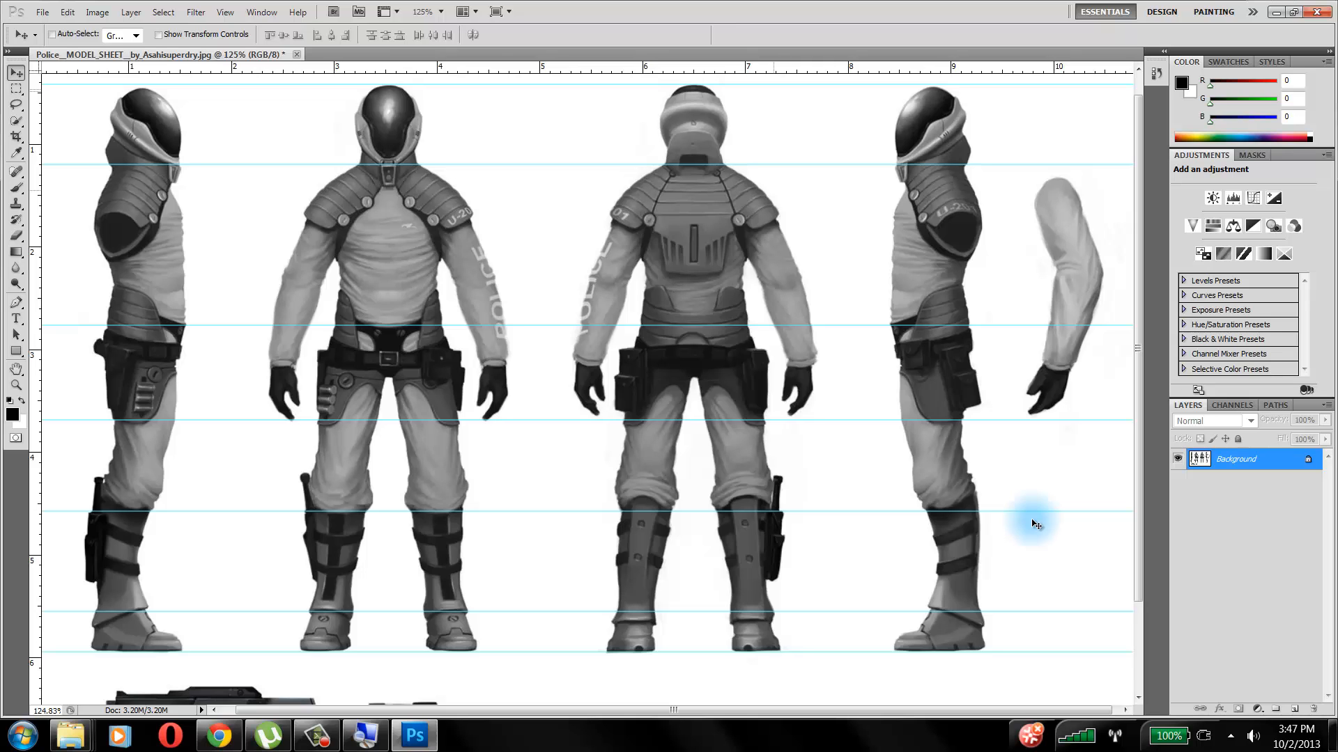
key(z)
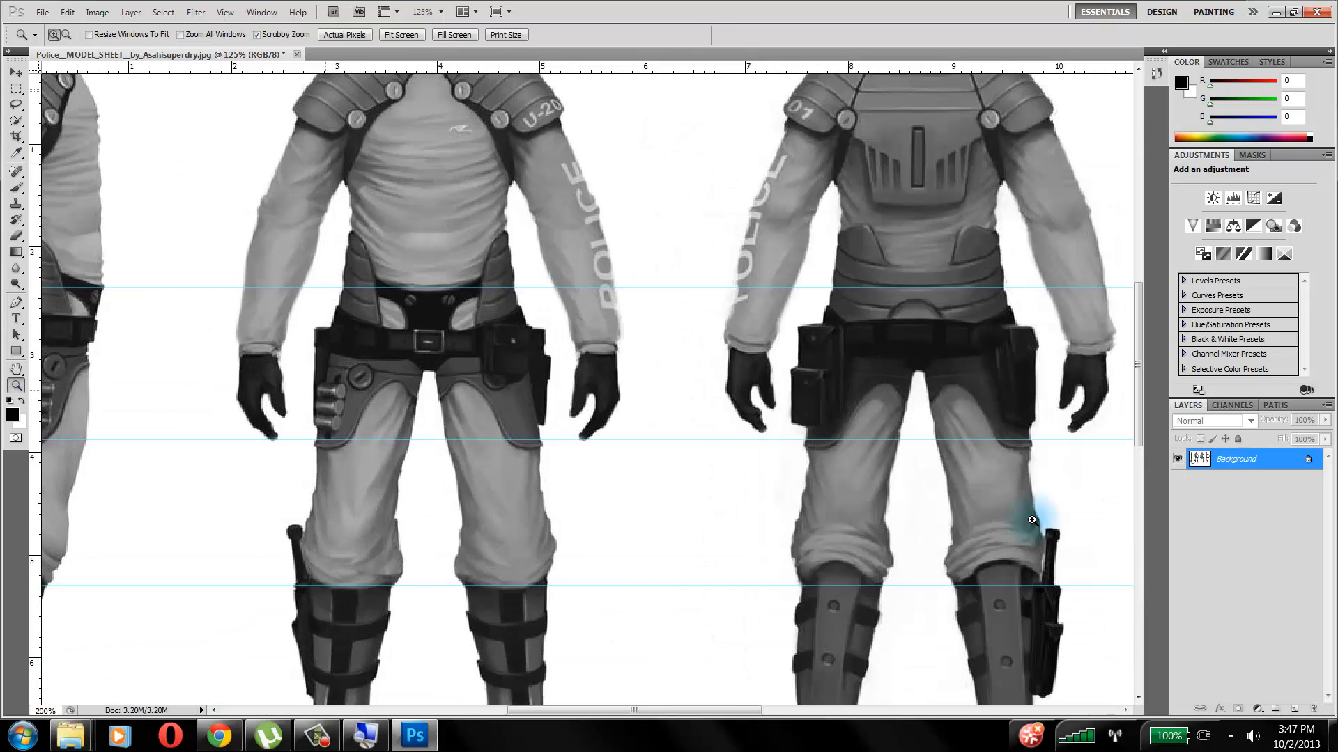
click(1033, 521)
drag(1032, 520, 1033, 521)
key(m)
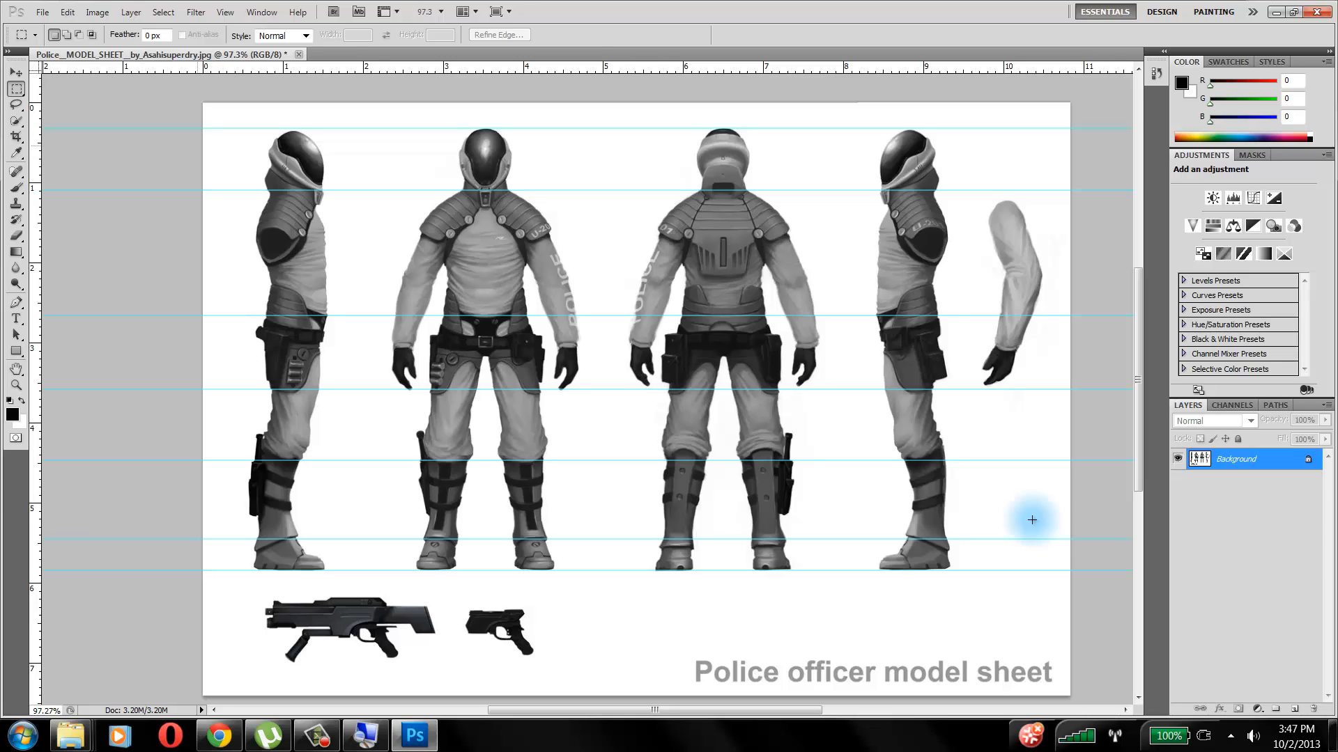
key(super+plus)
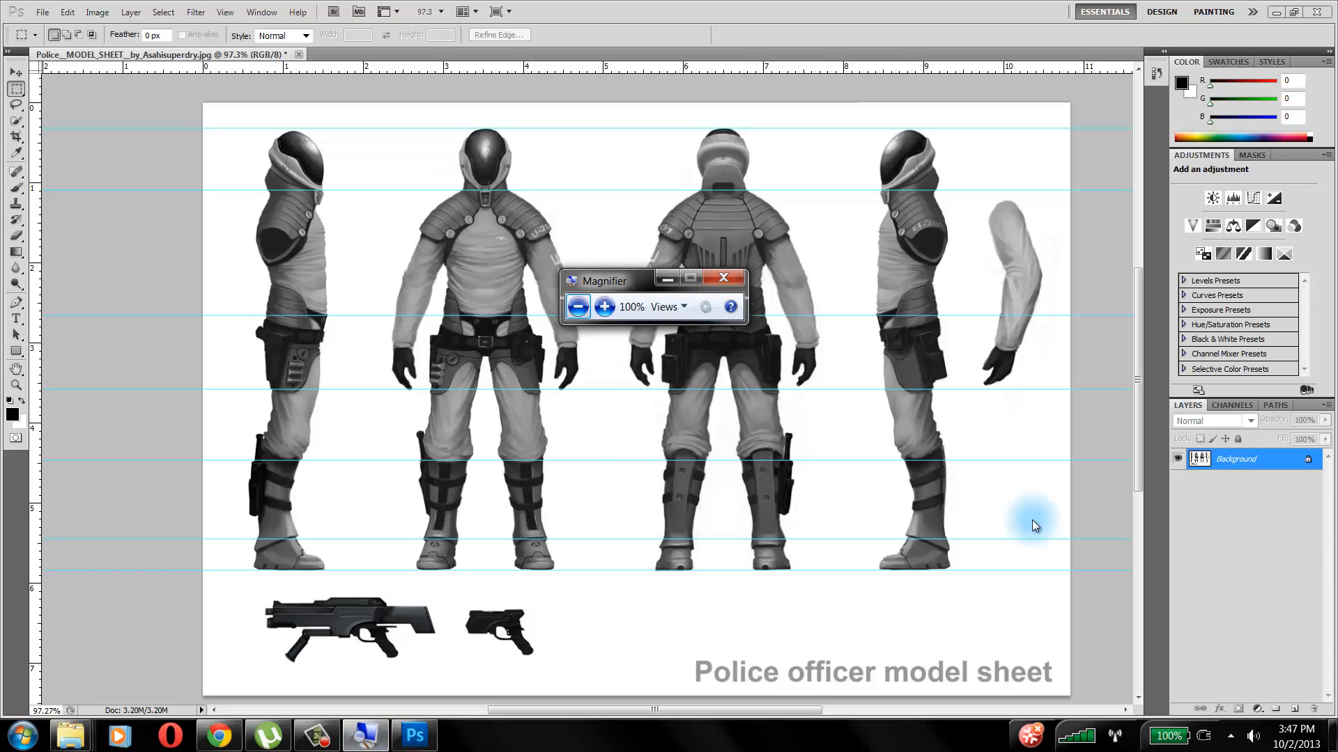
key(super+plus)
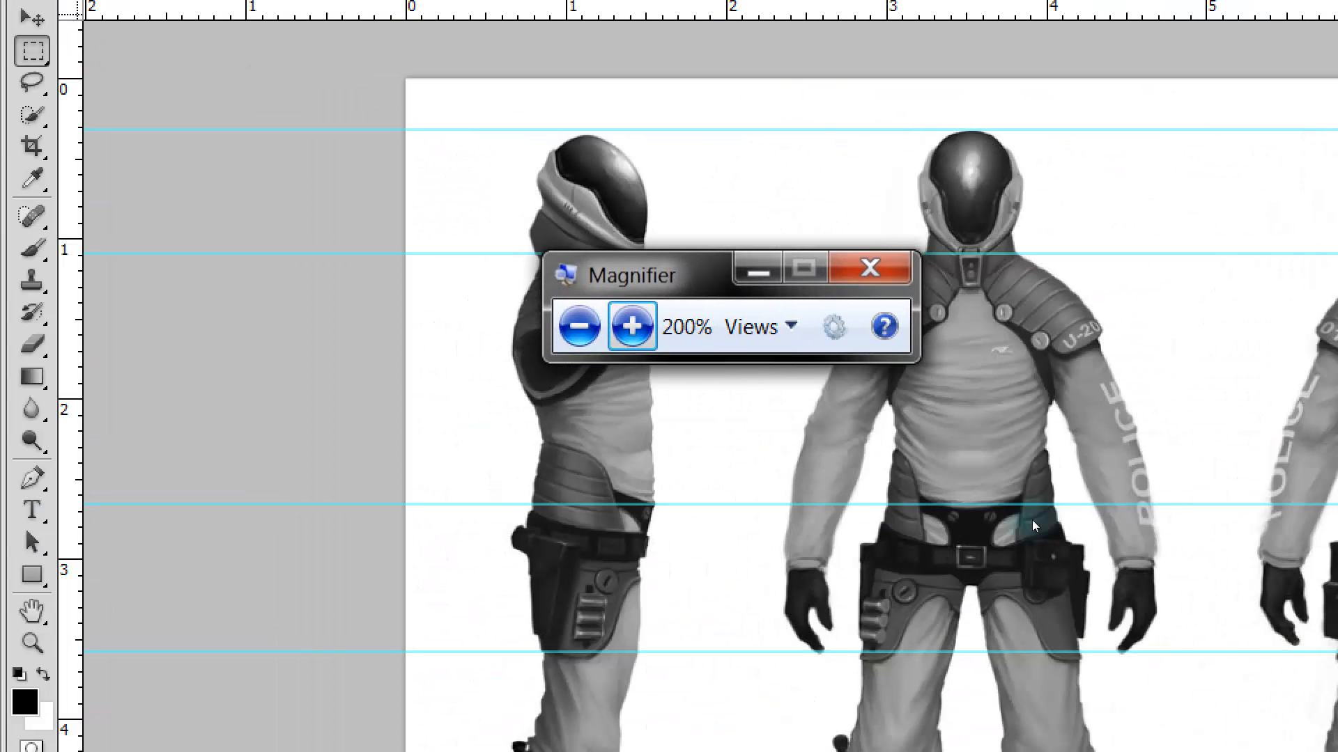
click(1035, 526)
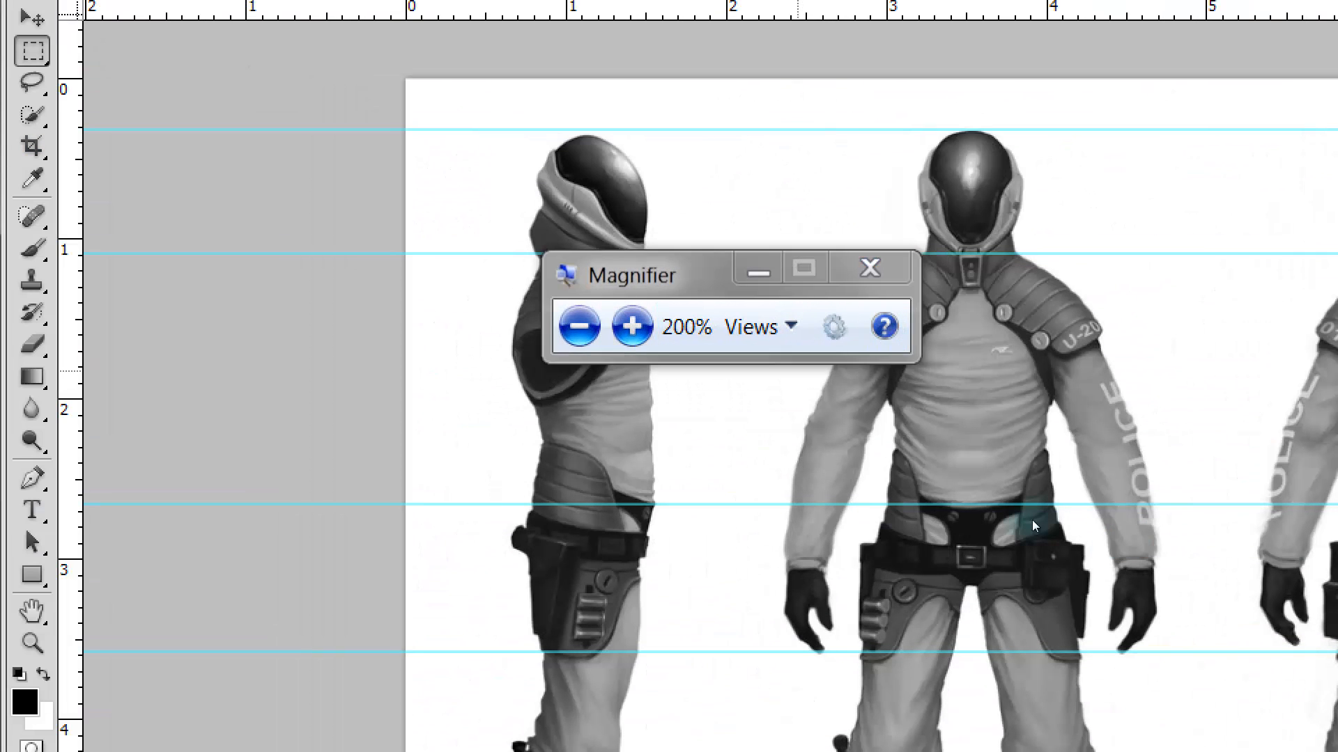
key(super+minus)
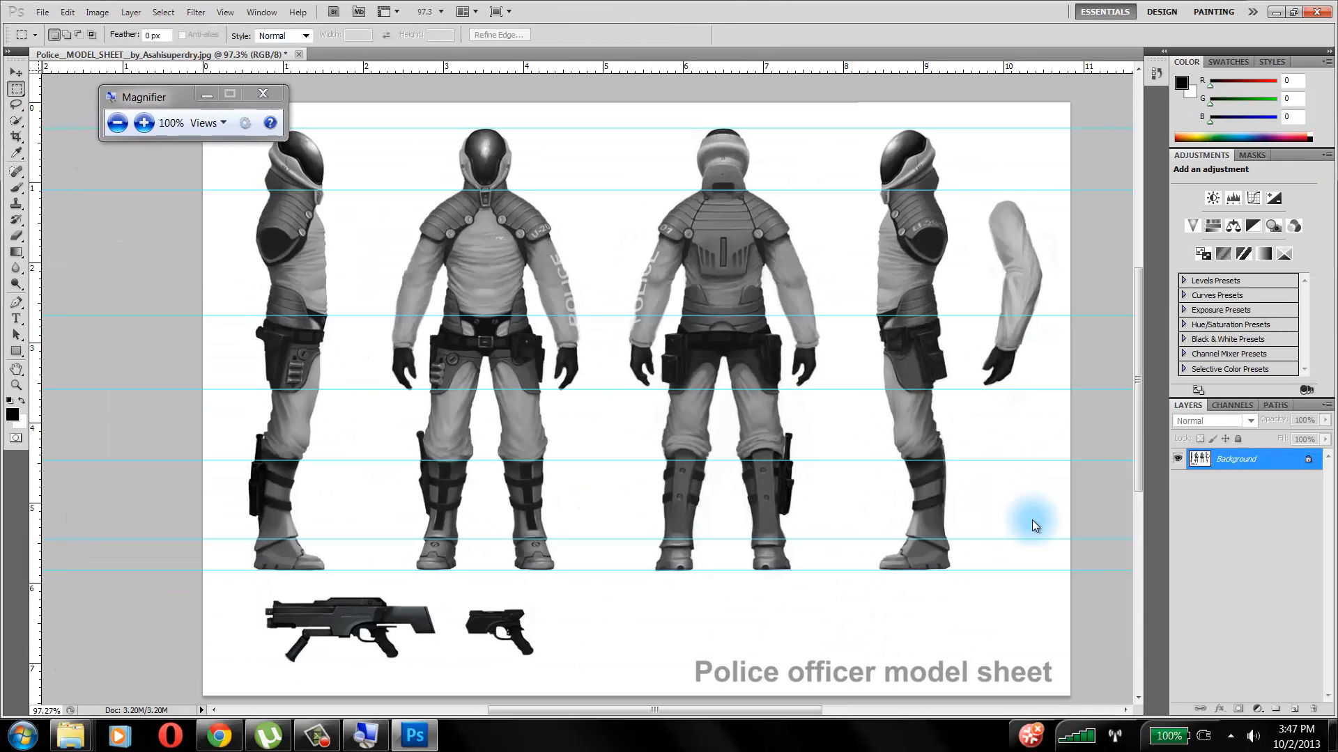
Crop the image to its full width between the guides at the helmet tops and the boot soles
key(c)
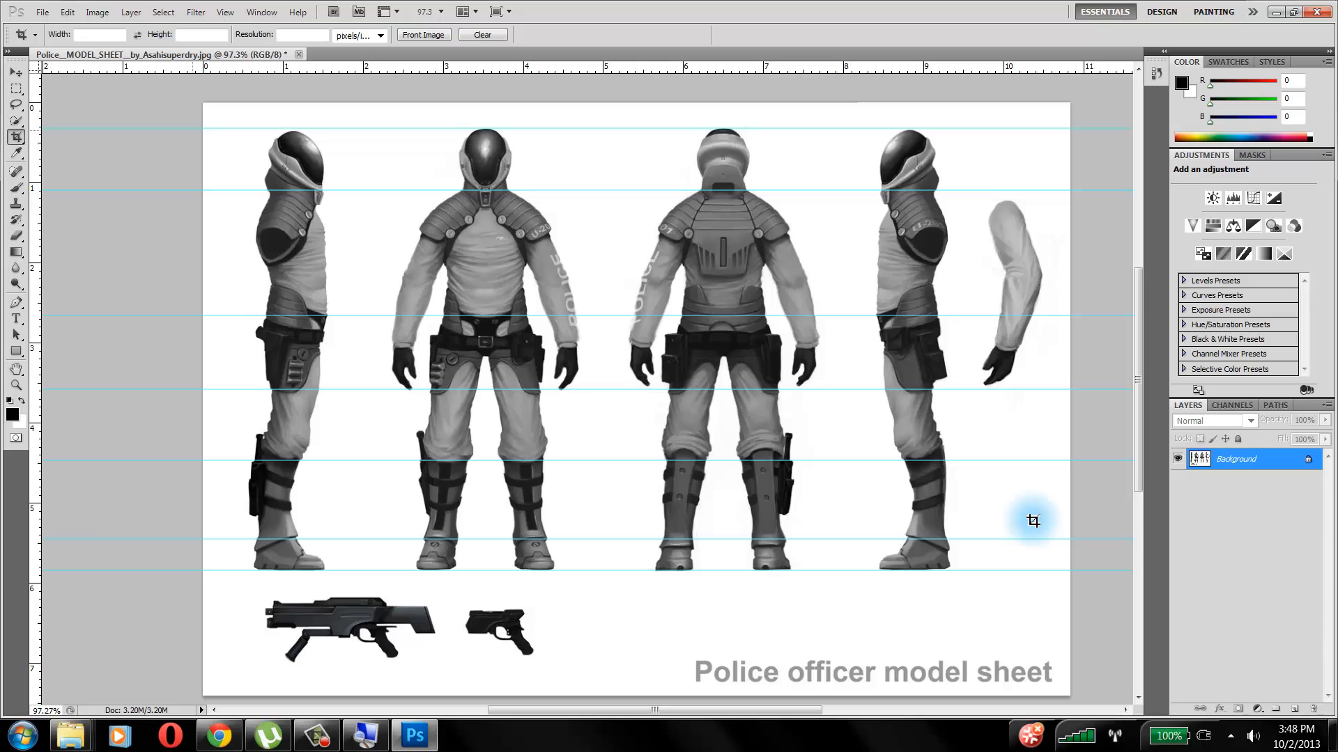
drag(203, 128, 1070, 571)
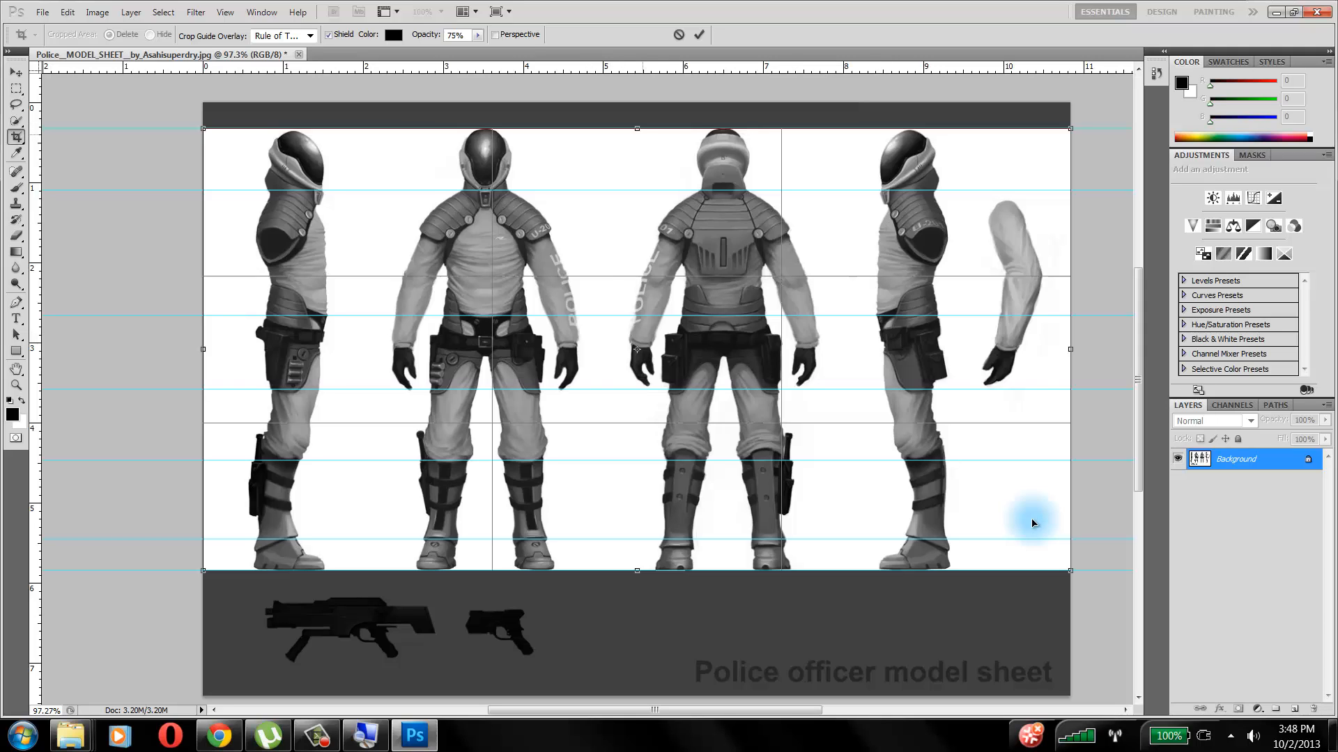
key(Return)
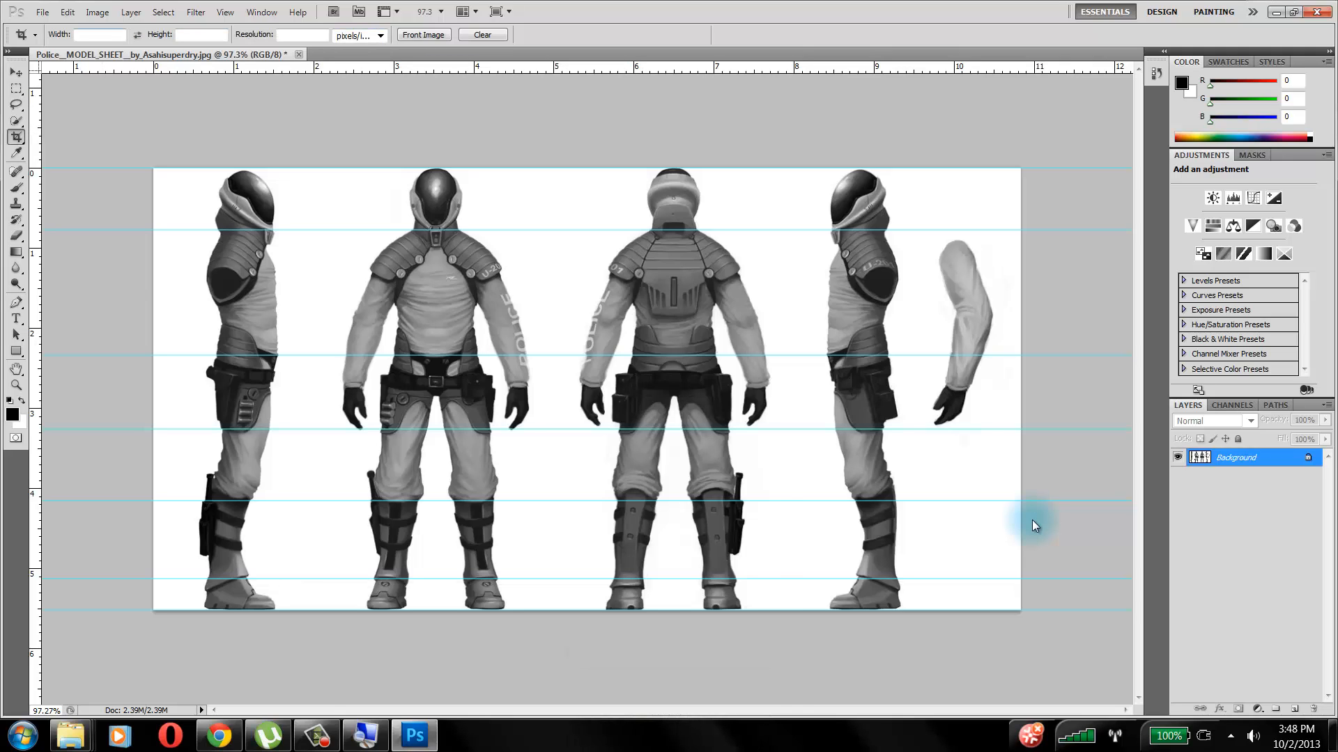
Try a crop frame around the front view with the guide overlay set to Grid and None, and discard the crop
key(Tab)
click(380, 36)
click(380, 36)
mouse_move(332, 168)
mouse_down()
mouse_move(418, 426)
mouse_move(553, 610)
mouse_move(538, 610)
mouse_up()
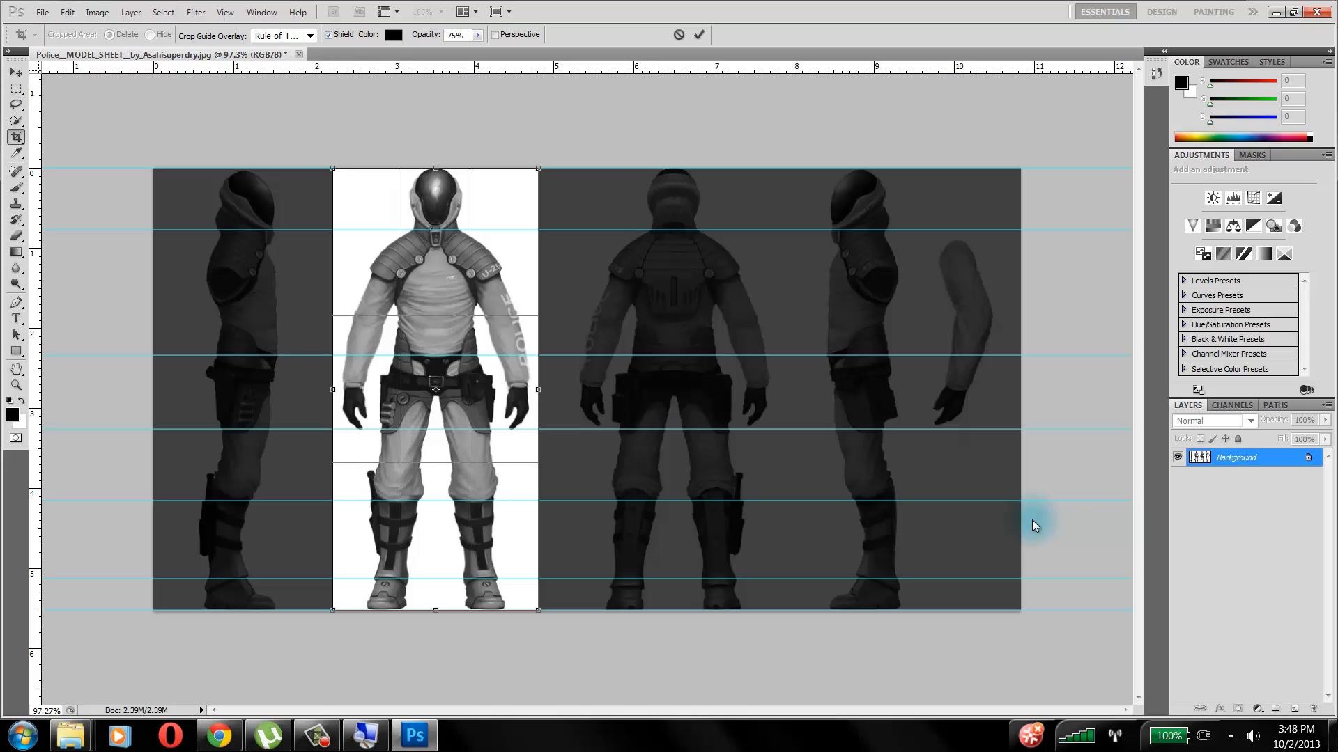
click(310, 36)
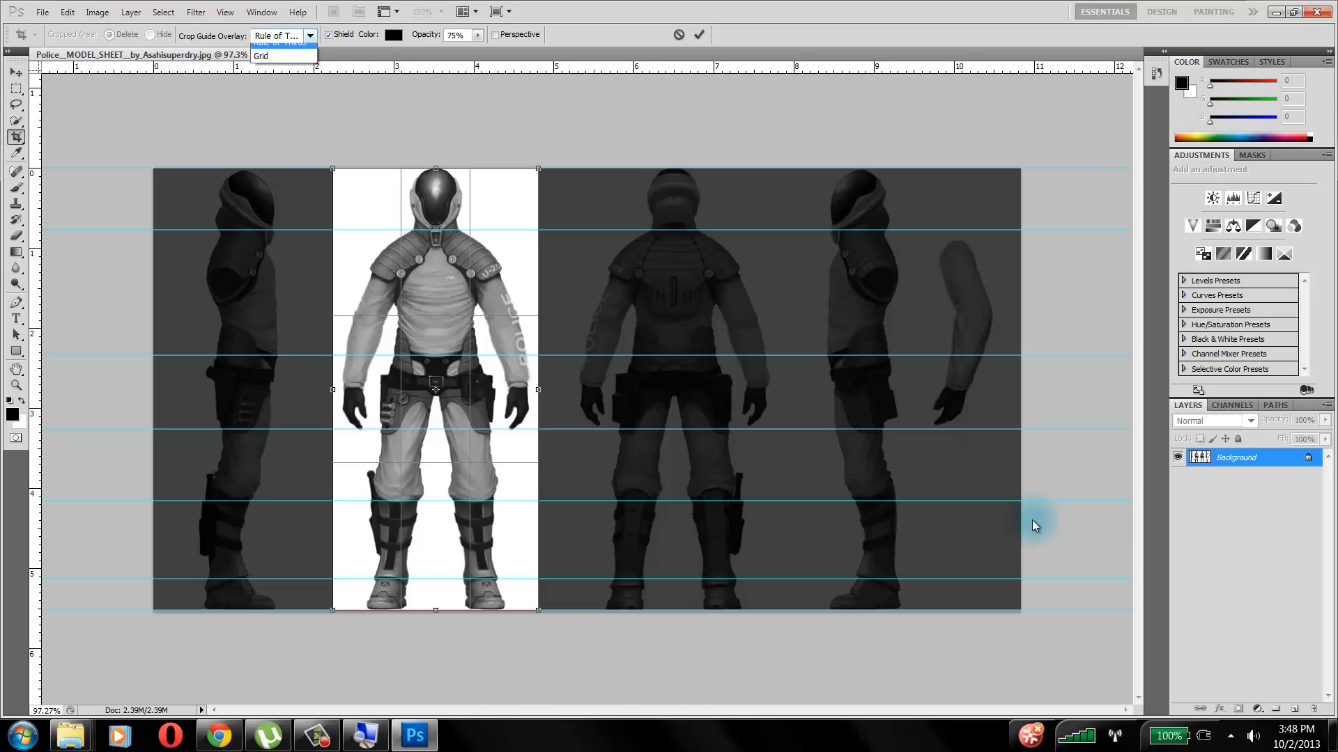
click(261, 79)
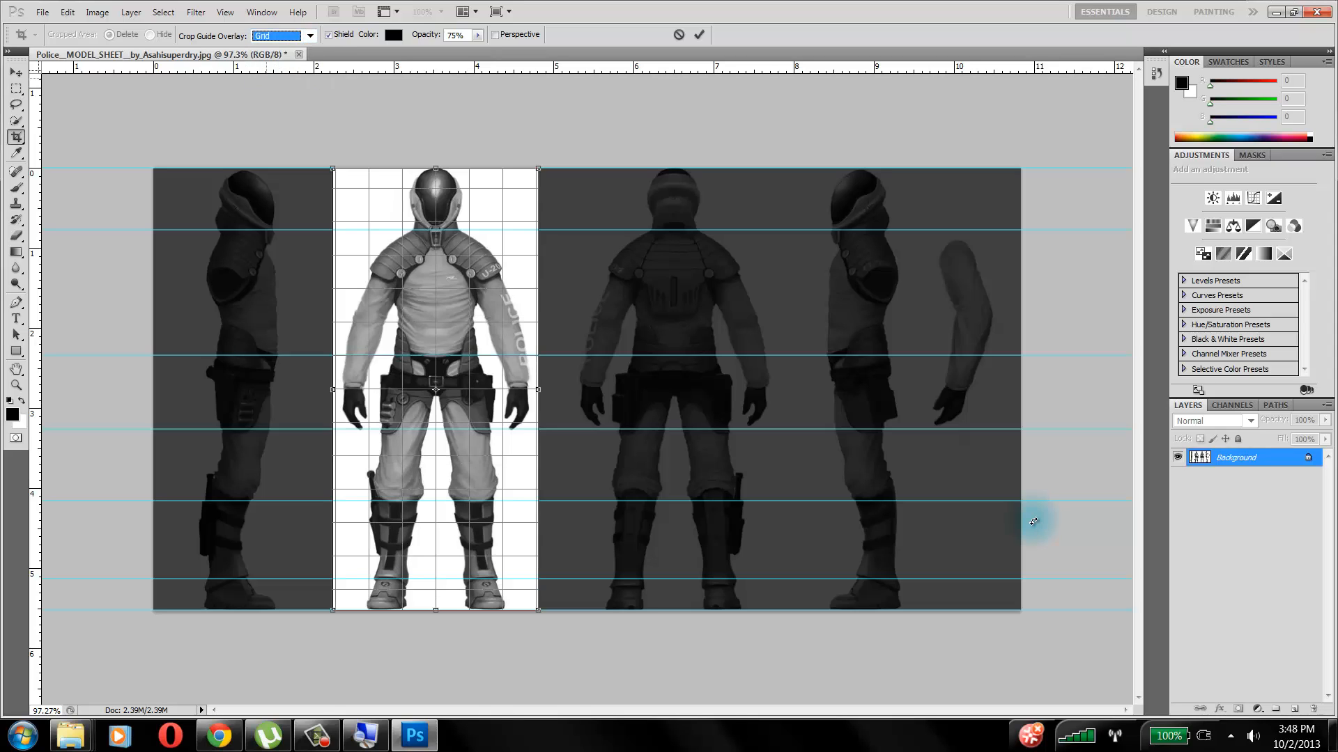
click(310, 35)
click(265, 51)
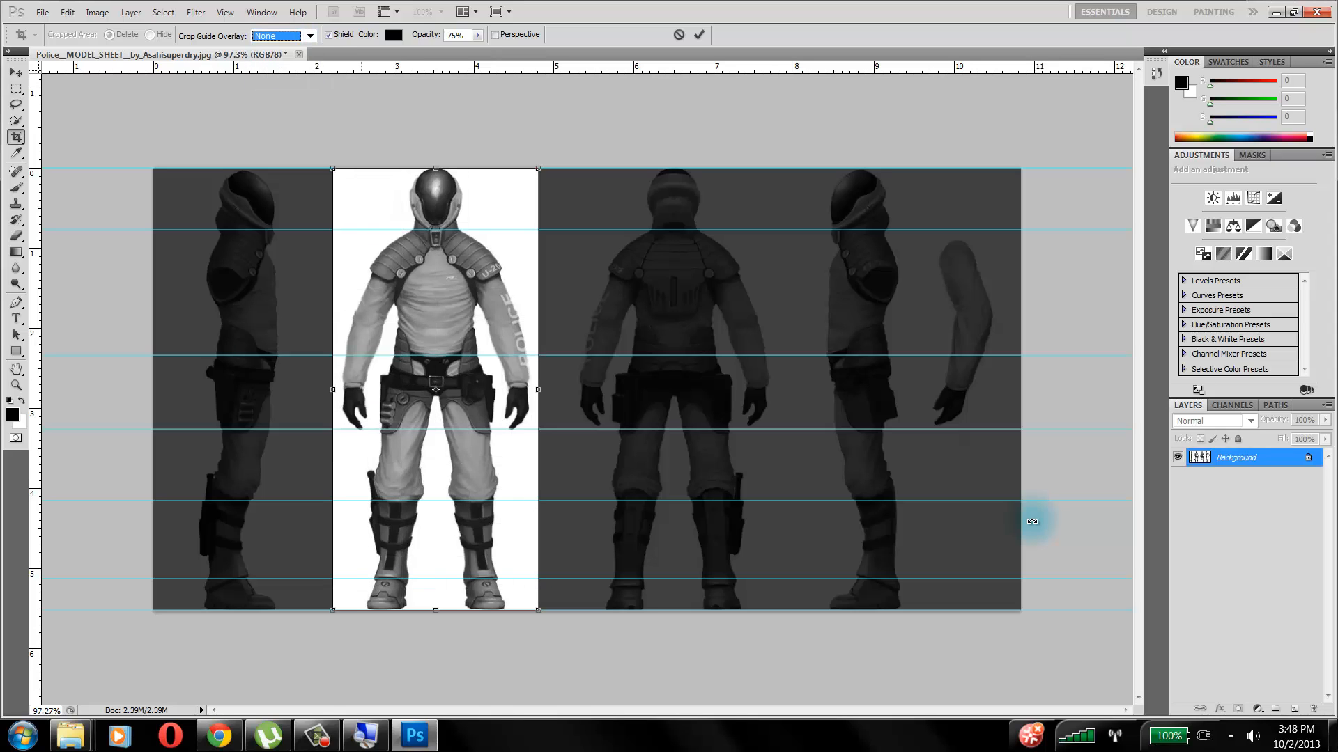
click(16, 88)
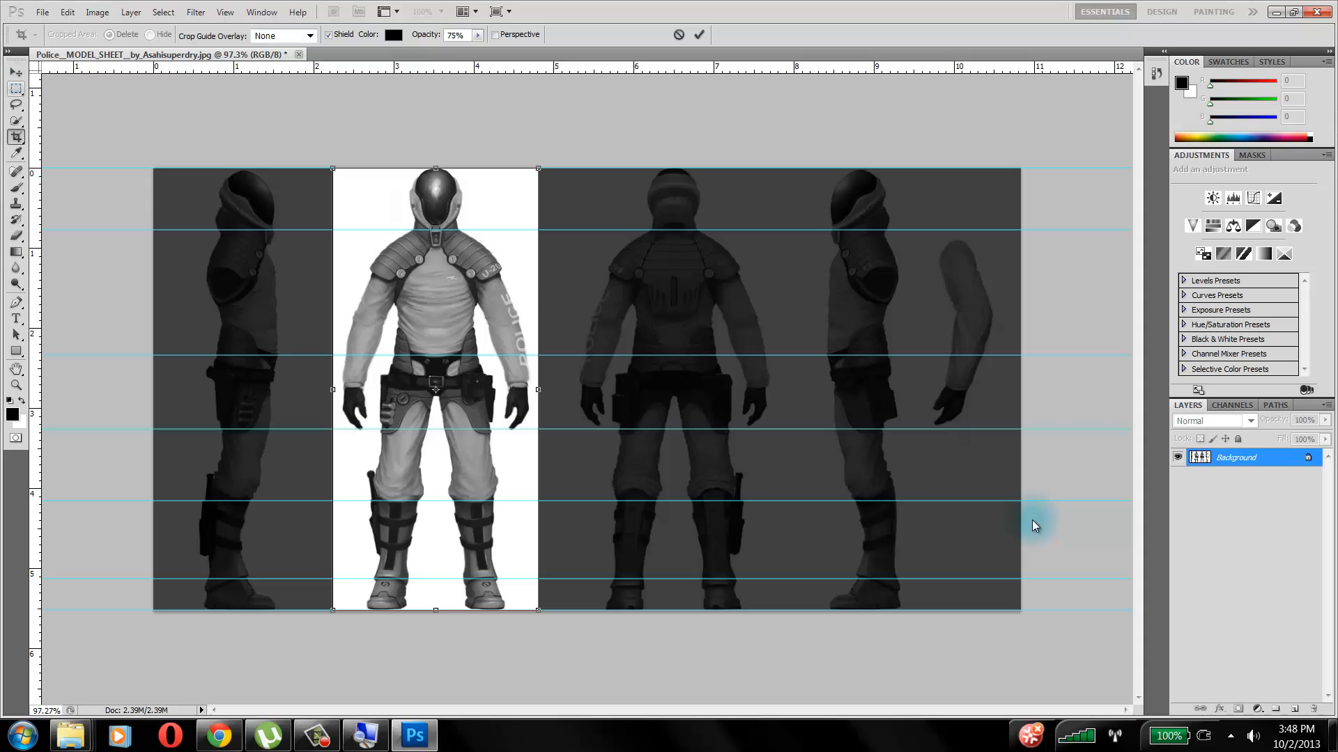
key(Escape)
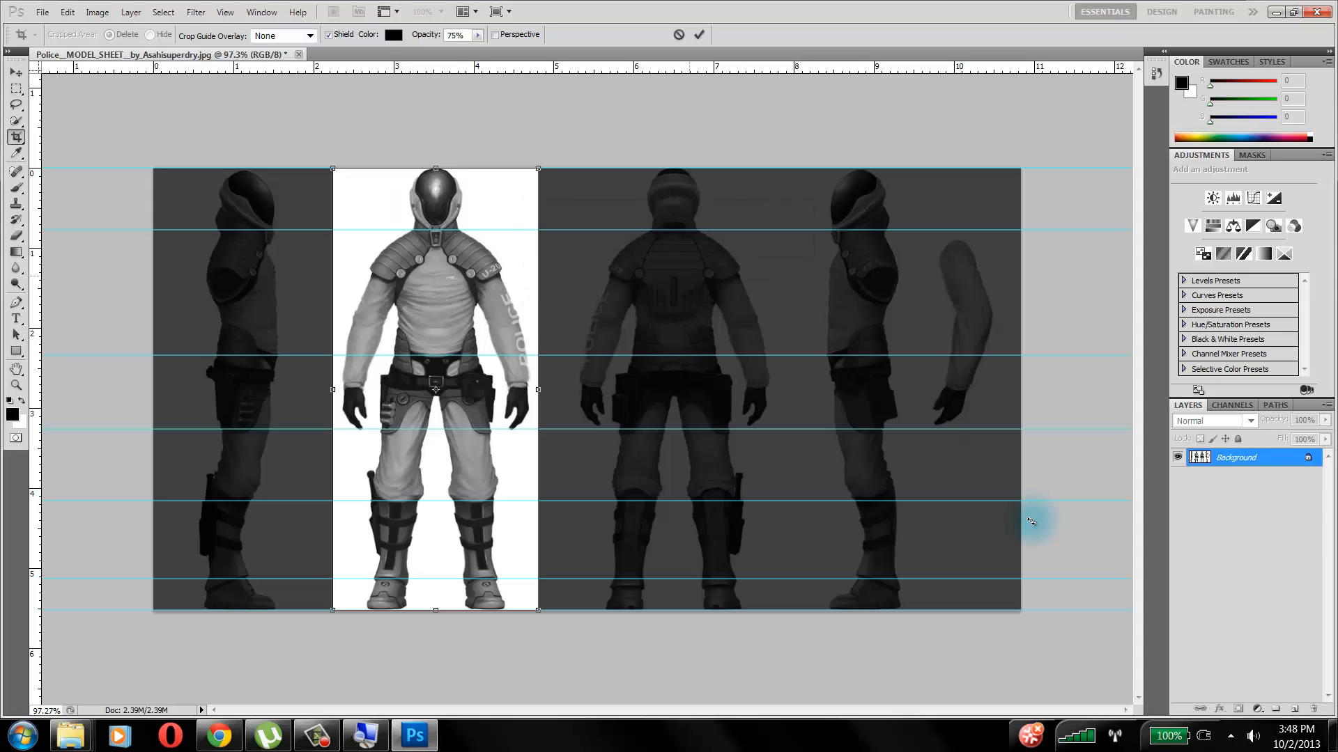
key(ctrl+alt+z)
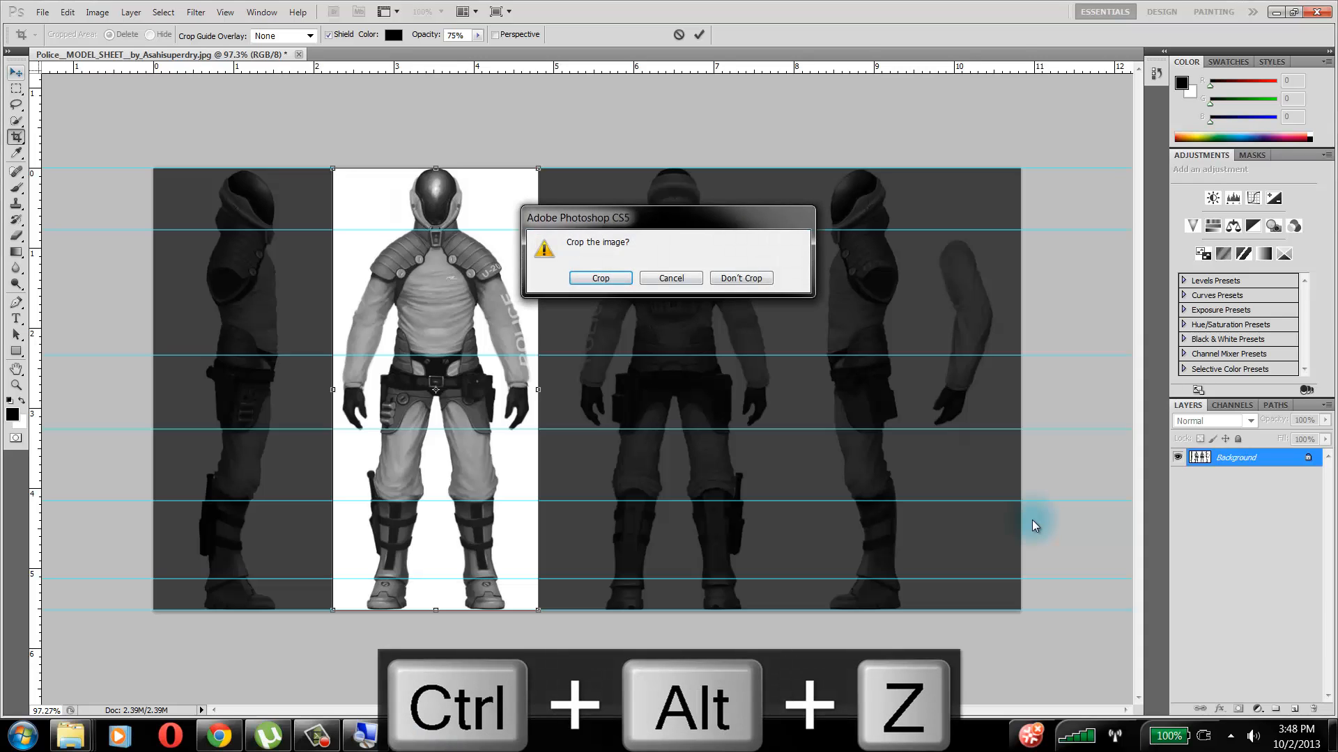
key(d)
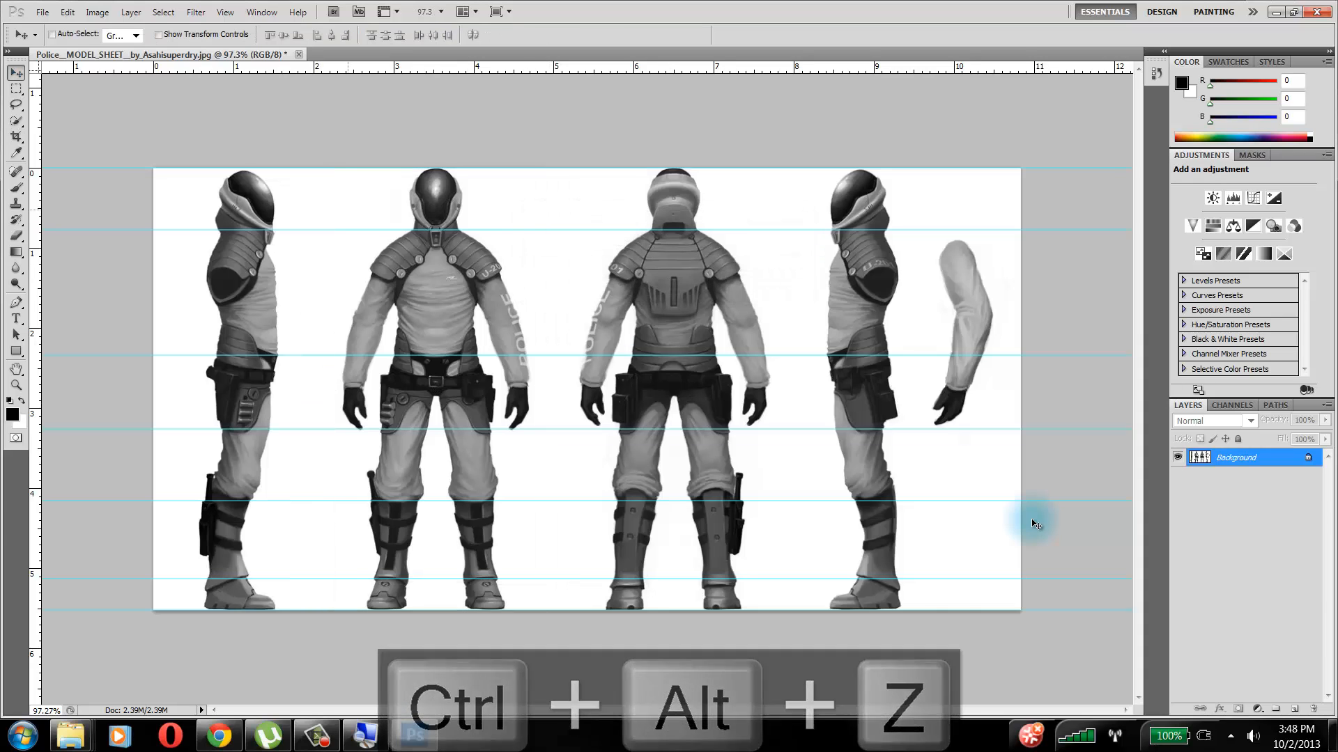
key(m)
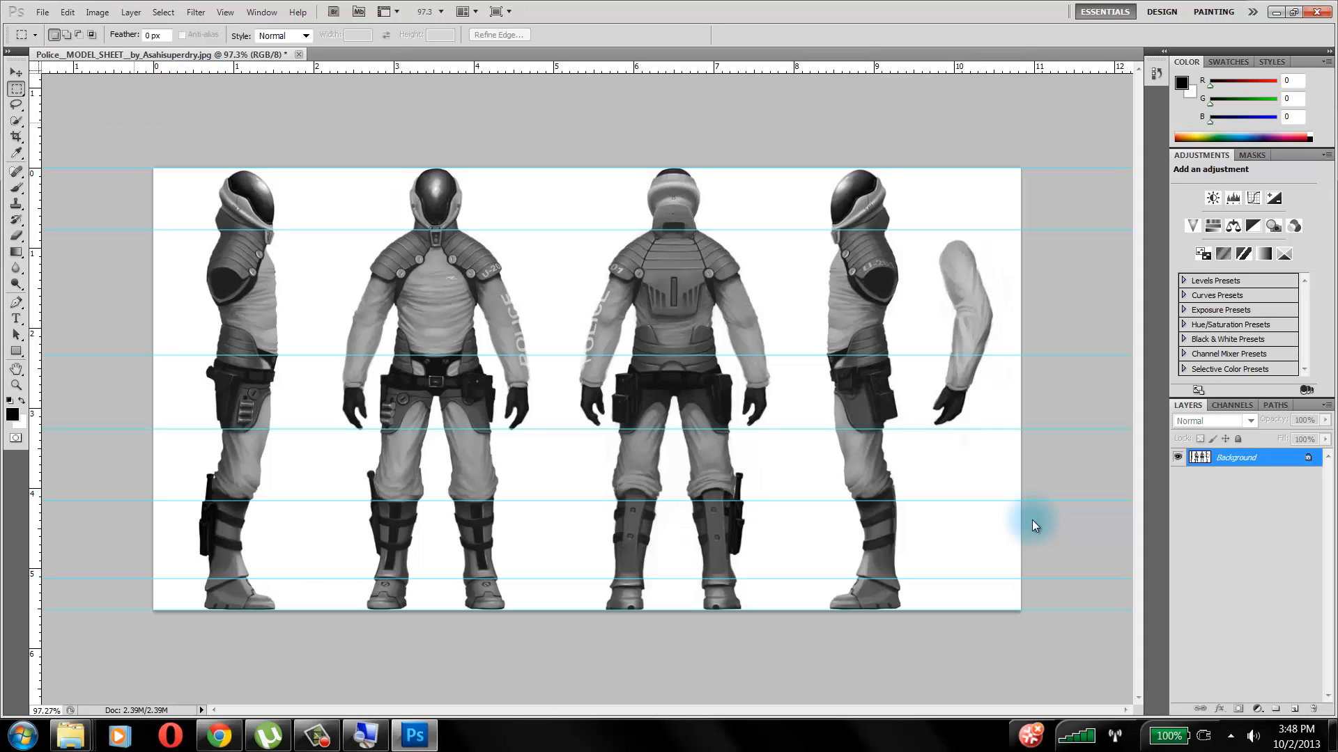
key(alt+e)
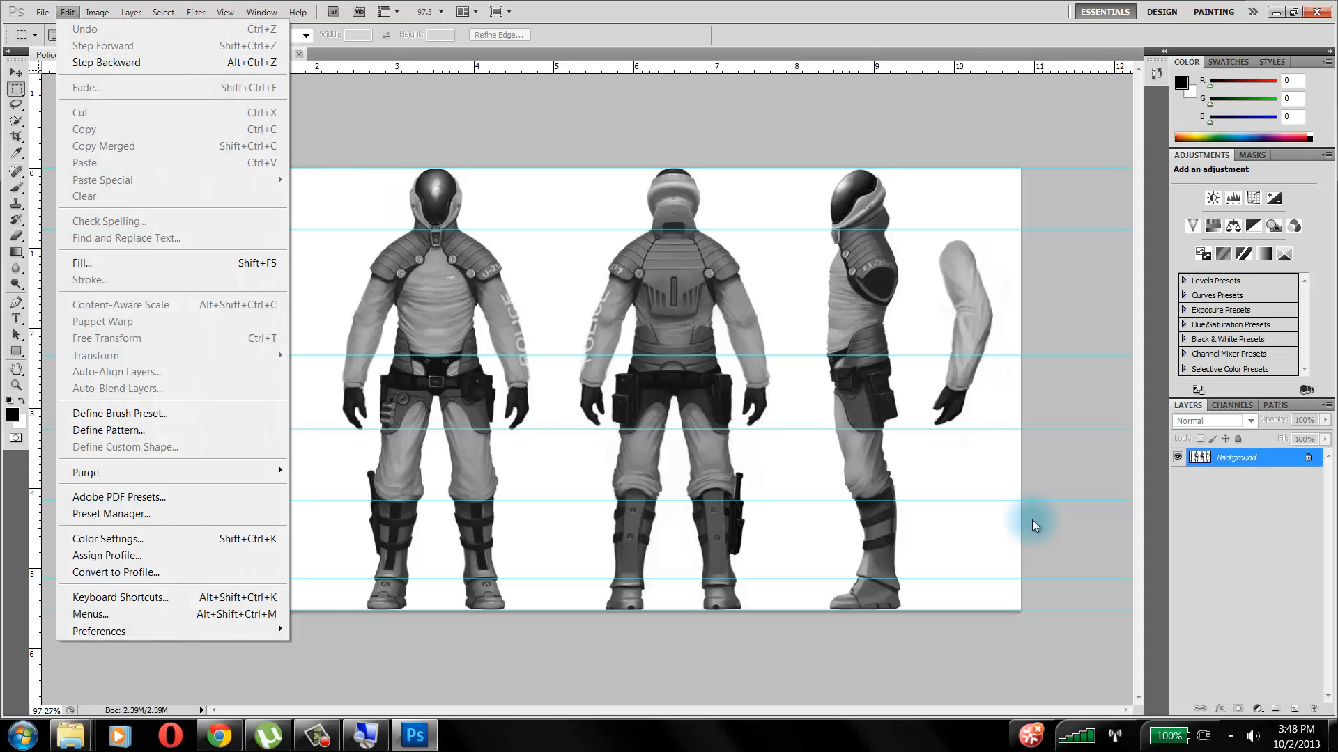
key(Right)
key(Down)
key(Down)
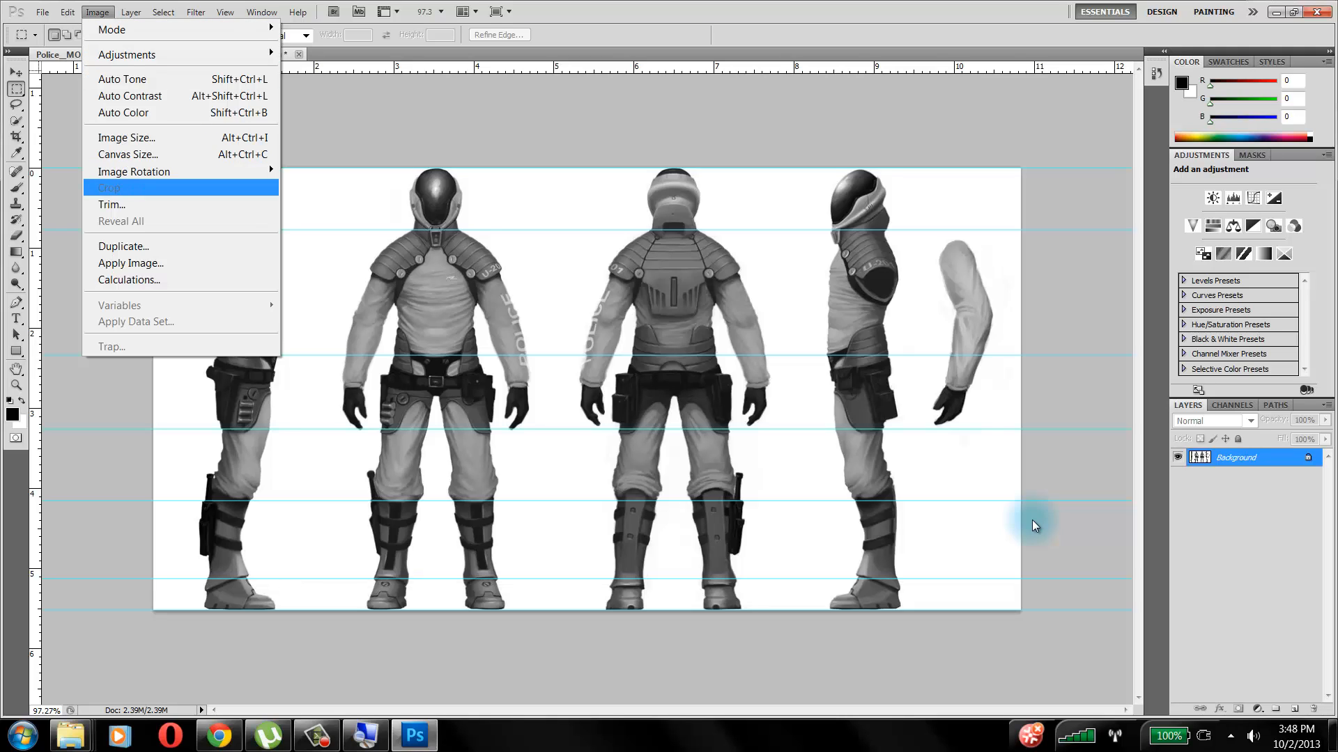
key(Escape)
Try cropping the image to a rectangular selection around the front view, and undo the crop and the selection
key(ctrl+alt+z)
key(ctrl+alt+z)
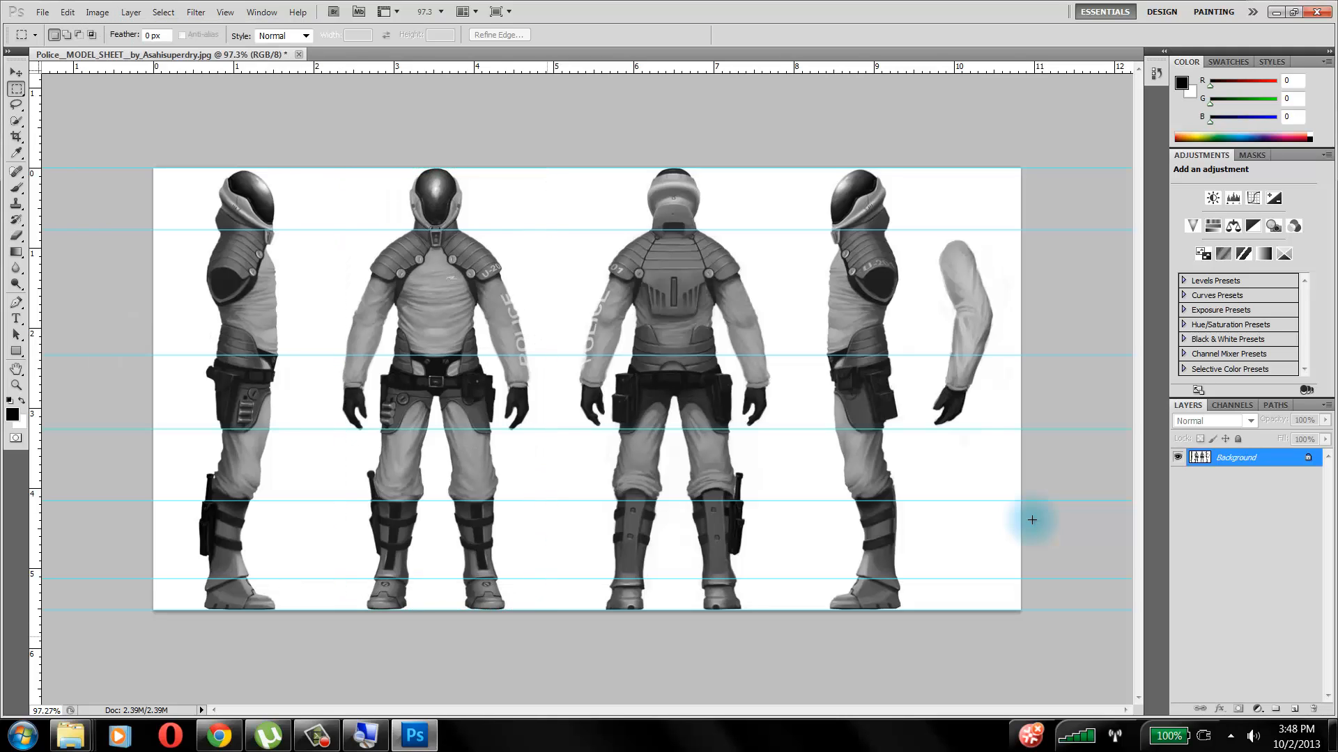
key(ctrl+z)
key(alt+i)
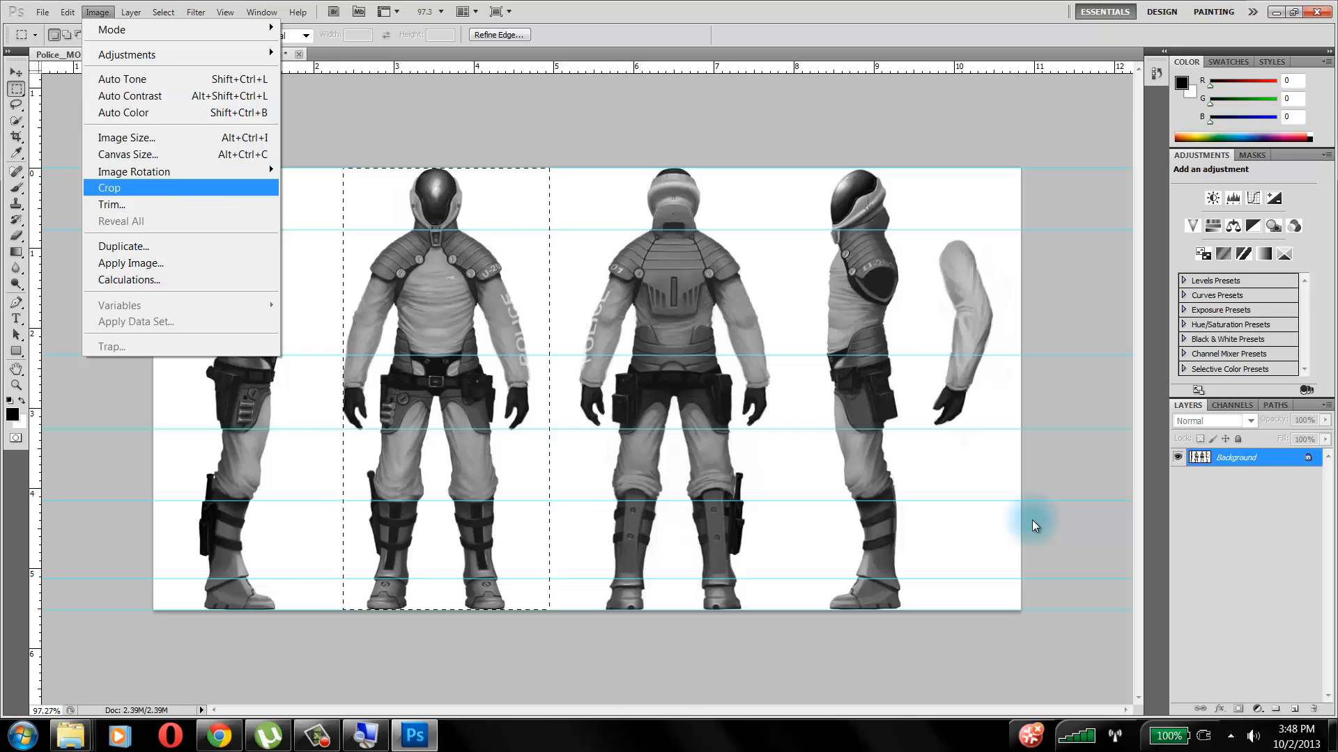
key(Return)
key(ctrl+z)
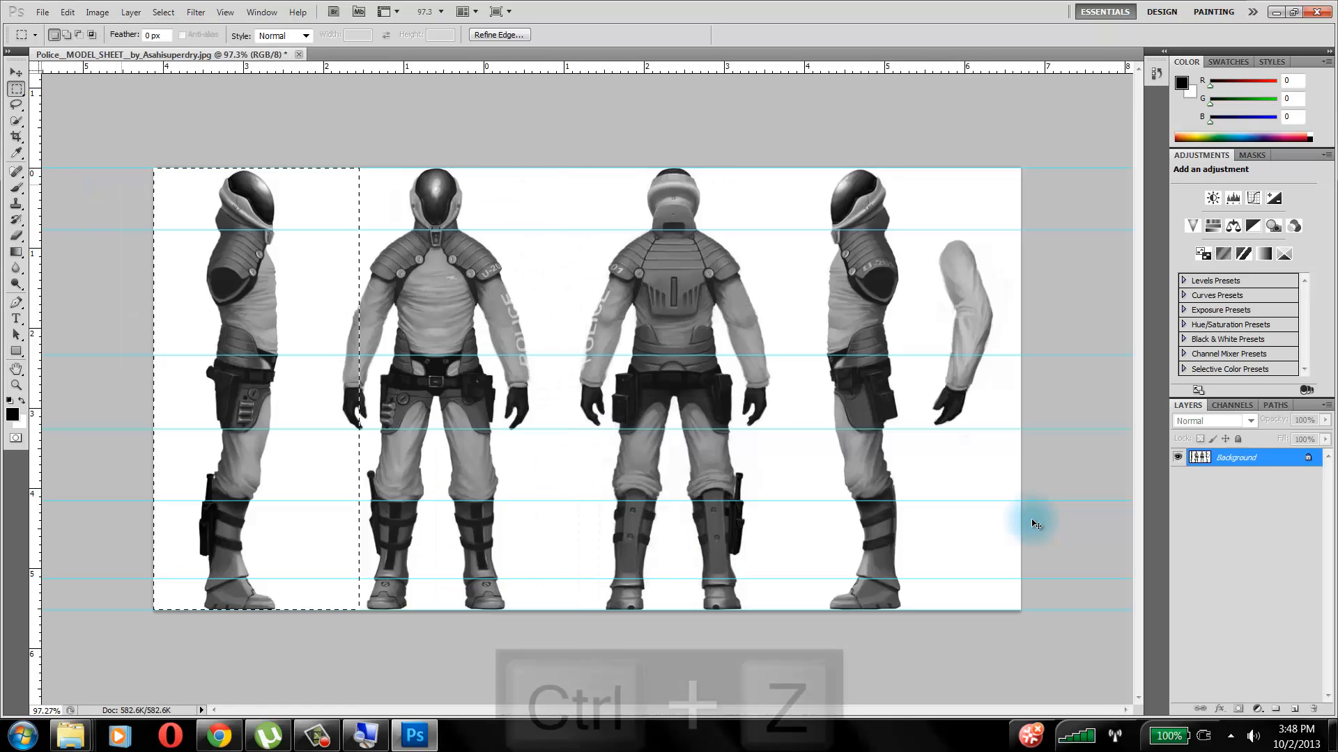
key(ctrl+z)
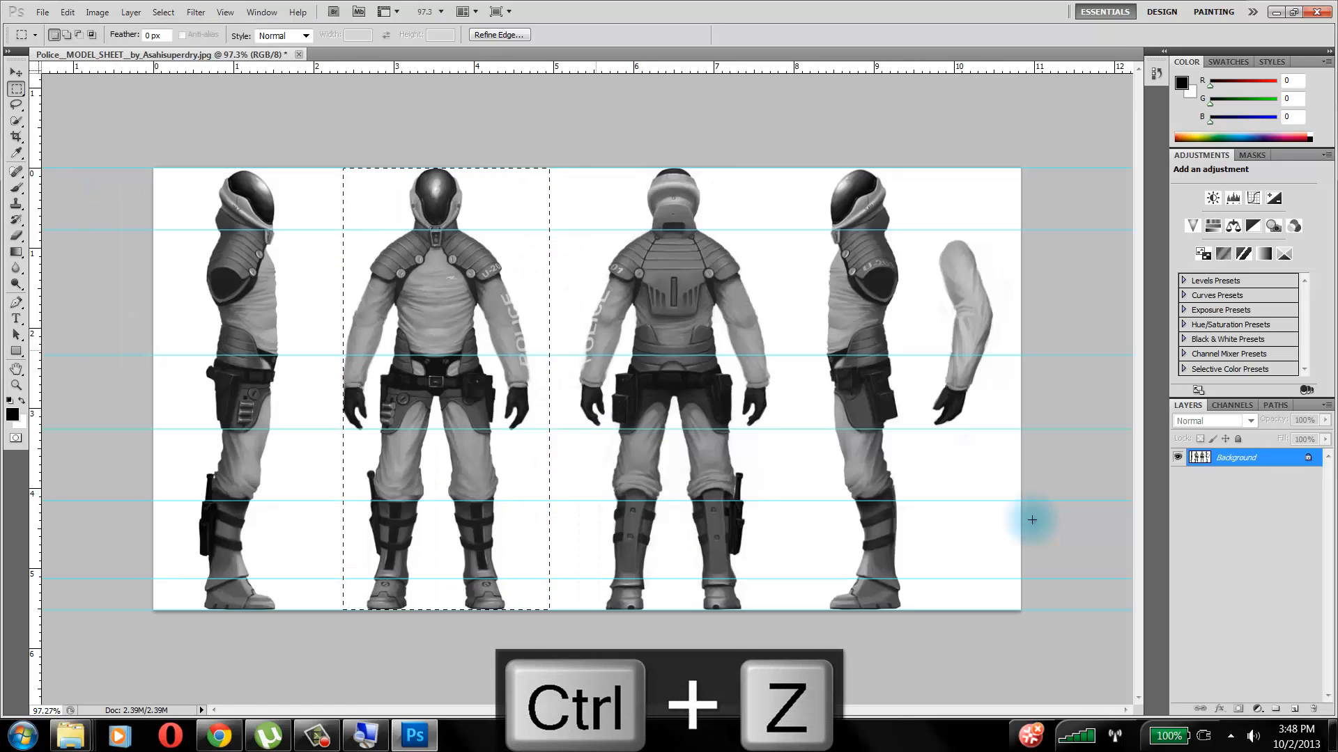
key(ctrl+z)
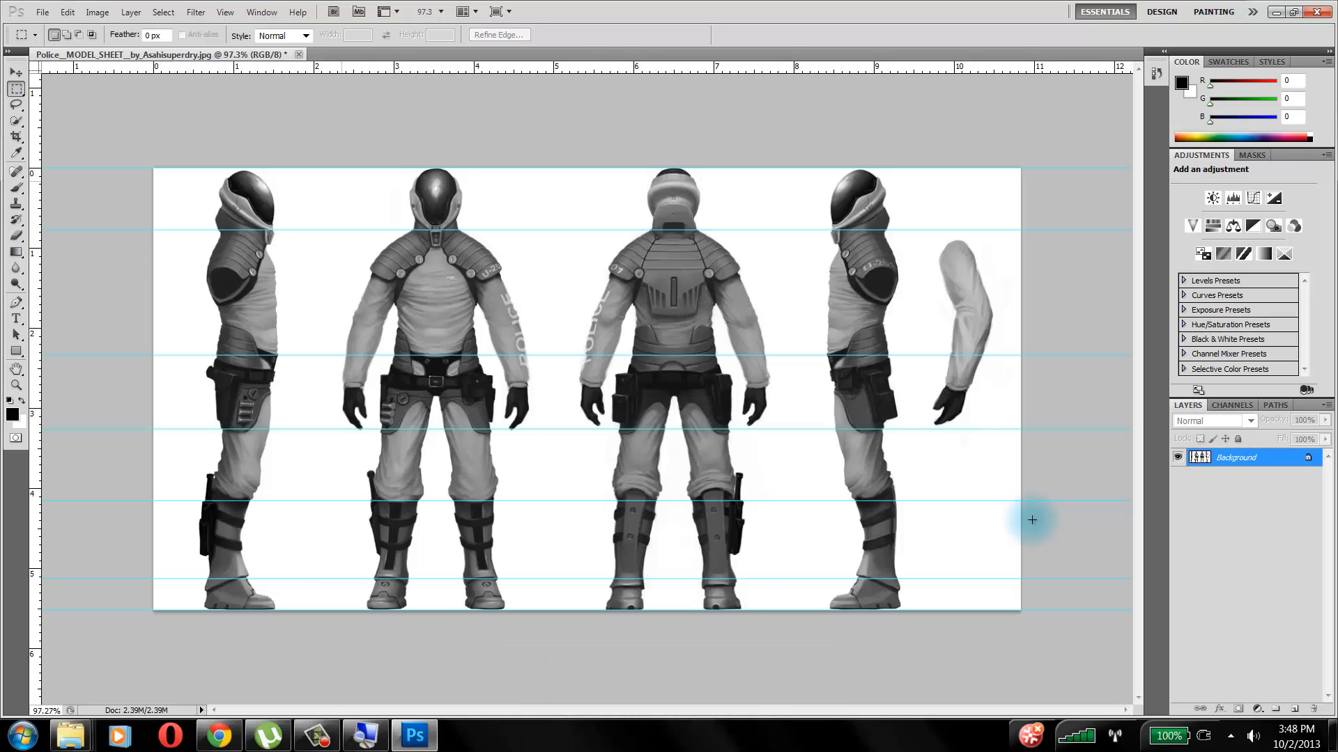
Try rectangular selections around the front-view figure between the outermost horizontal guides, and deselect them
mouse_move(331, 168)
mouse_down()
mouse_move(526, 531)
mouse_move(551, 603)
mouse_move(540, 610)
mouse_up()
key(ctrl+d)
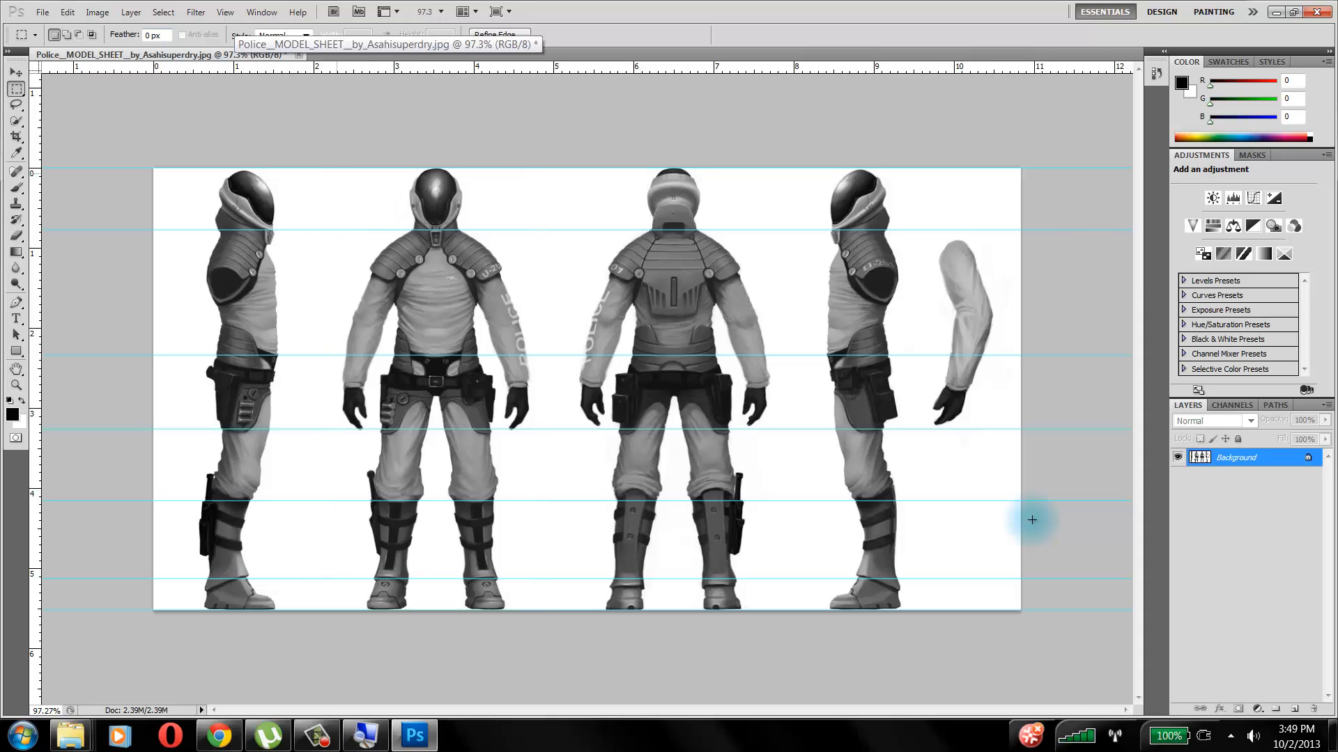
mouse_move(333, 168)
mouse_down()
mouse_move(390, 348)
mouse_move(496, 567)
mouse_move(538, 610)
mouse_up()
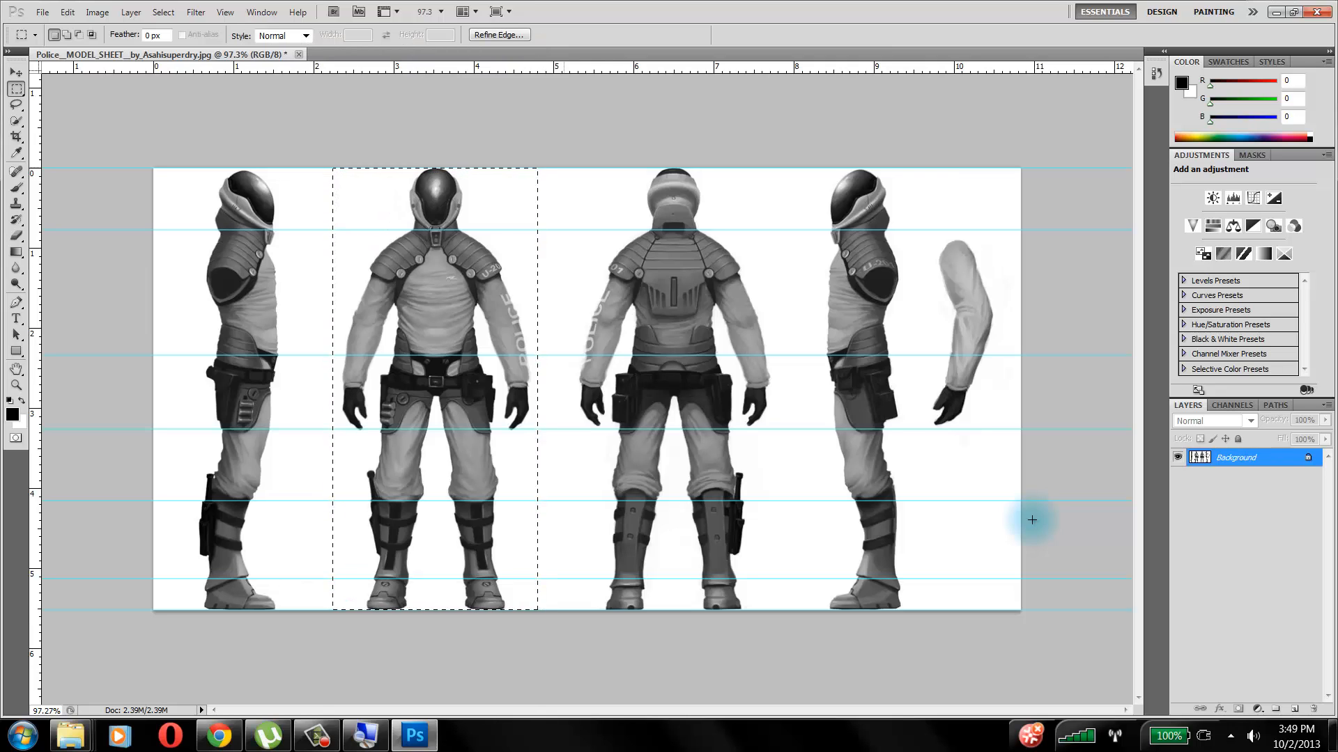
click(1032, 519)
Add vertical guides at both outer edges of the front-view figure and crop the image to the rectangle they enclose
drag(36, 362, 341, 363)
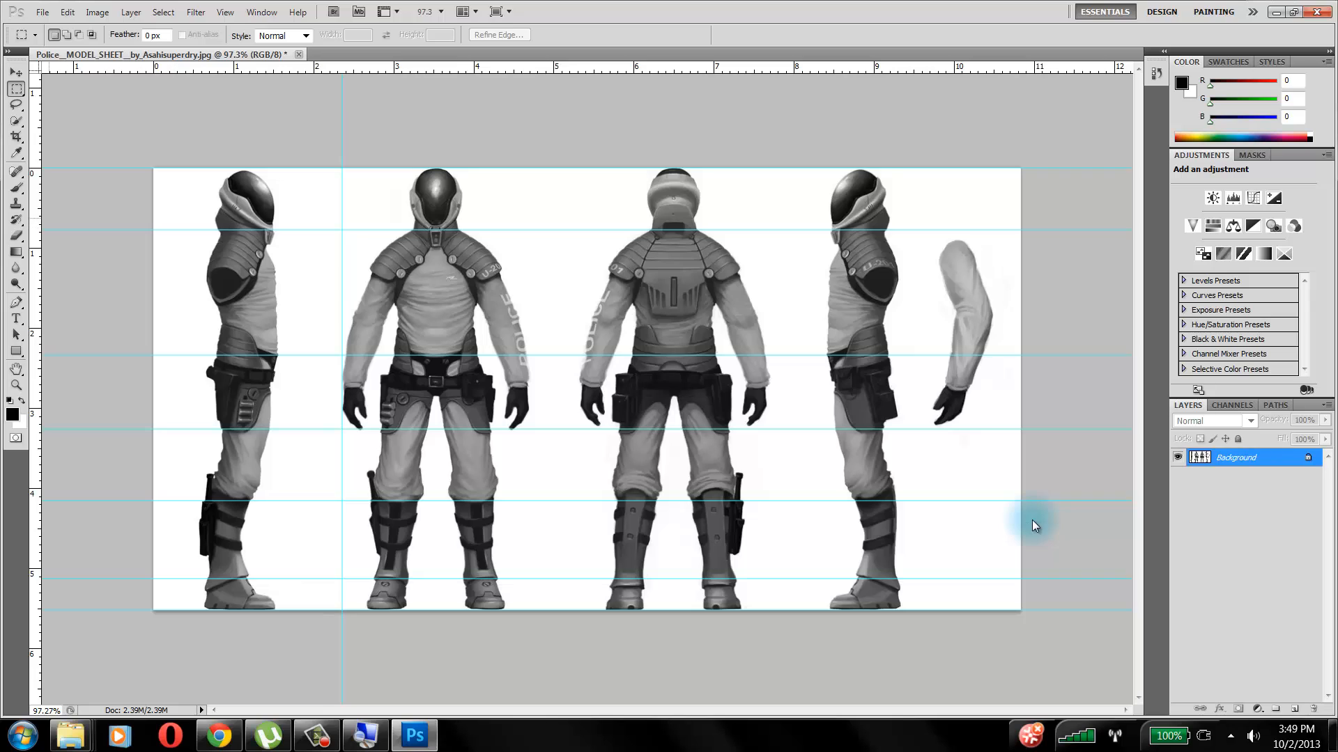
drag(36, 363, 530, 363)
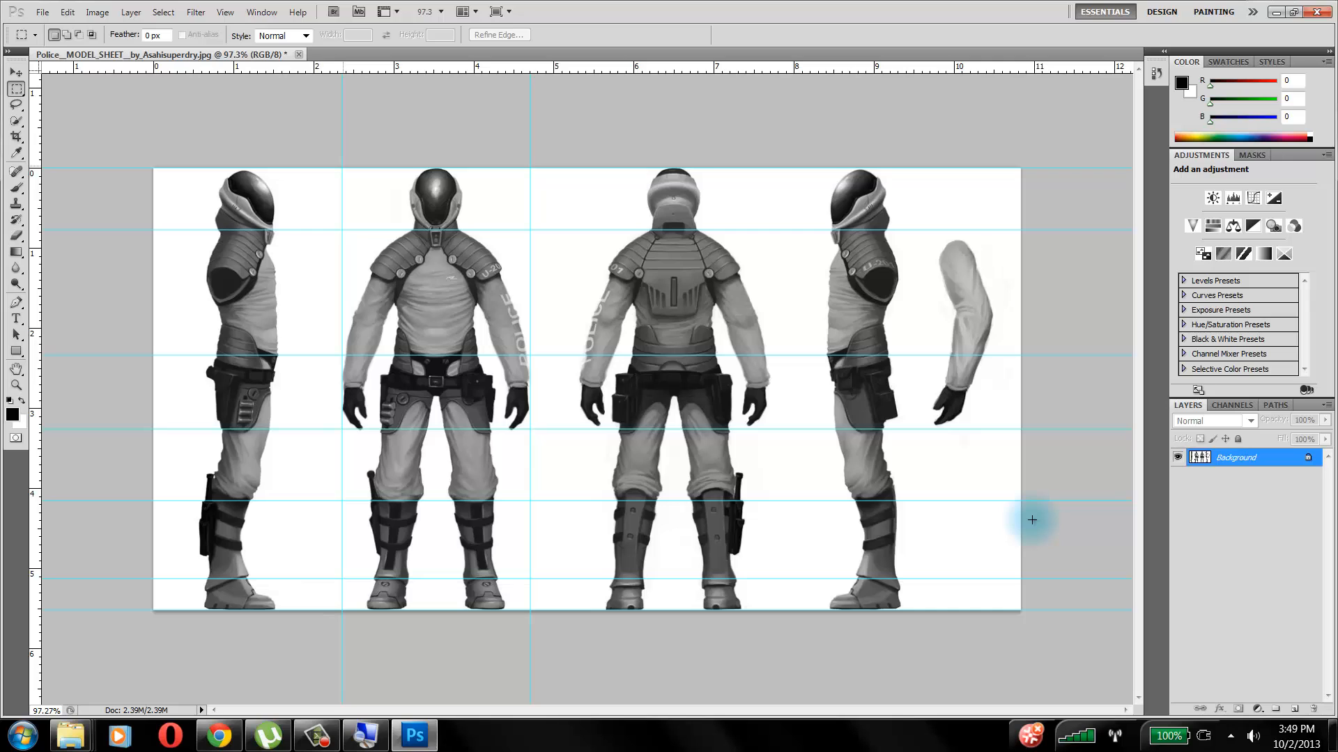
drag(342, 168, 530, 610)
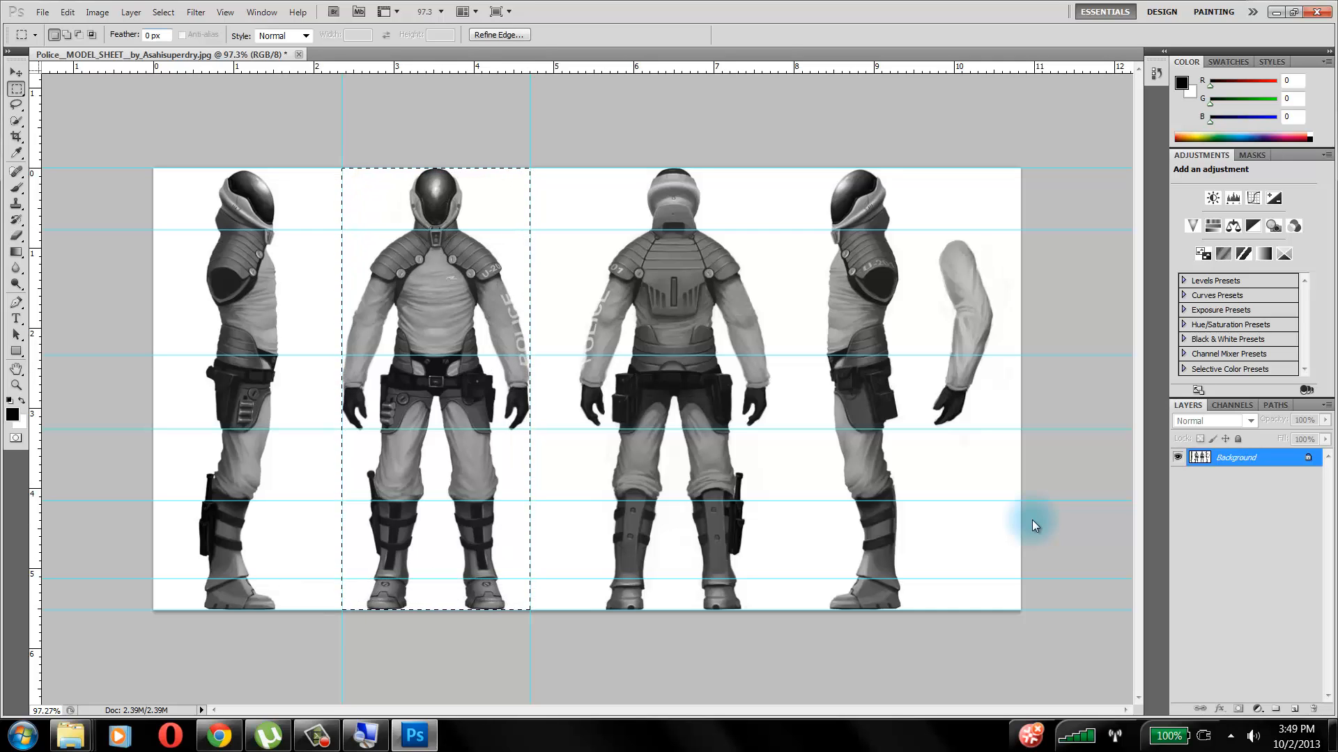
click(96, 12)
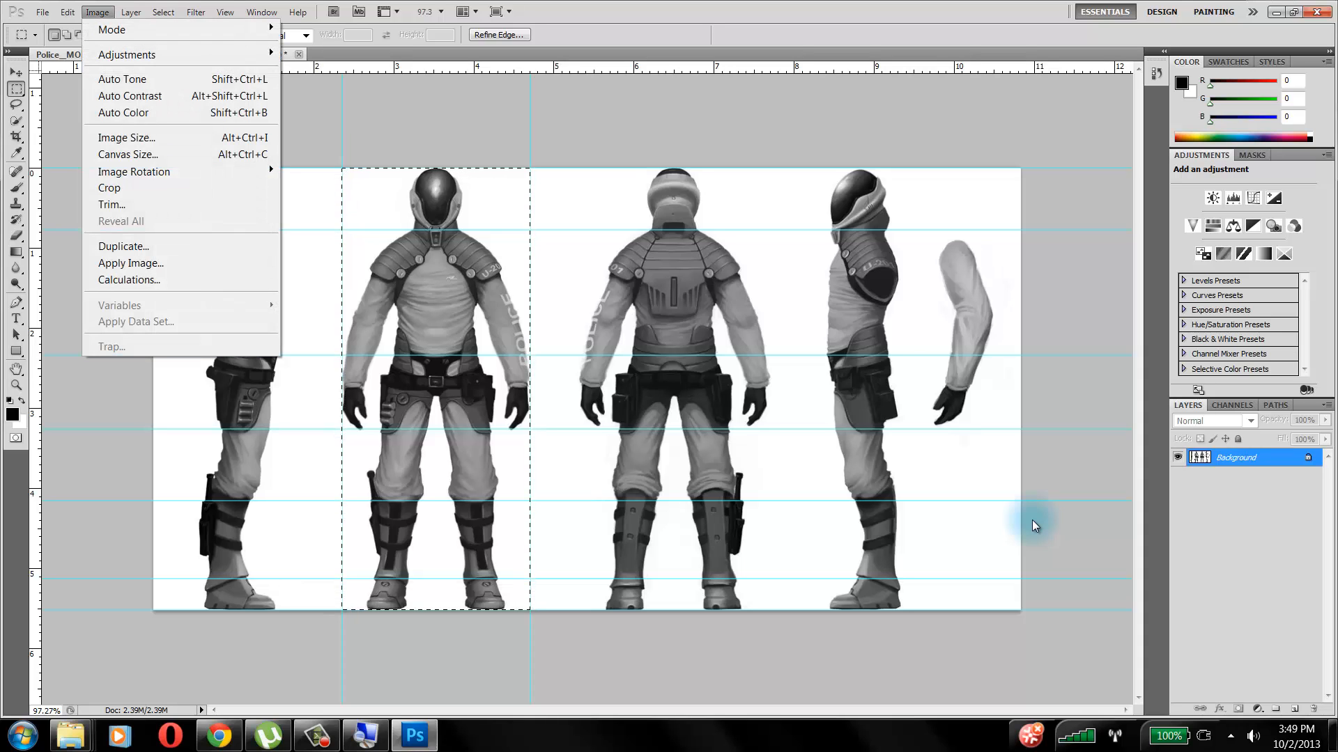
click(108, 187)
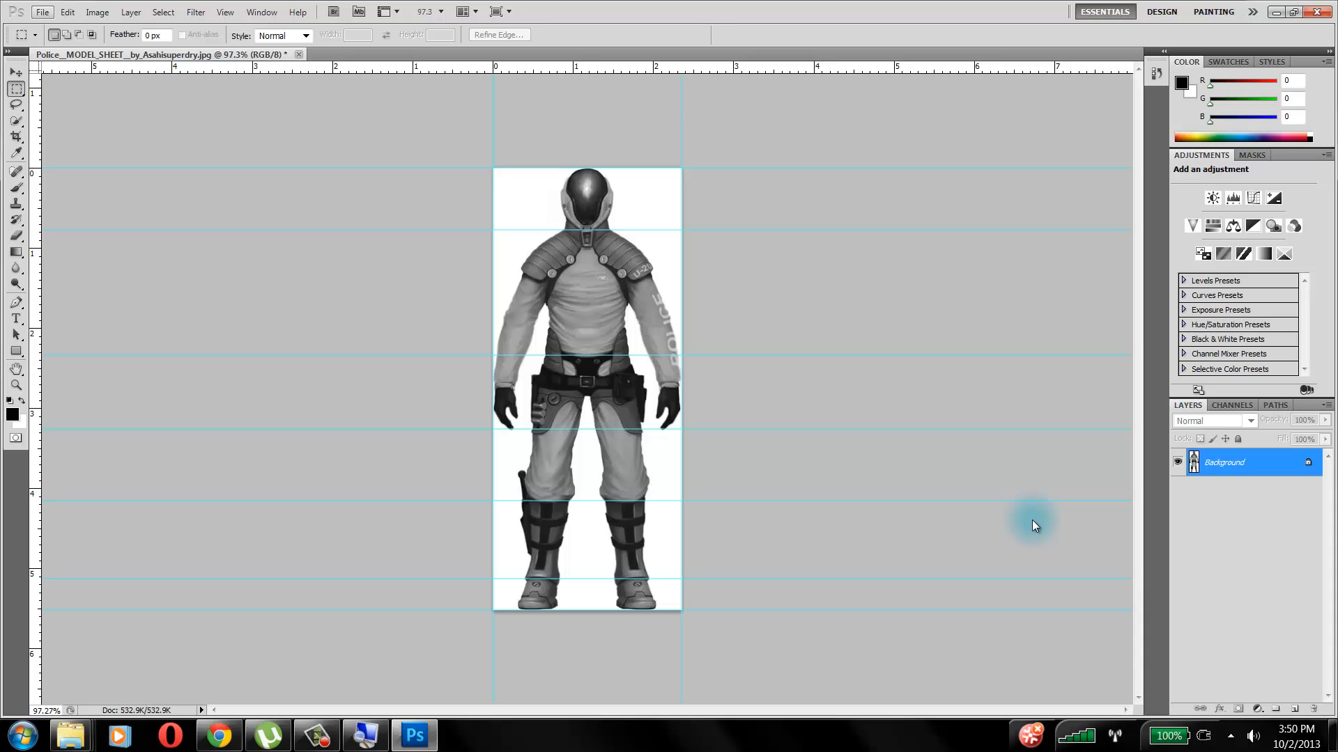
Save the cropped front view as a JPEG named police_front in the chars folder, with High quality and Baseline ("Standard") format
key(alt+f)
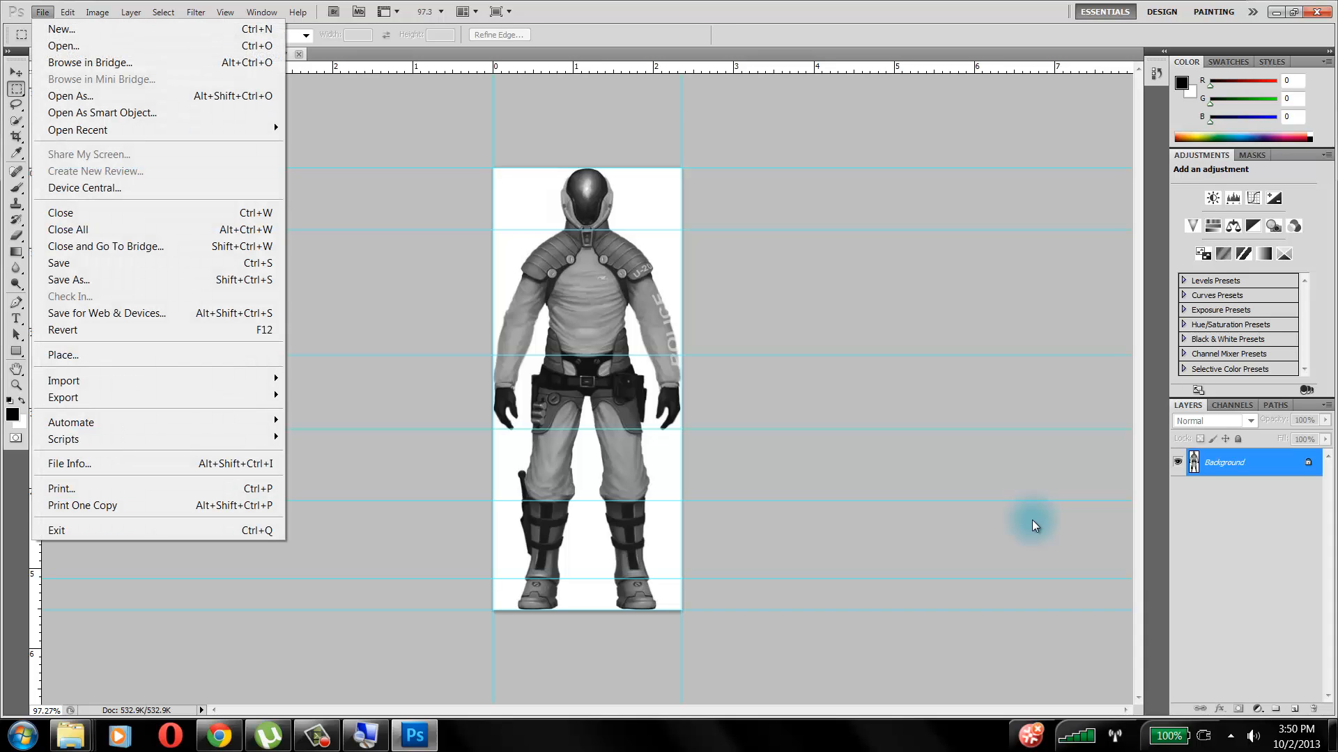
key(a)
key(Return)
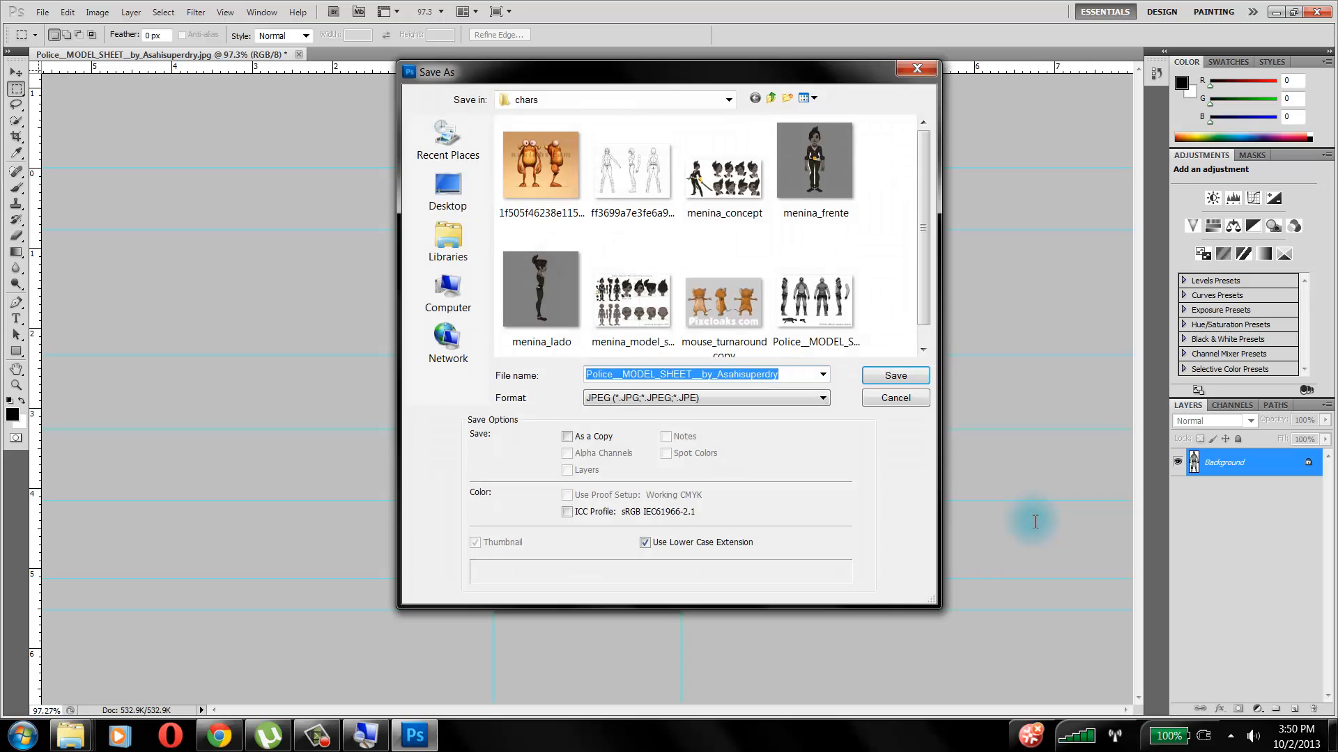
key(Tab)
key(alt+Down)
key(Return)
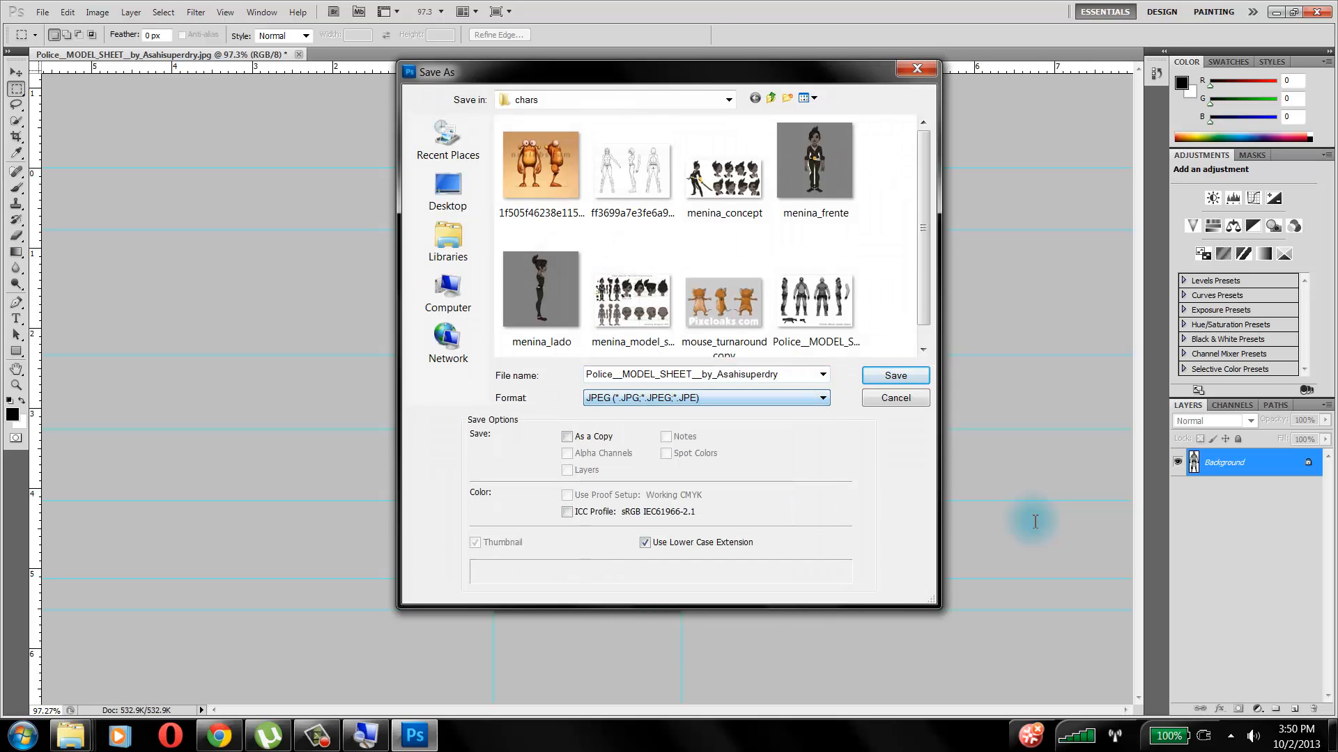
key(shift+Tab)
text(polic)
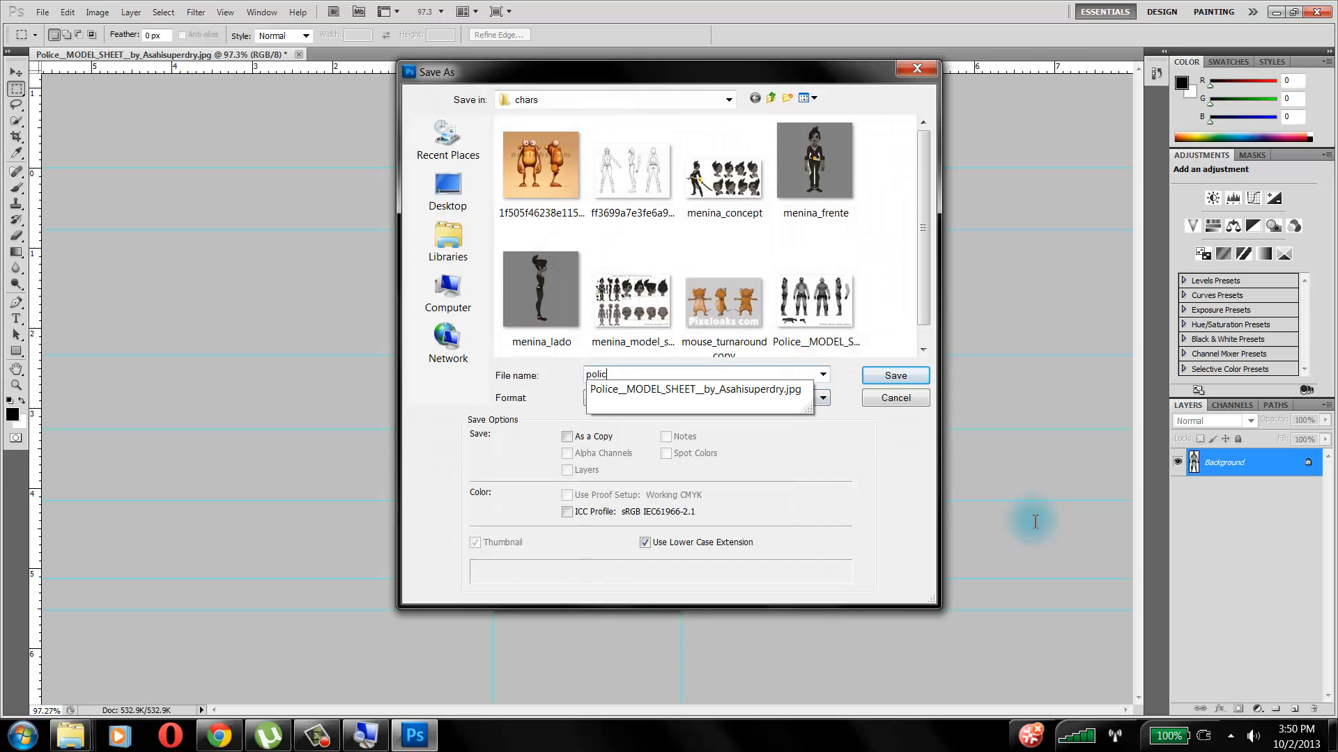
text(e_front)
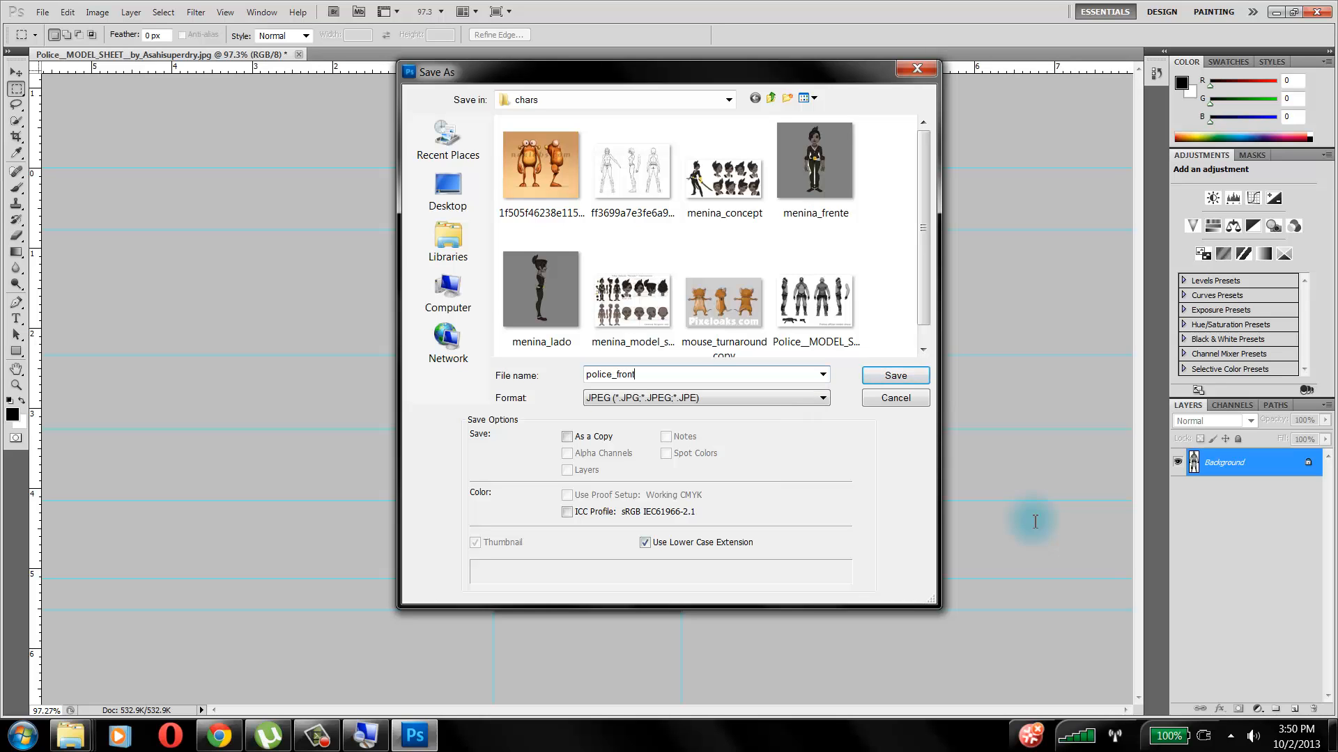
key(Return)
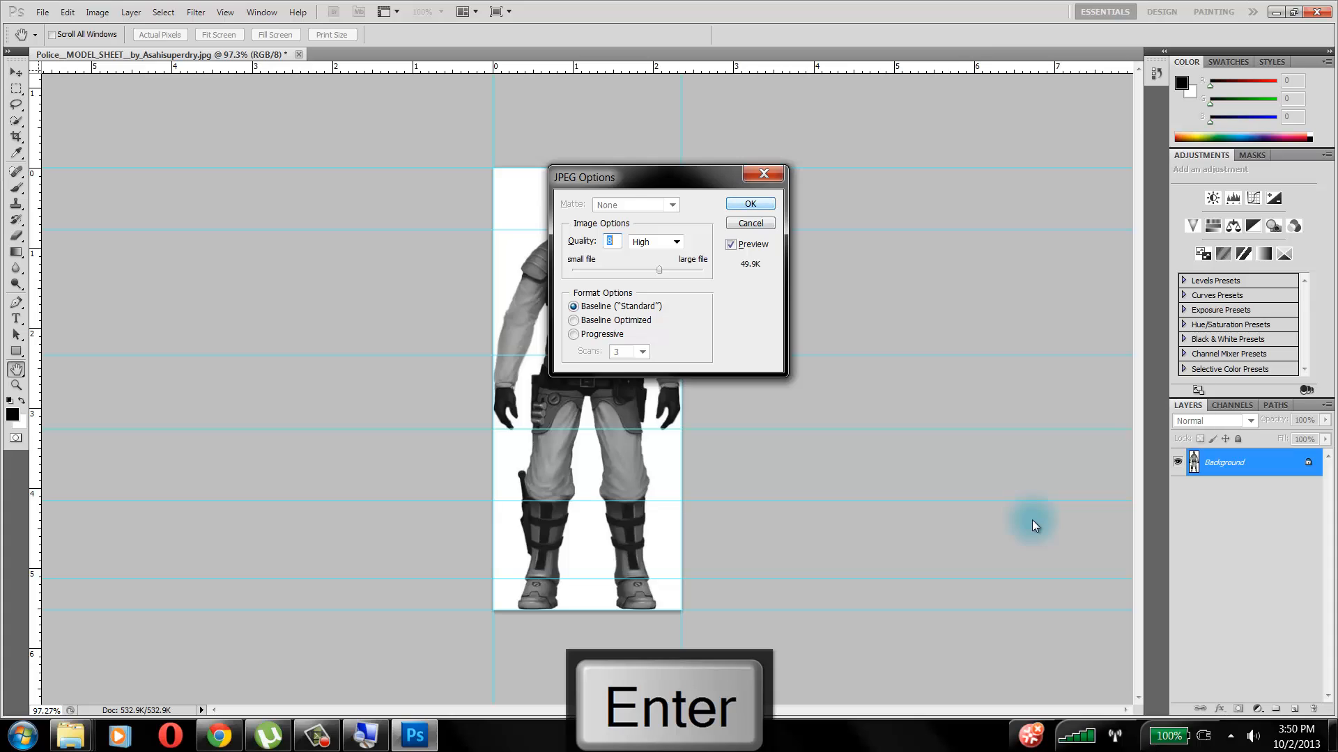
key(Return)
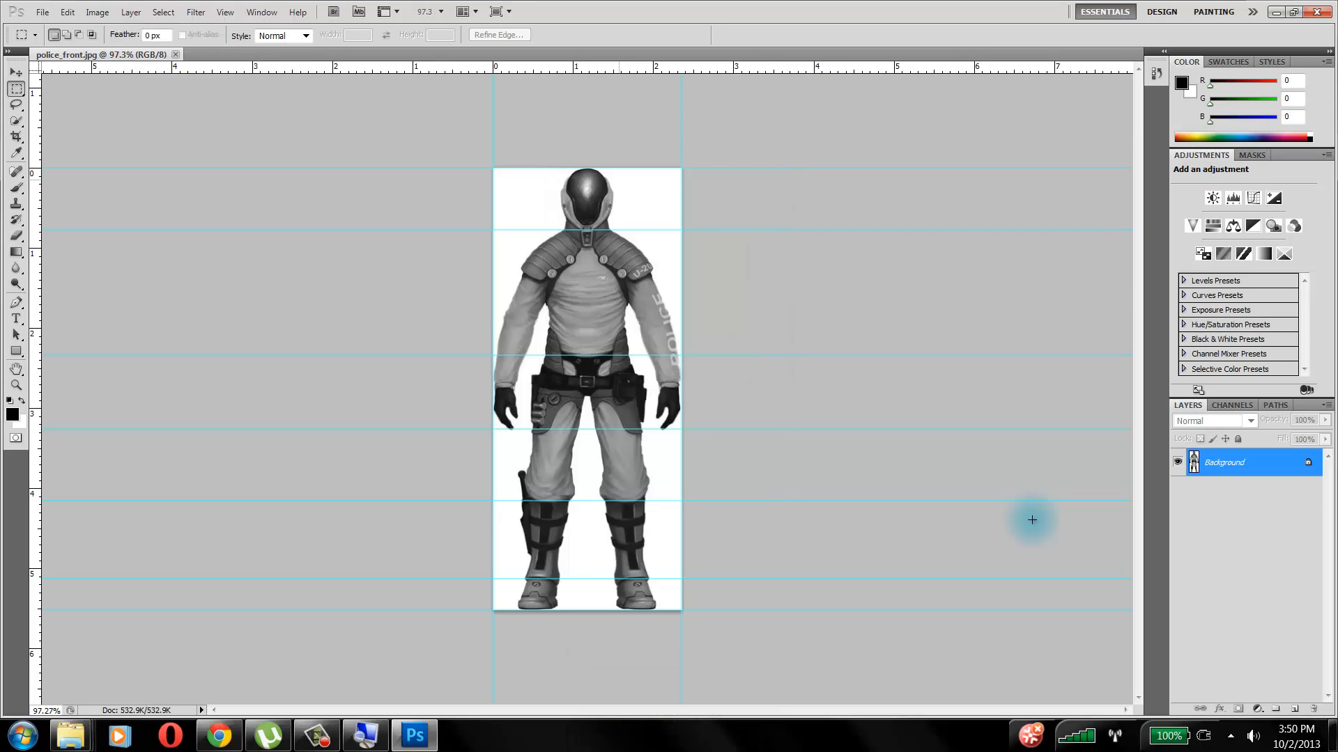
Undo the front-view crop, the selection and the earlier sheet crop to restore the full police officer model sheet
key(ctrl+alt+z)
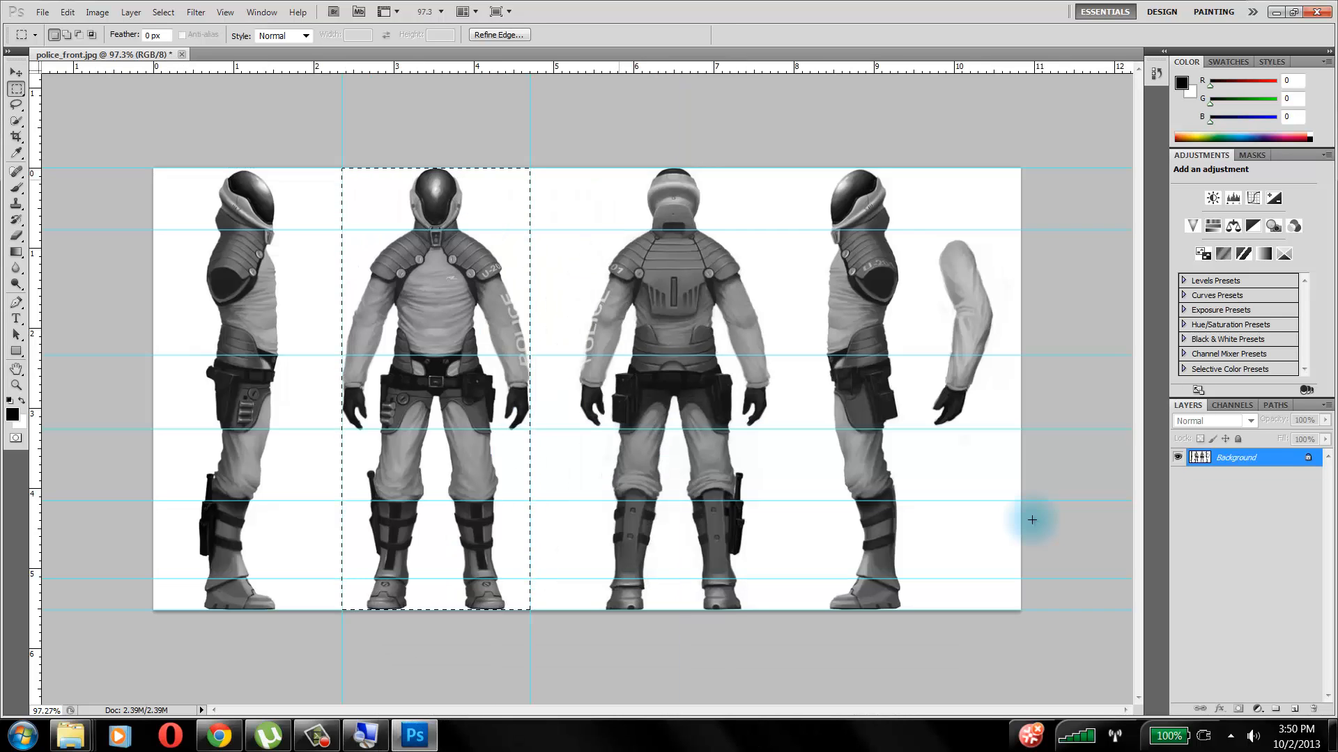
key(ctrl+alt+z)
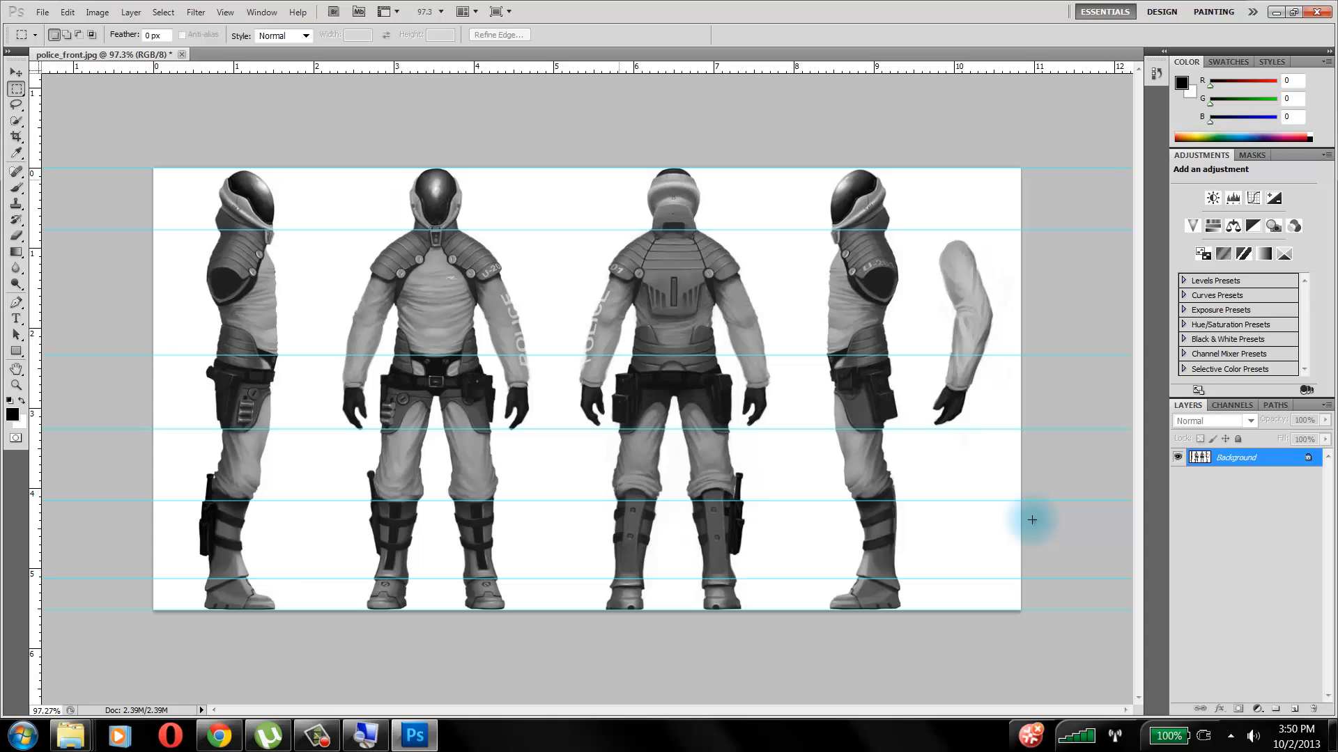
key(ctrl+z)
key(F9)
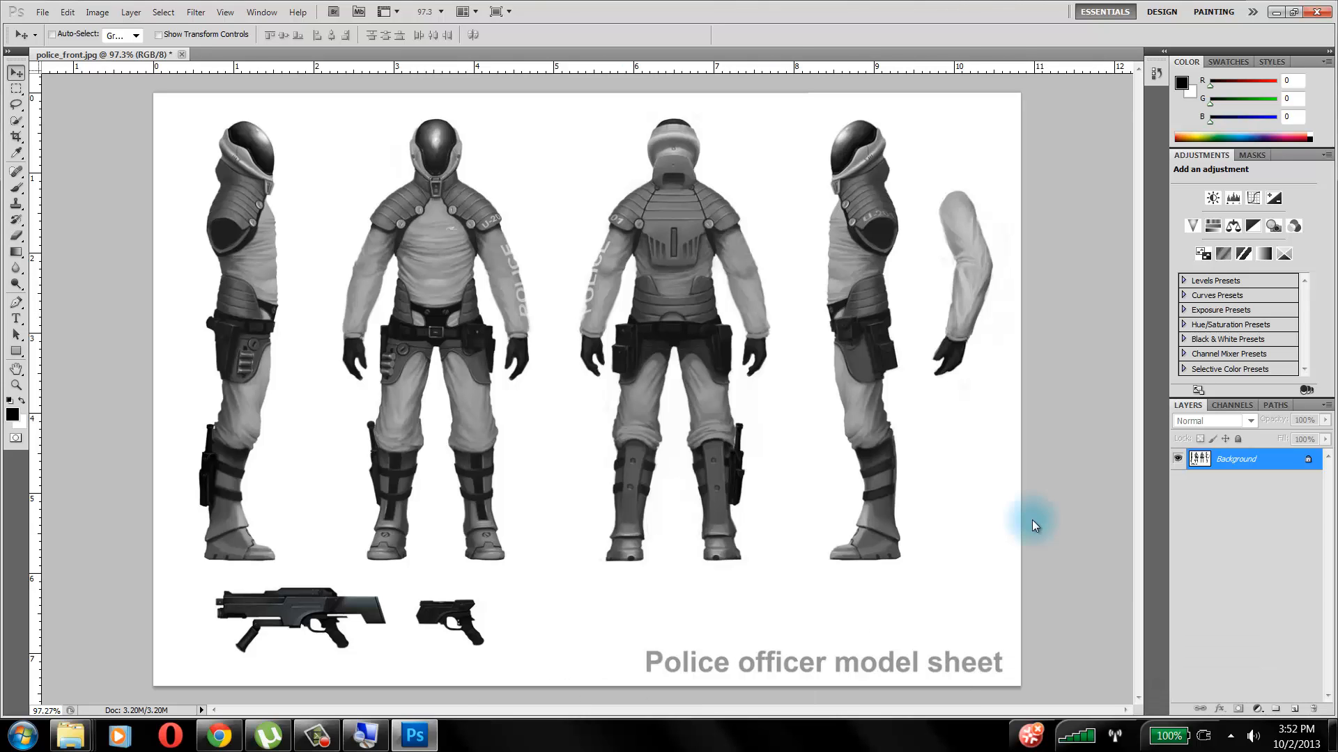
Add horizontal guides at the figures' head top and foot soles, and vertical guides at both outer edges of the front view
drag(358, 67, 360, 118)
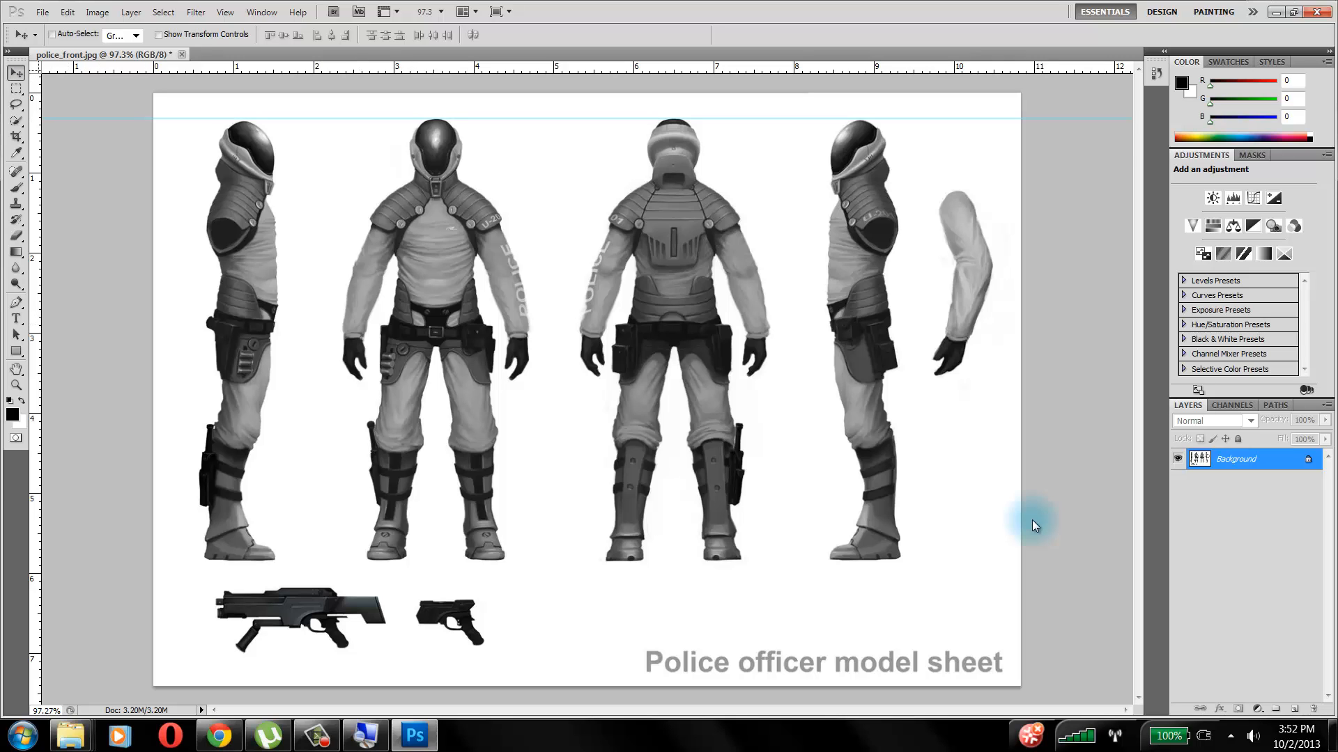
drag(462, 67, 462, 559)
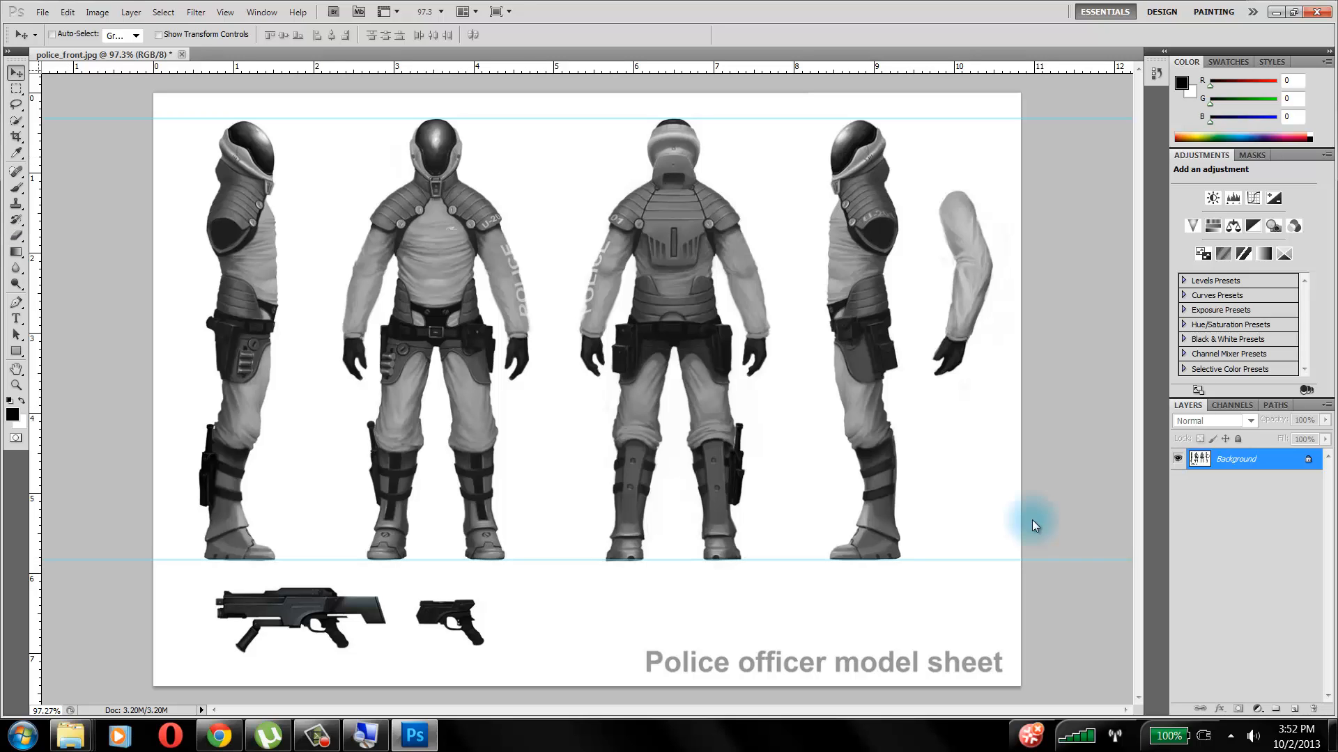
drag(34, 236, 342, 237)
drag(35, 236, 530, 237)
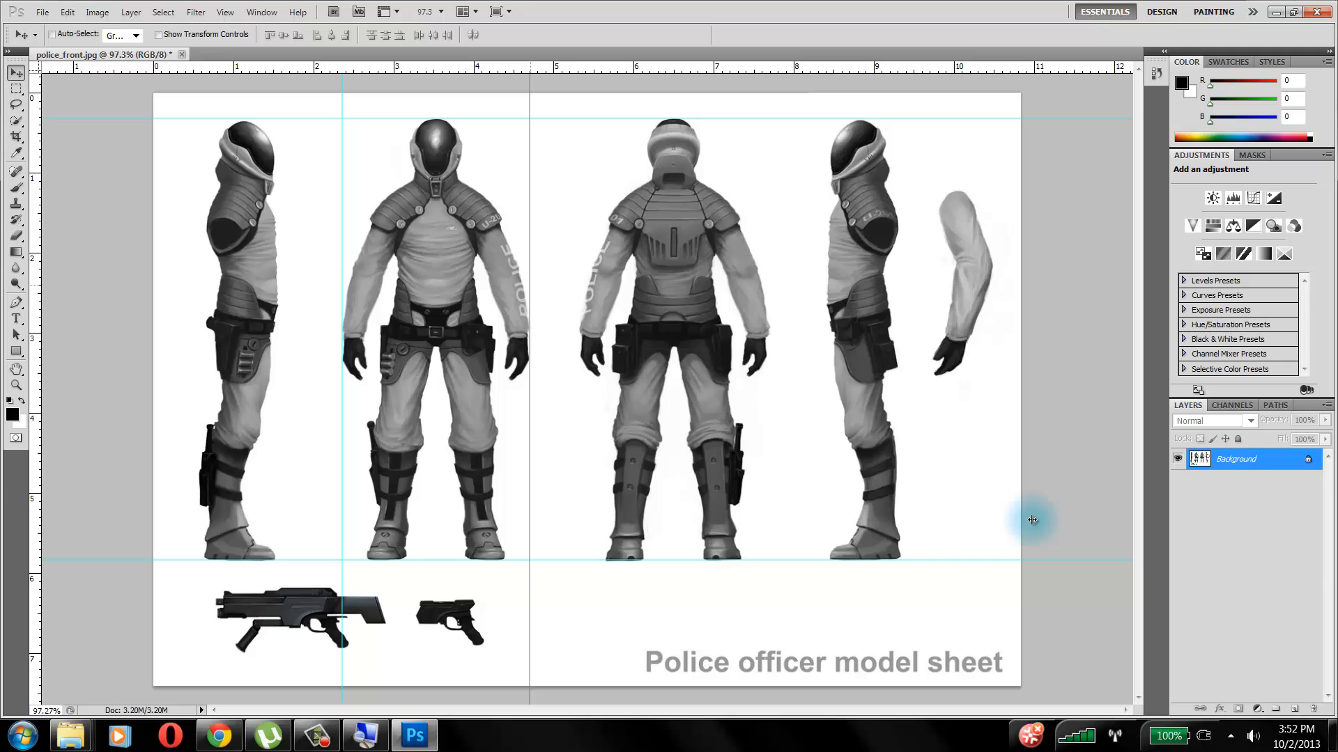
Move the two vertical guides slightly outward to leave a small margin beside the front-view figure's arms
drag(530, 263, 530, 263)
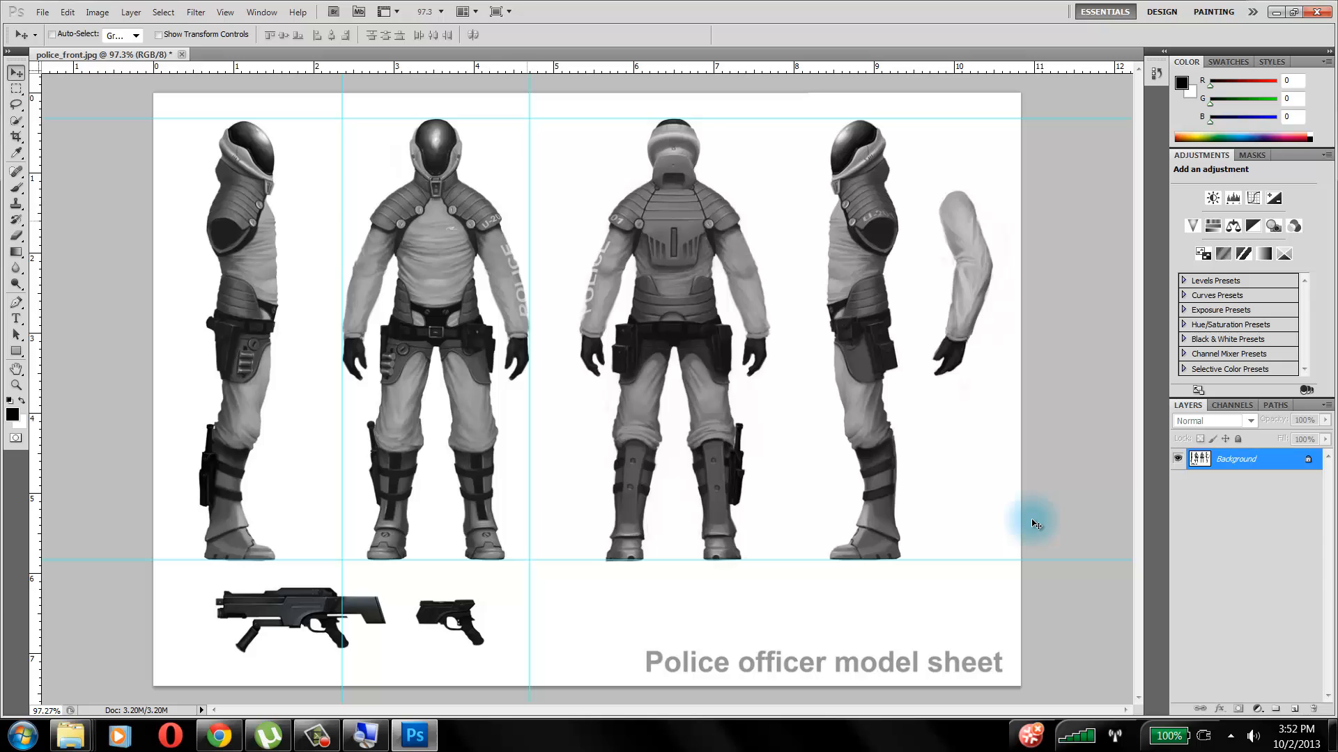
drag(530, 222, 532, 221)
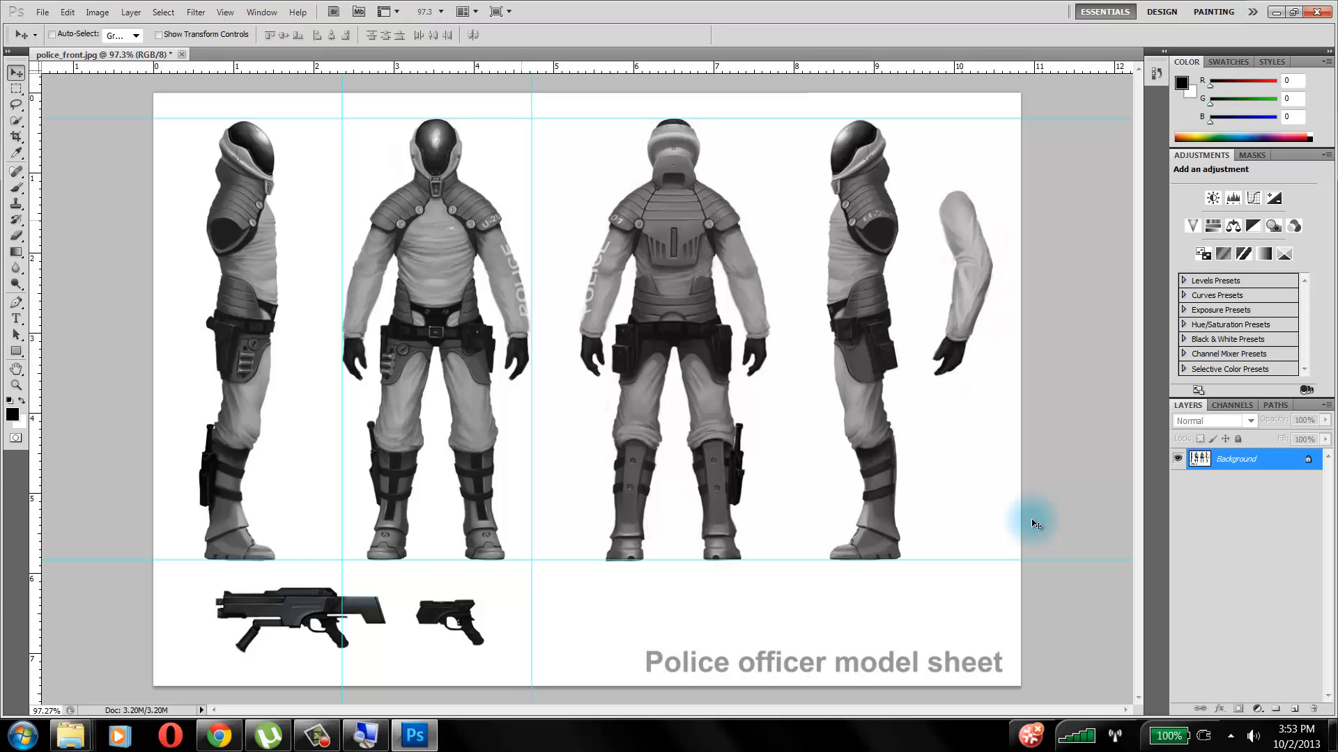
drag(342, 203, 340, 203)
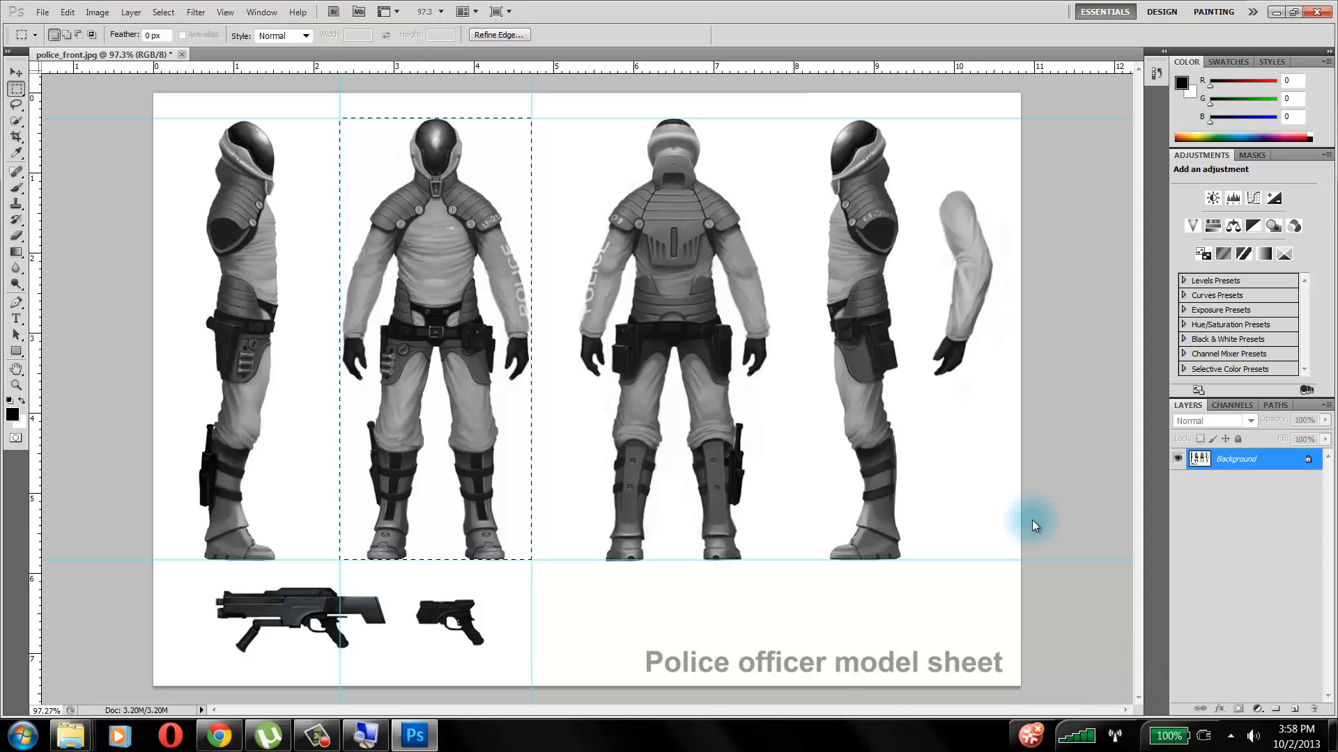
Select the rectangle enclosed by the four guides around the front view, crop the image to it, and deselect
click(1034, 524)
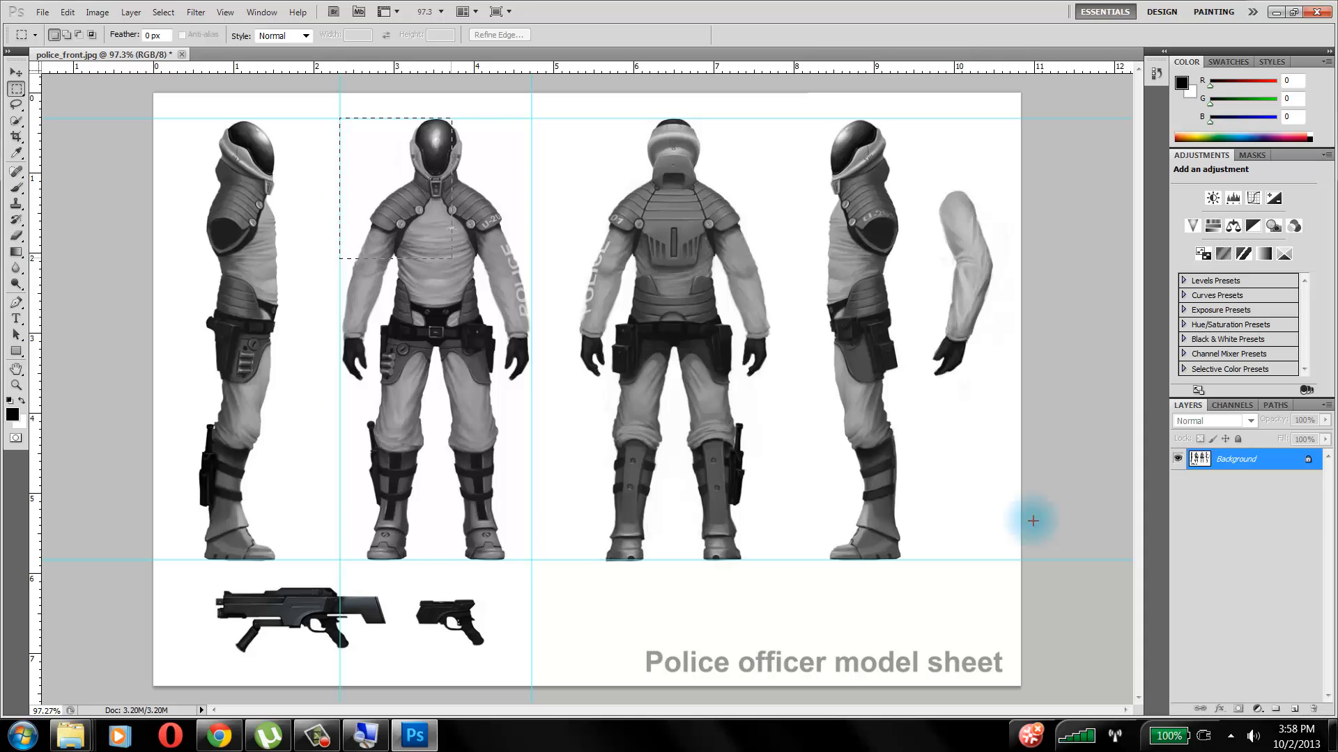
drag(451, 258, 532, 559)
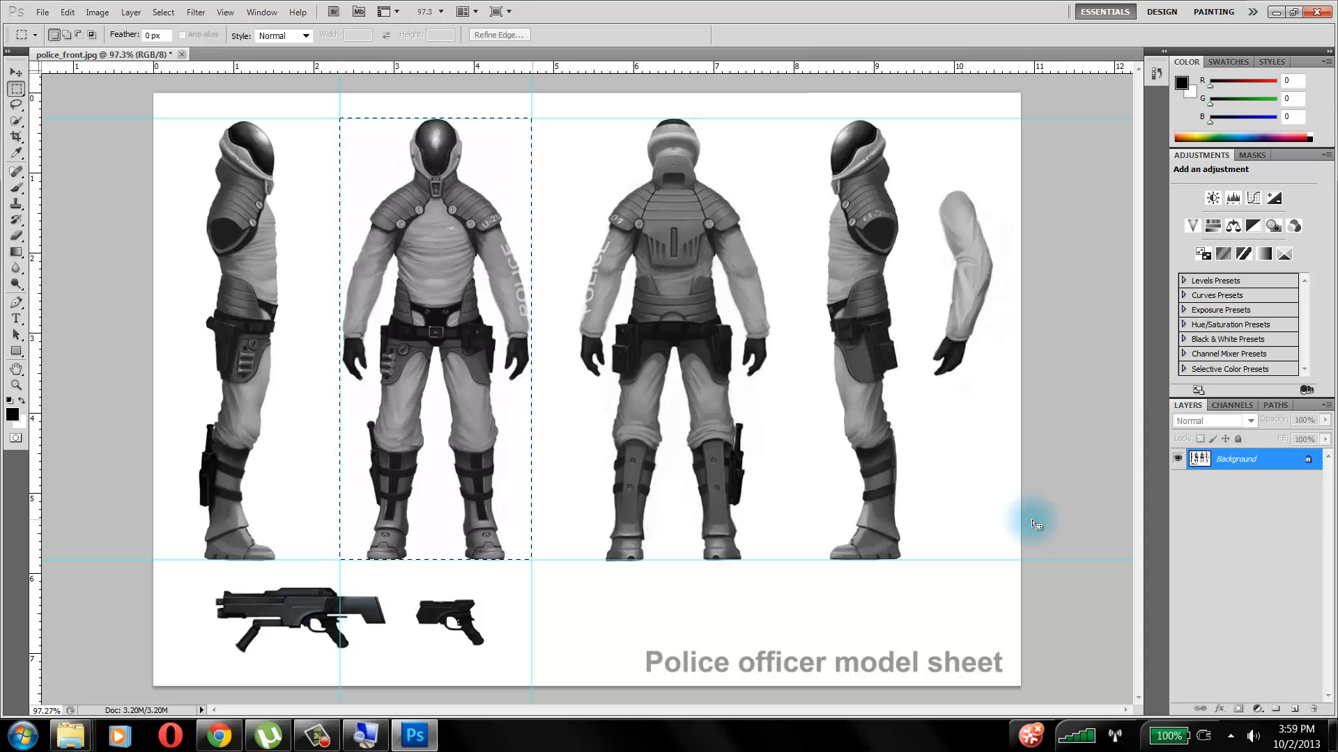
key(alt+i)
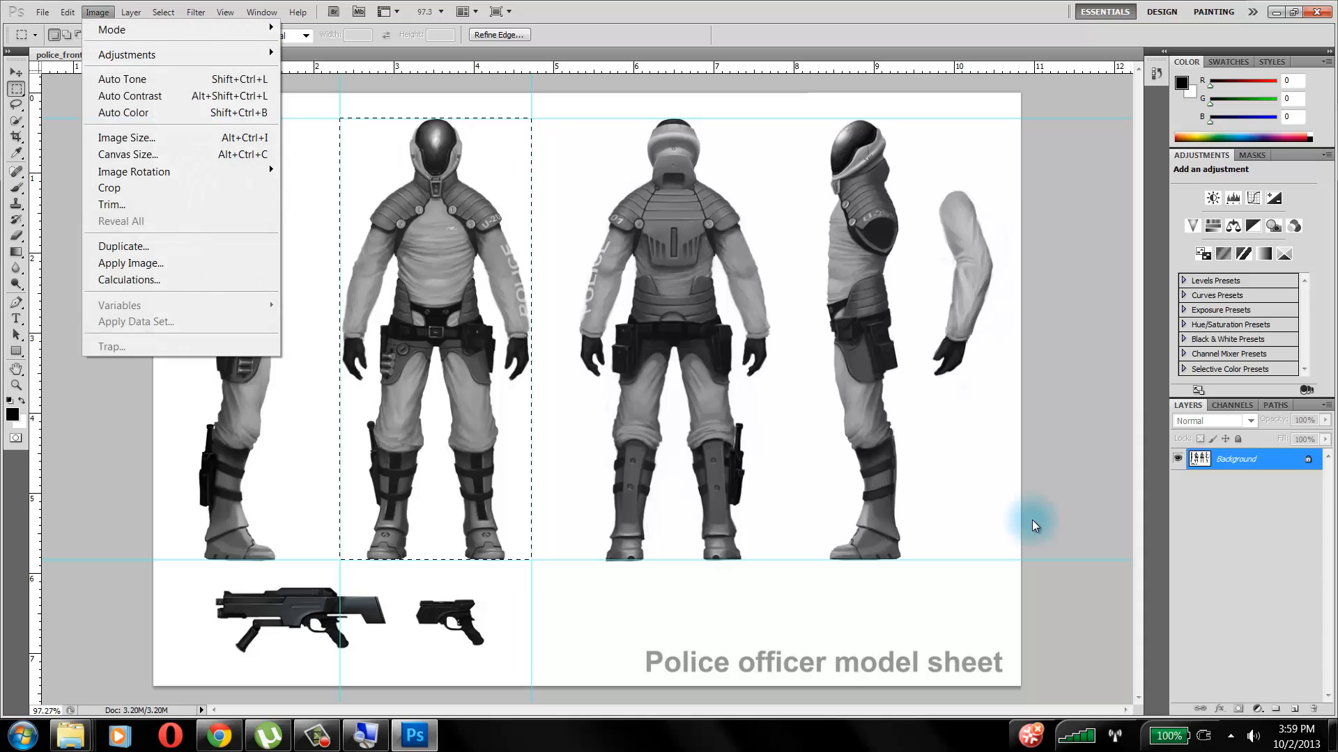
key(p)
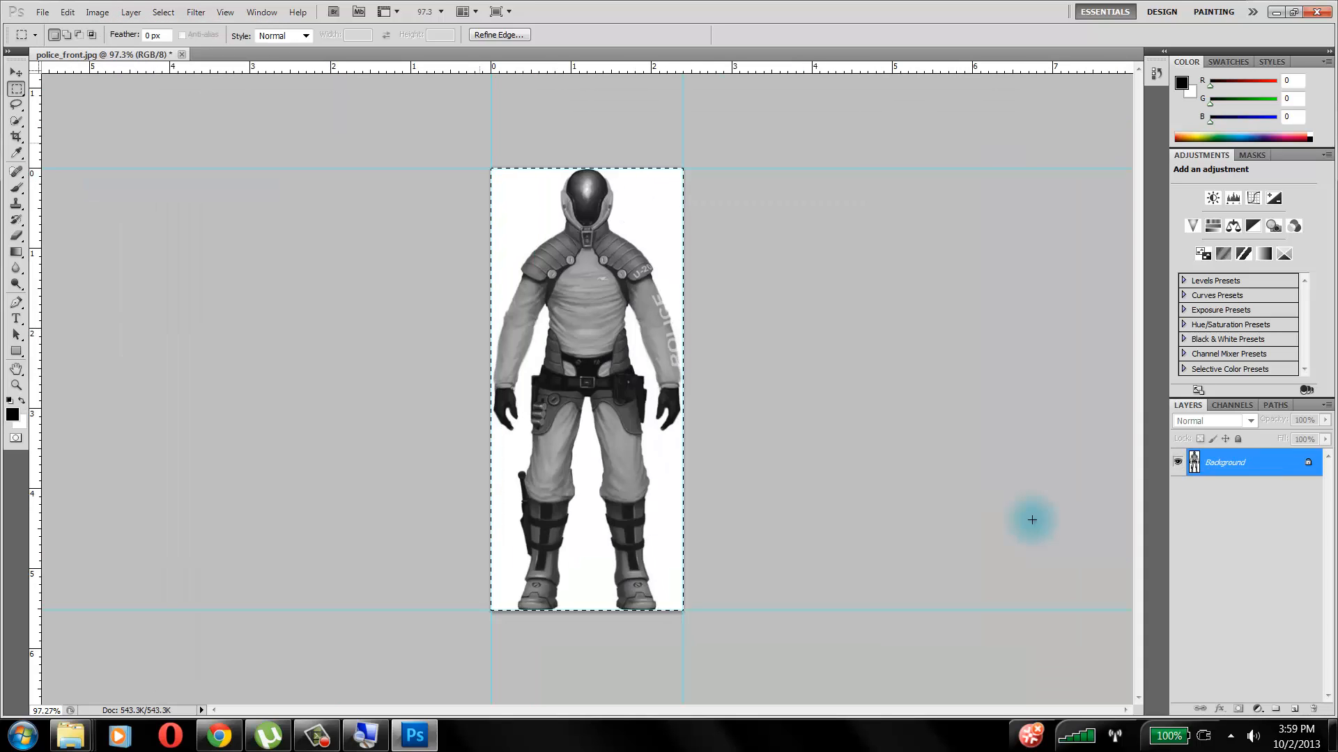
key(ctrl+d)
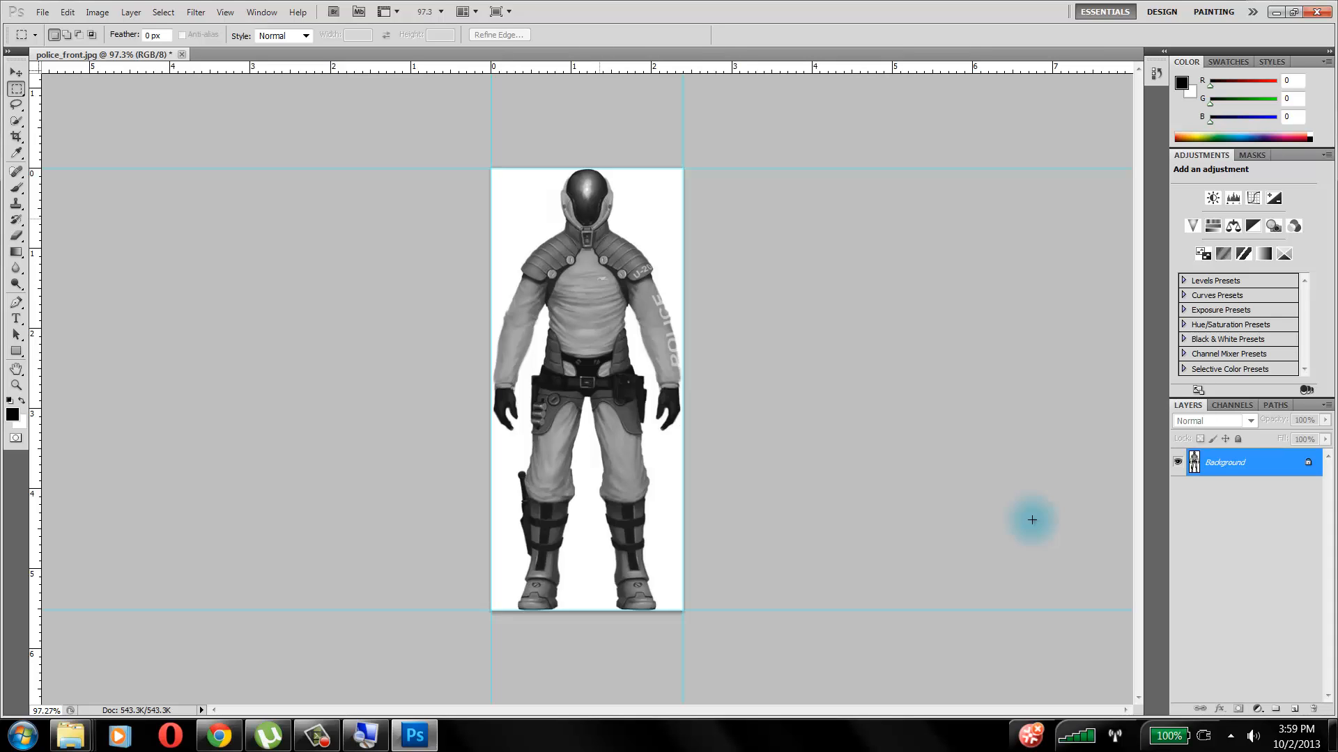
Save the cropped front view as JPEG police_front in the chars folder, replacing the existing file and keeping High quality
key(alt+f)
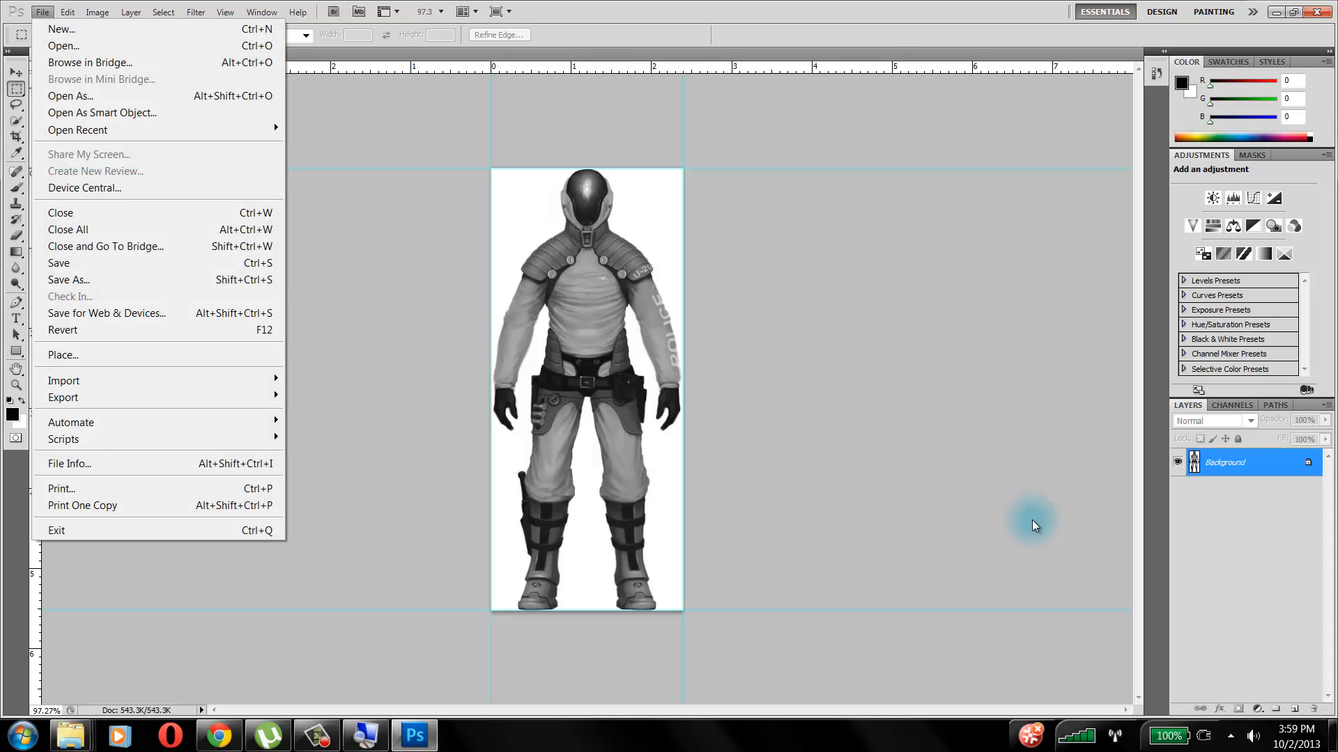
key(a)
key(a)
key(Return)
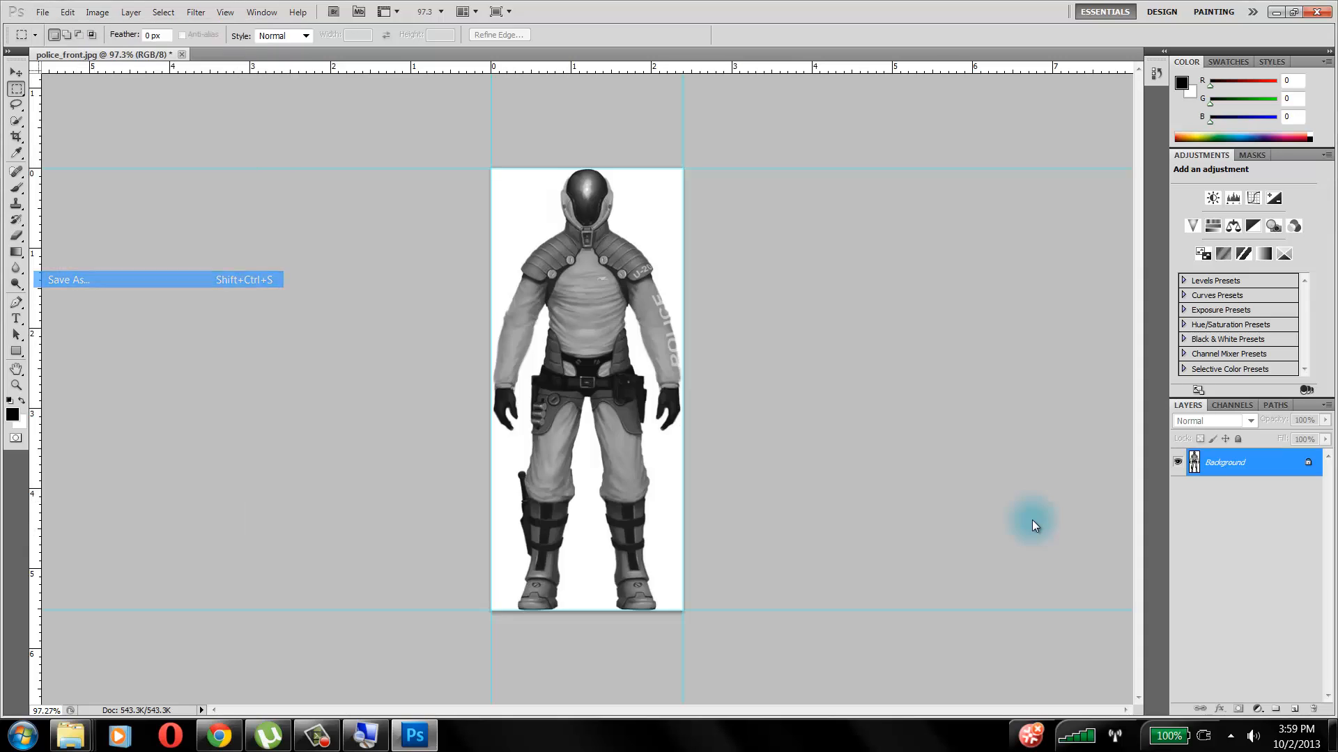
key(End)
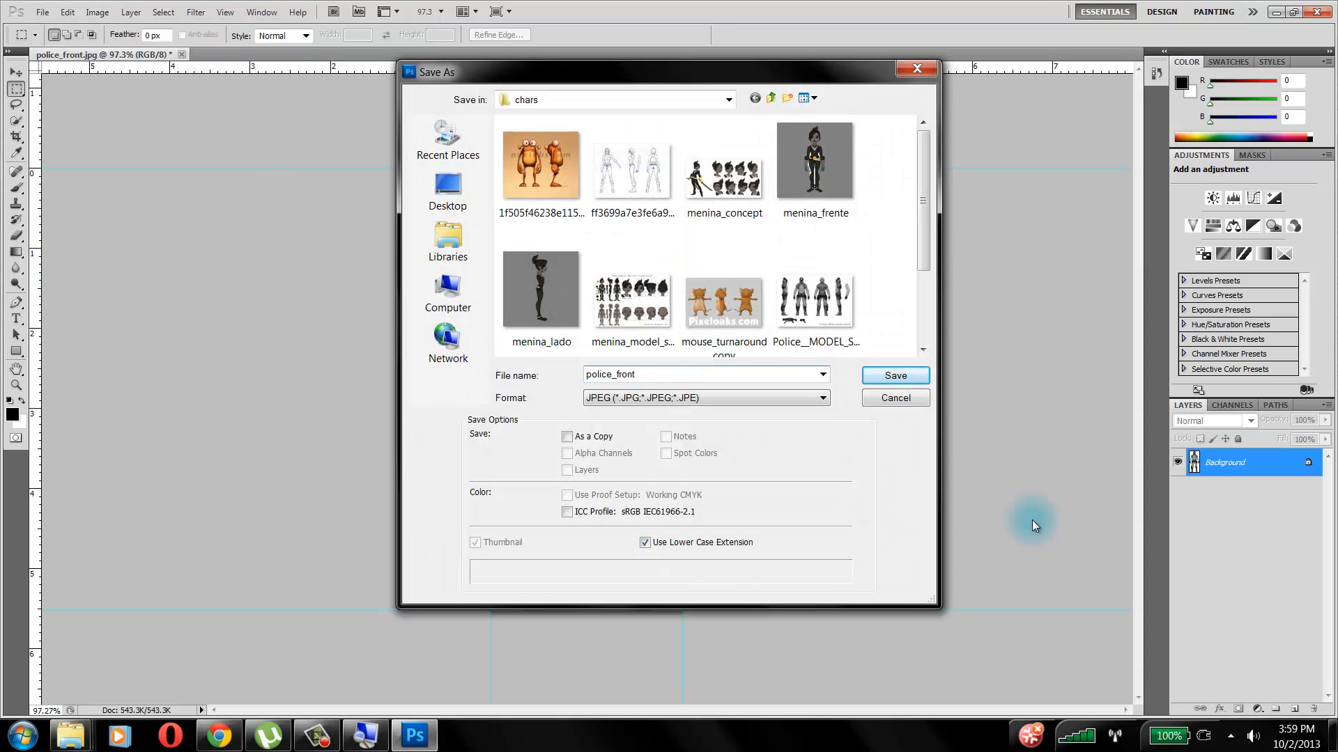
key(Return)
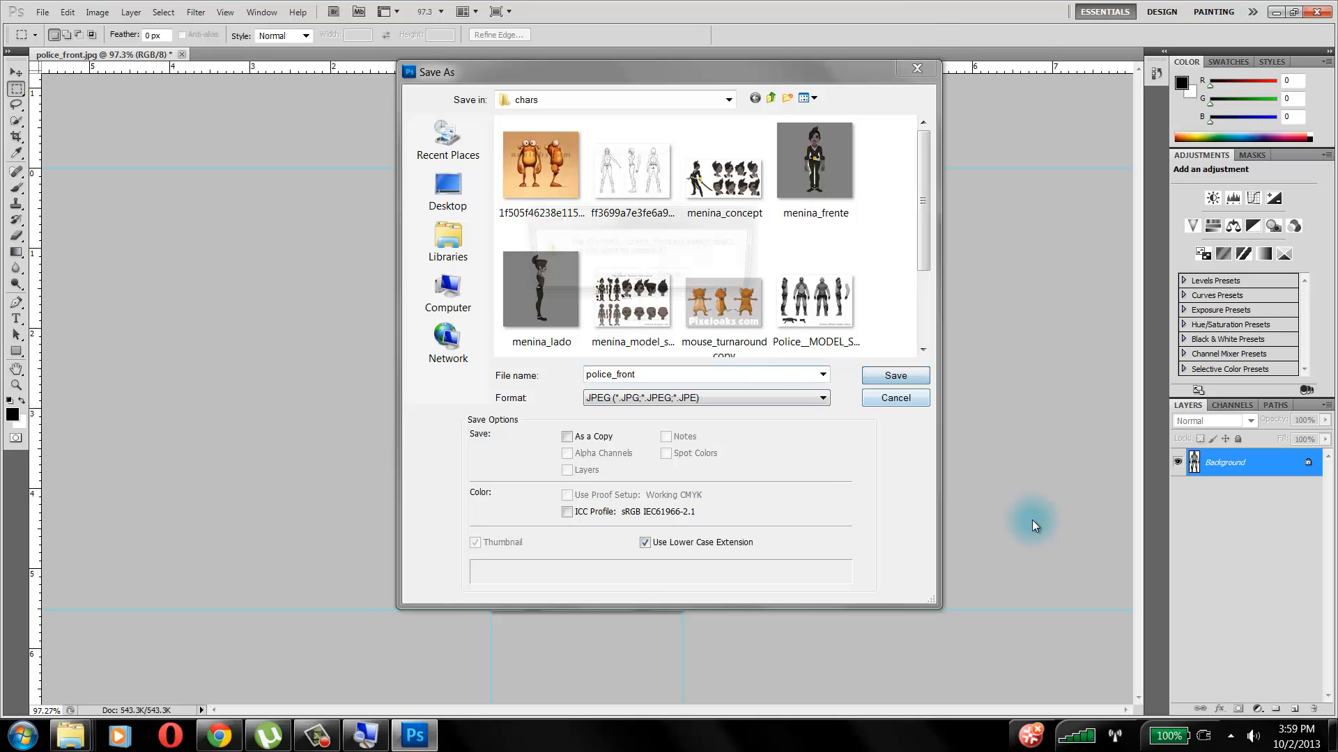
key(Left)
key(Return)
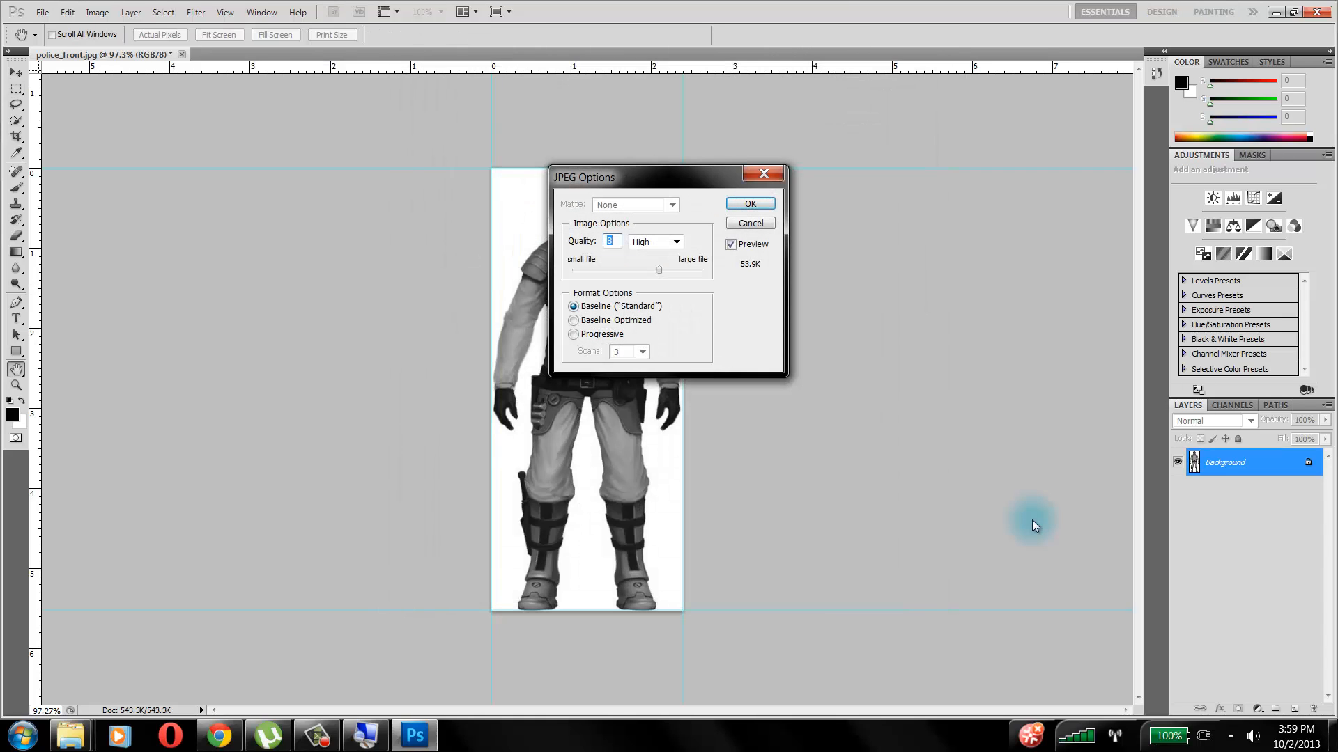
key(Return)
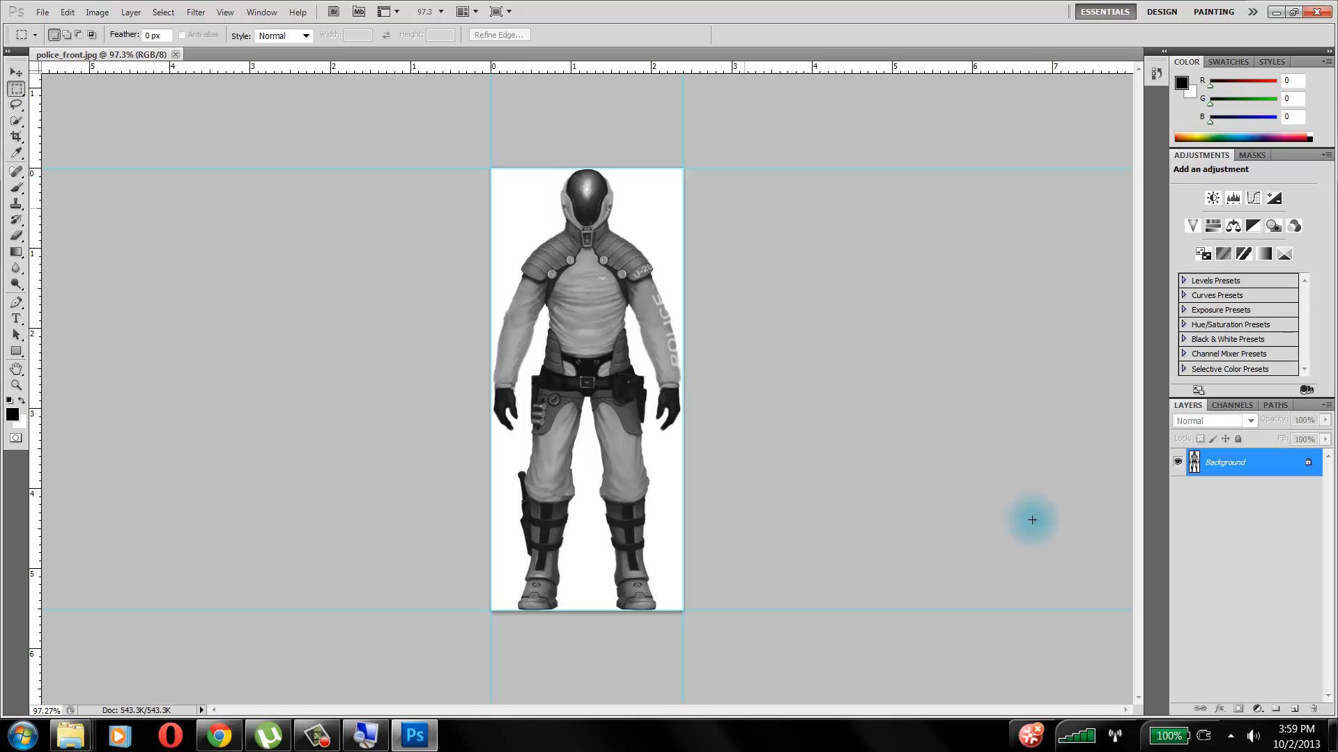
Undo the deselection and the crop to restore the full model sheet with the front-view selection active
key(ctrl+alt+z)
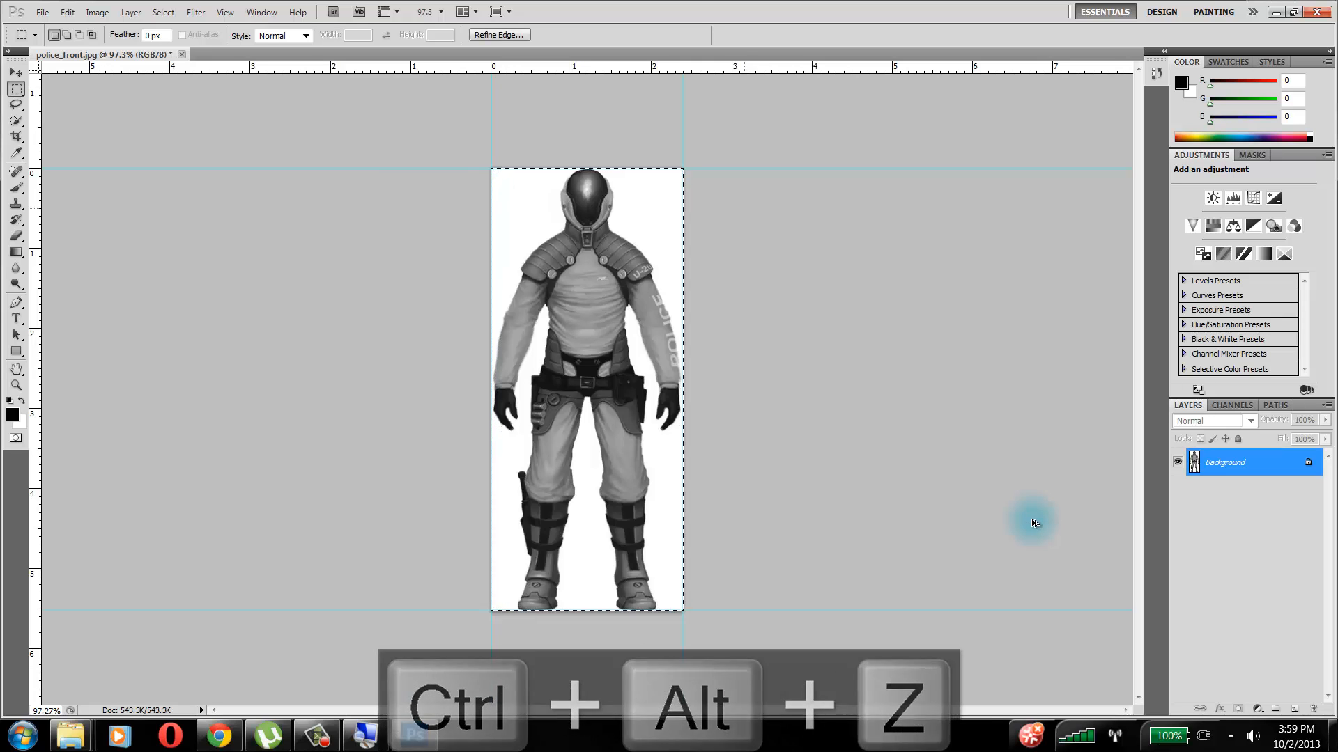
key(ctrl+alt+z)
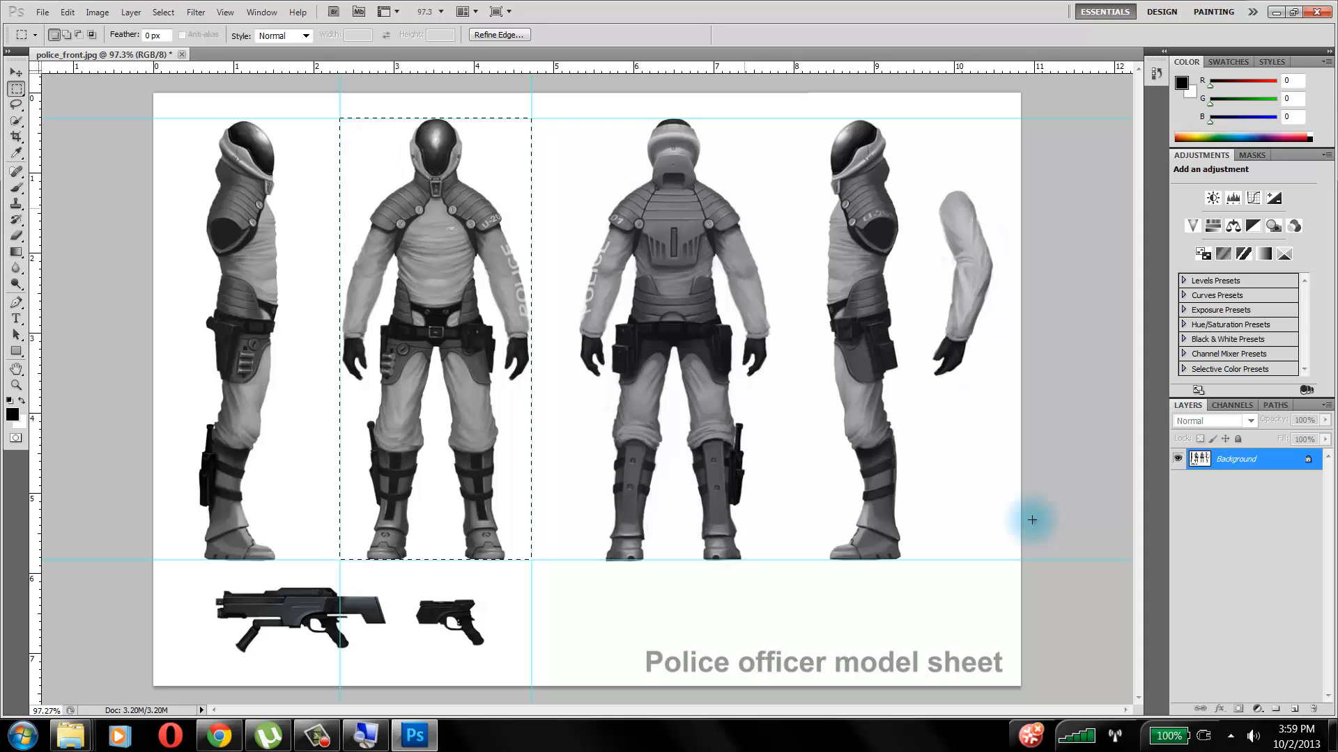
key(F9)
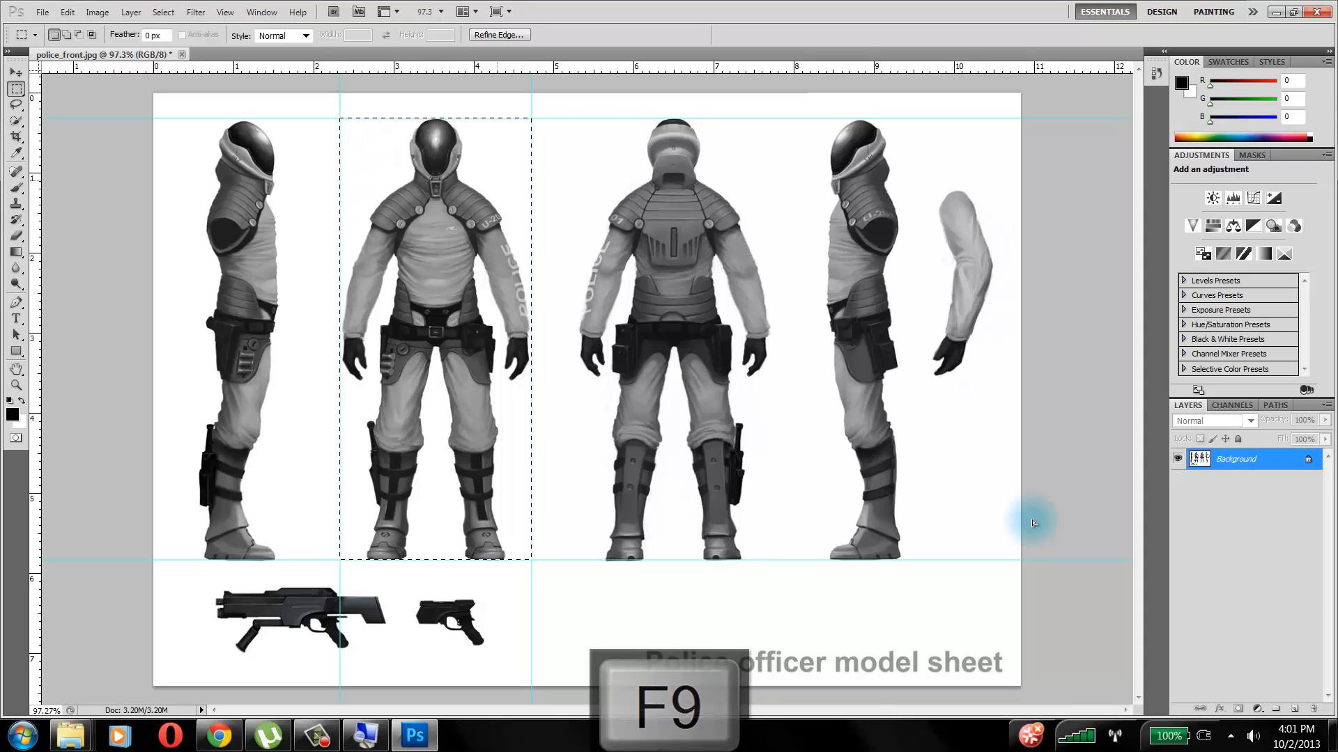
Move the selection rectangle over the back-view figure between the horizontal guides and crop the image to it
mouse_move(517, 175)
mouse_down()
mouse_move(793, 176)
mouse_move(735, 181)
mouse_up()
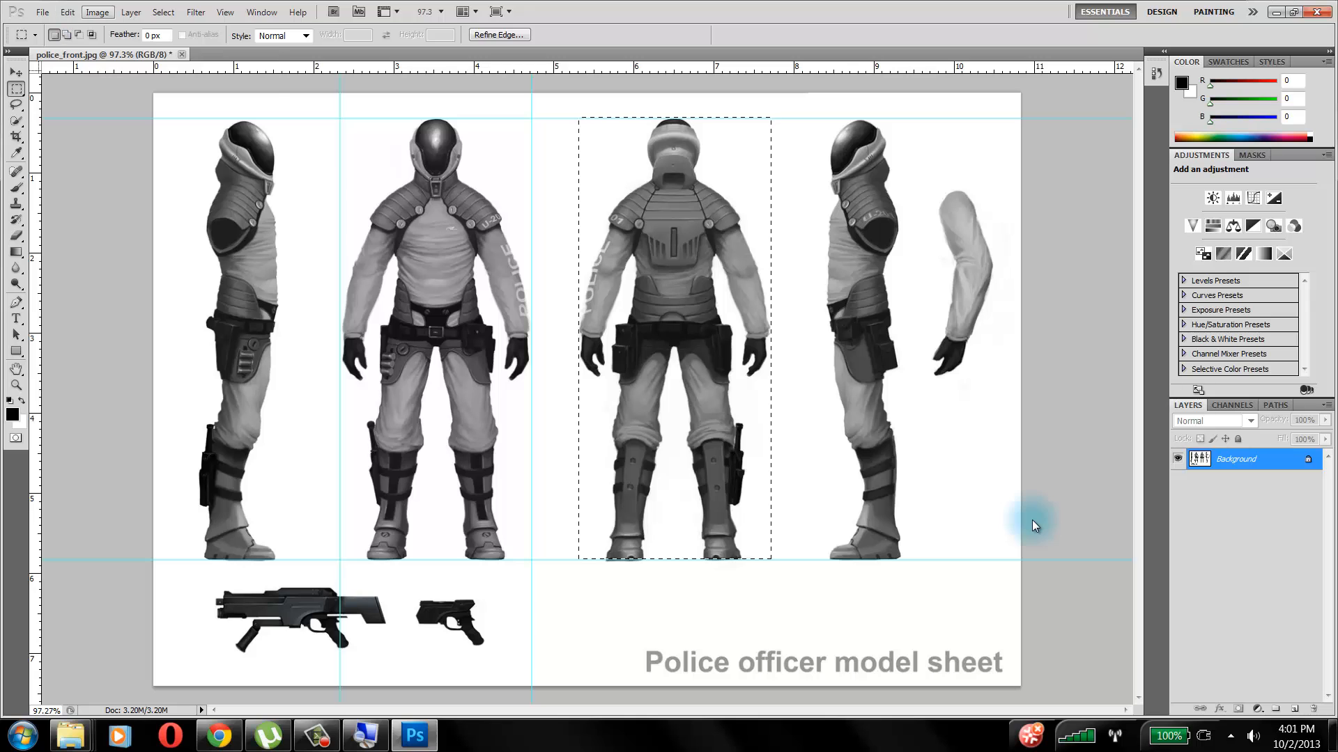
key(alt+i)
key(p)
key(Return)
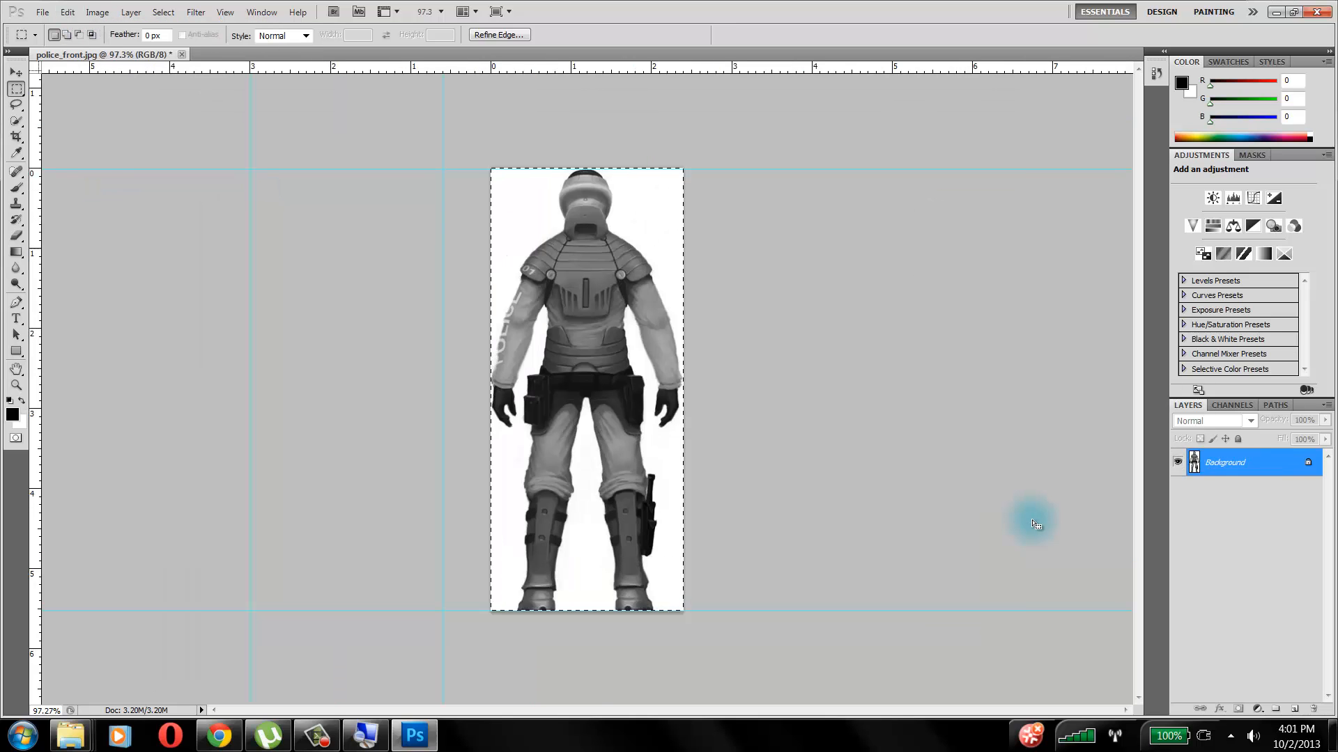
Save the cropped back view as JPEG police_back in the chars folder, keeping High quality
key(alt+f)
key(a)
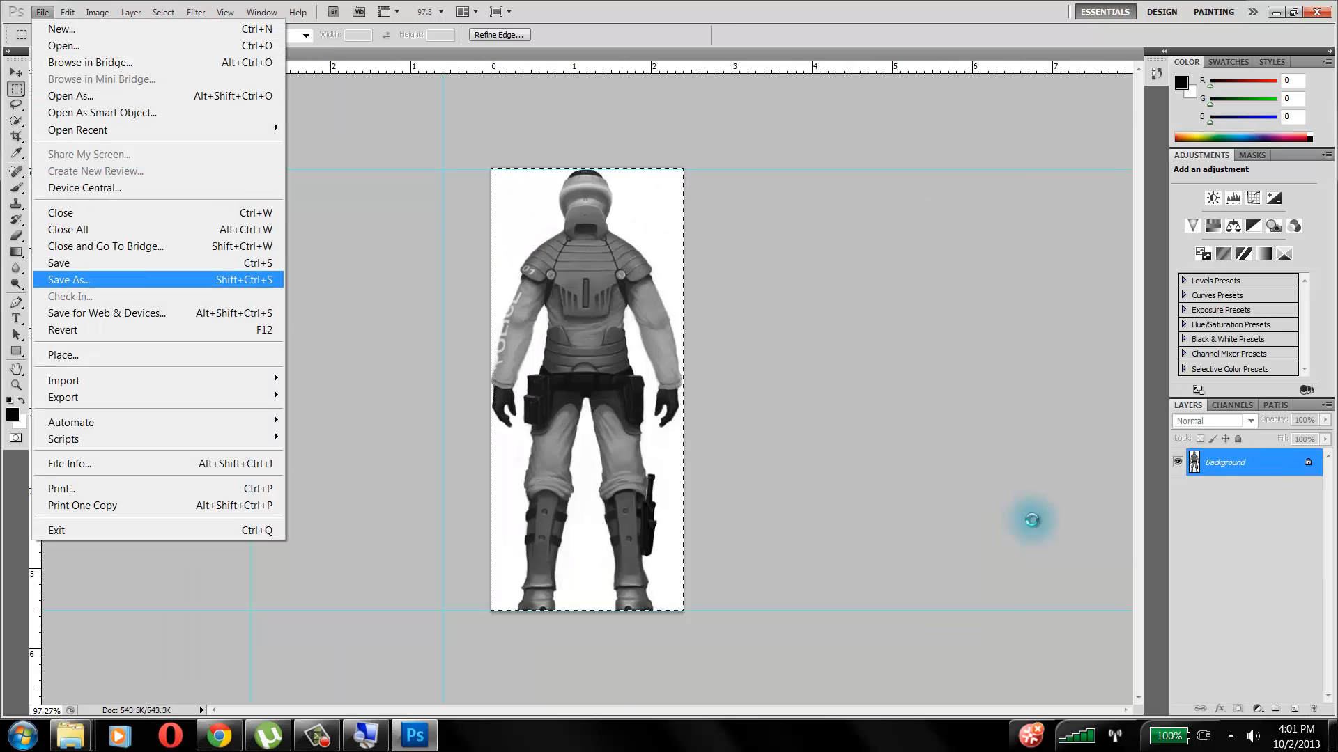
key(Return)
key(Tab)
key(alt+Down)
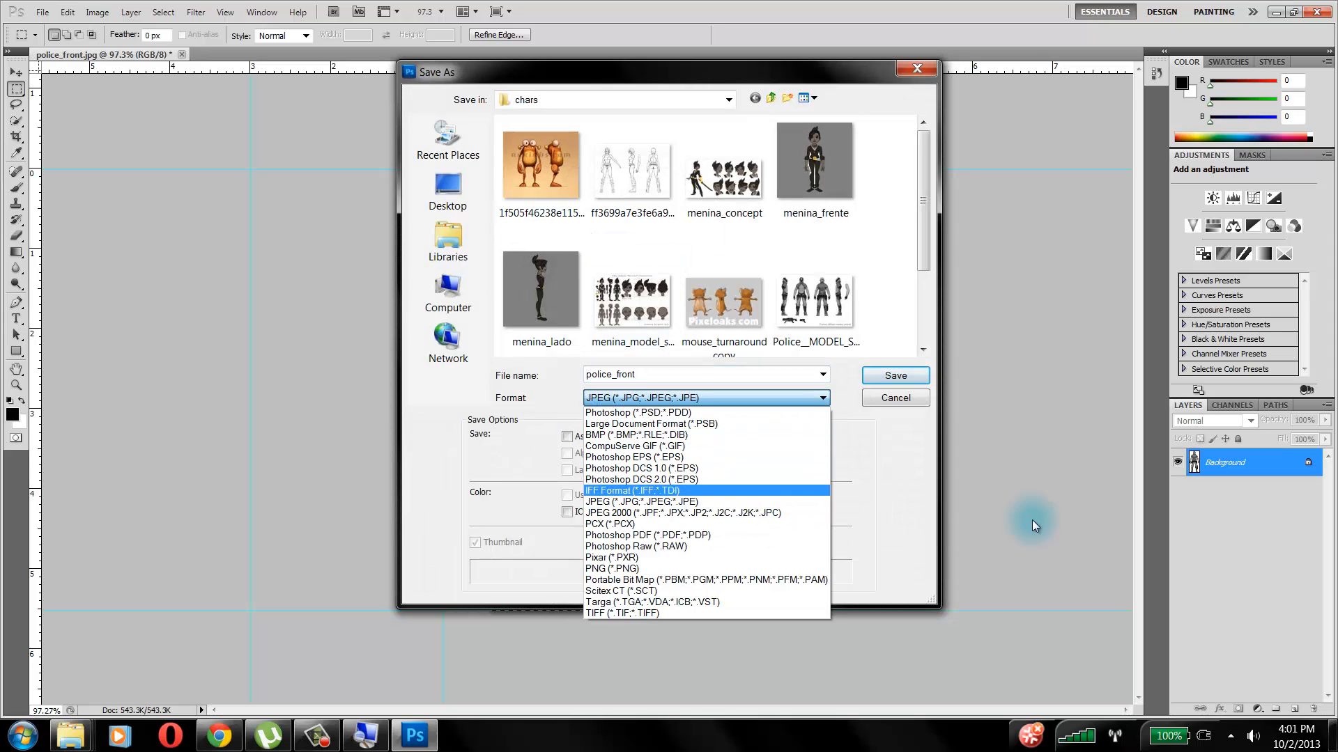
key(Return)
key(shift+Tab)
key(End)
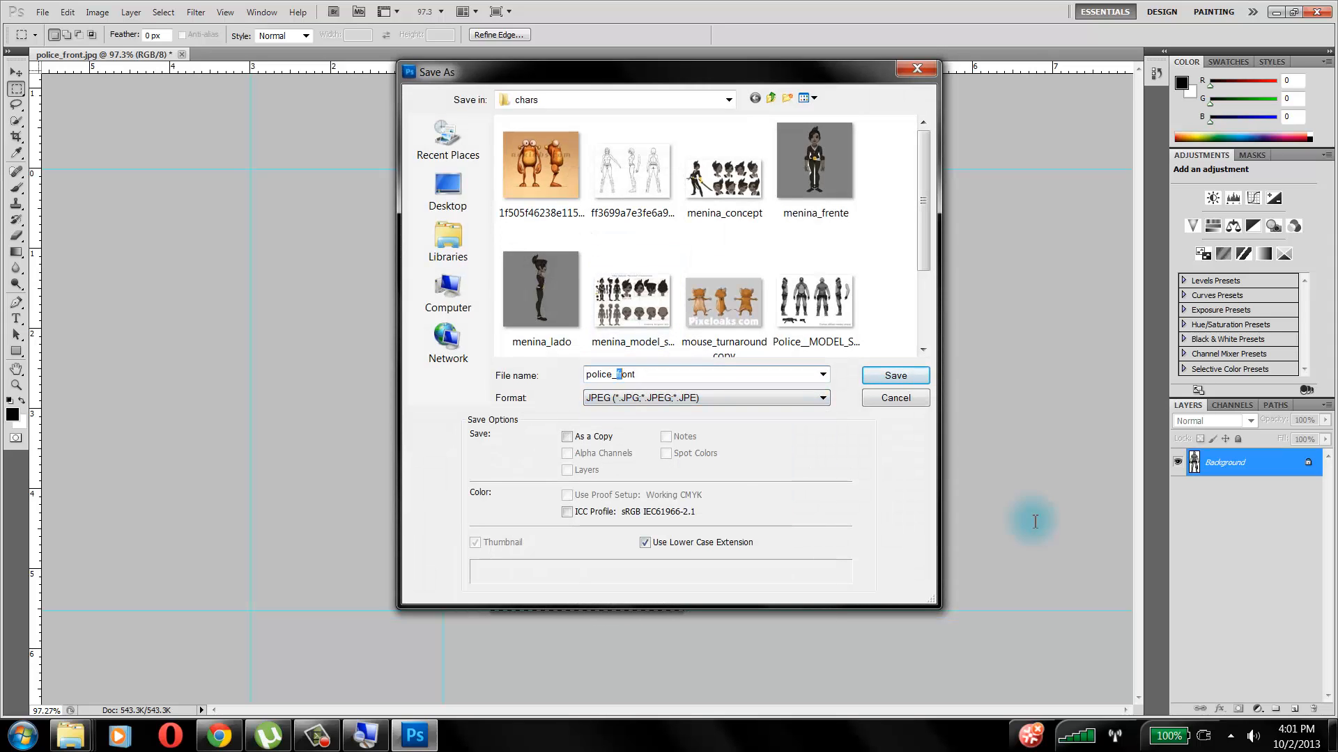
text(back)
key(Return)
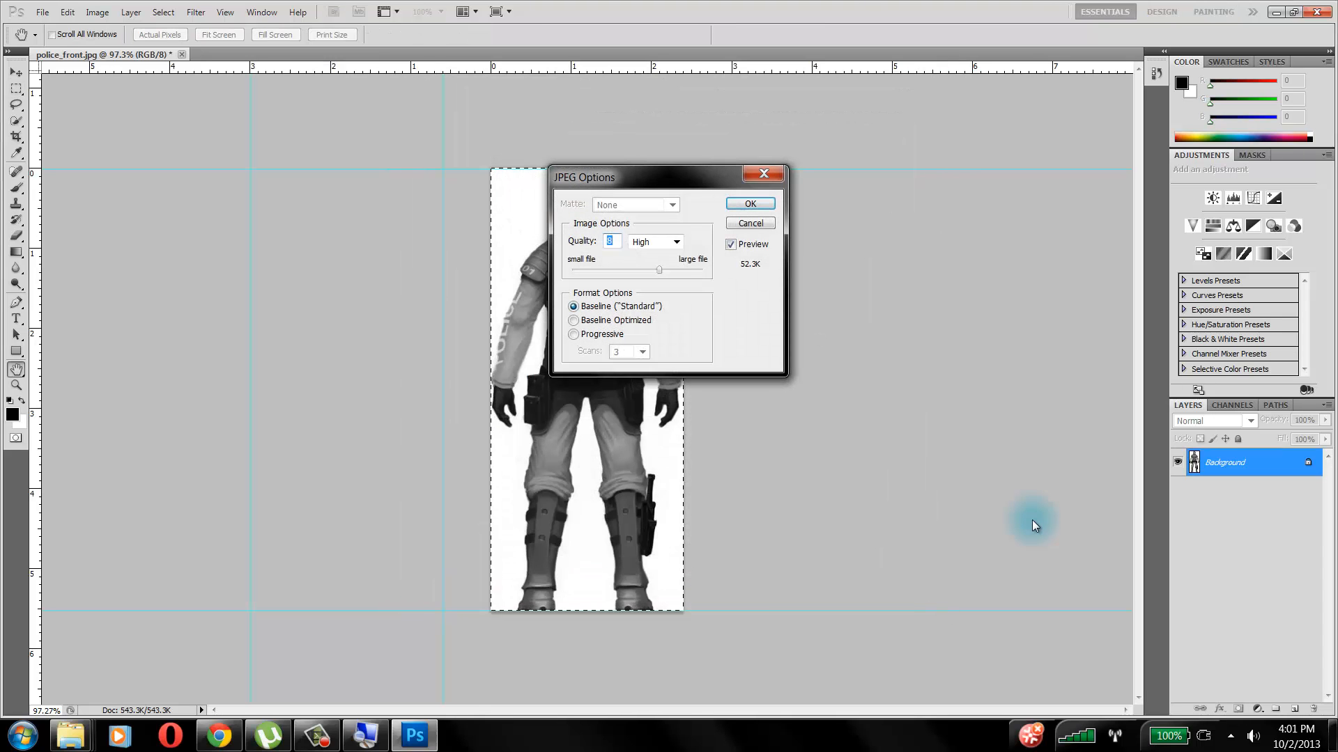
key(Return)
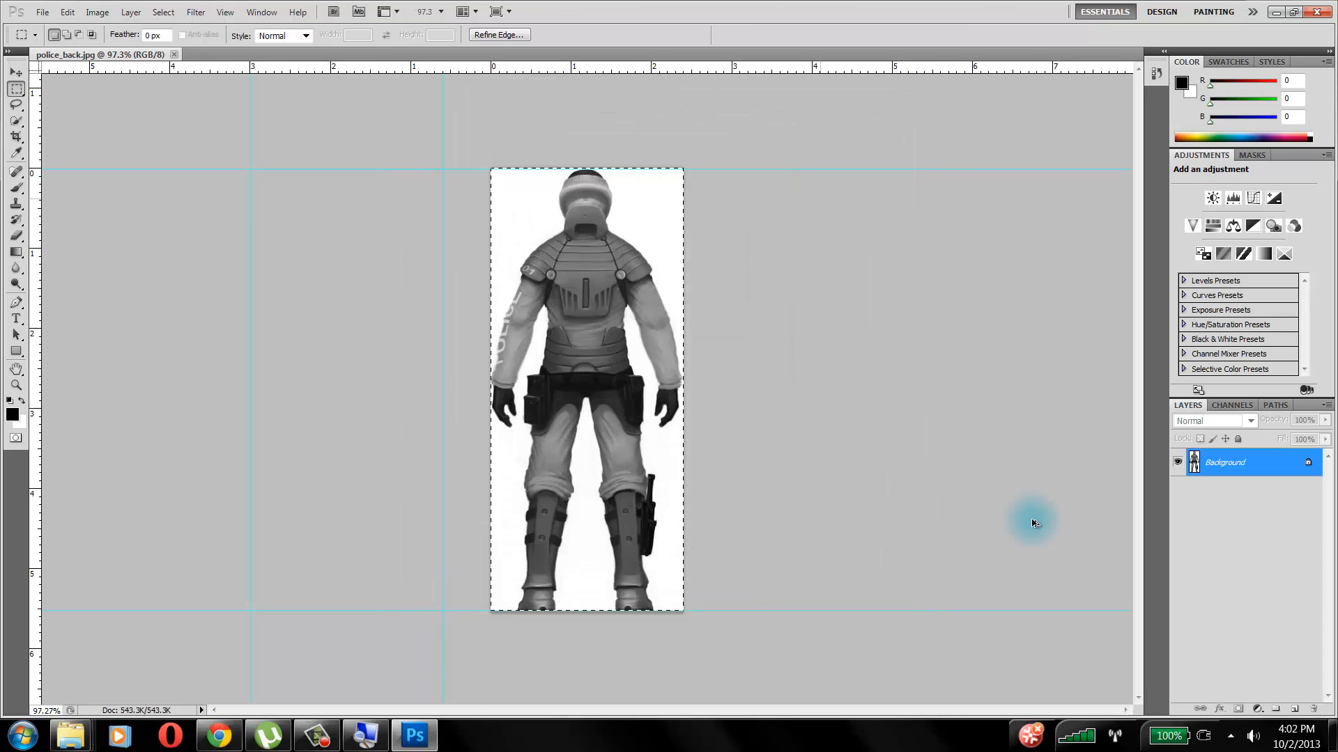
Undo the crop to restore the full model sheet and shift the selection rectangle over the side view beside the back view and the separate arm
key(ctrl+alt+z)
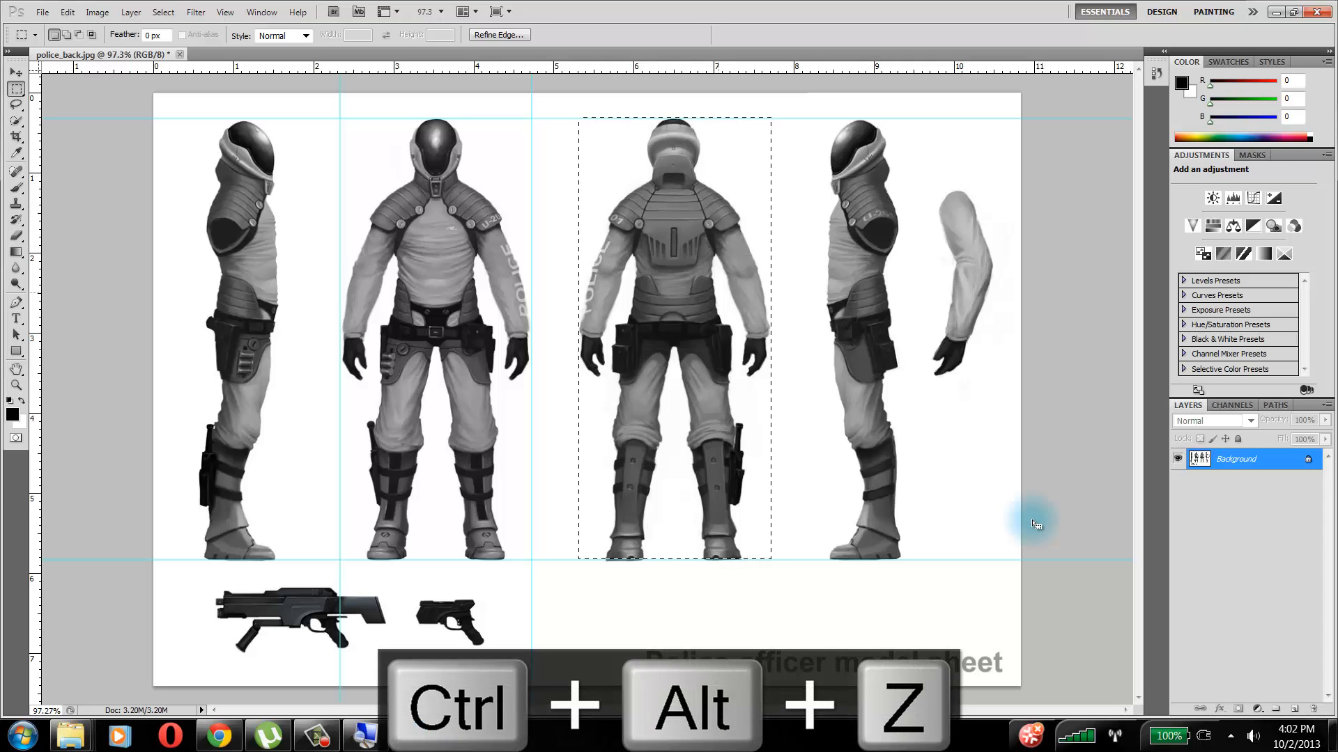
drag(721, 294, 944, 298)
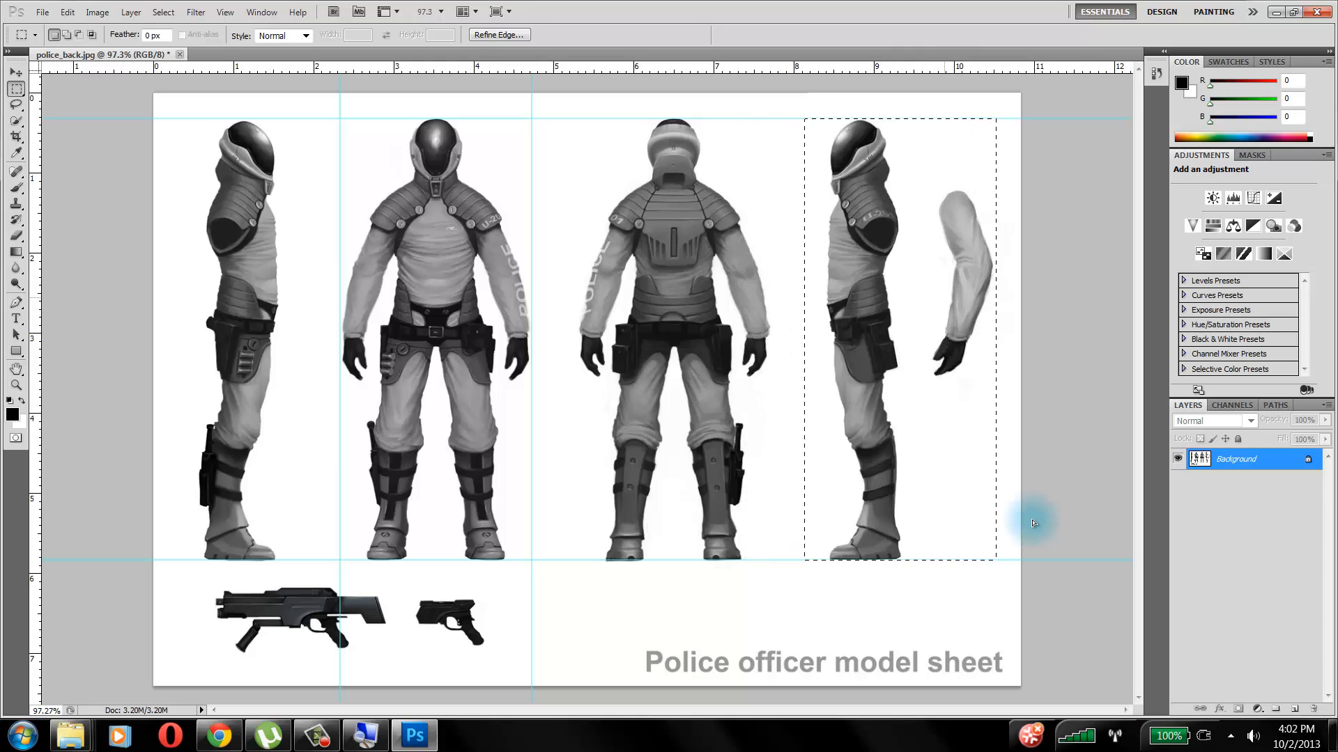
key(Left)
key(Left)
key(Left)
key(Left)
key(Right)
key(Right)
key(Right)
key(Right)
key(Right)
key(Right)
key(Right)
key(Right)
Select the separate arm with a rectangular marquee, move it closer to the adjacent side-view figure, and deselect
click(1032, 520)
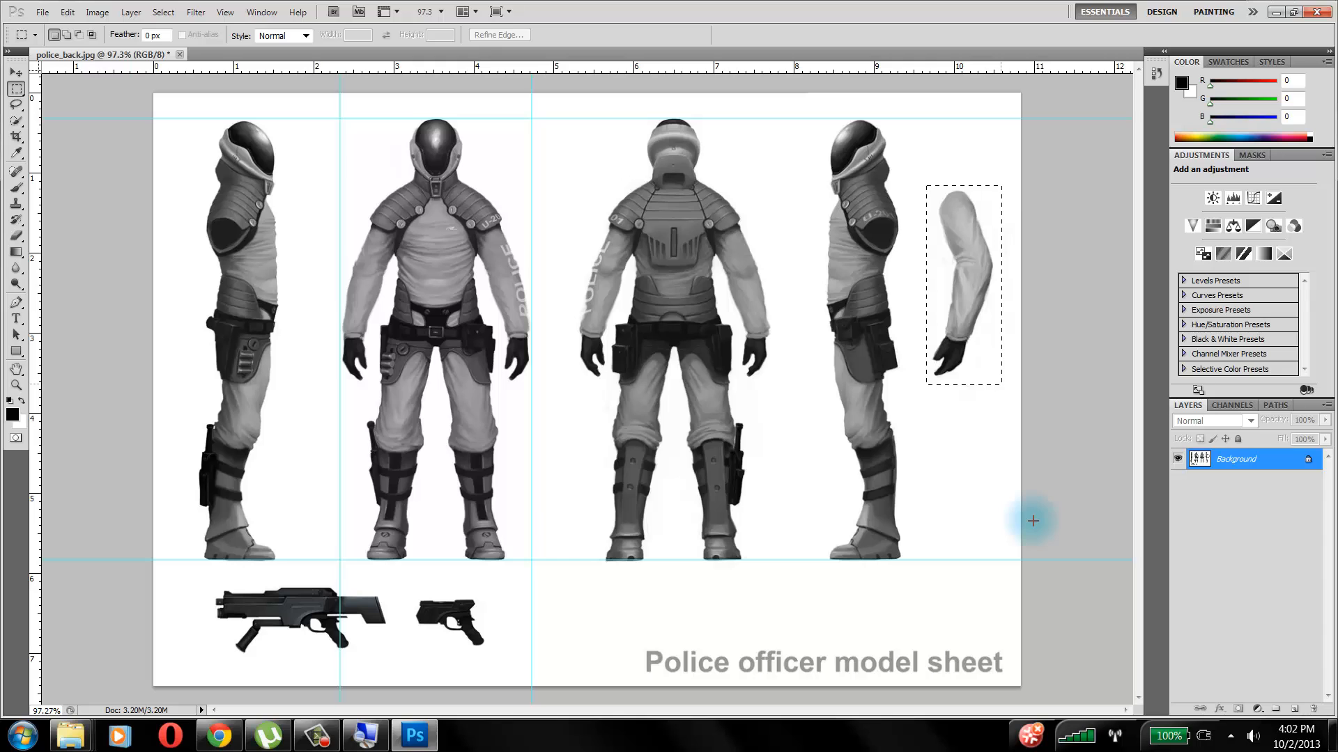
key(v)
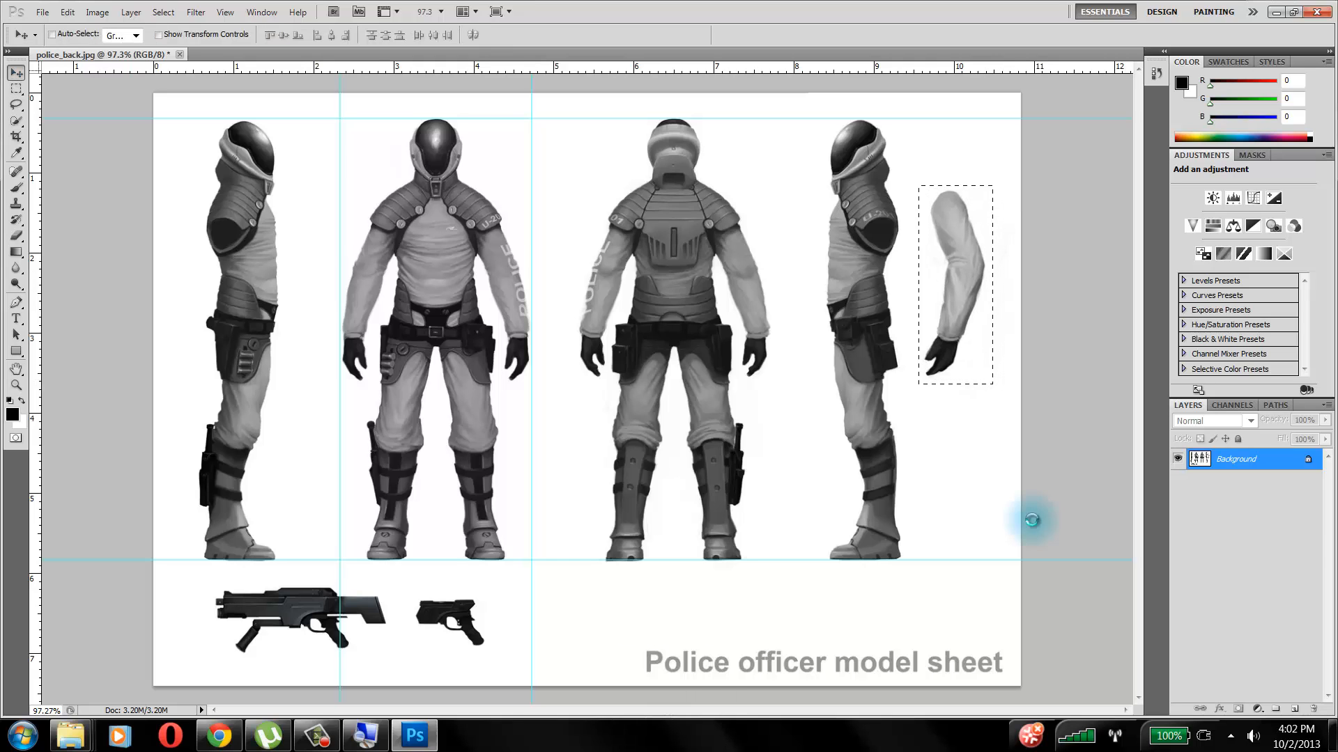
key(Left)
key(Left)
key(Left)
key(Left)
key(Left)
key(Left)
key(Left)
key(Left)
key(Left)
key(Left)
key(Left)
key(Left)
key(Left)
key(Left)
key(Left)
key(Left)
key(Left)
key(Left)
key(Left)
key(Left)
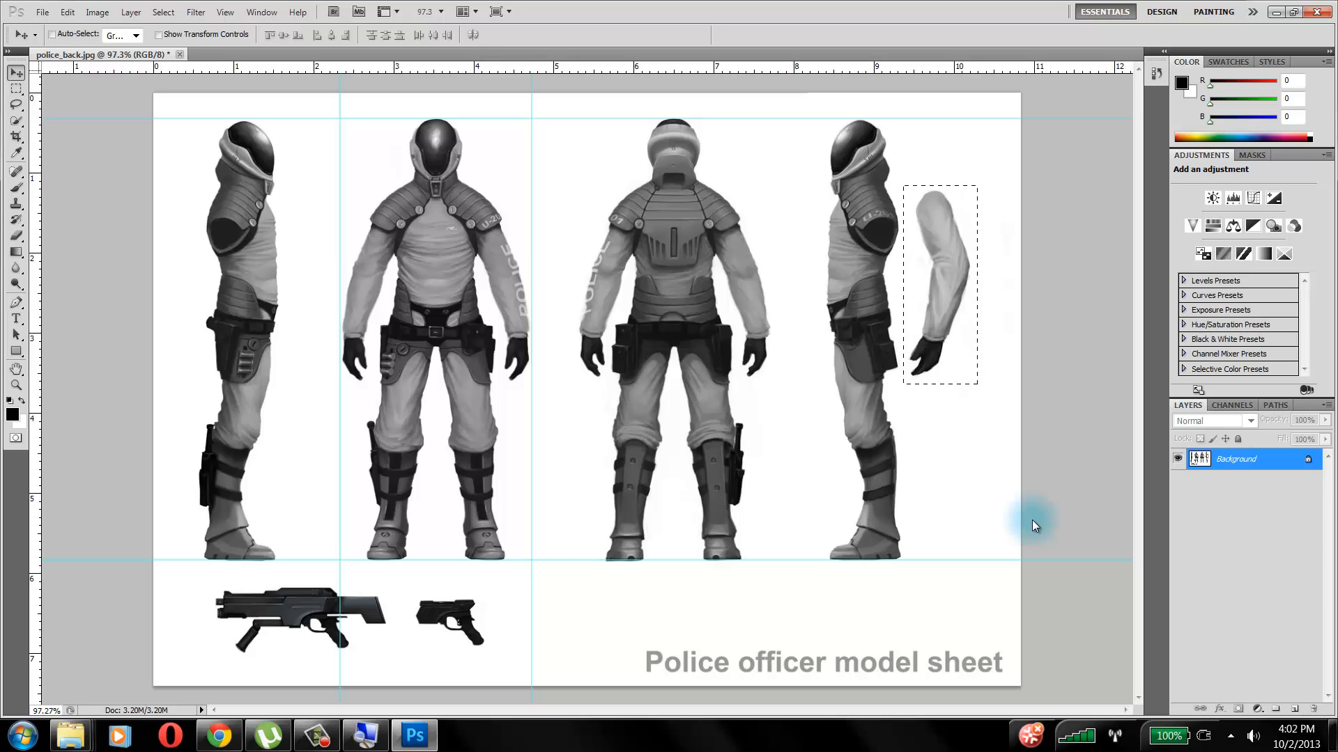
key(Left)
key(Left)
key(Left)
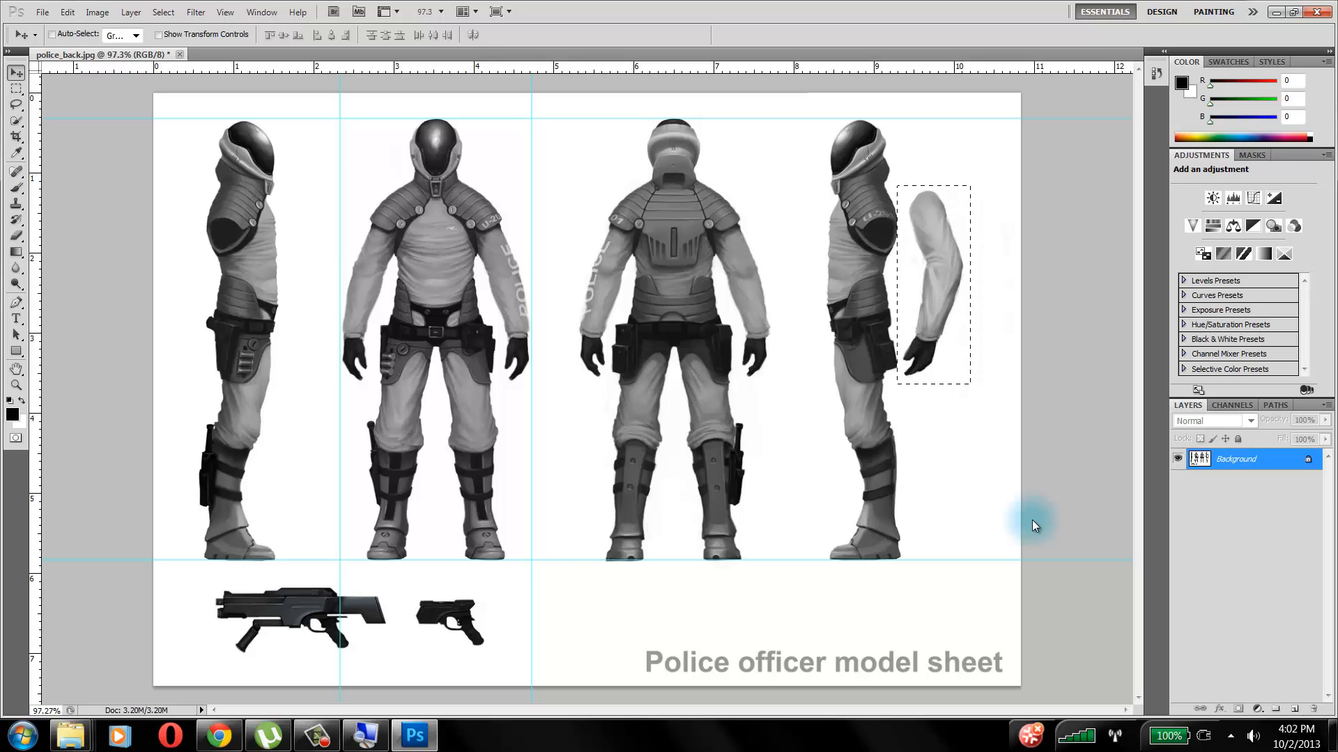
key(Left)
key(Left)
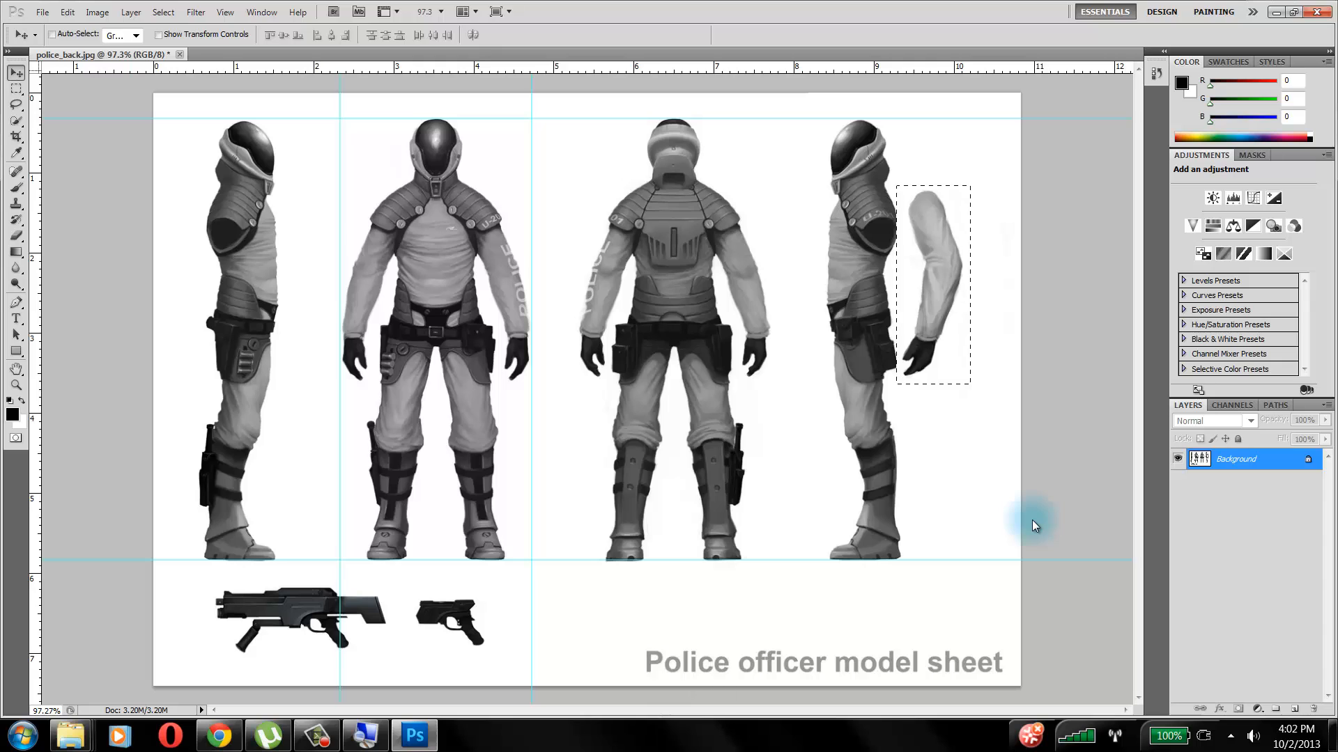
key(Right)
key(Right)
key(Right)
key(Right)
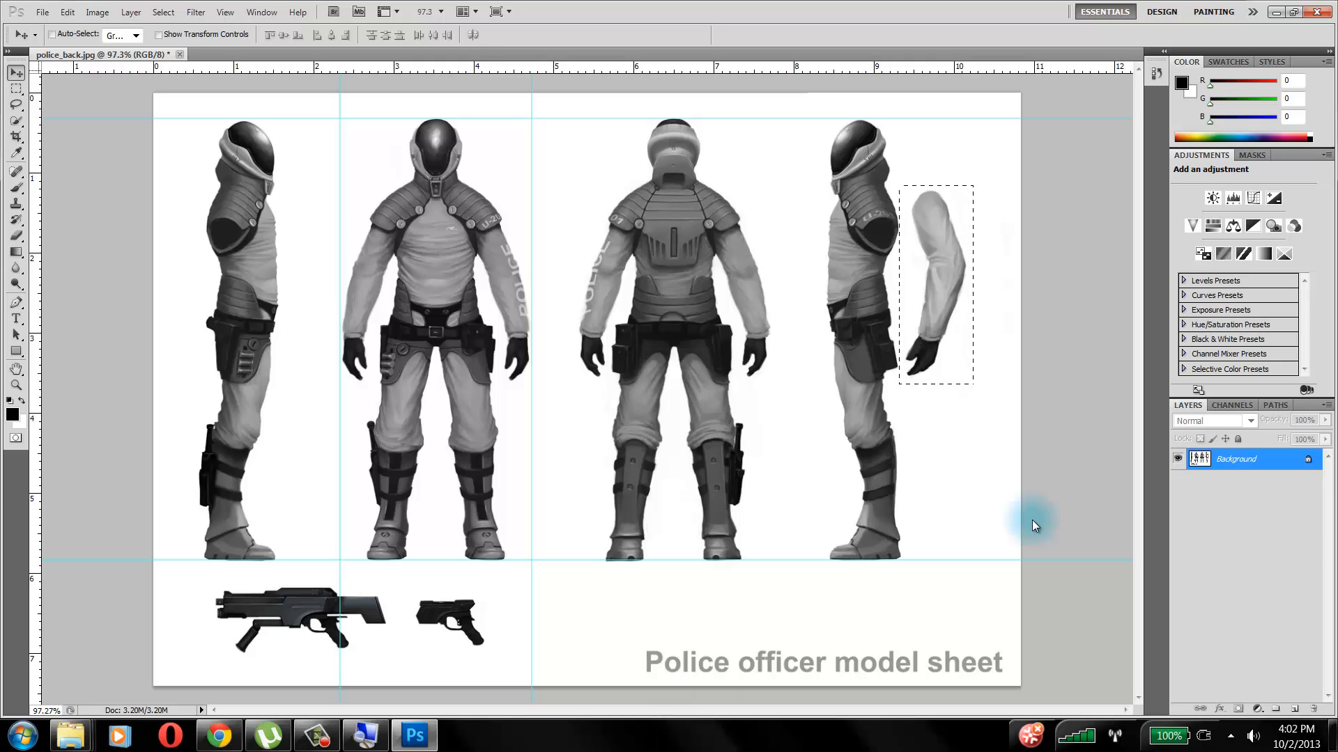
key(Left)
key(ctrl+d)
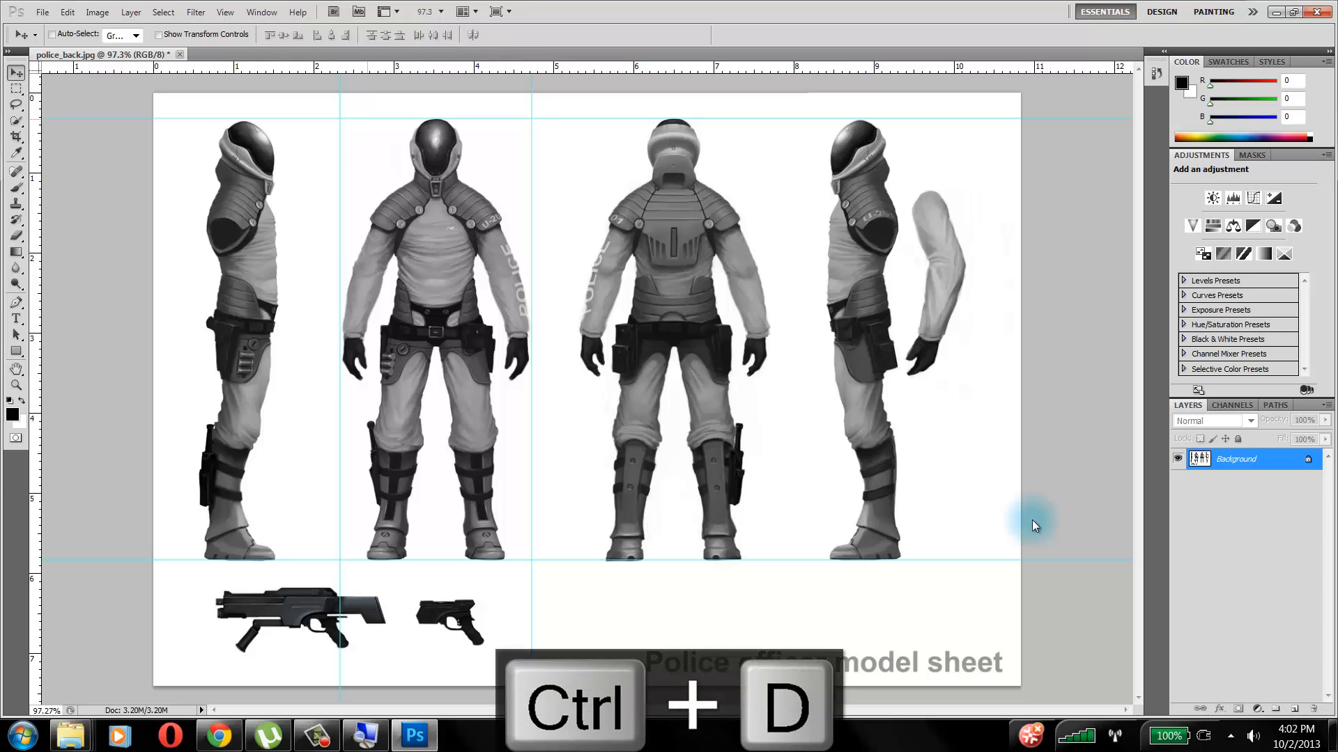
Select the guide-bounded rectangle around the front view, move the selection over the side view and its arm, and crop the image to it
key(m)
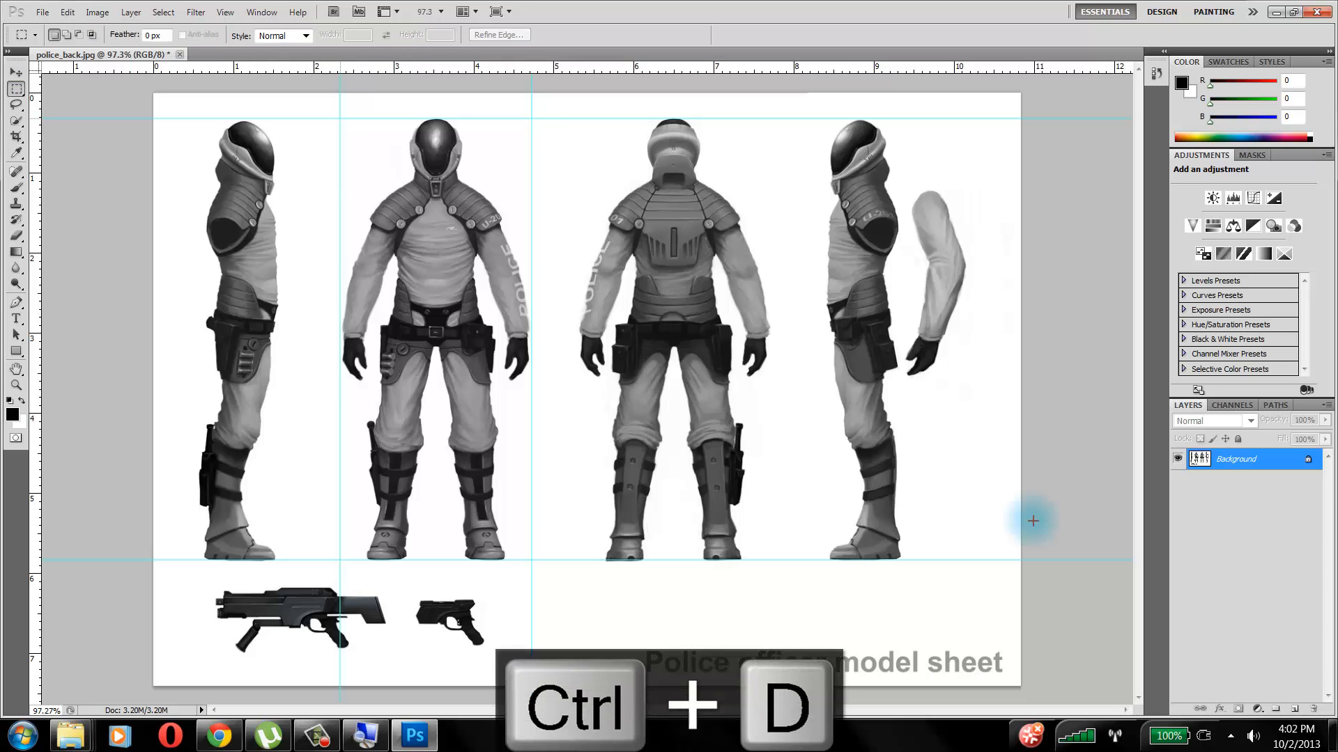
drag(340, 118, 531, 559)
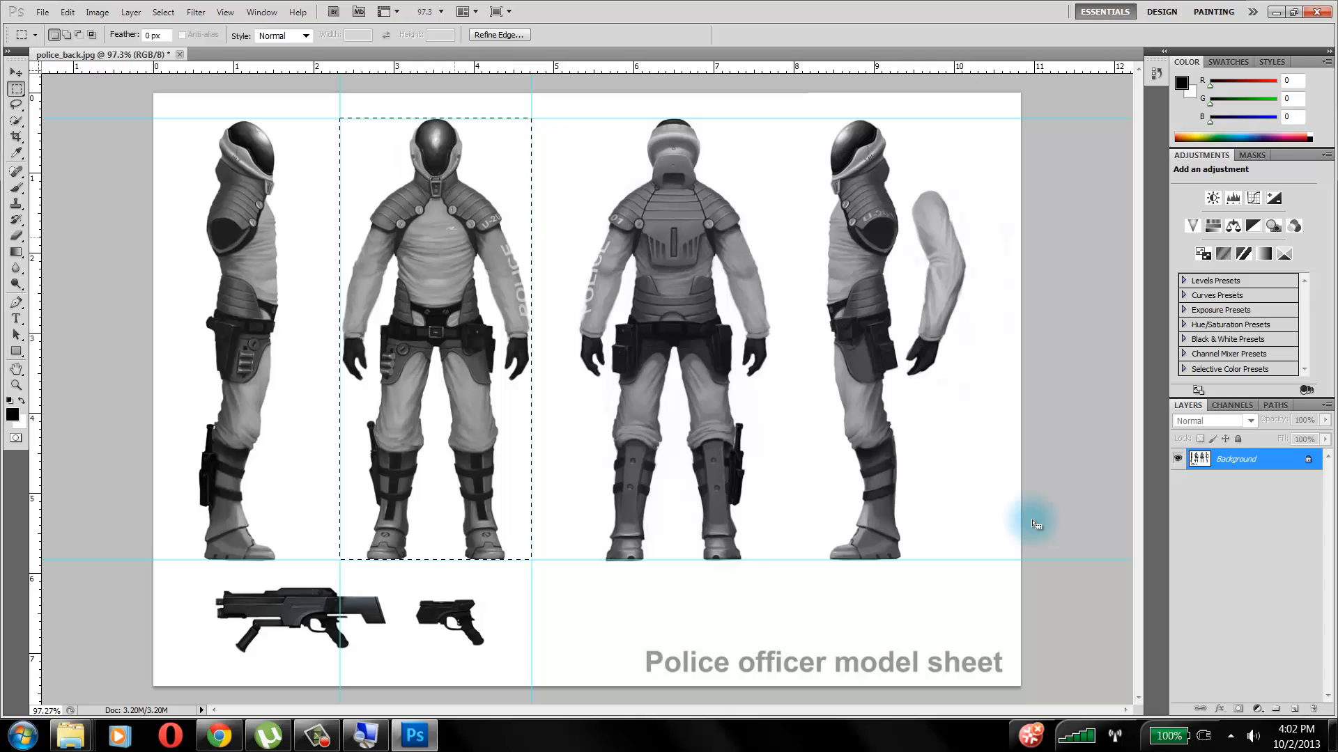
mouse_move(454, 237)
mouse_down()
mouse_move(878, 267)
mouse_move(892, 240)
mouse_up()
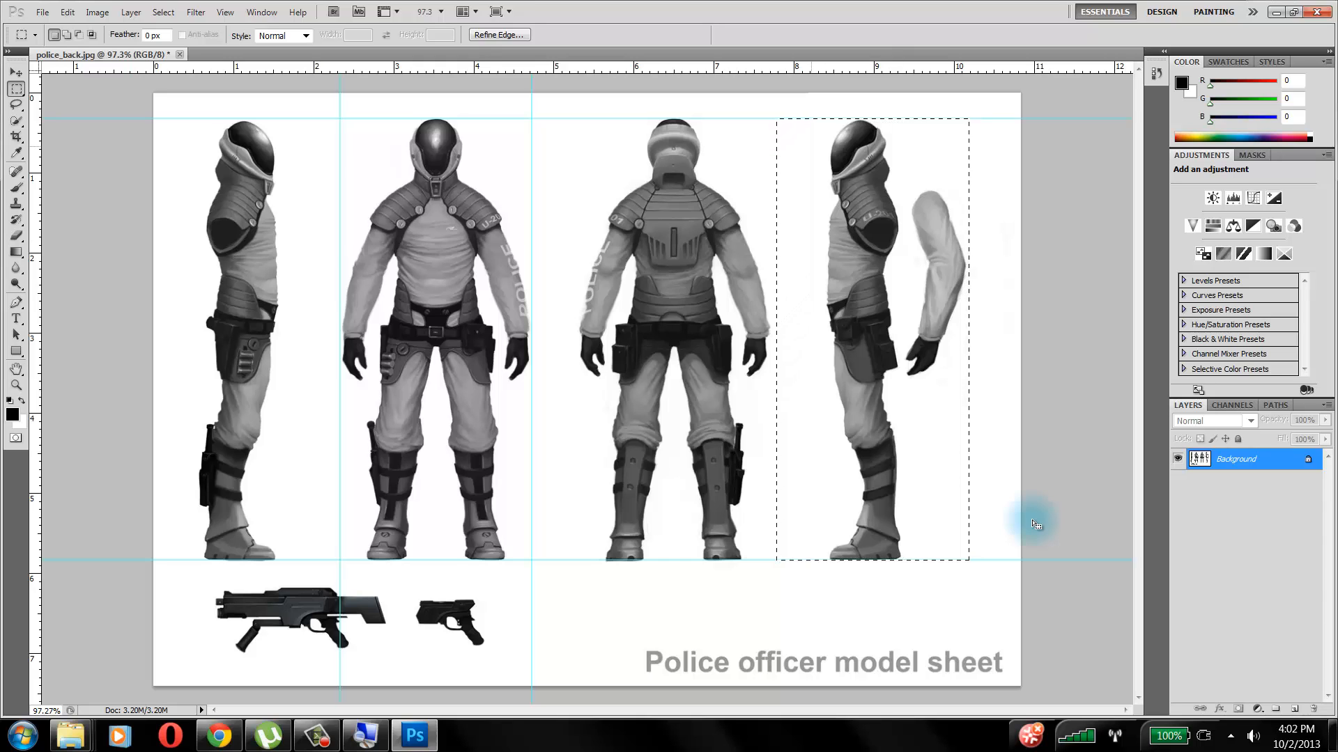
click(98, 12)
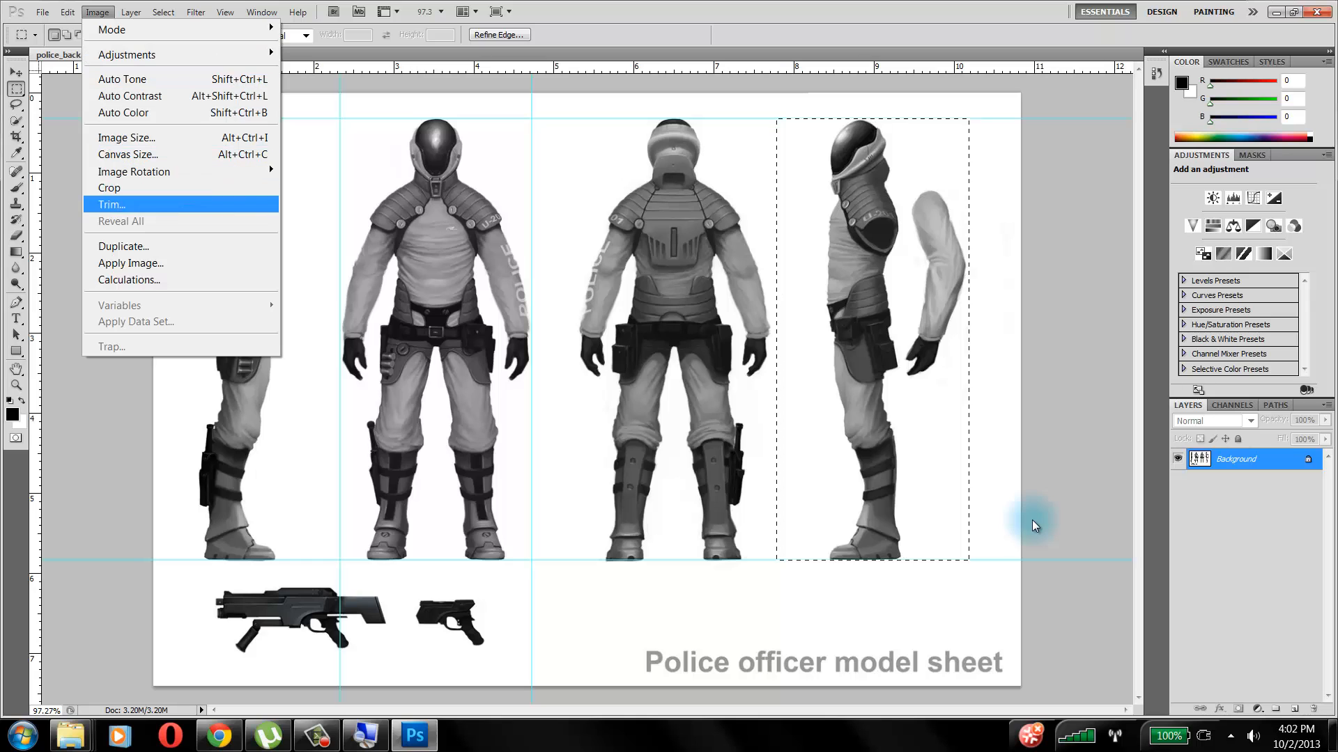
click(109, 187)
Save the cropped side view as JPEG police_side in the chars folder, keeping the default JPEG options
click(42, 12)
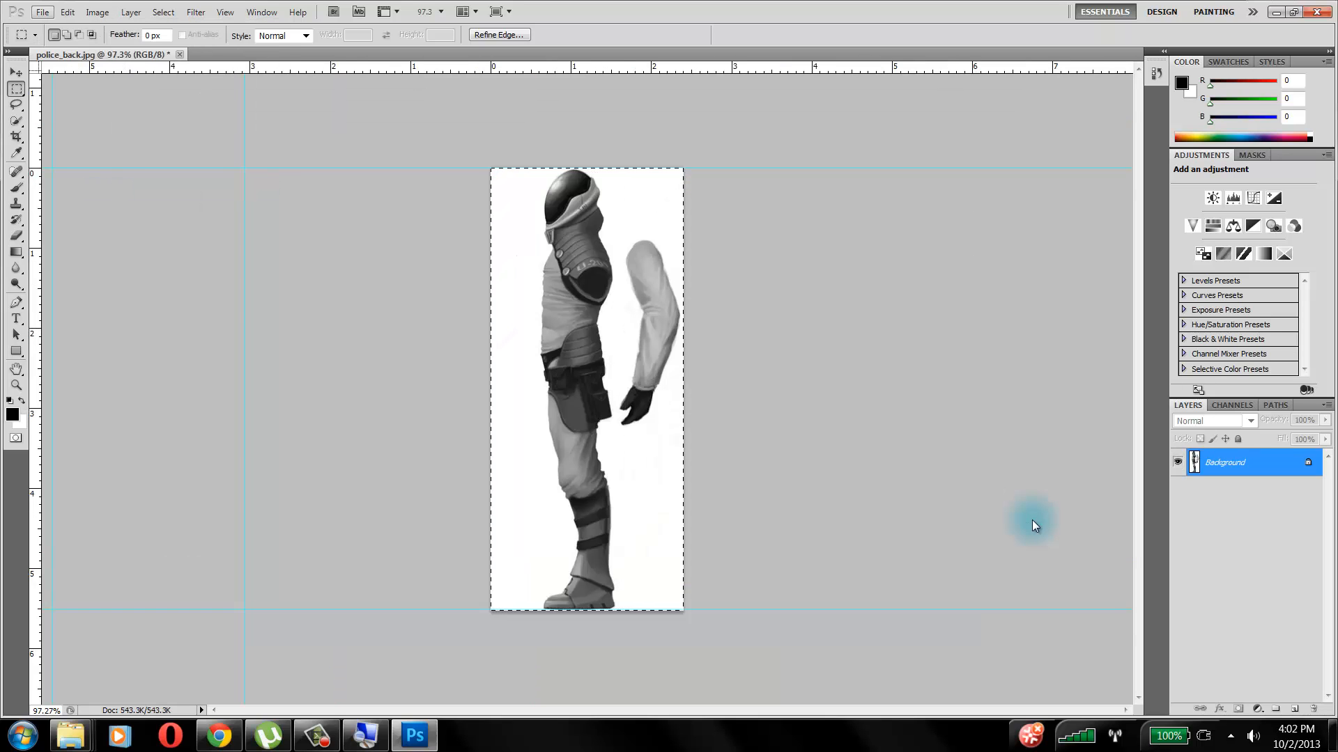
click(69, 280)
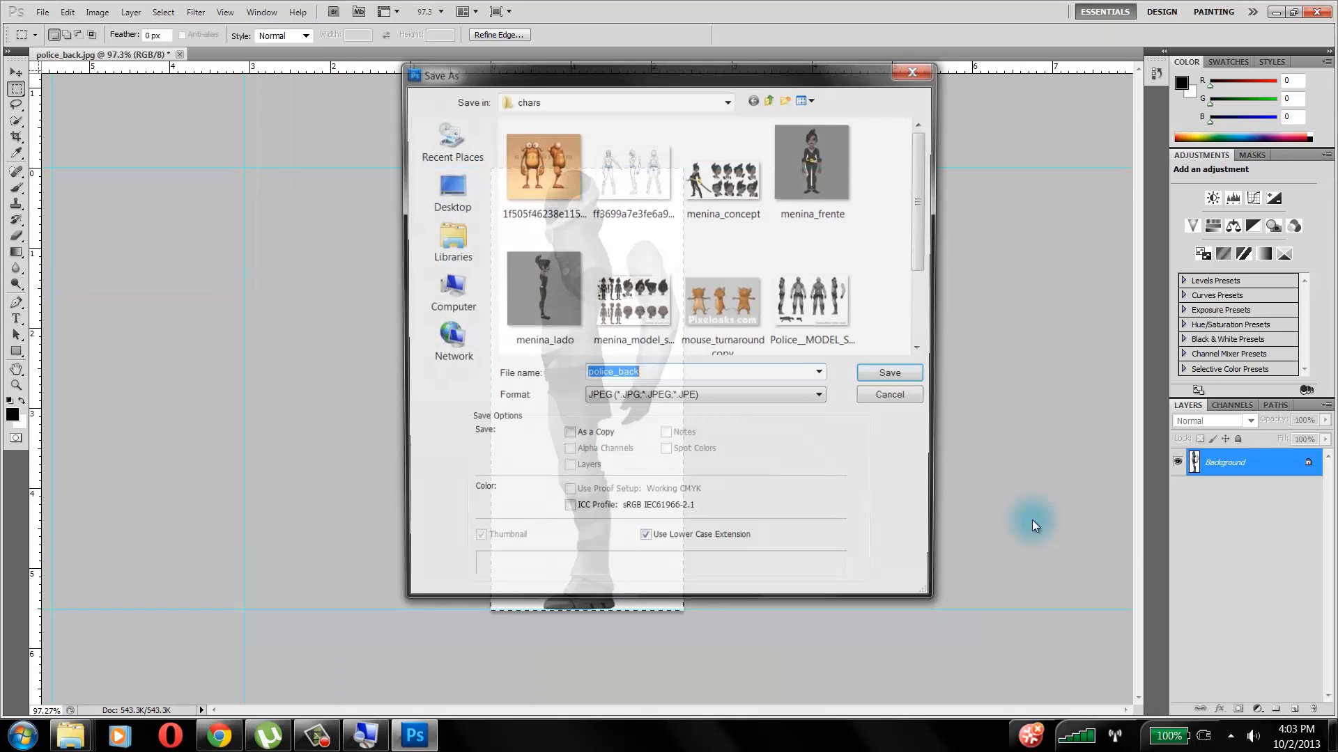
key(End)
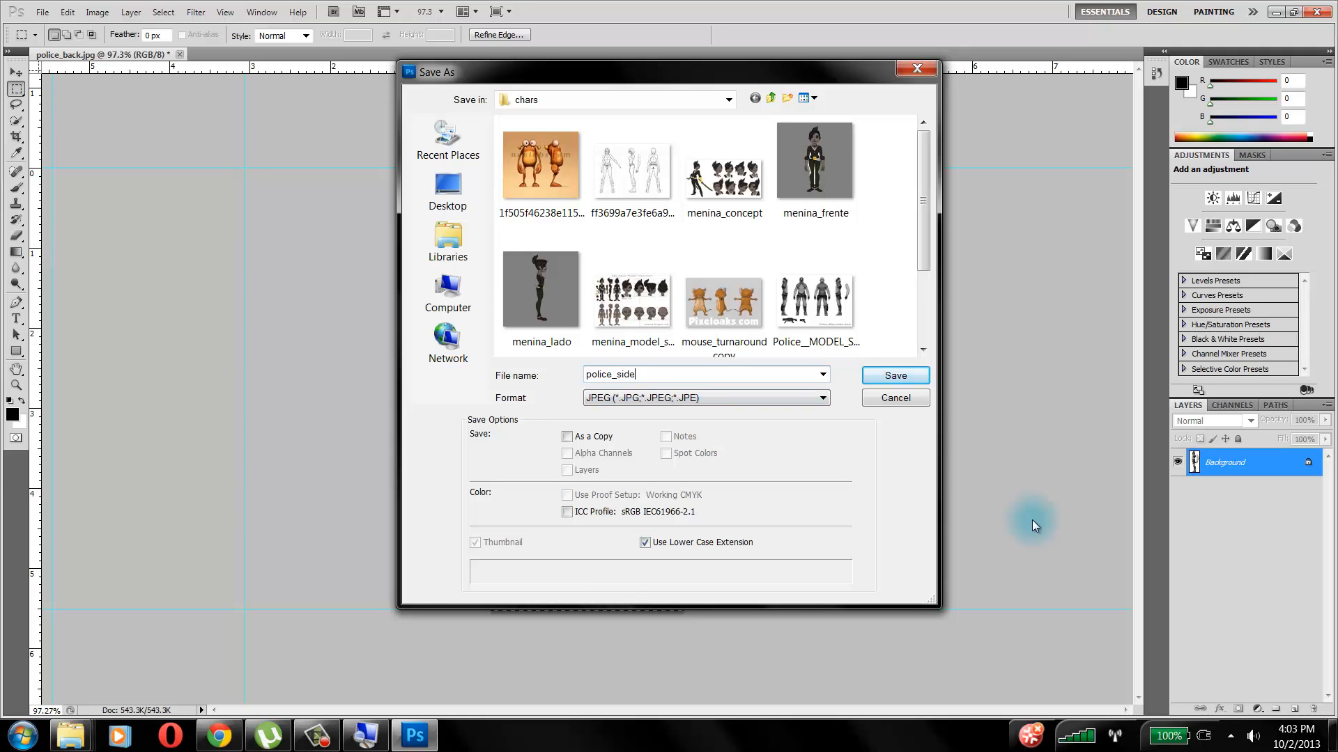
text(side)
key(Return)
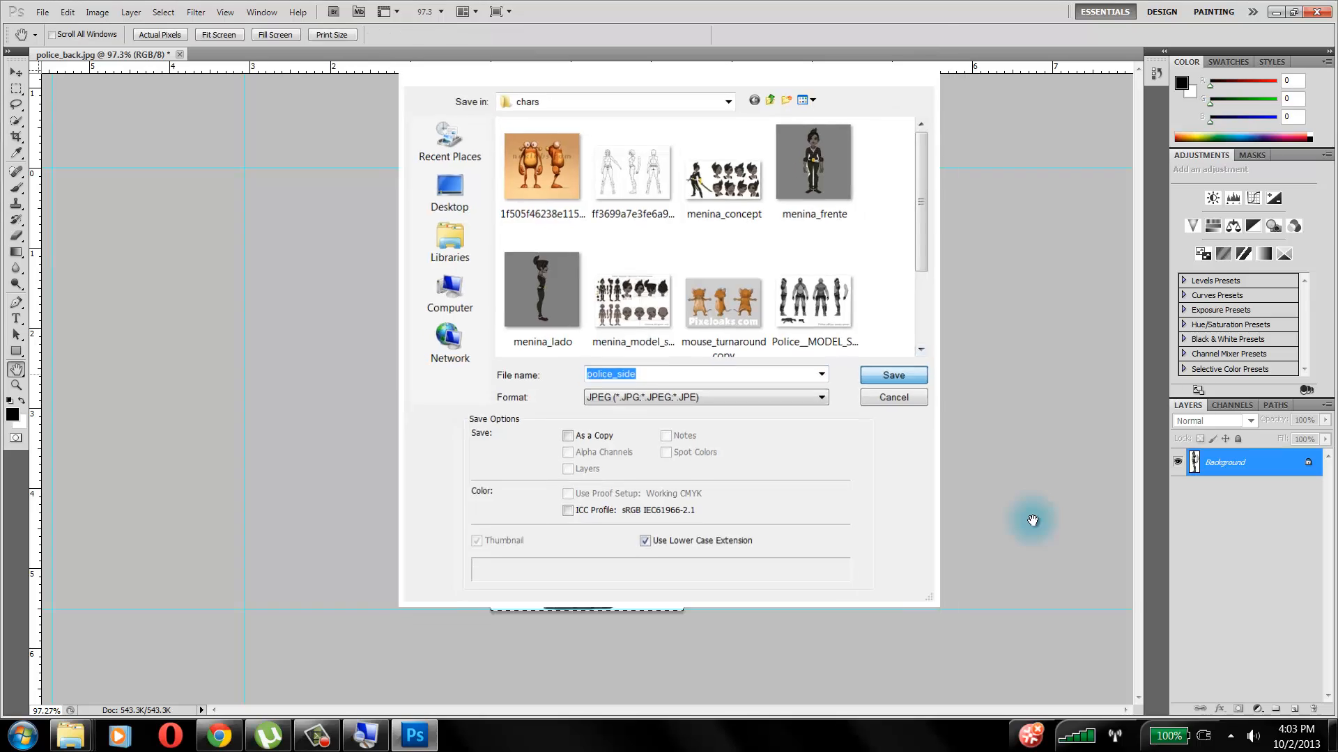
key(Return)
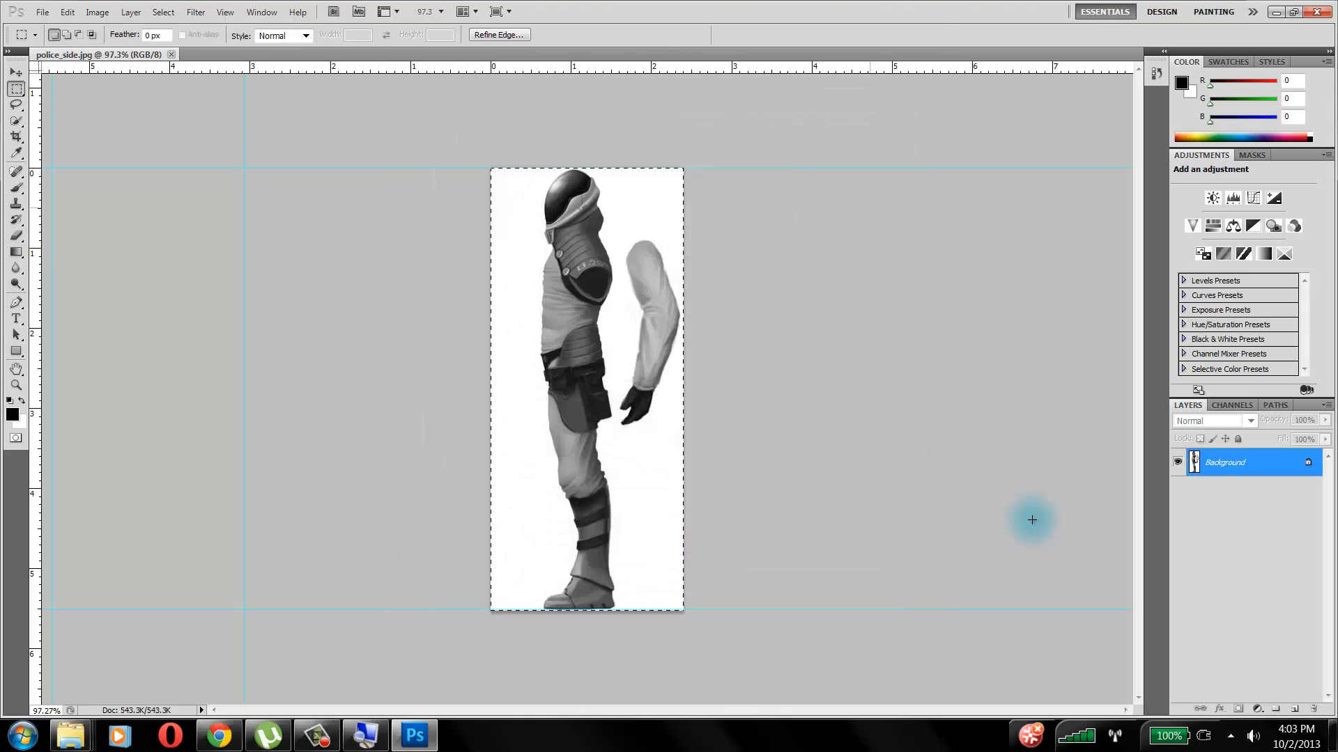
key(ctrl+alt+z)
key(F9)
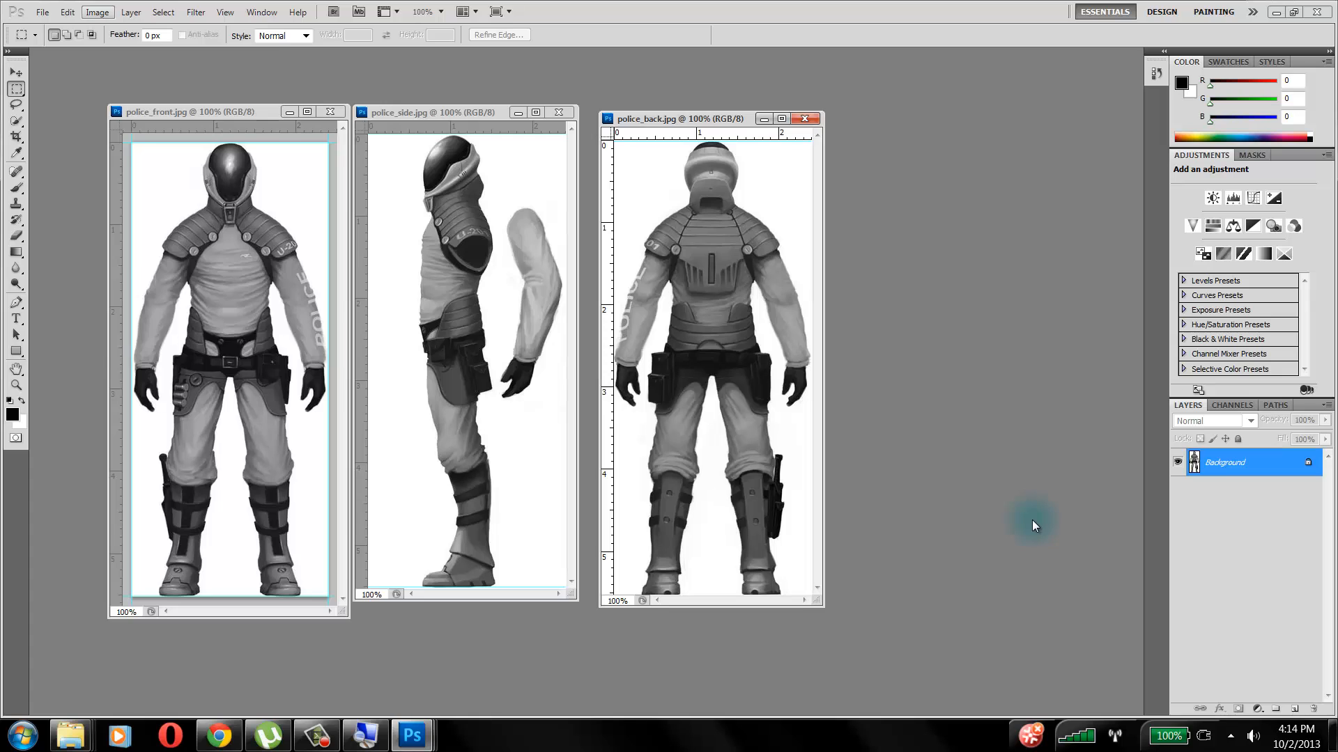
Check the pixel dimensions of the police_back image in the Image Size settings and close them without changes
click(97, 12)
click(133, 137)
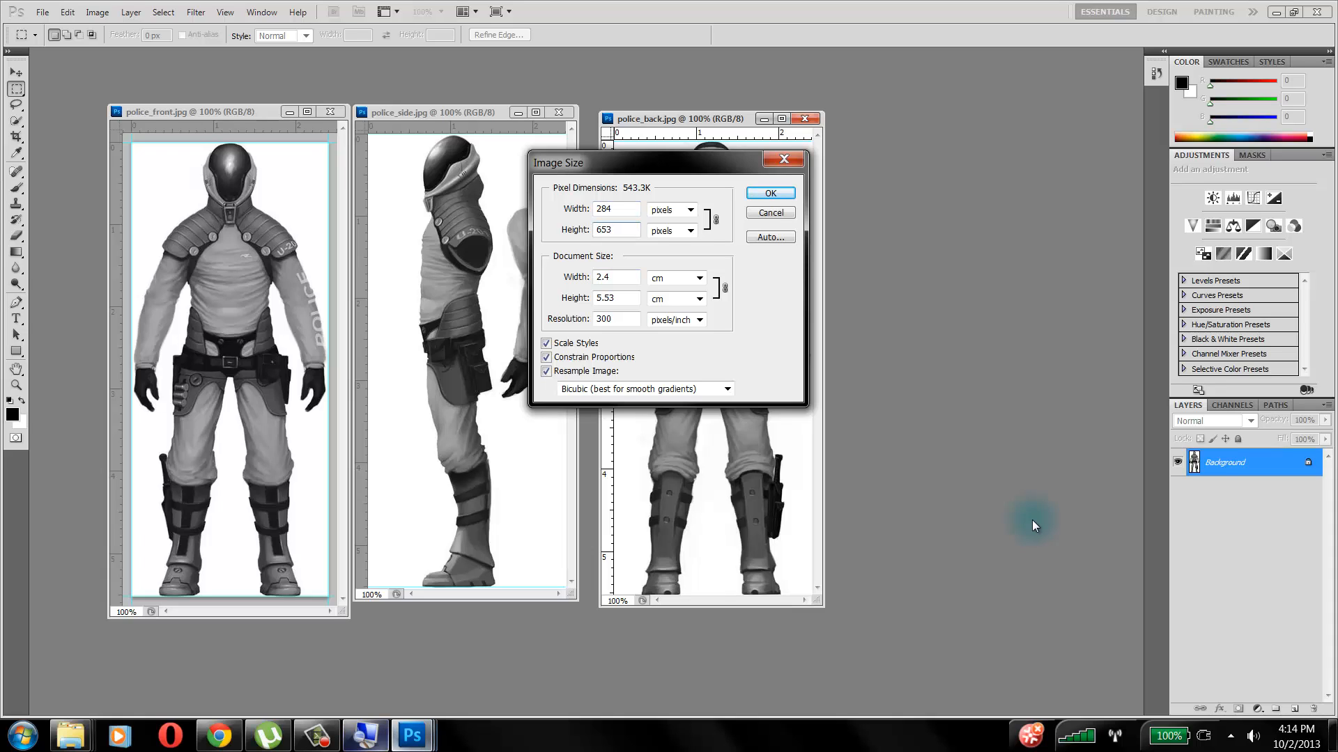
click(317, 735)
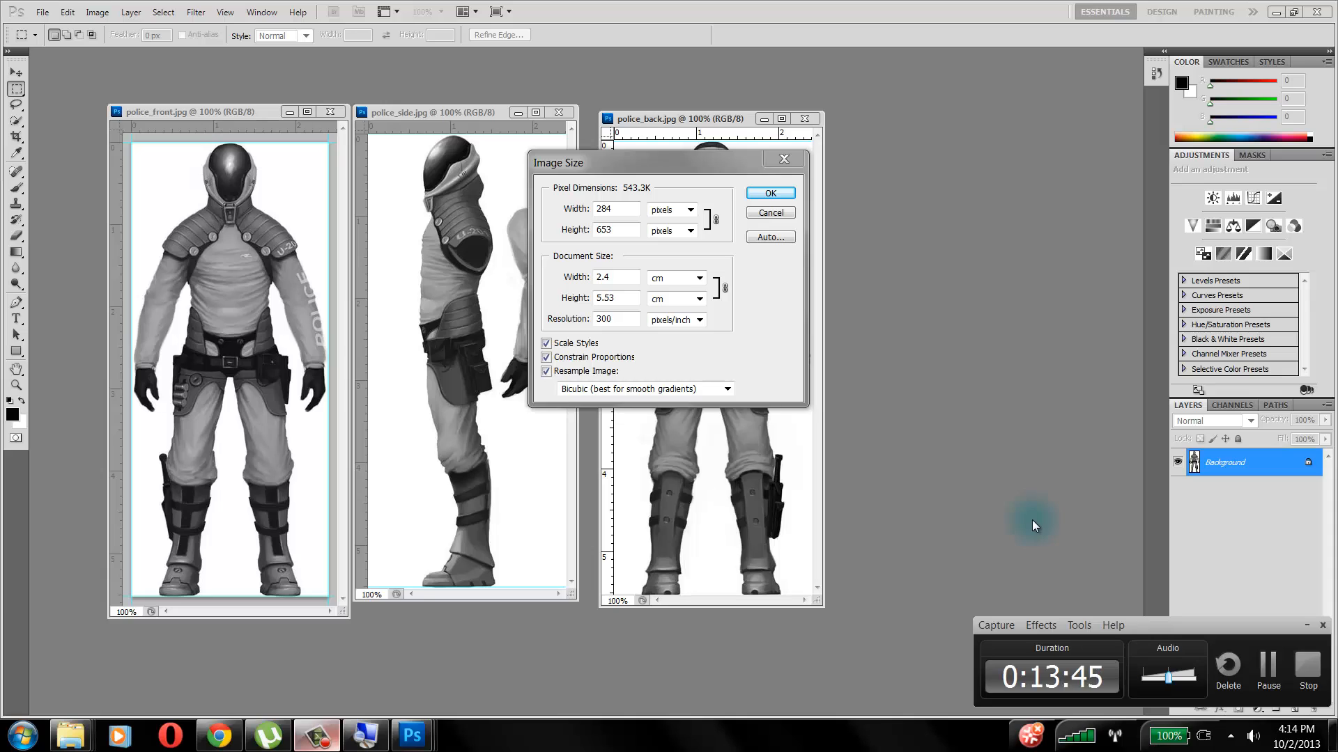
click(1033, 526)
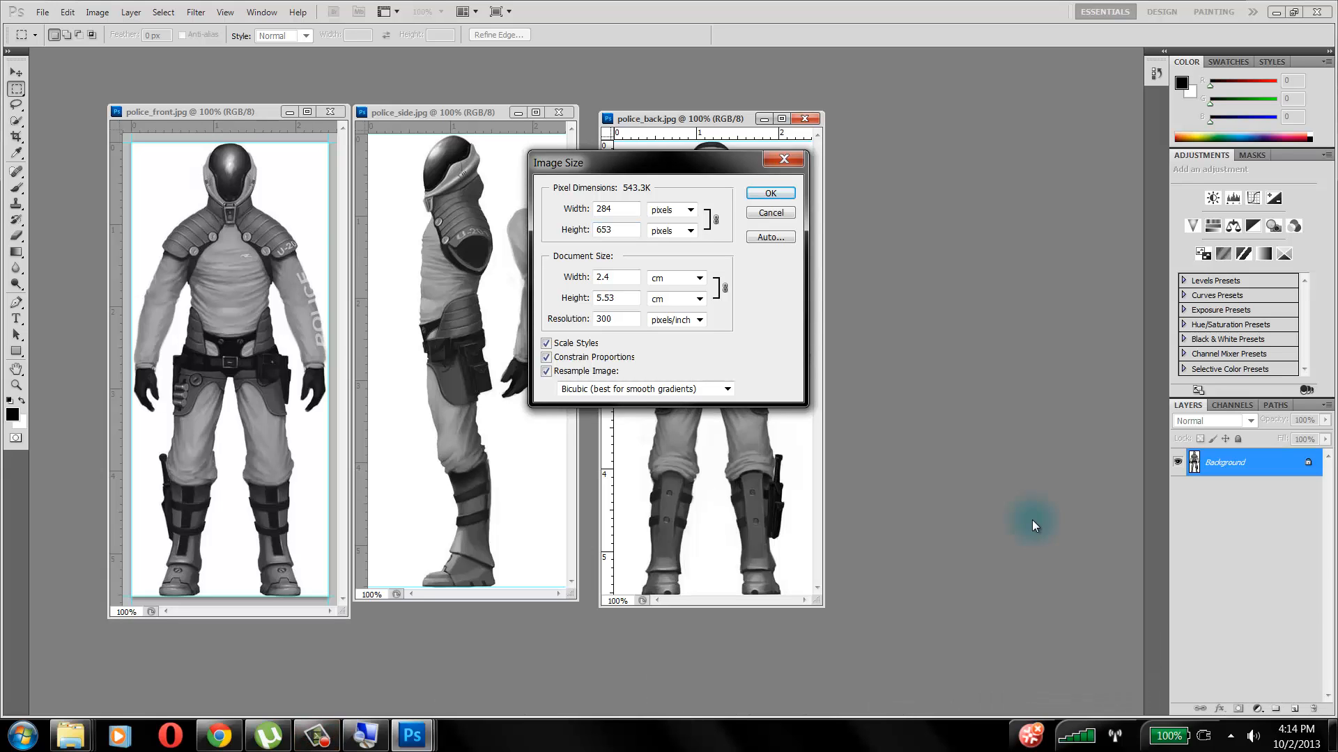
key(Return)
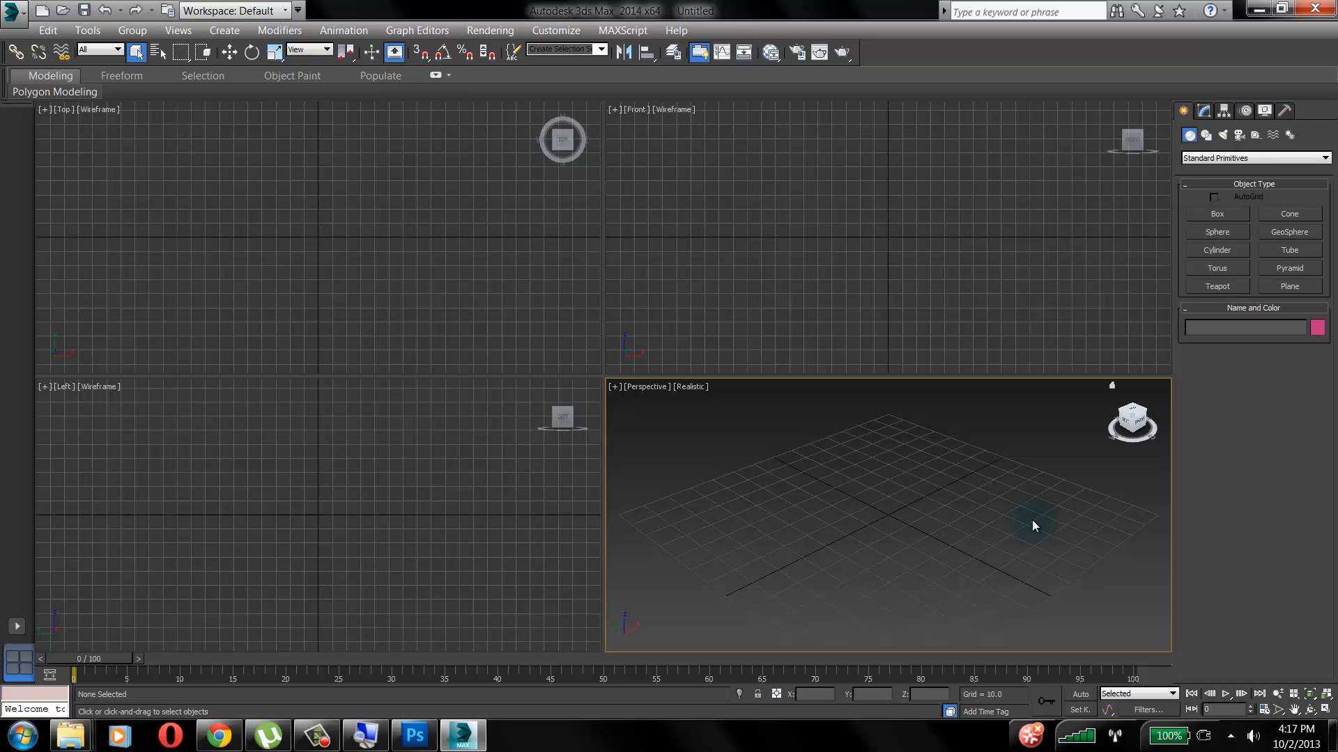
In 3ds Max, draw a plane about 218 long and 130 wide in the maximized Front viewport
click(1290, 286)
scroll(888, 237, down, 2)
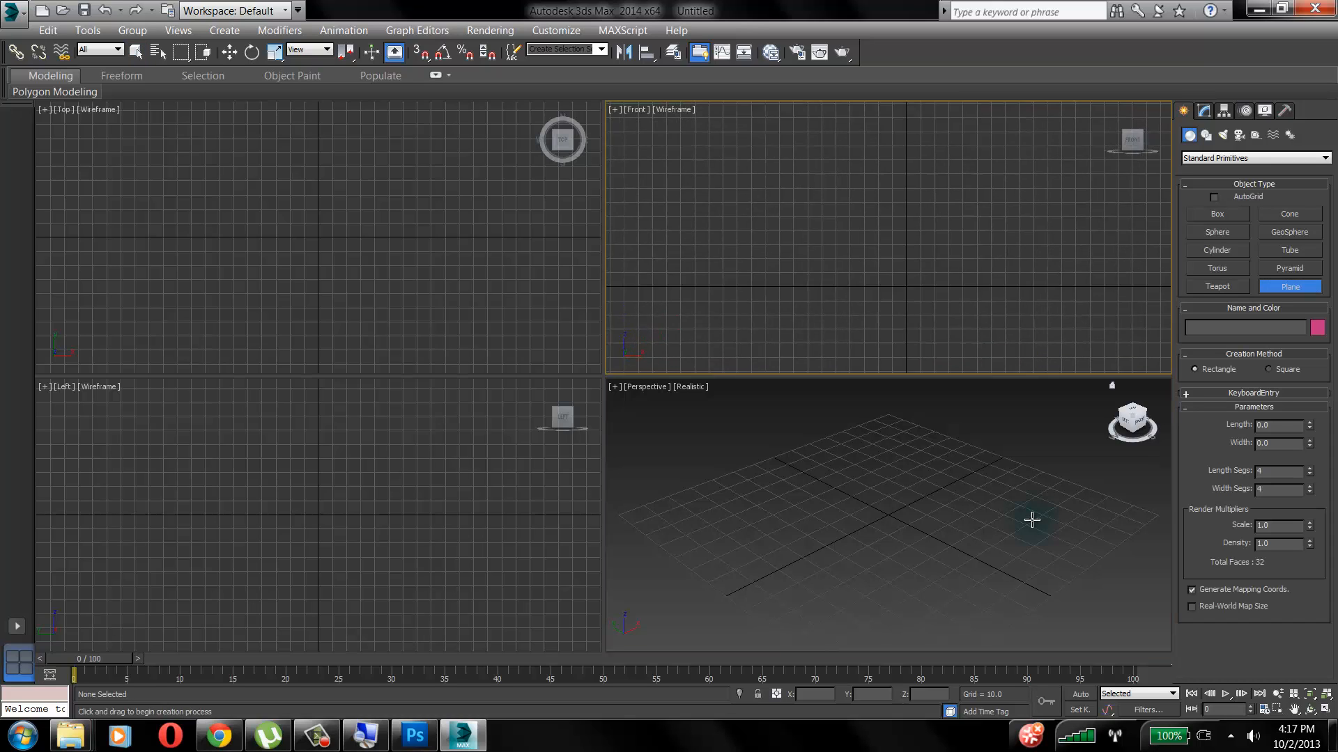
middle_drag(887, 236, 852, 321)
key(alt+w)
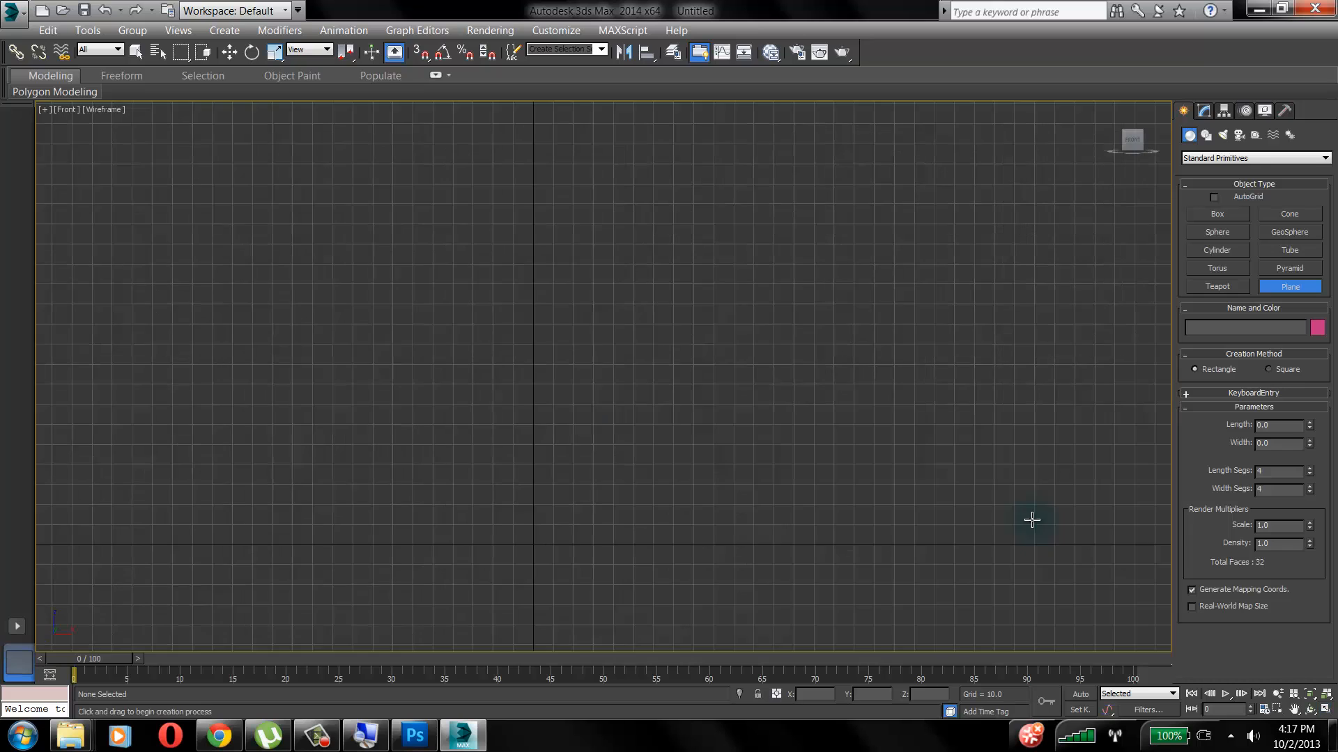
drag(518, 151, 730, 542)
right_click(1032, 519)
middle_drag(1031, 520, 1042, 534)
Delete the newly drawn plane and undo the deletion
key(Delete)
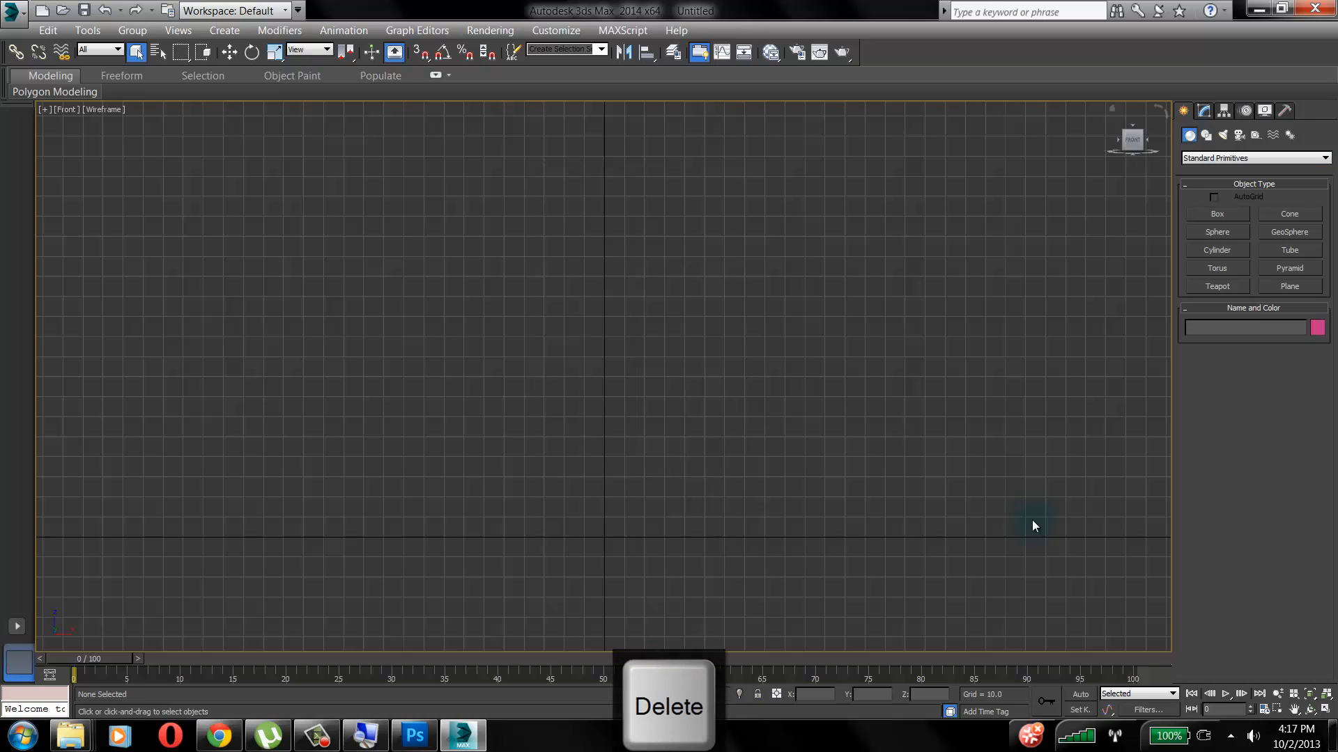
key(ctrl+z)
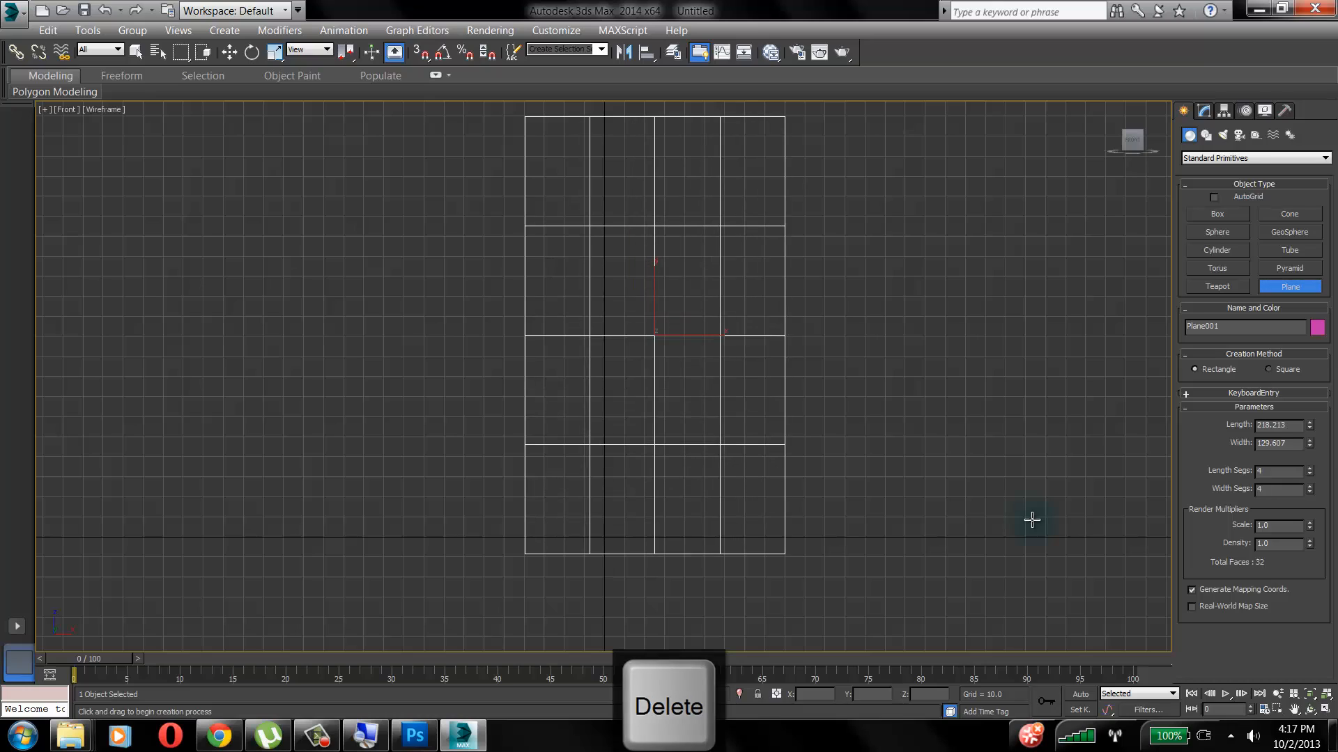
right_click(1032, 519)
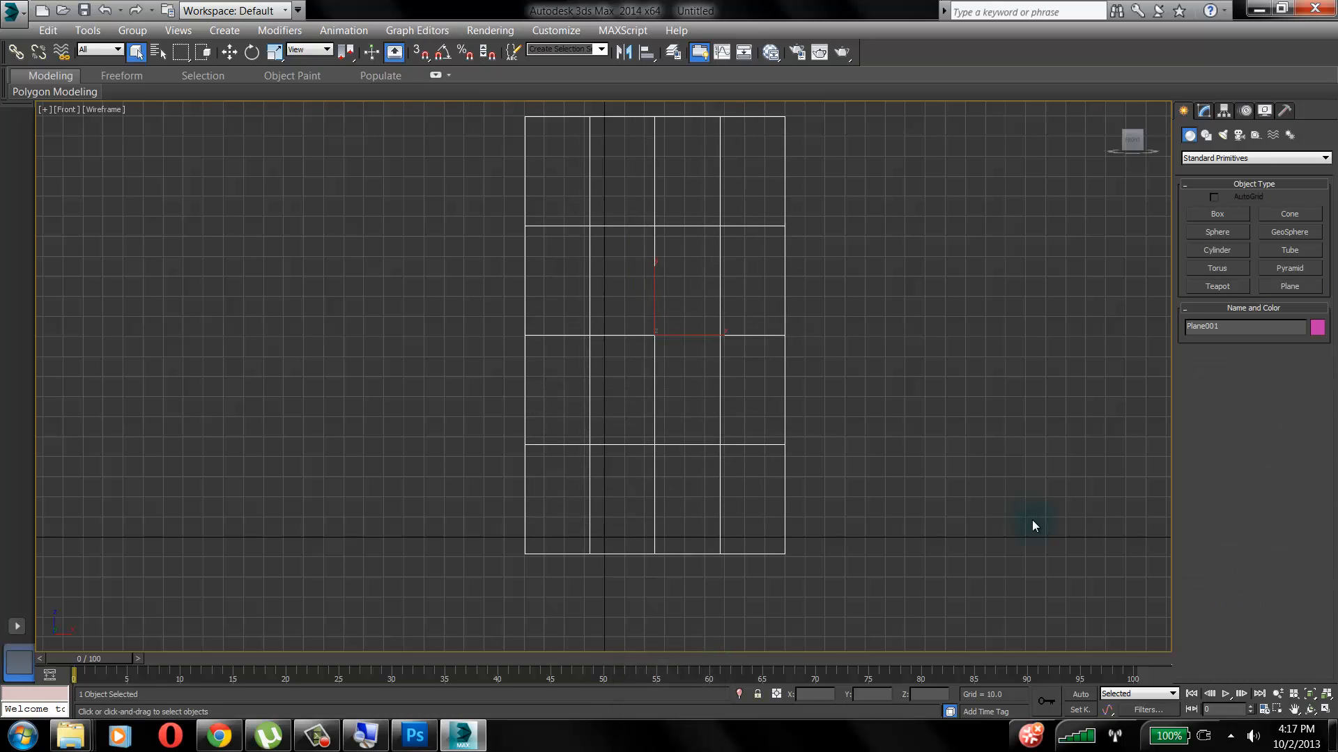
Move the plane in the Front view so its centre sits on the vertical origin line, at about X 0.25 and Z 106.4
key(w)
middle_drag(1033, 521, 995, 603)
scroll(1032, 521, up, 3)
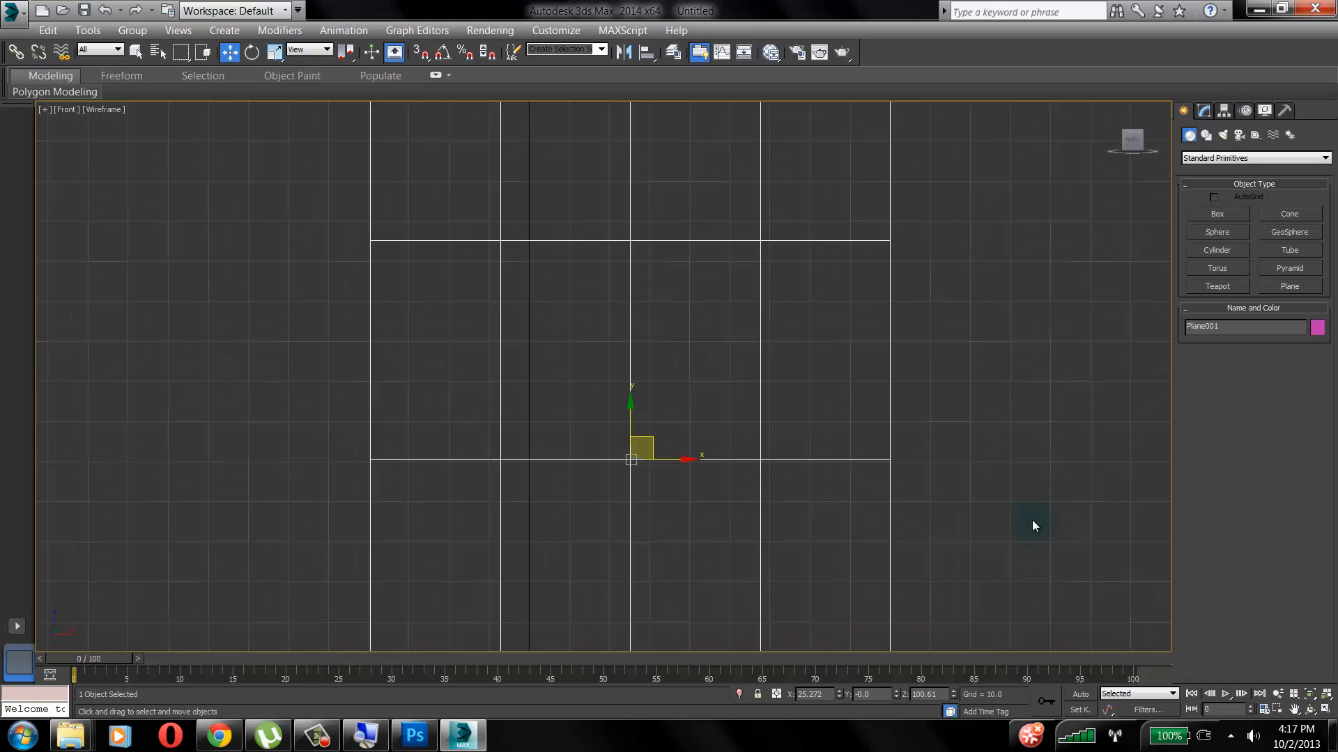
drag(642, 448, 542, 425)
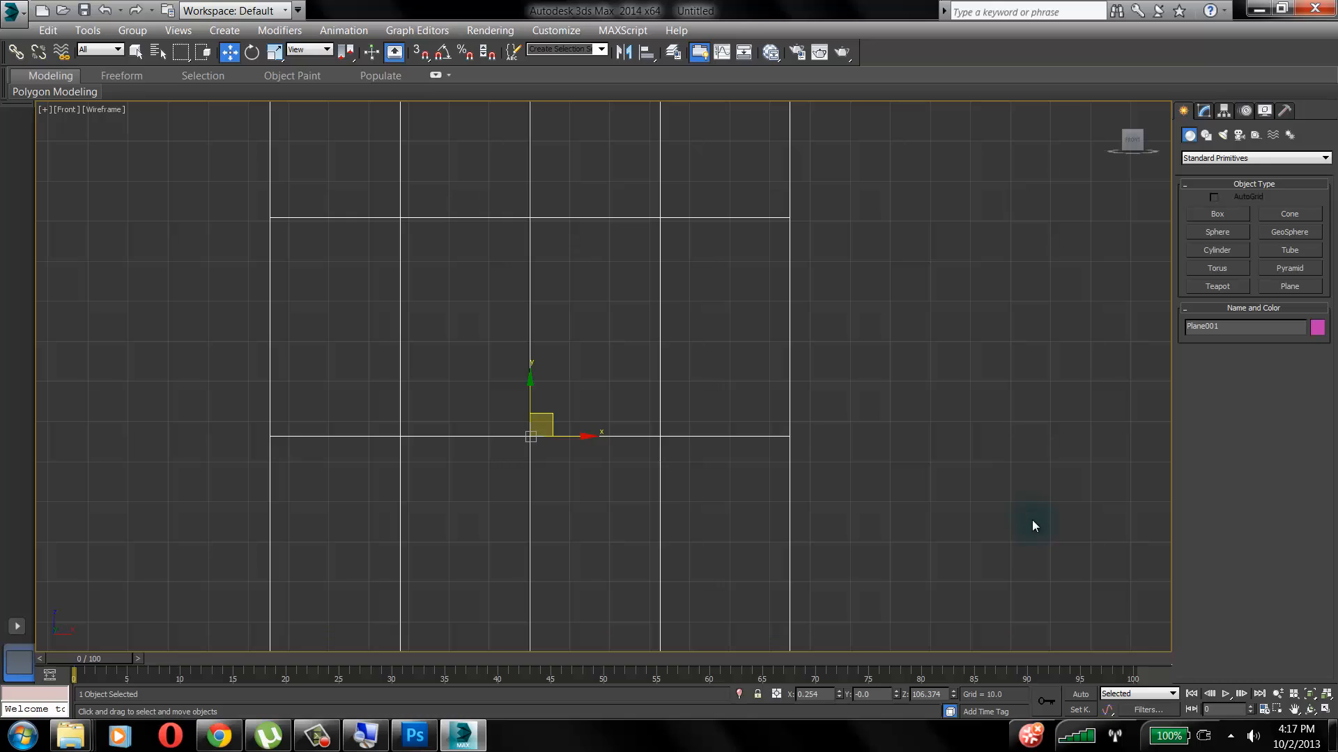
Move the plane freehand in the Front view to about X 37.3 and Z 101
drag(543, 425, 691, 447)
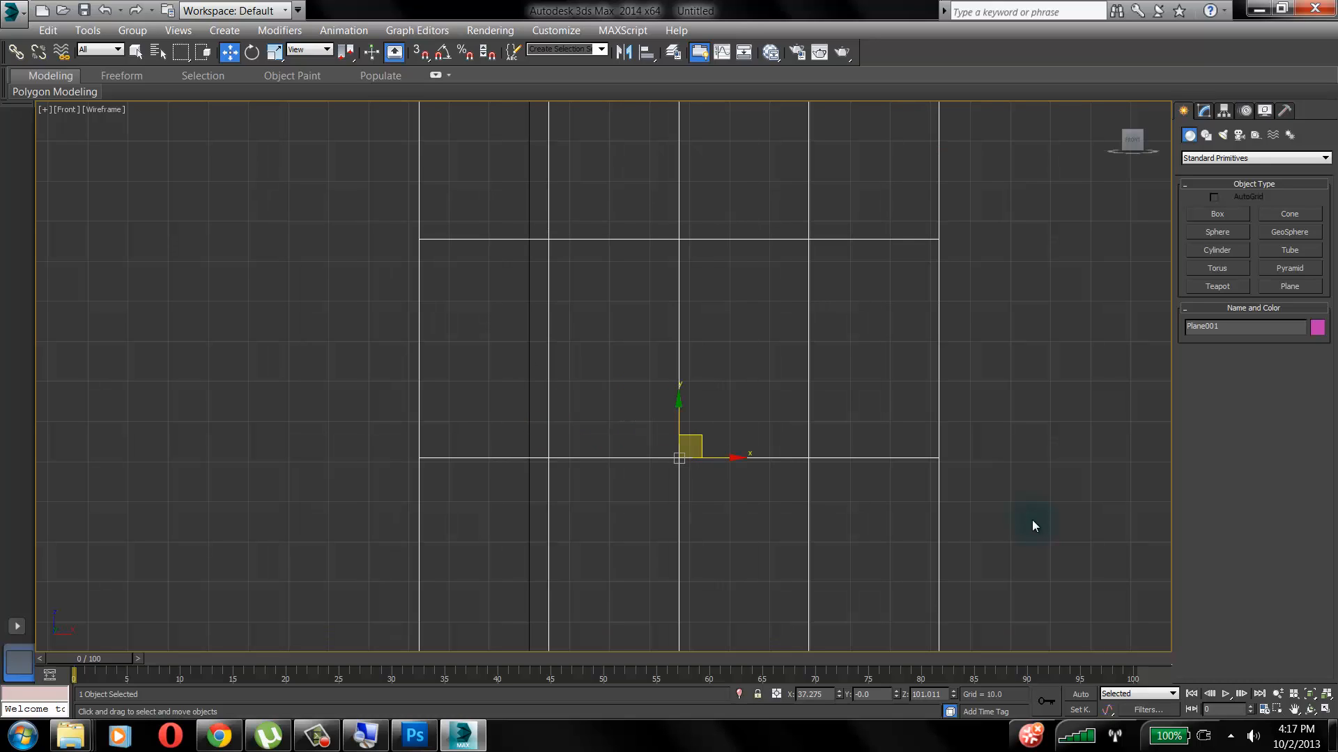
scroll(1034, 526, down, 3)
middle_drag(1035, 526, 874, 126)
scroll(1034, 526, up, 2)
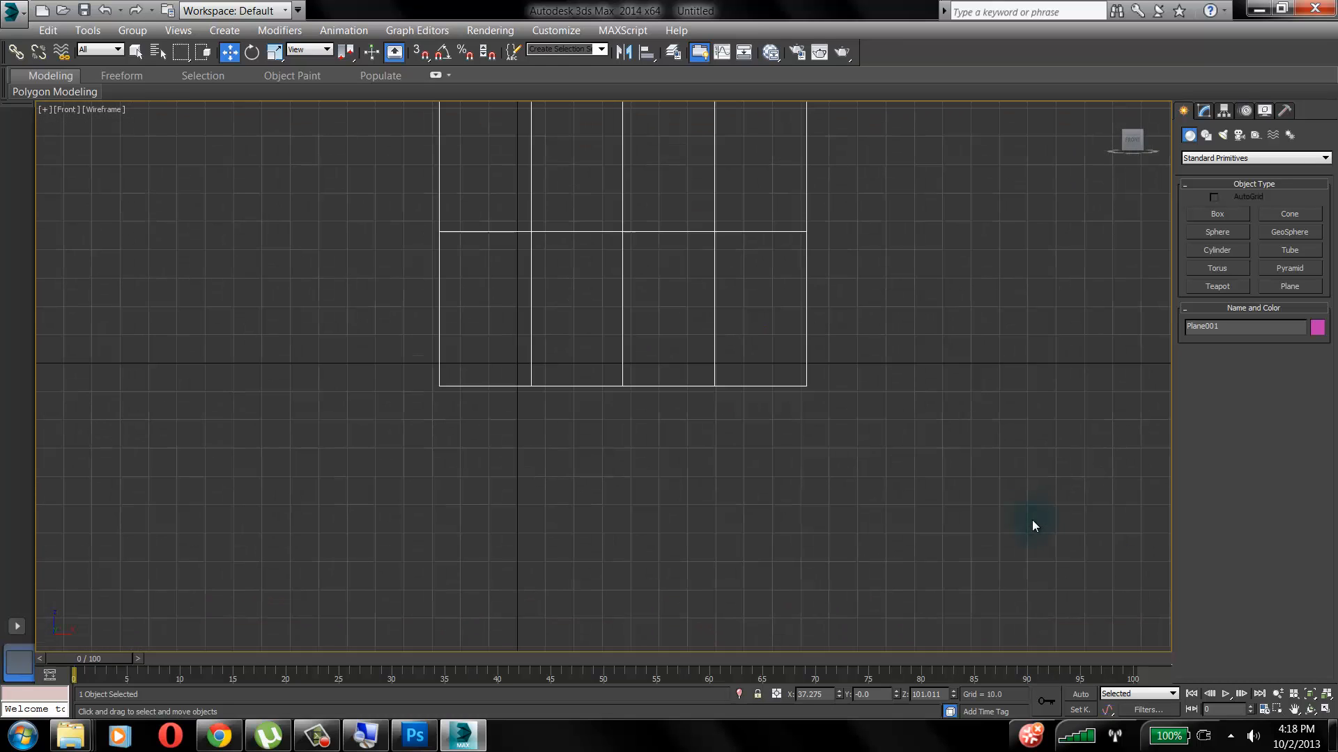
Set the plane's X and Y positions to 0 so that it is centred on the vertical origin line
click(366, 736)
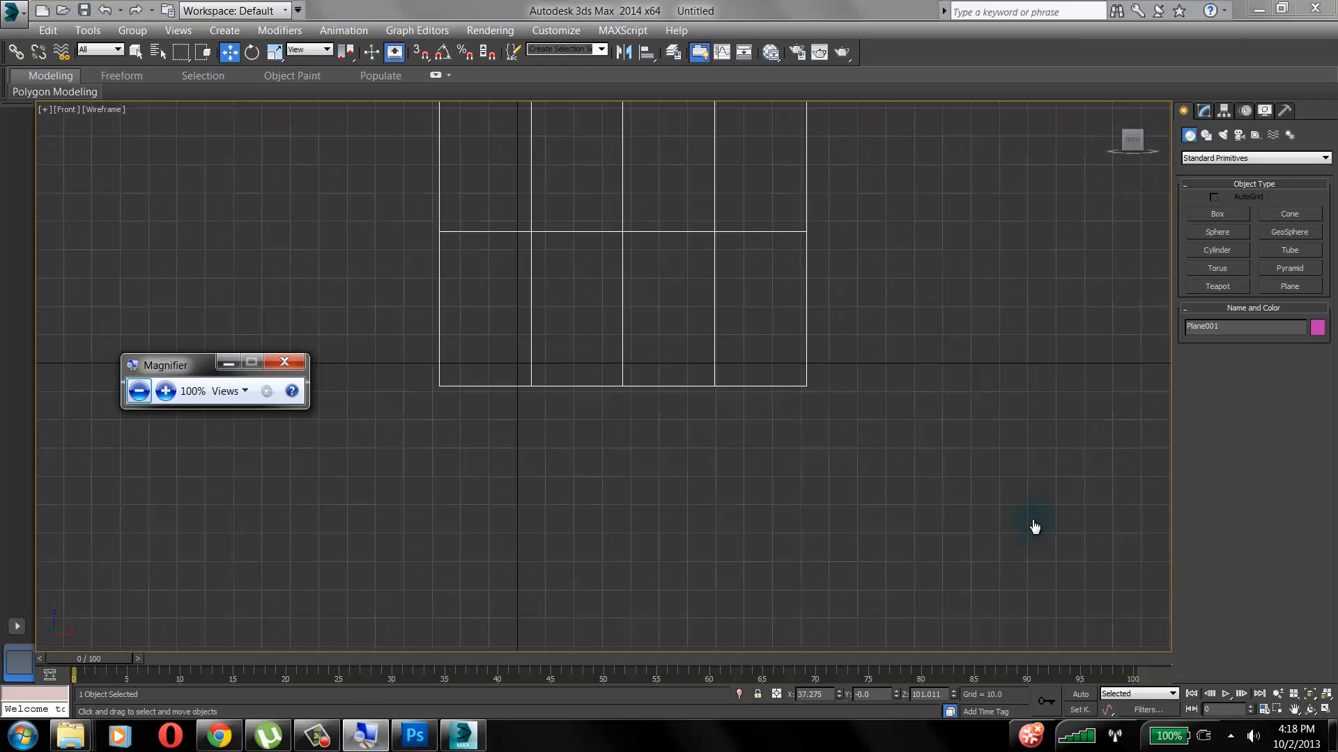
click(165, 391)
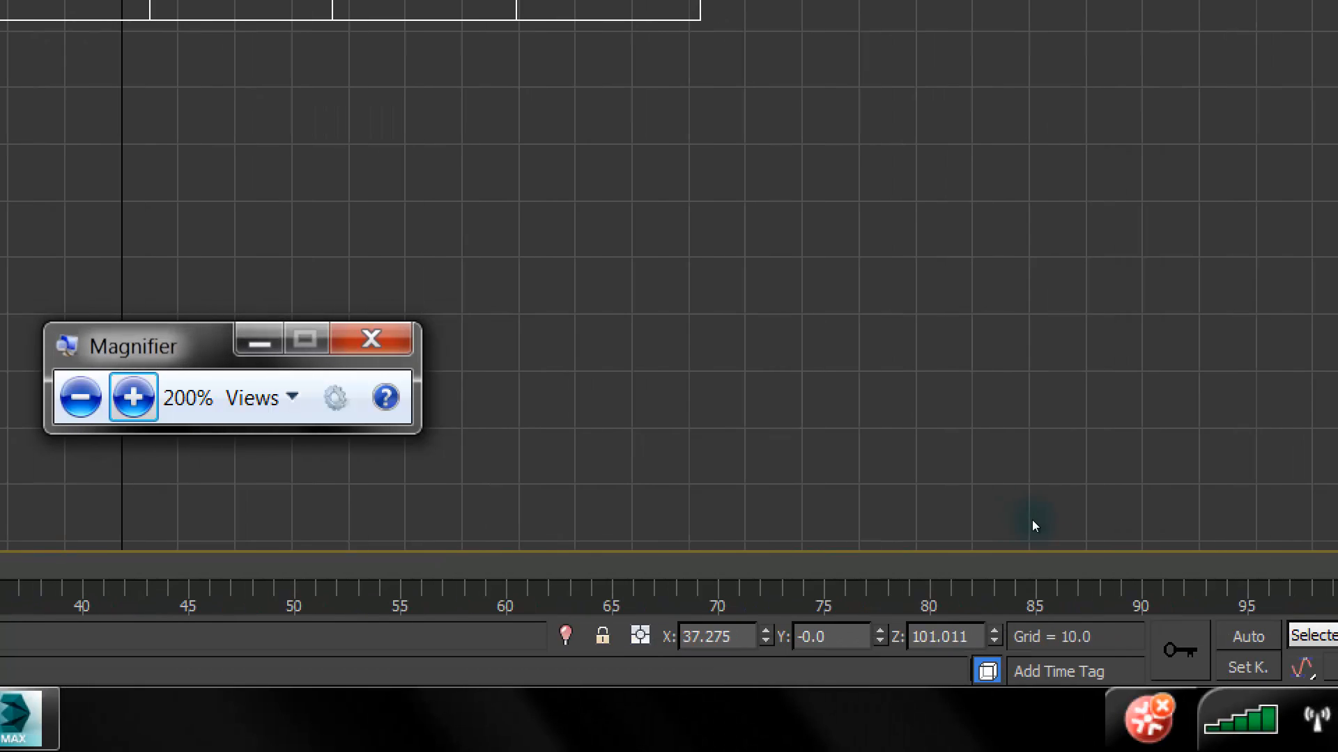
double_click(708, 637)
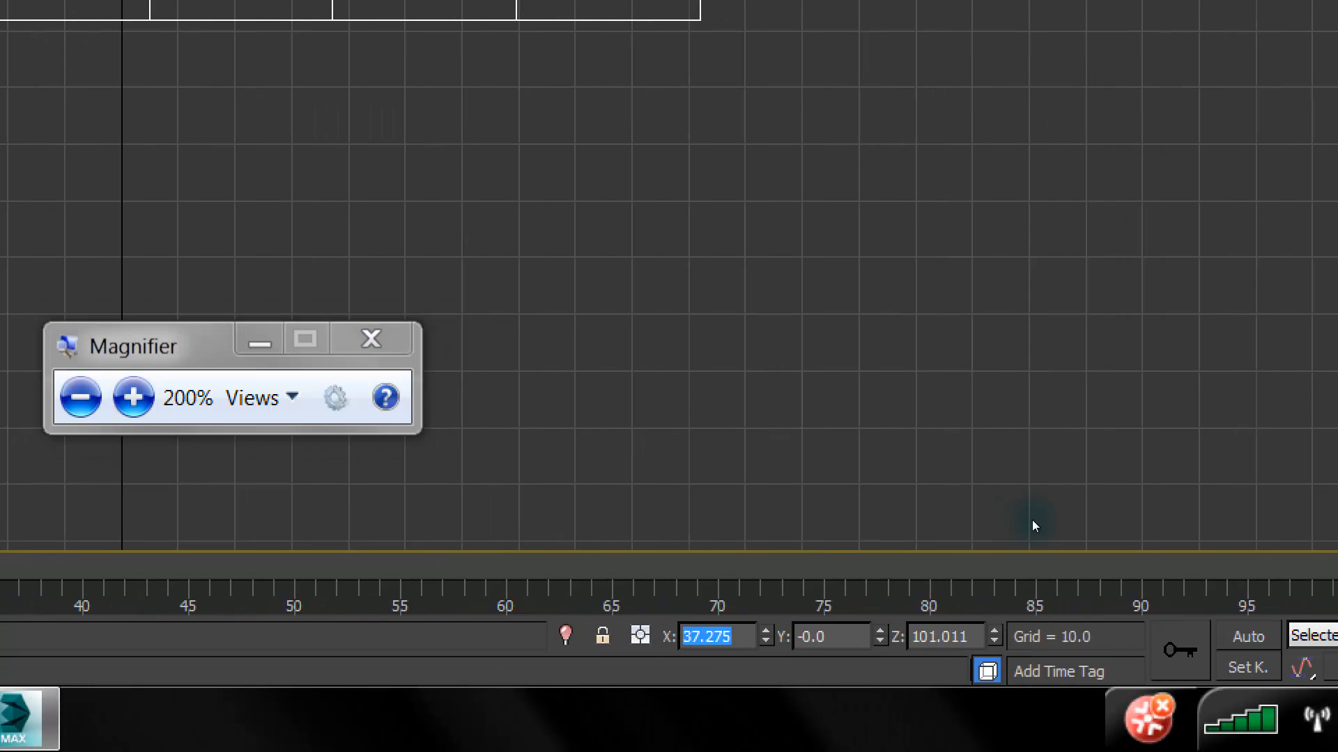
text(0)
key(Return)
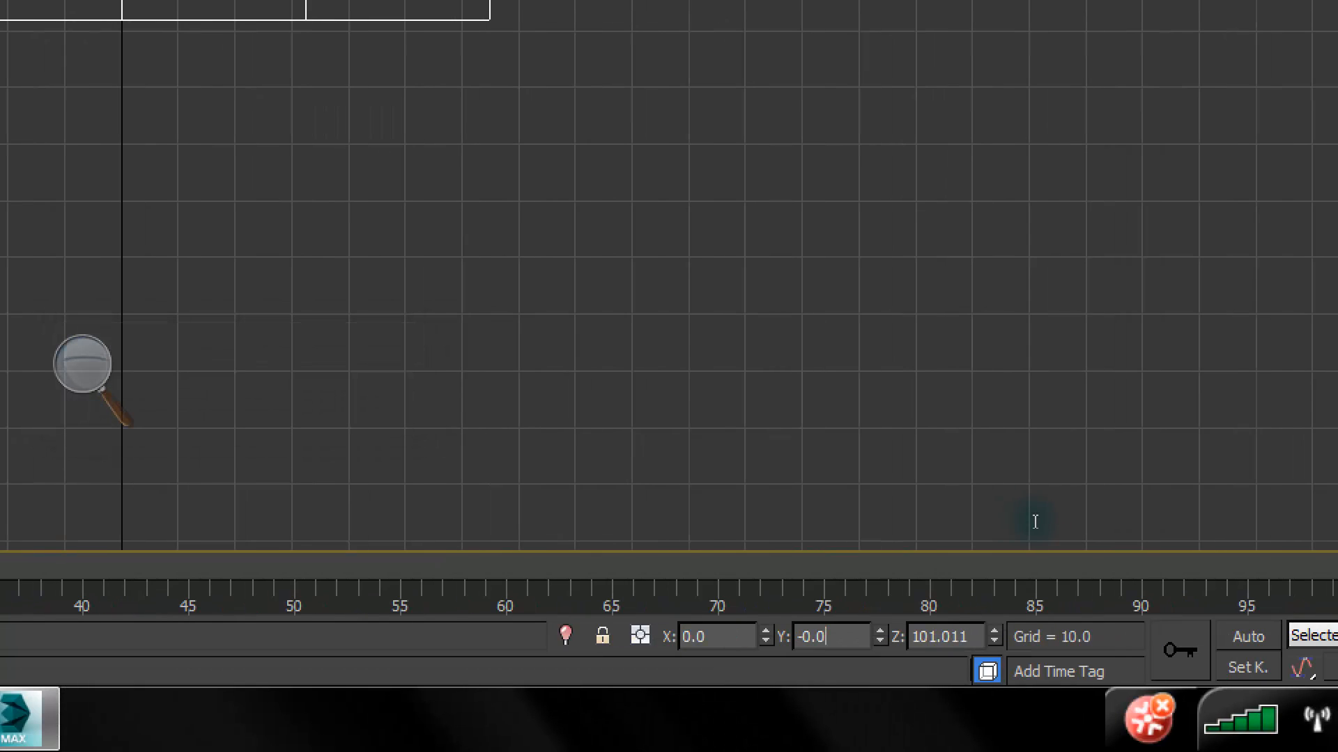
key(Tab)
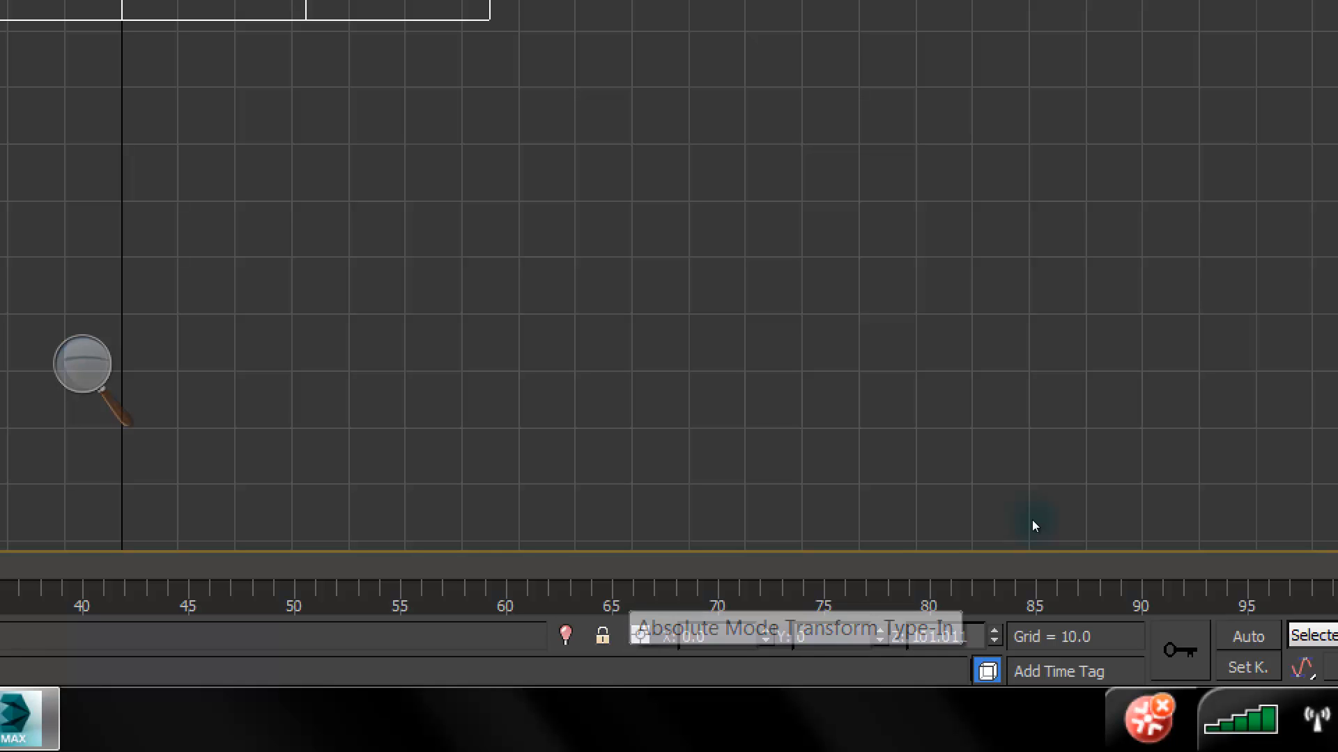
text(0)
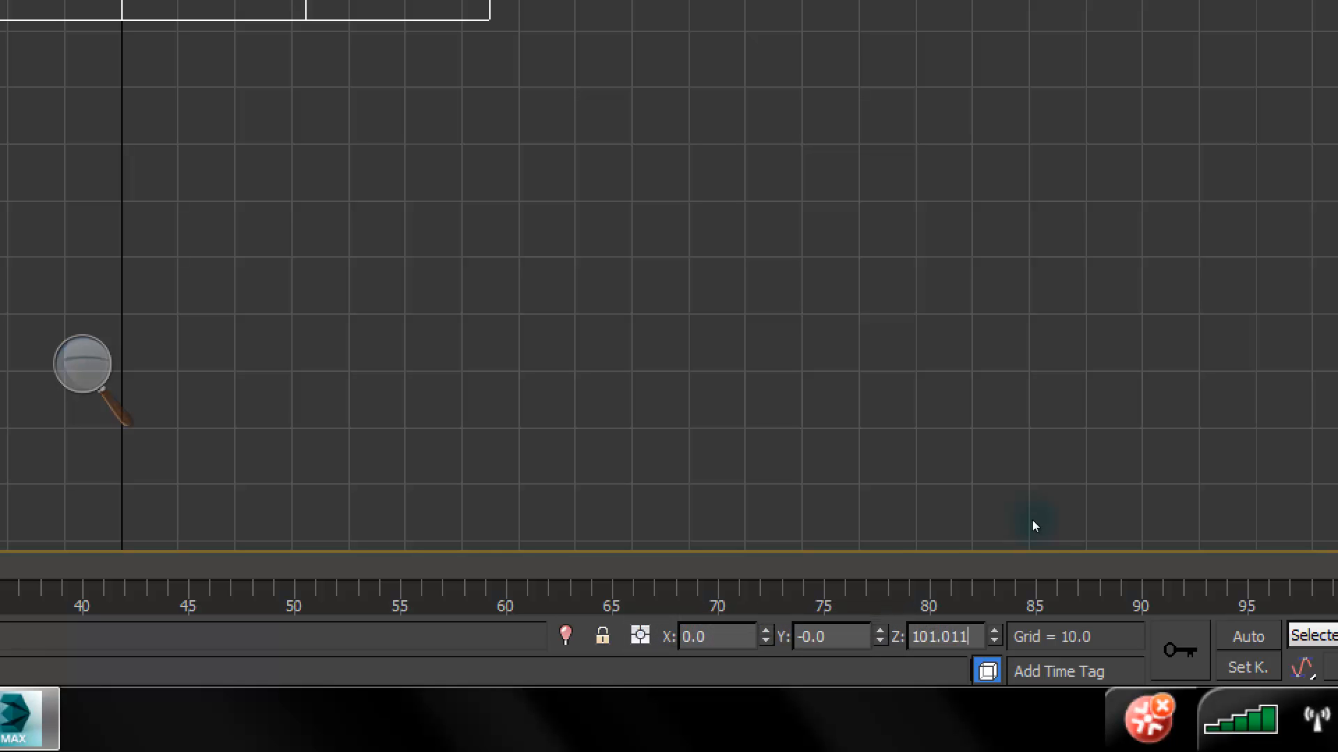
text(z)
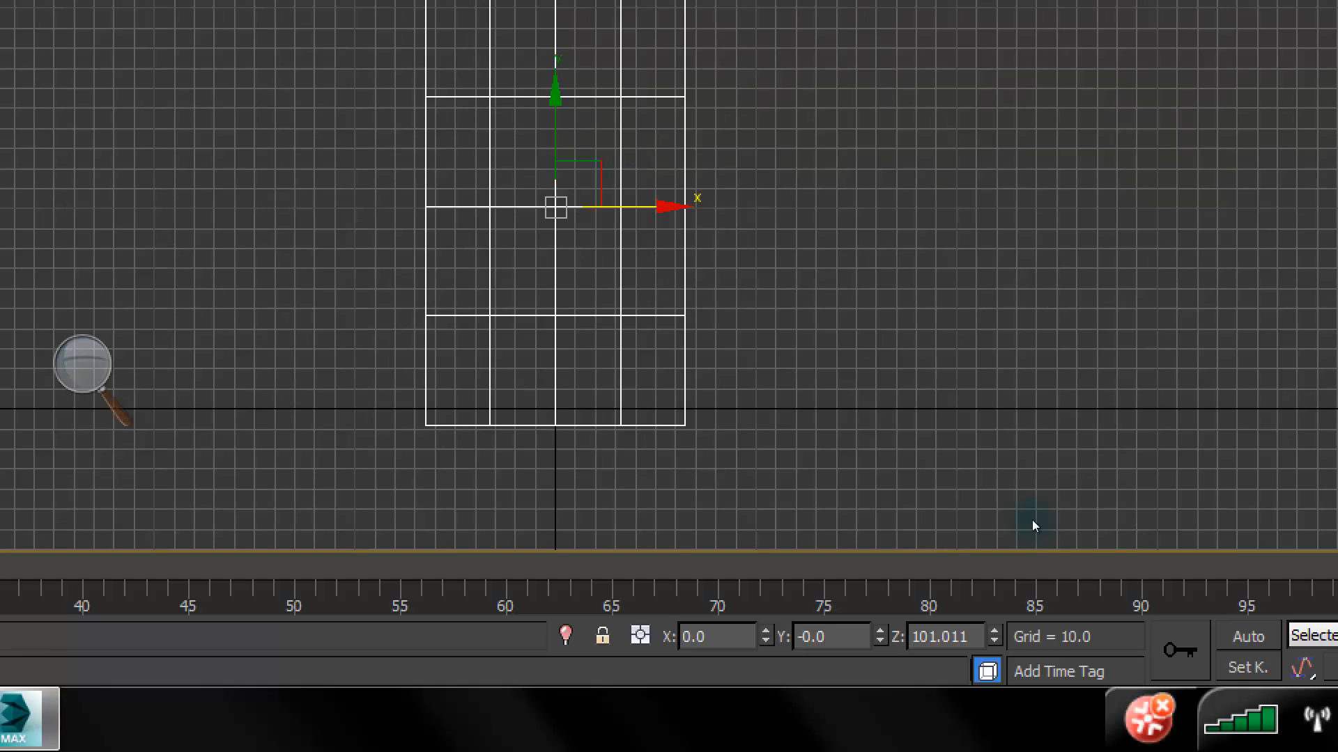
scroll(1032, 519, up, 2)
scroll(1032, 520, down, 1)
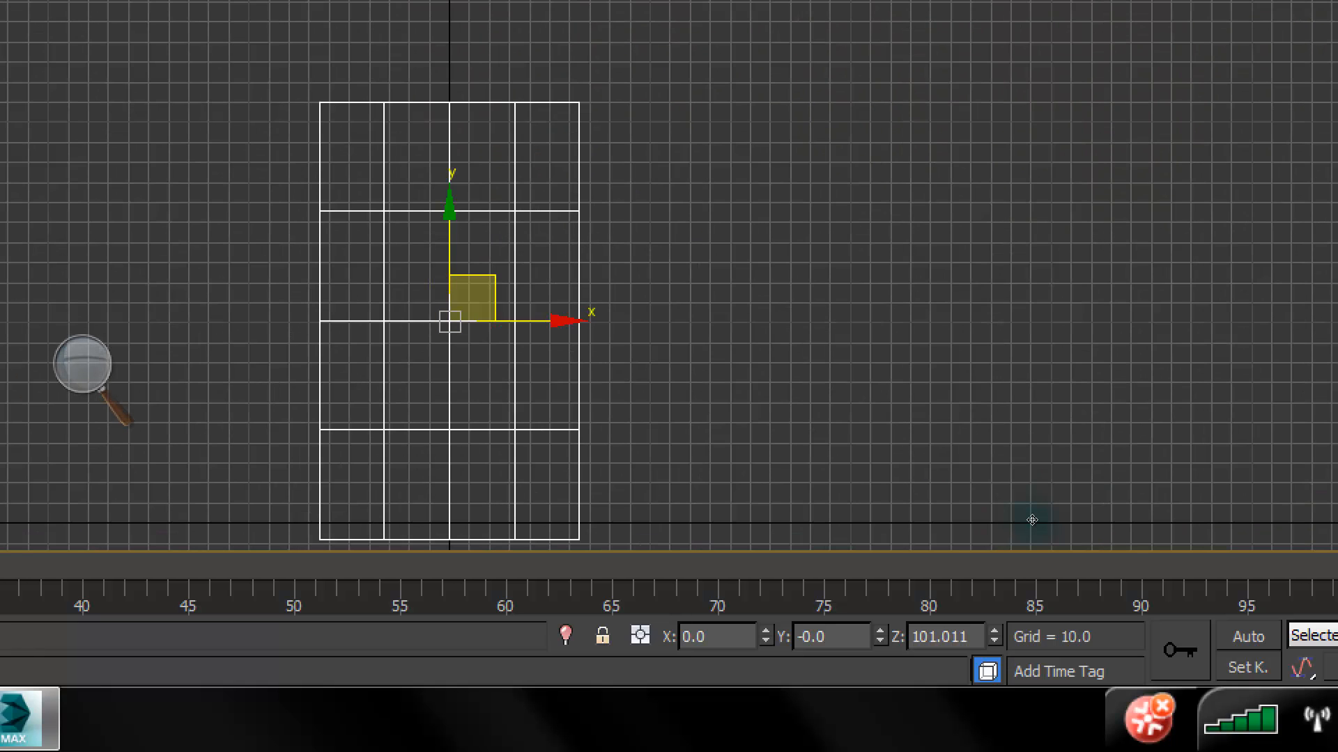
scroll(1032, 520, down, 1)
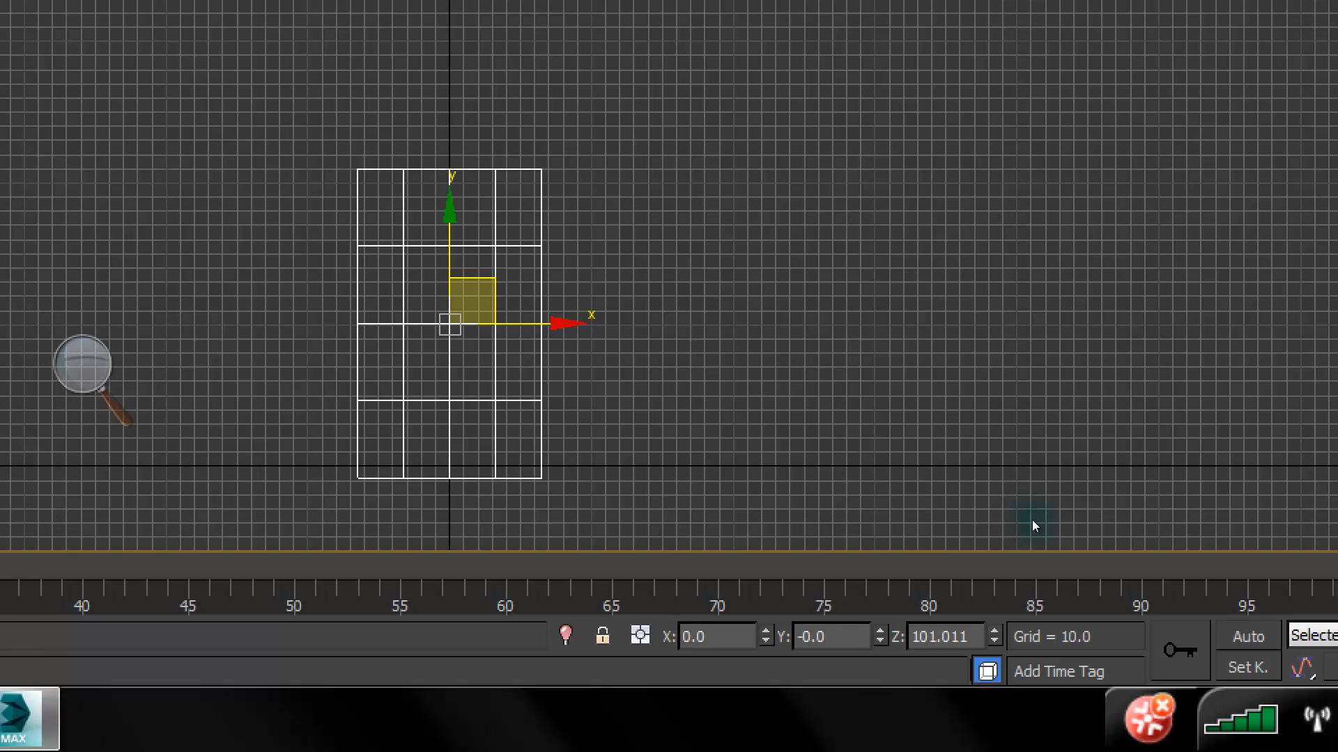
key(super+minus)
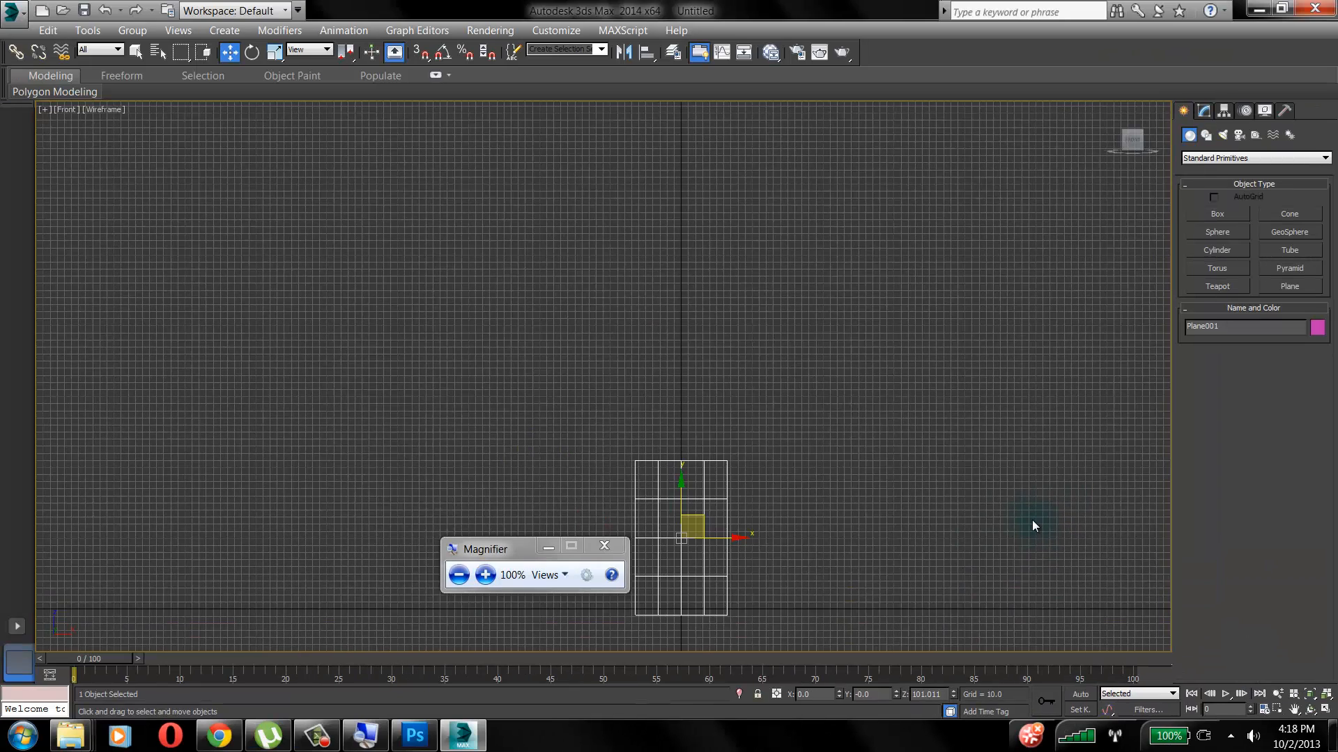
Switch from the Front view to a maximized Perspective viewport with the whole plane in frame
click(1033, 526)
middle_drag(1033, 526, 1031, 519)
drag(596, 363, 625, 380)
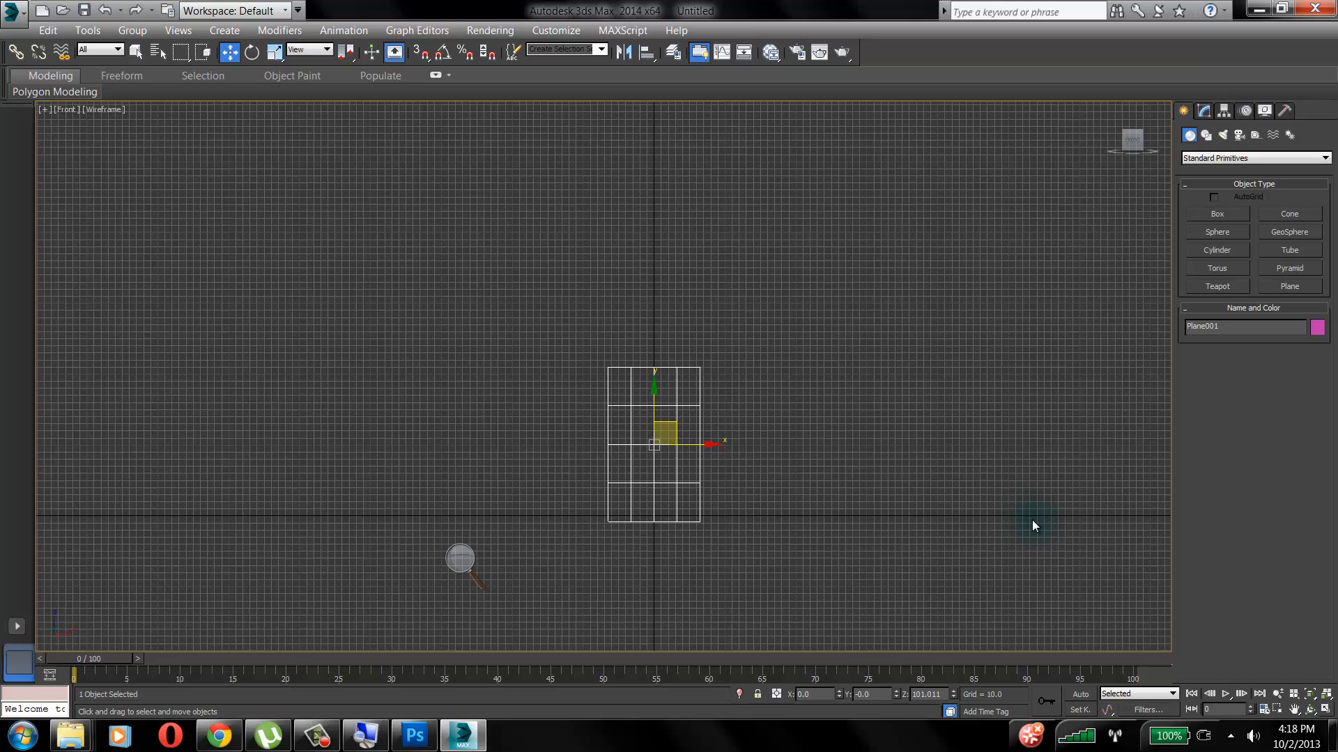
key(alt+w)
right_click(1034, 526)
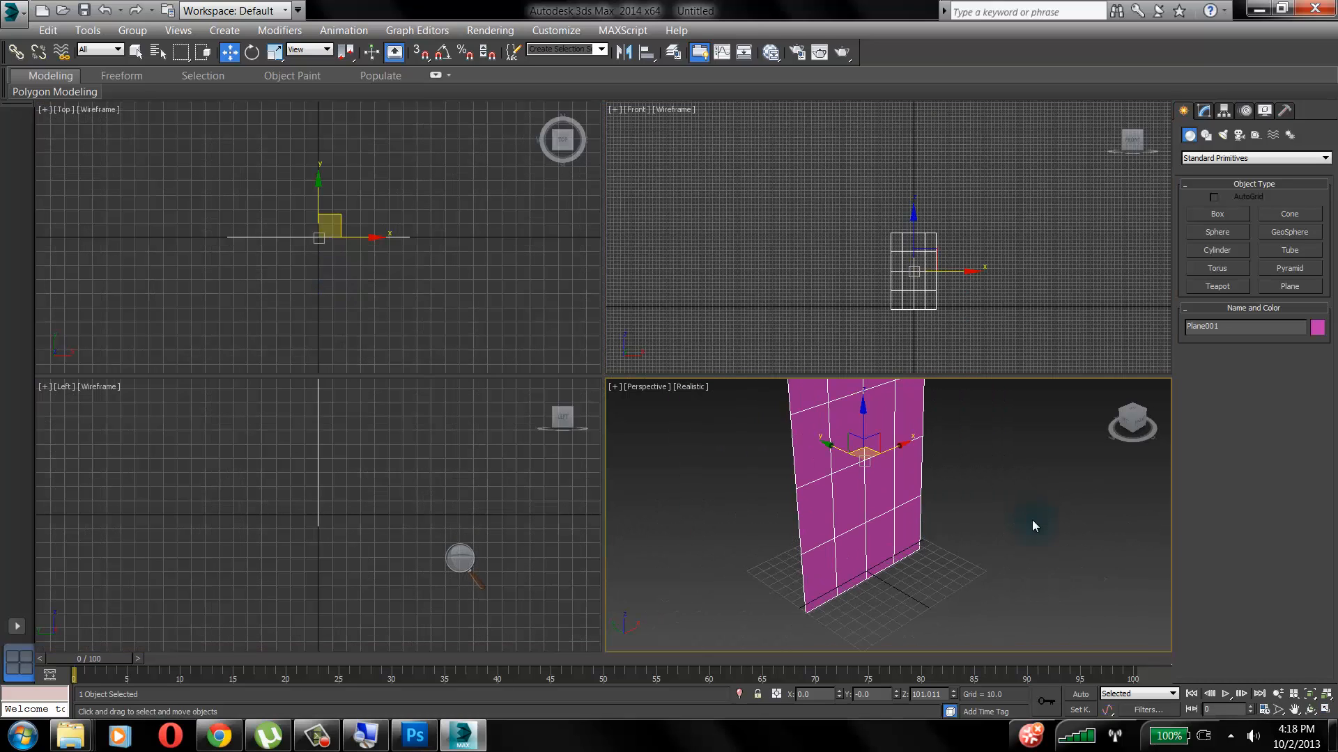
key(alt+w)
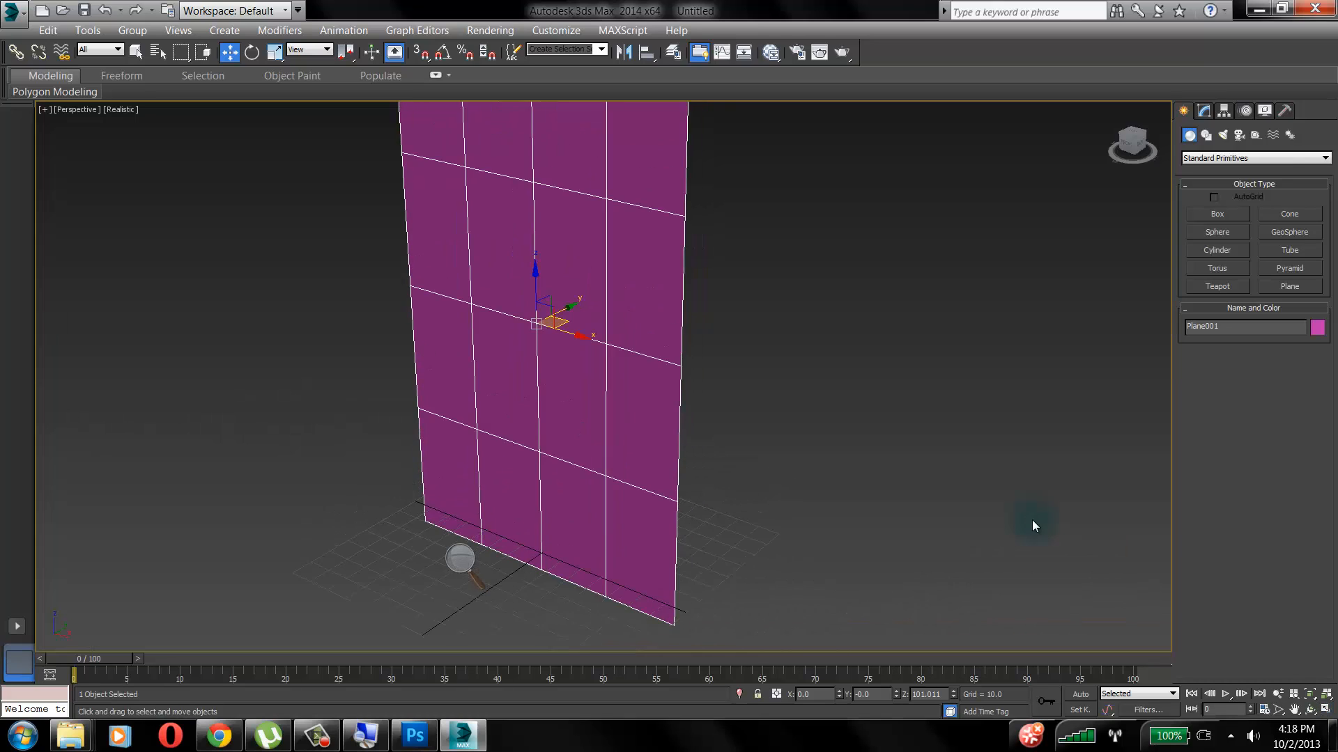
scroll(1031, 520, down, 5)
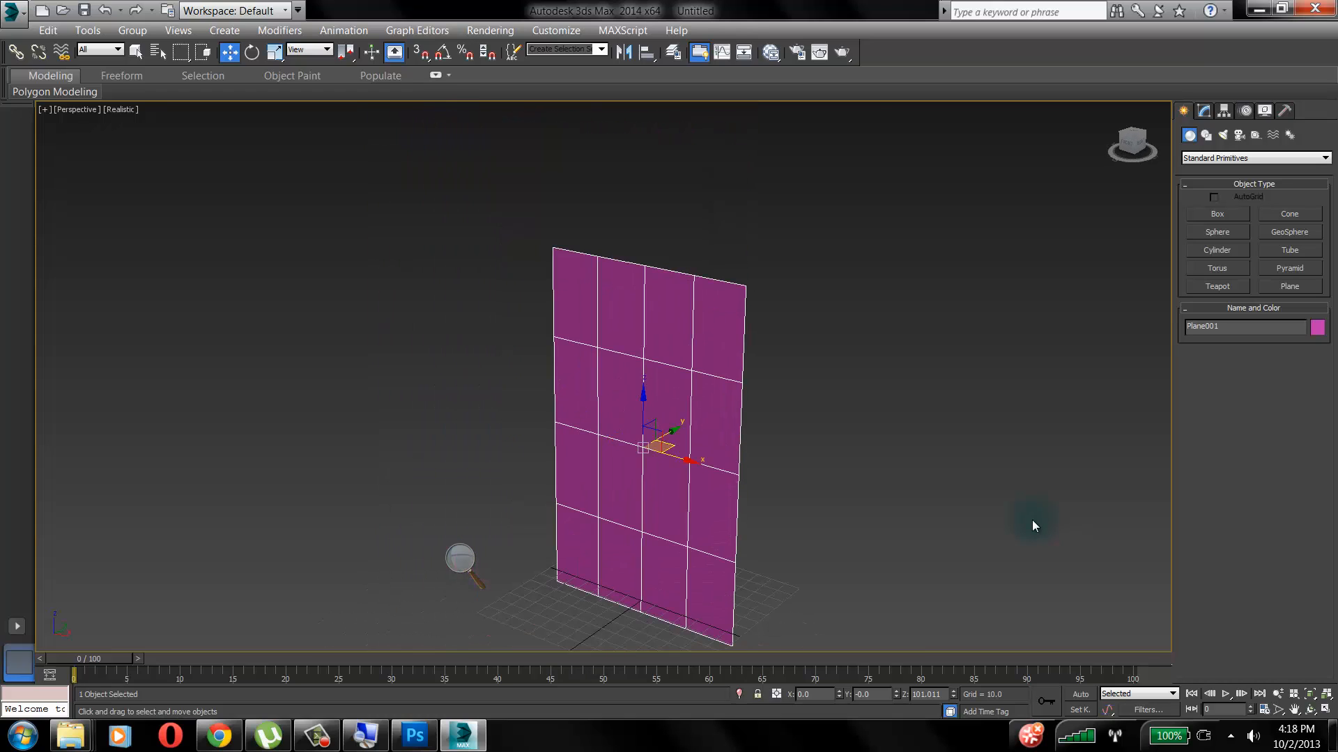
Show the plane's parameters and examine its length and width values under magnification
click(1204, 112)
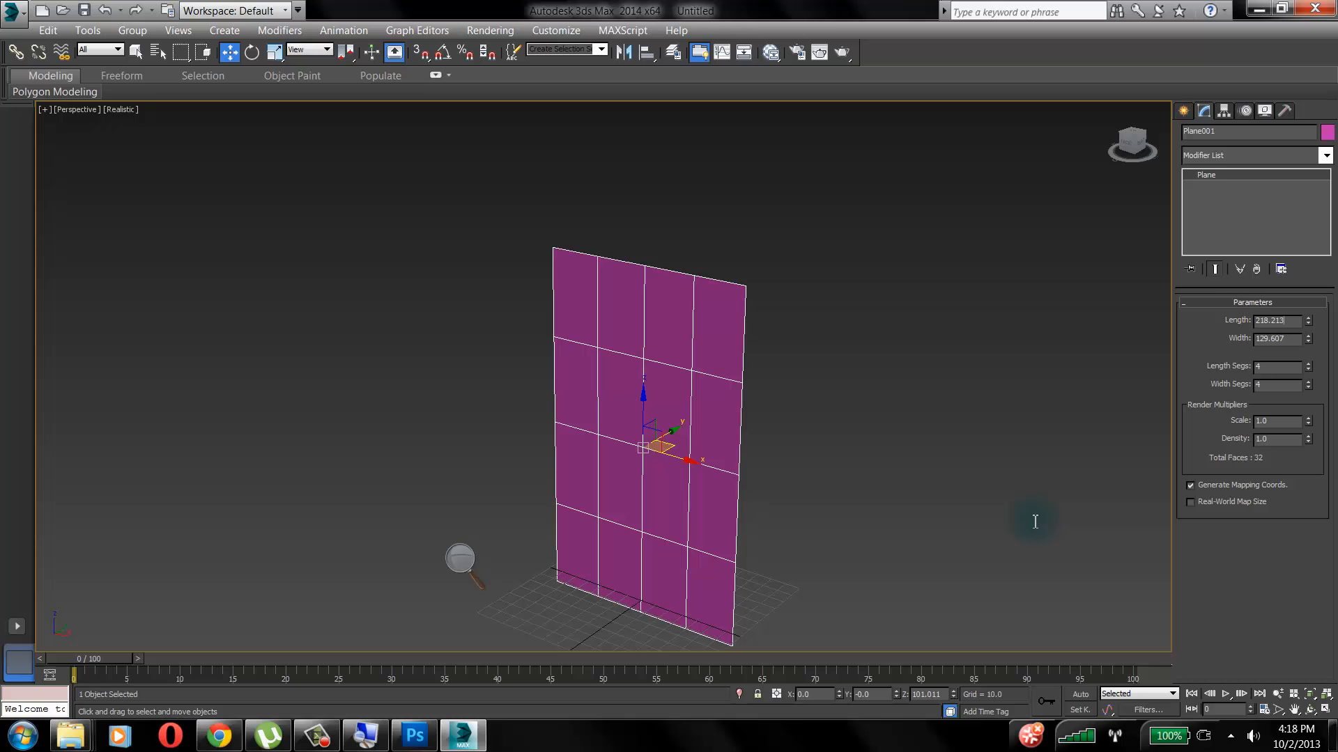
click(1286, 321)
key(super+plus)
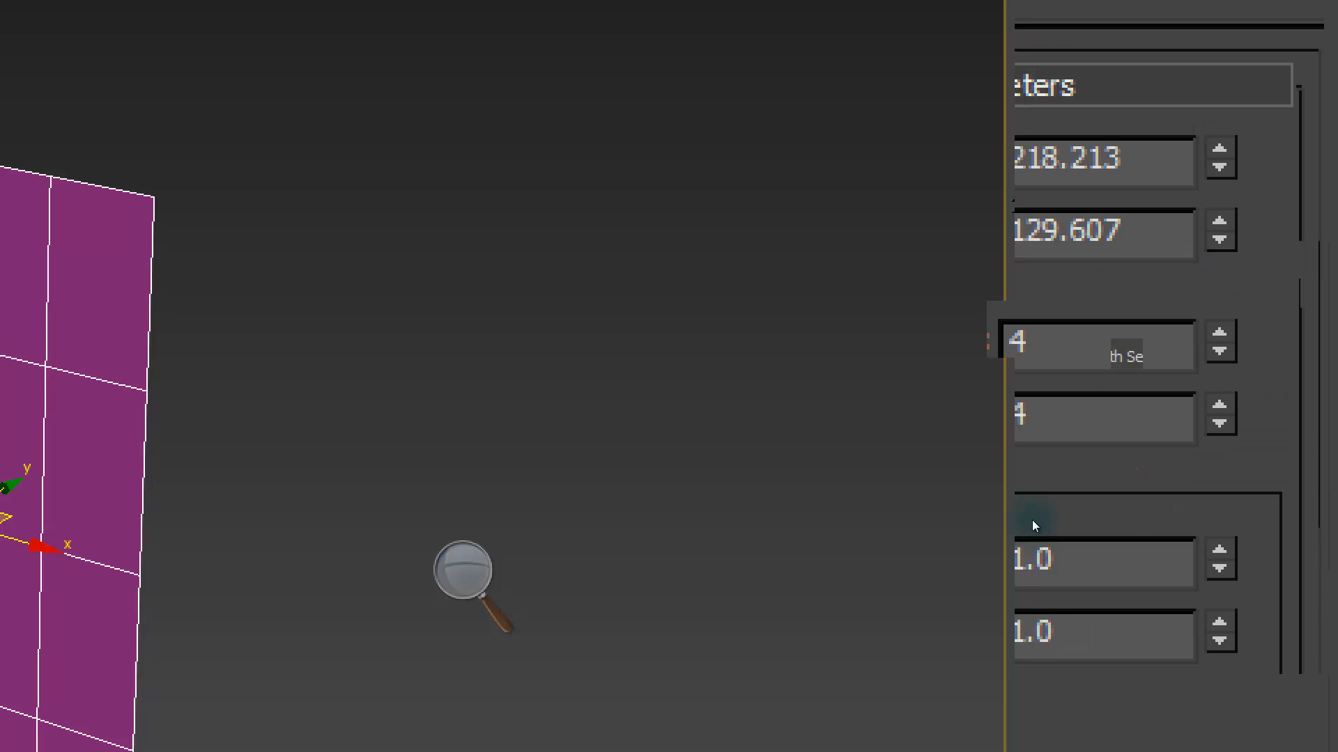
key(super+minus)
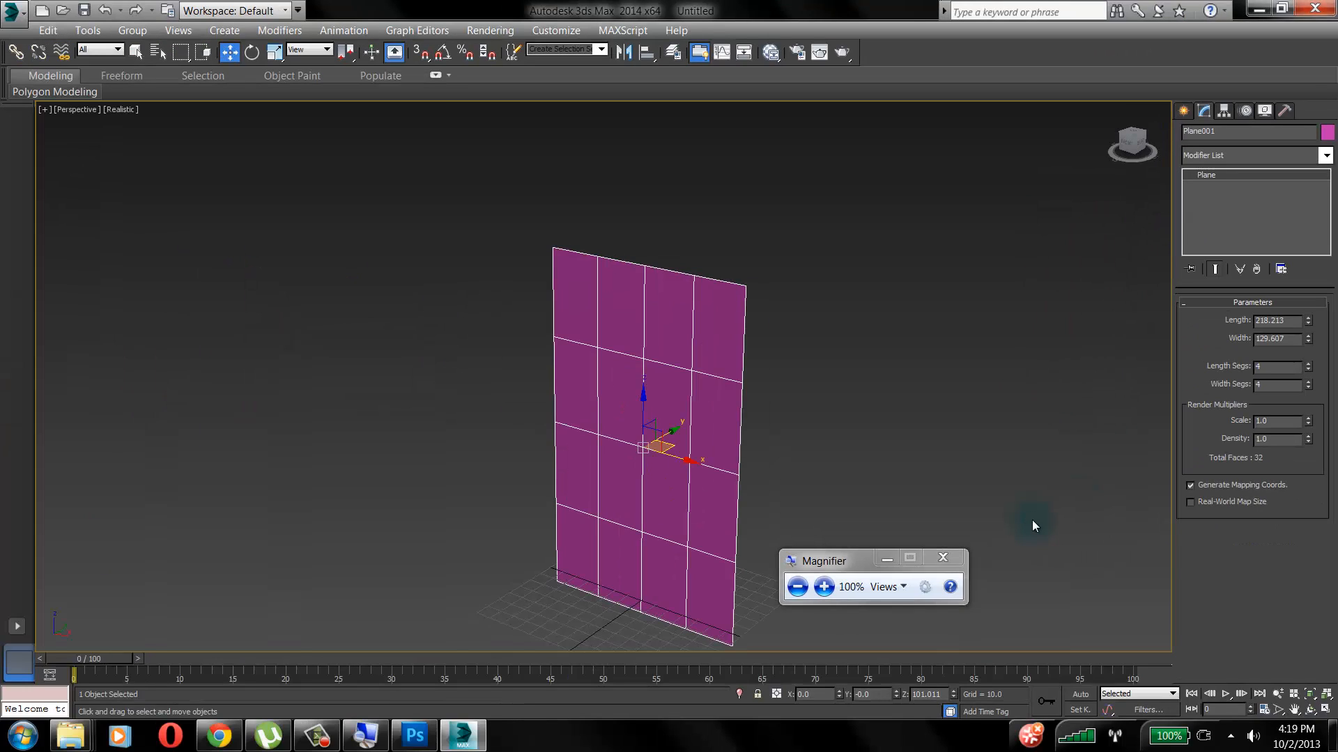
Set the display unit scale to Metric with Centimeters in Units Setup
key(super+plus)
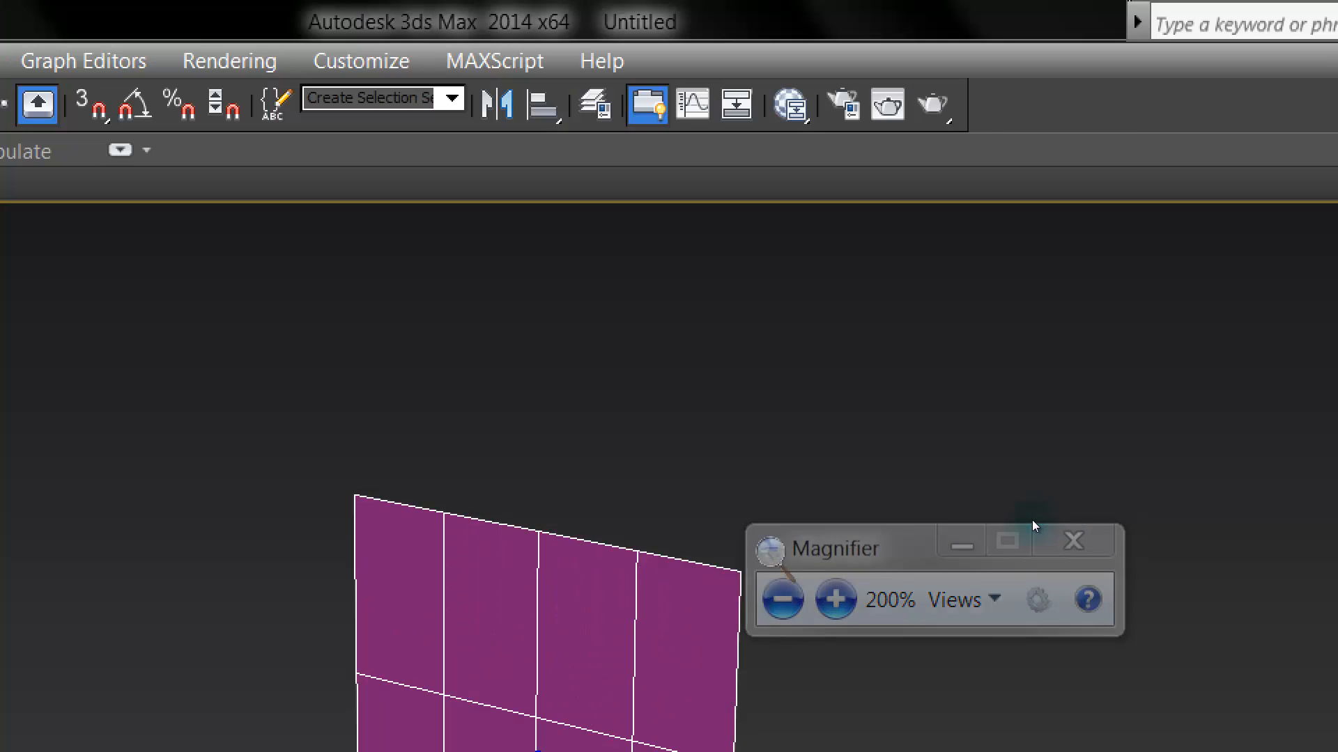
key(alt+u)
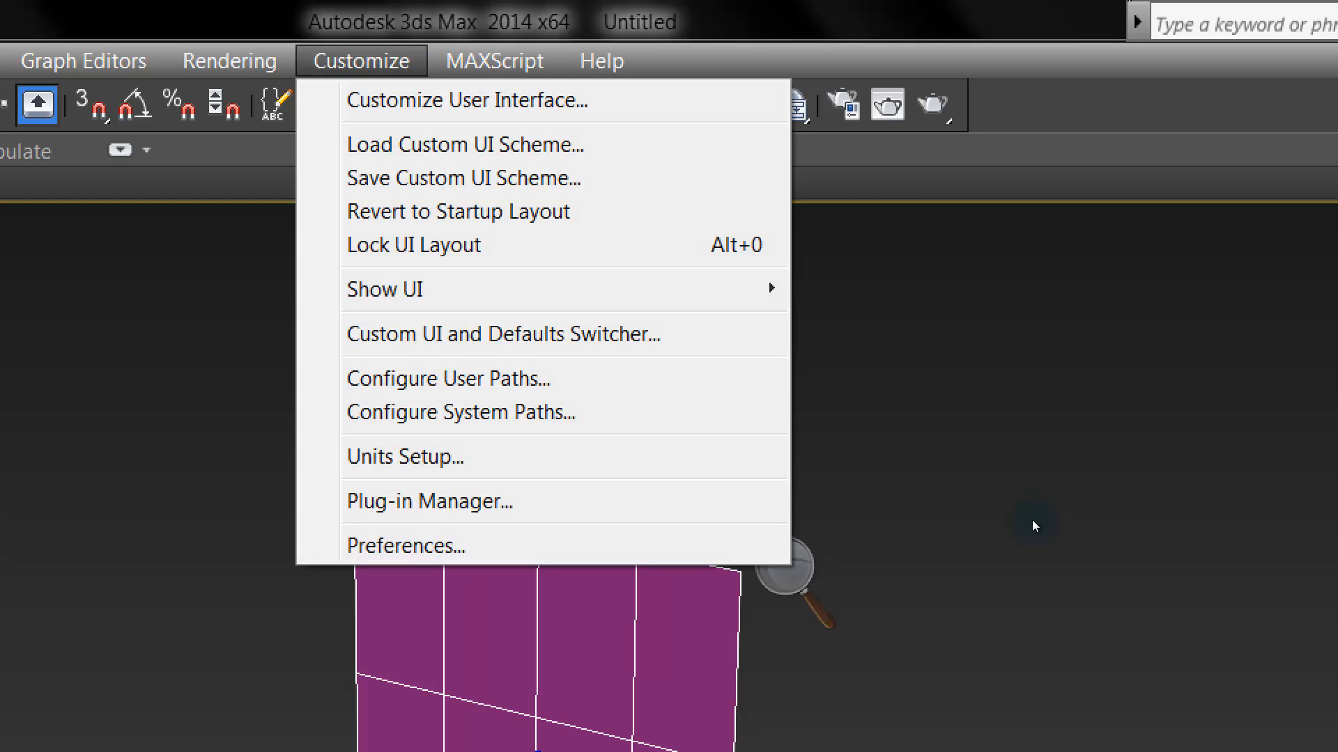
key(u)
key(u)
key(u)
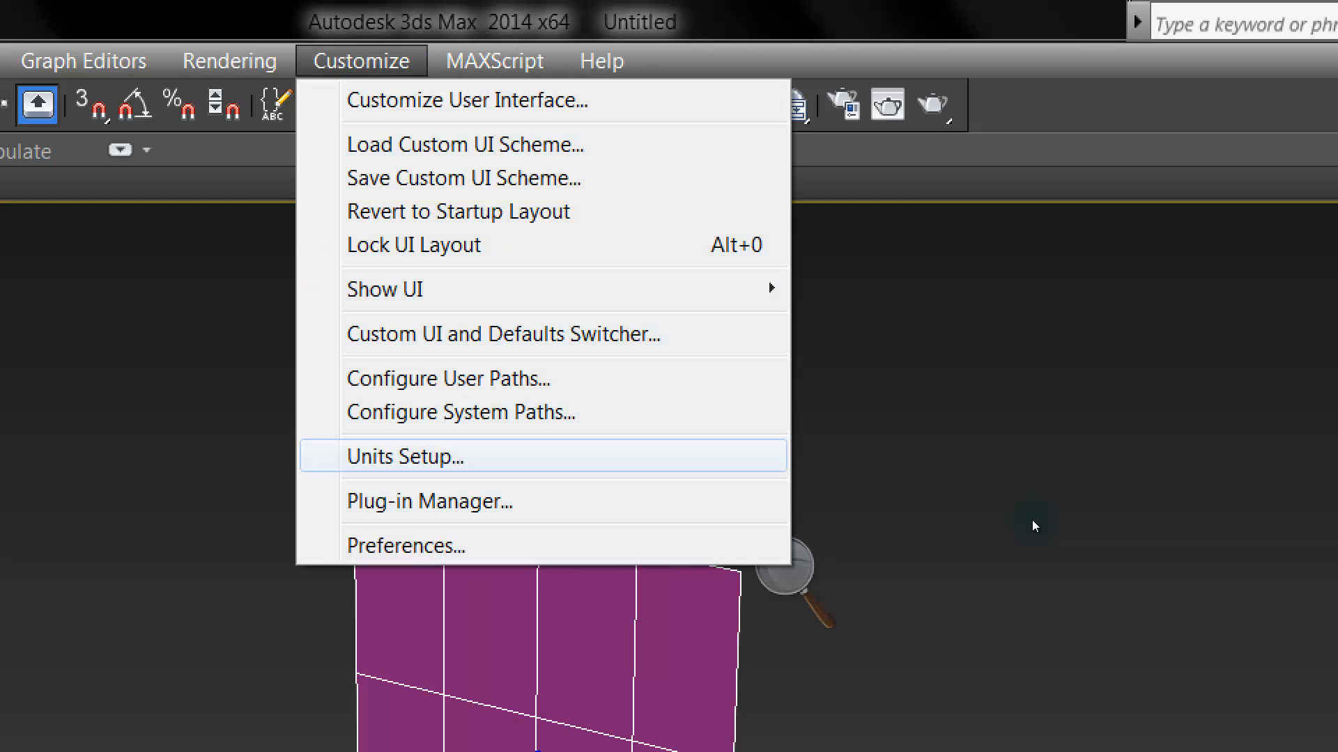
key(Return)
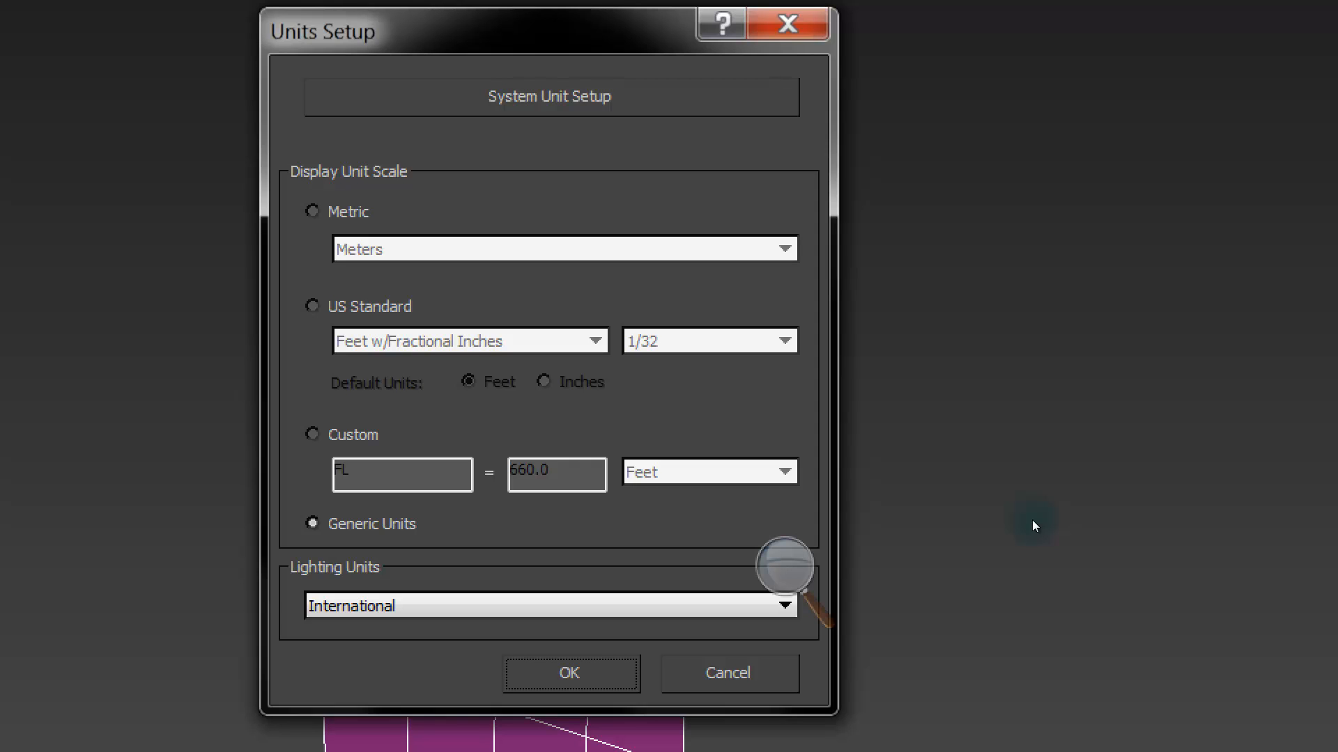
key(alt+m)
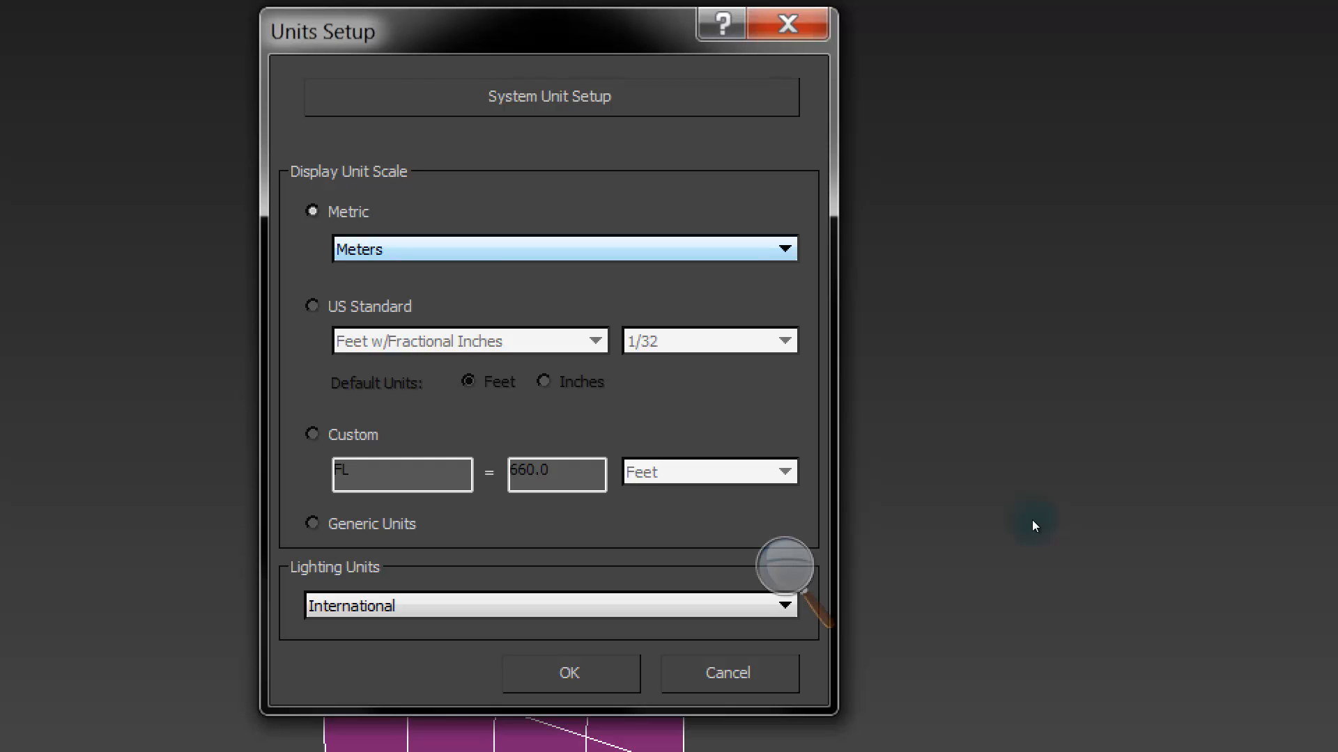
key(alt+Down)
key(Up)
key(Up)
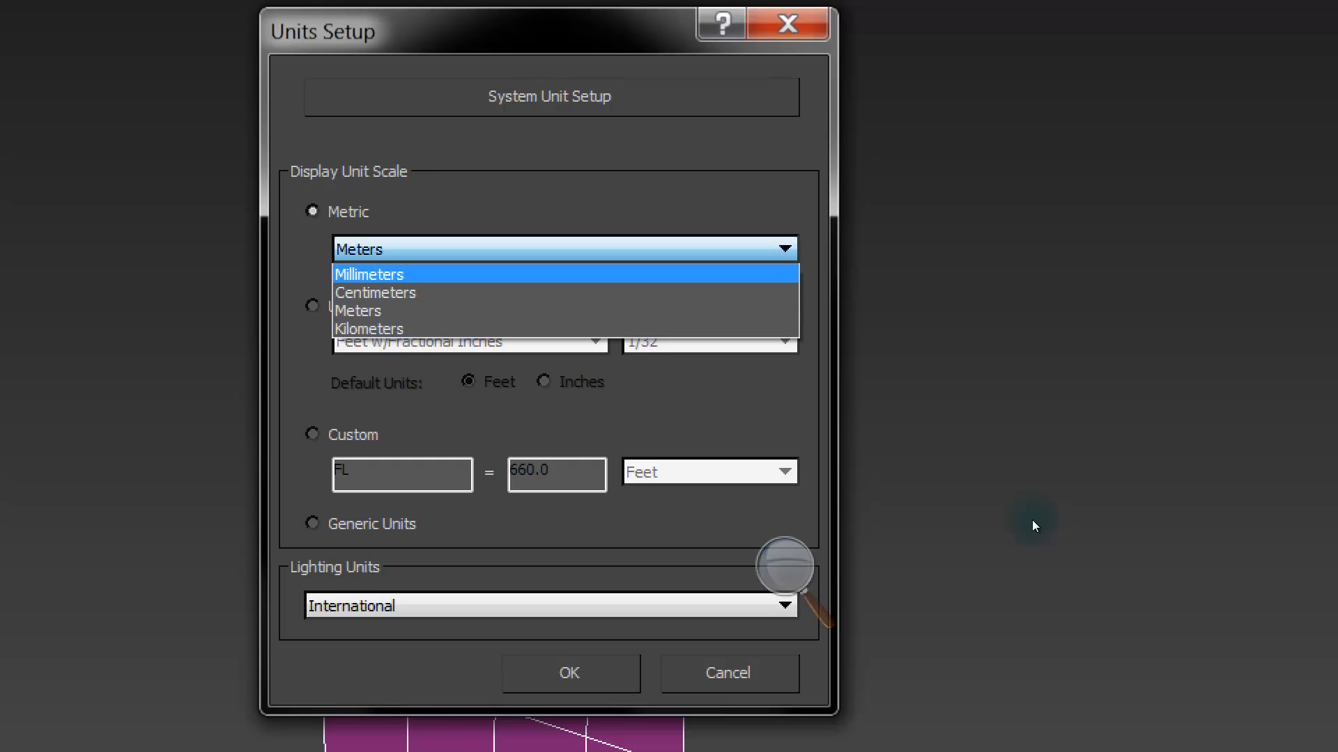
key(Down)
key(Return)
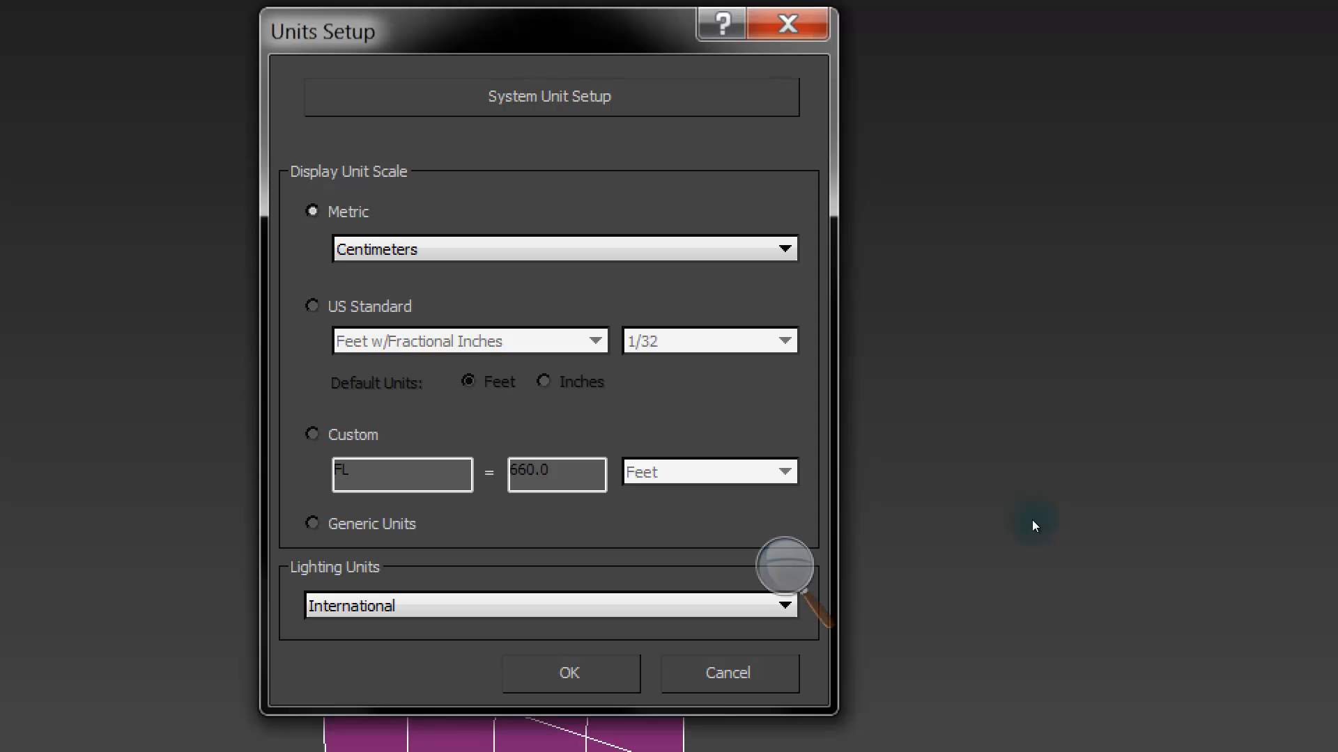
key(alt+Down)
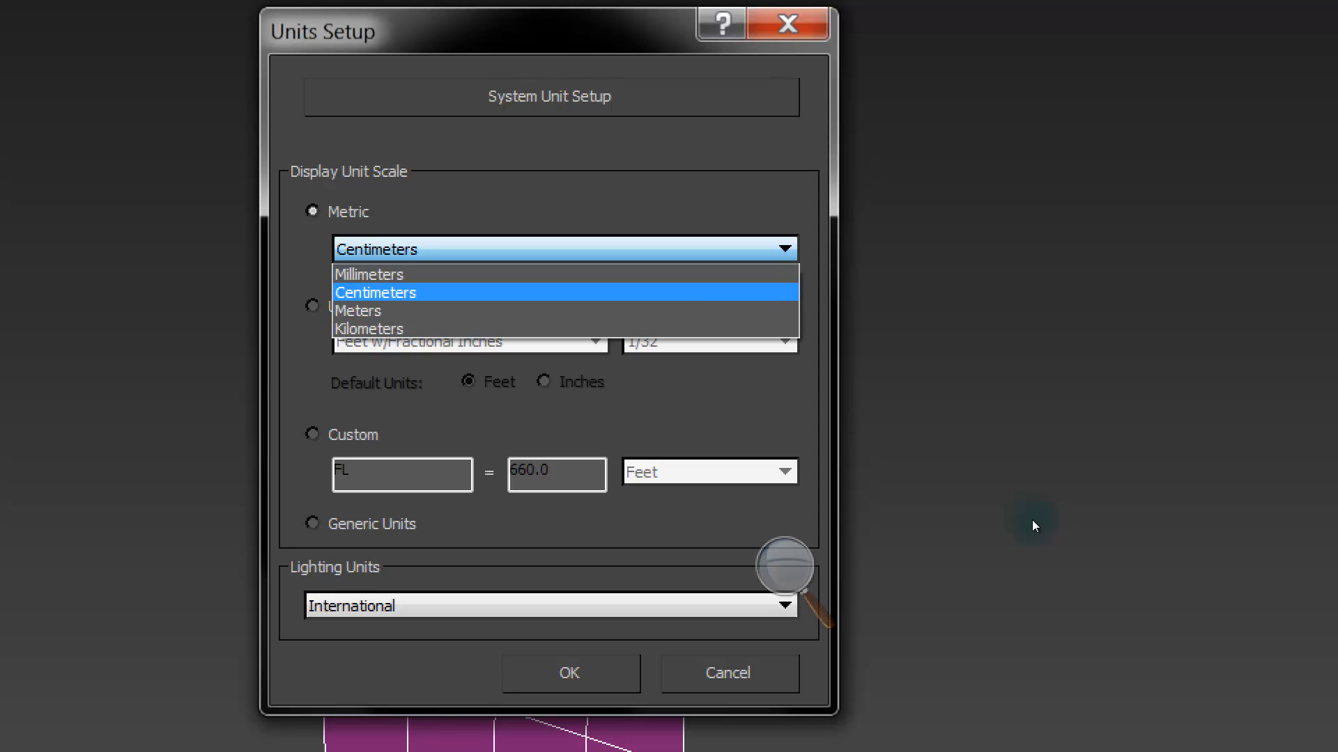
key(Escape)
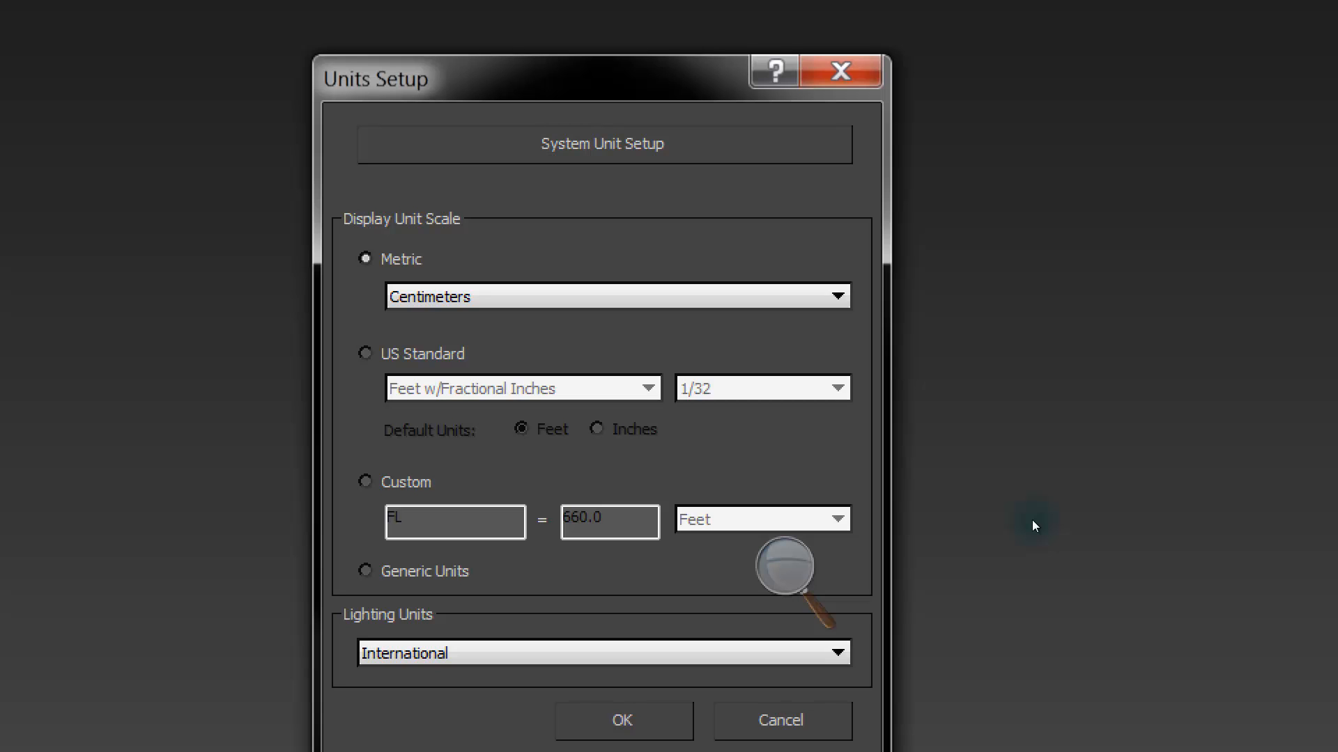
Set the system unit scale to 1 unit = 1.0 Centimeters and accept the unit settings
key(space)
mouse_move(599, 211)
mouse_down()
mouse_move(987, 145)
mouse_move(1016, 71)
mouse_move(1006, 75)
mouse_up()
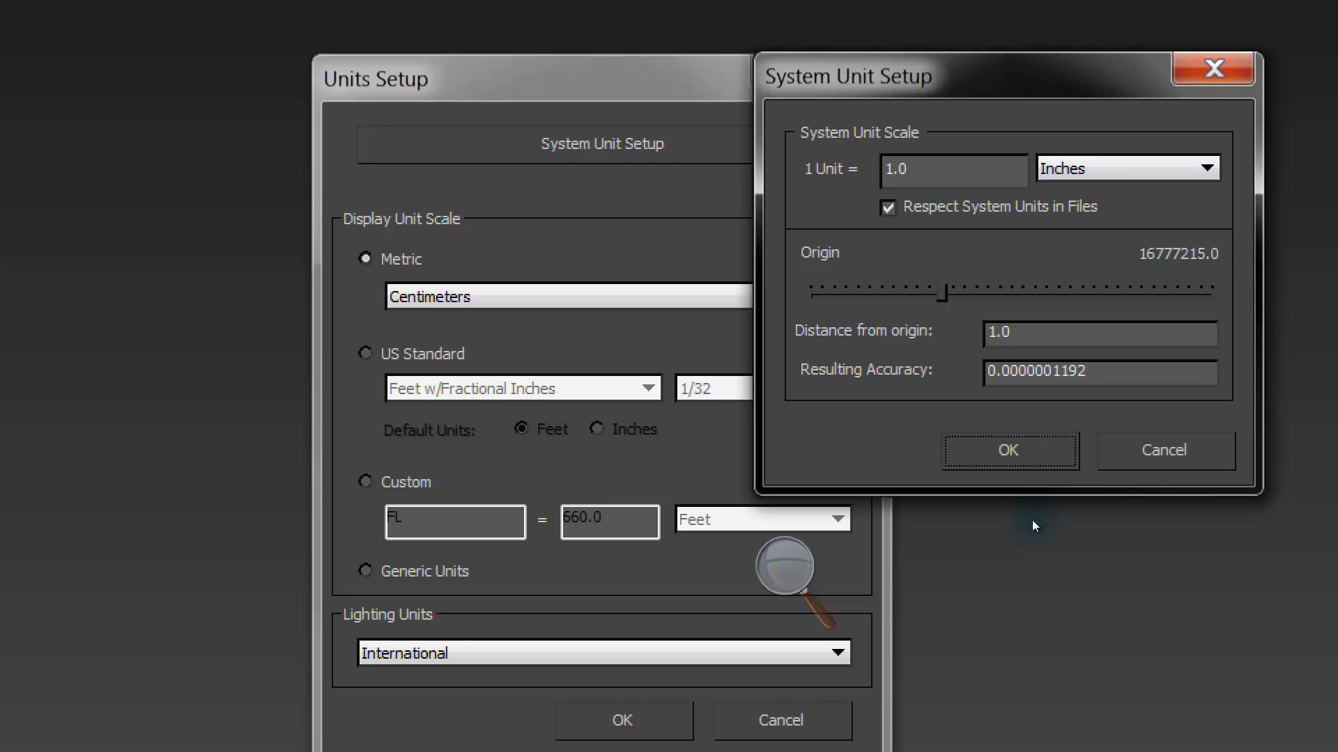
click(954, 169)
click(1129, 169)
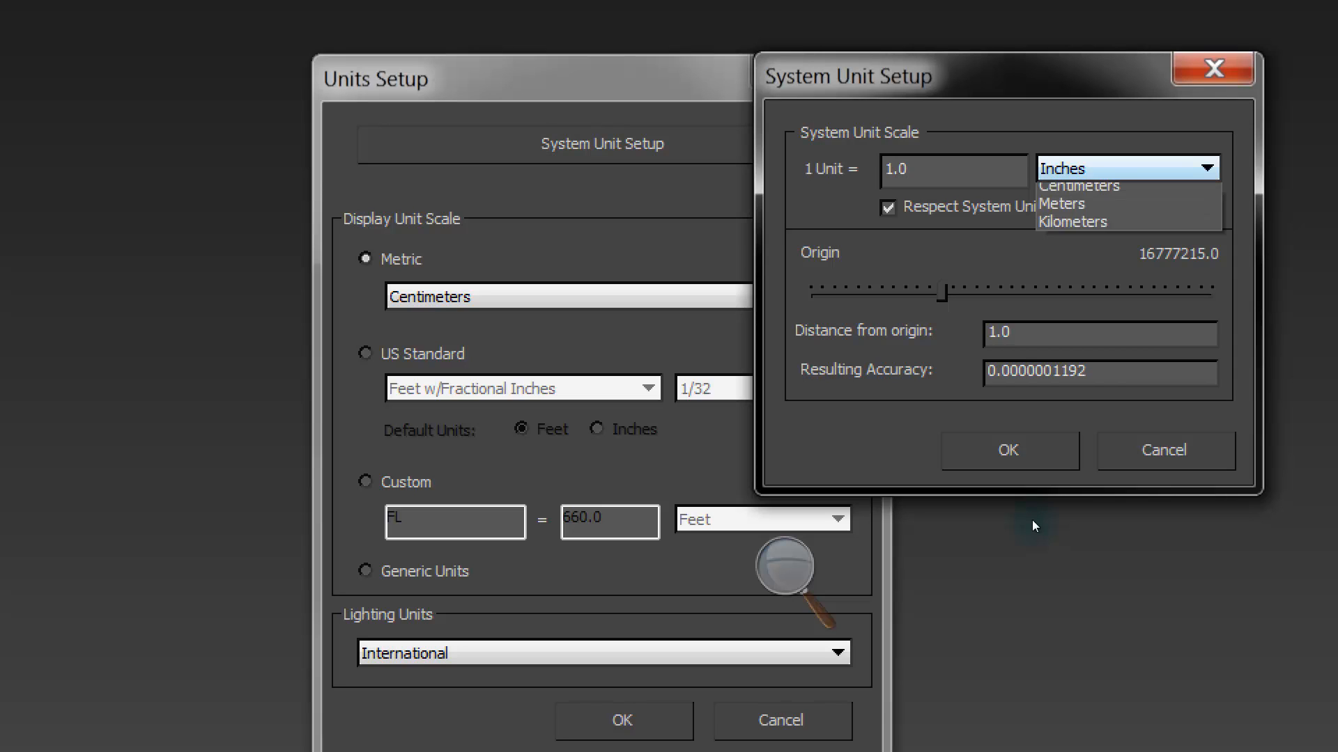
click(1114, 266)
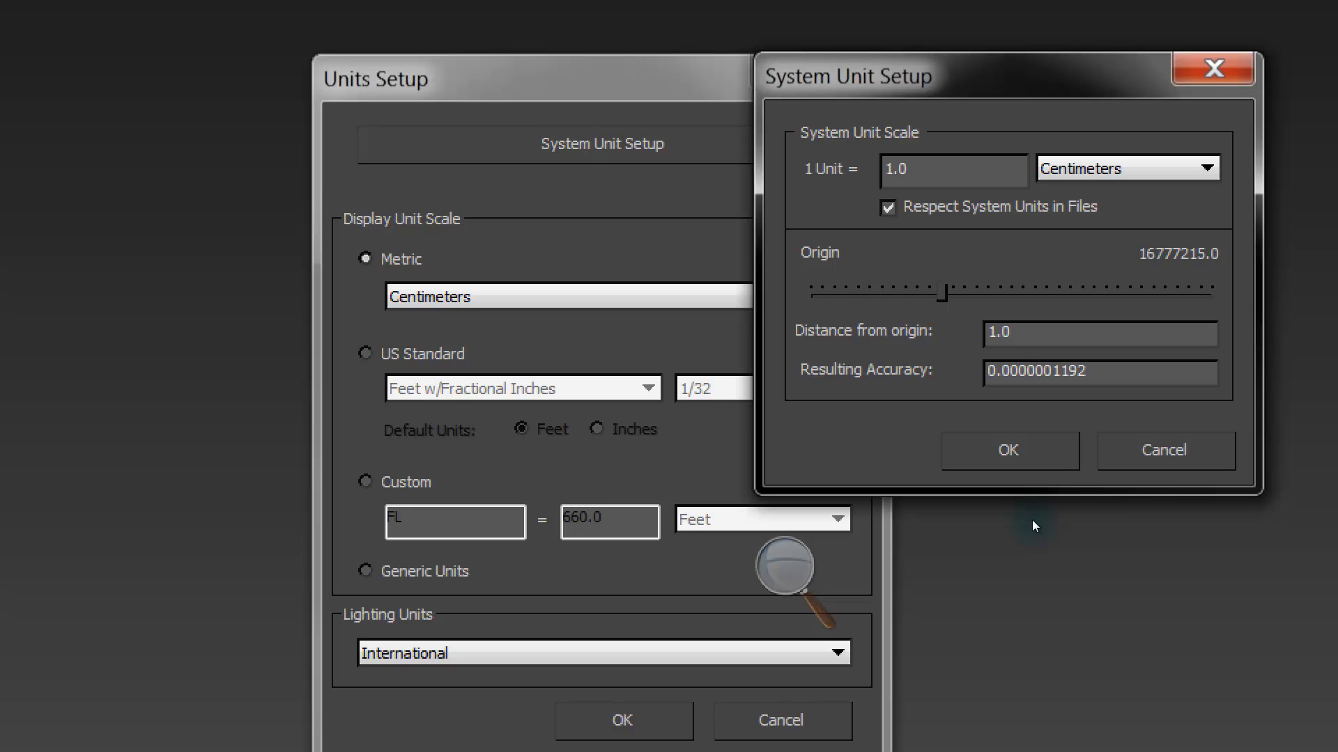
key(Return)
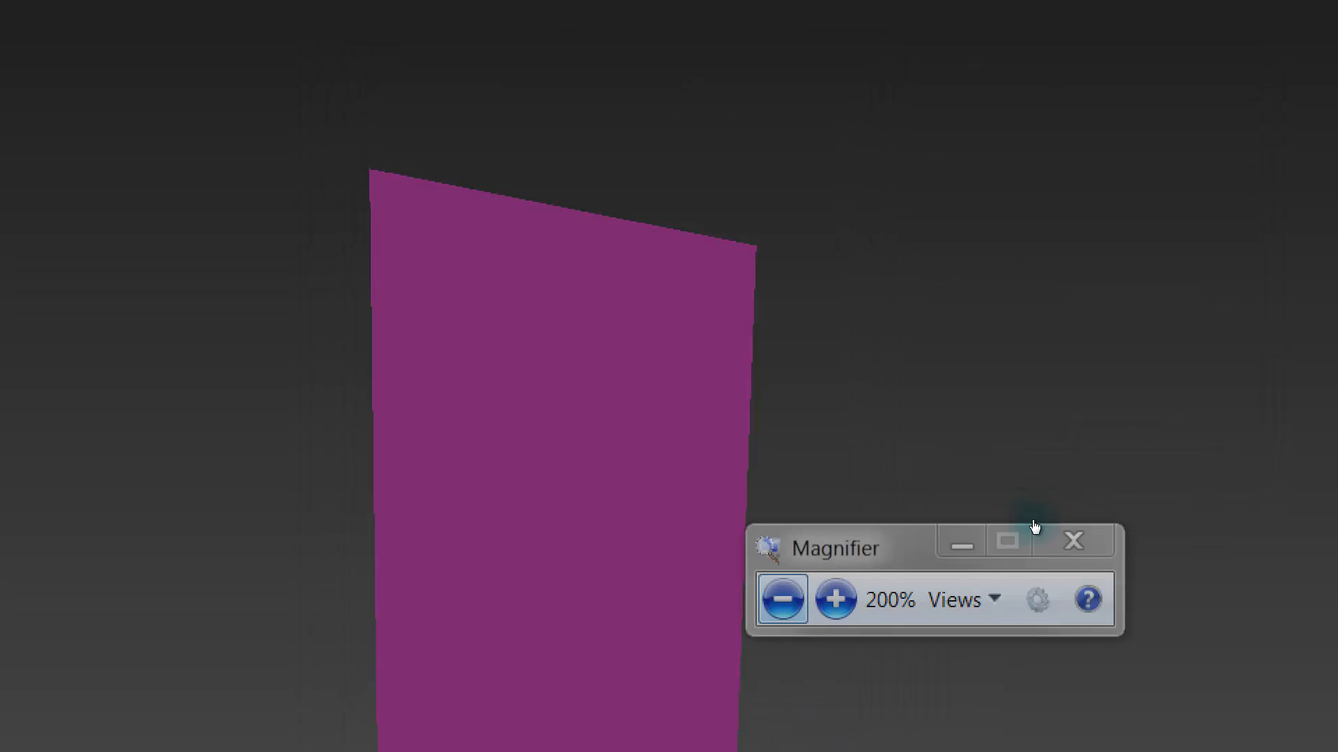
Select the plane and reduce its length segments to 1
key(super+minus)
click(655, 425)
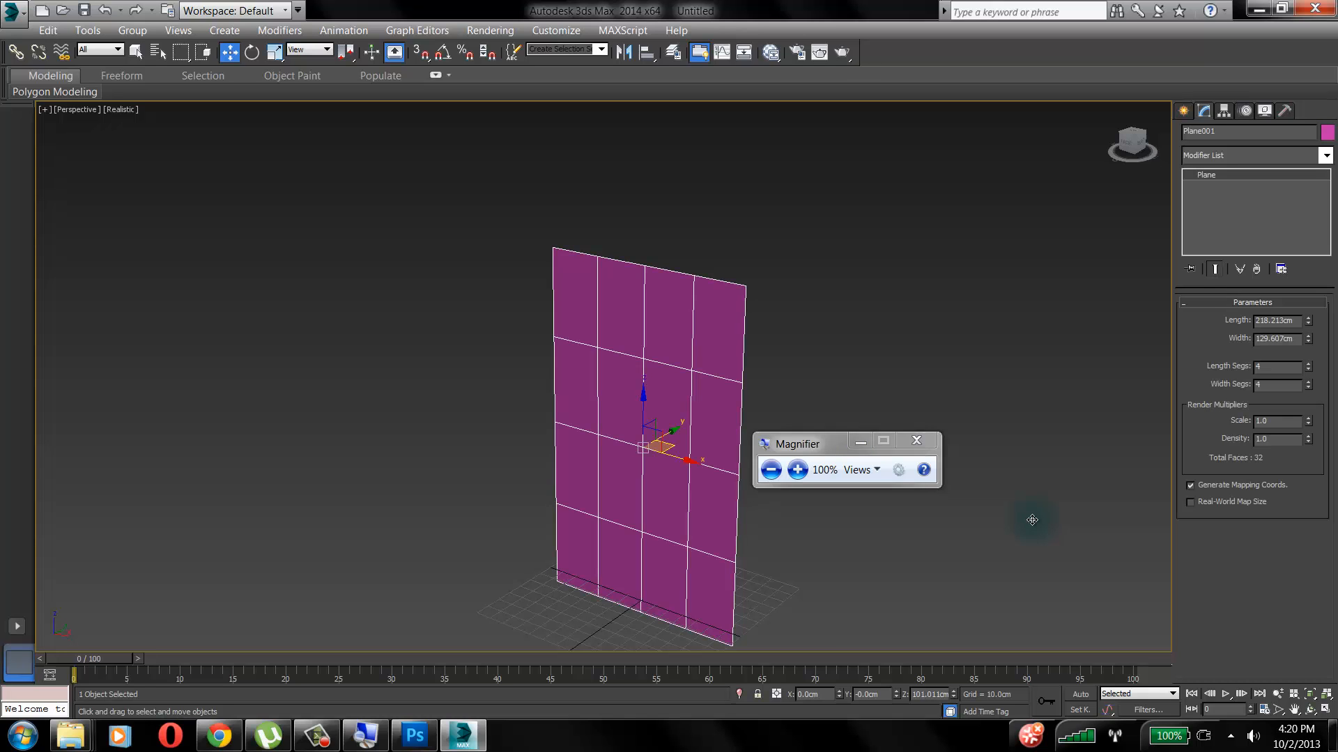
key(super+plus)
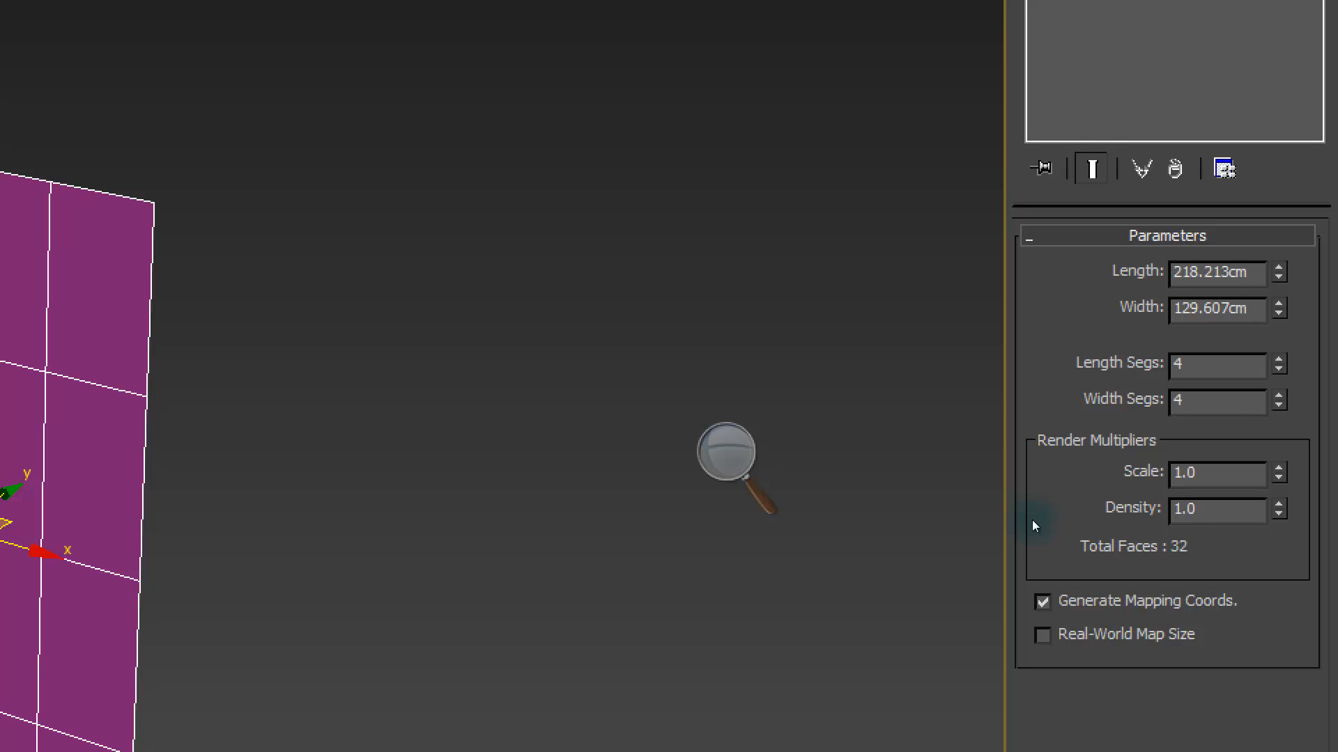
click(1279, 370)
click(1279, 370)
click(1278, 370)
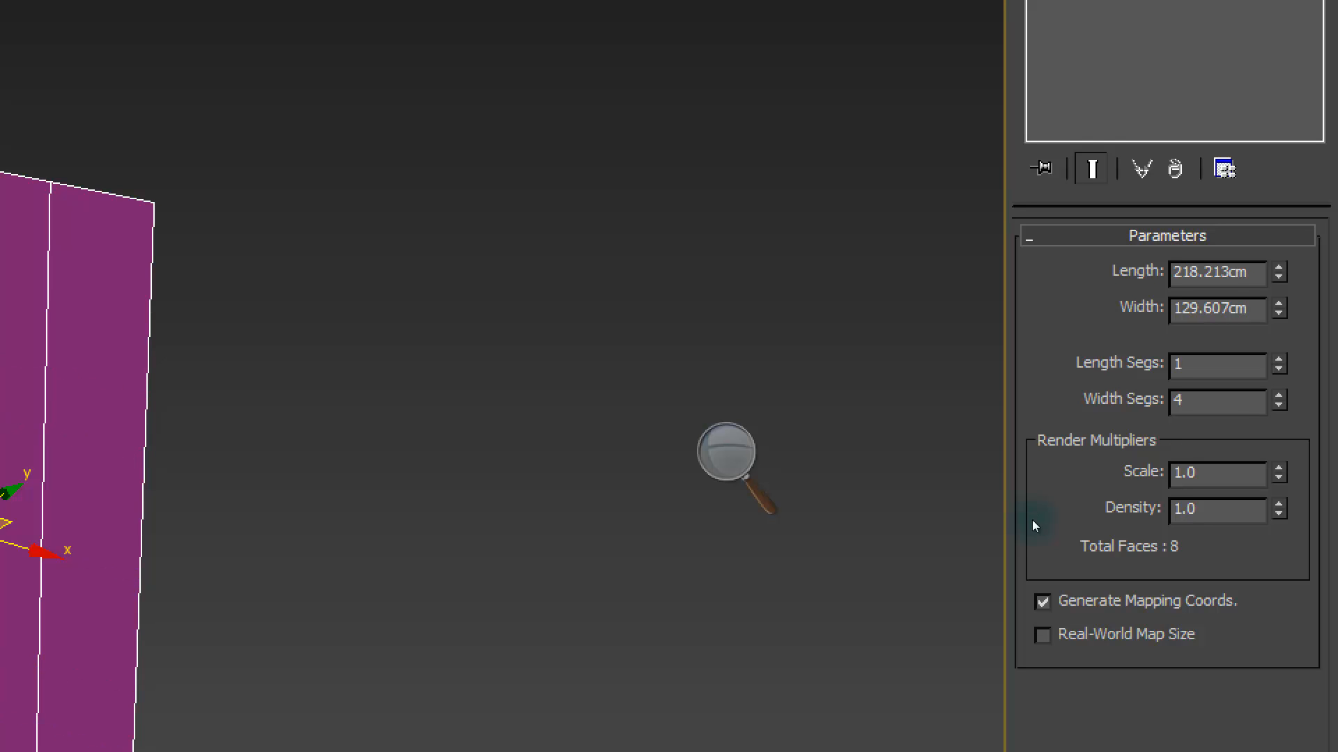
Reduce the plane's width segments to 1 and return the screen magnification to 100%
click(1278, 406)
click(1278, 406)
click(1279, 406)
middle_drag(104, 453, 404, 395)
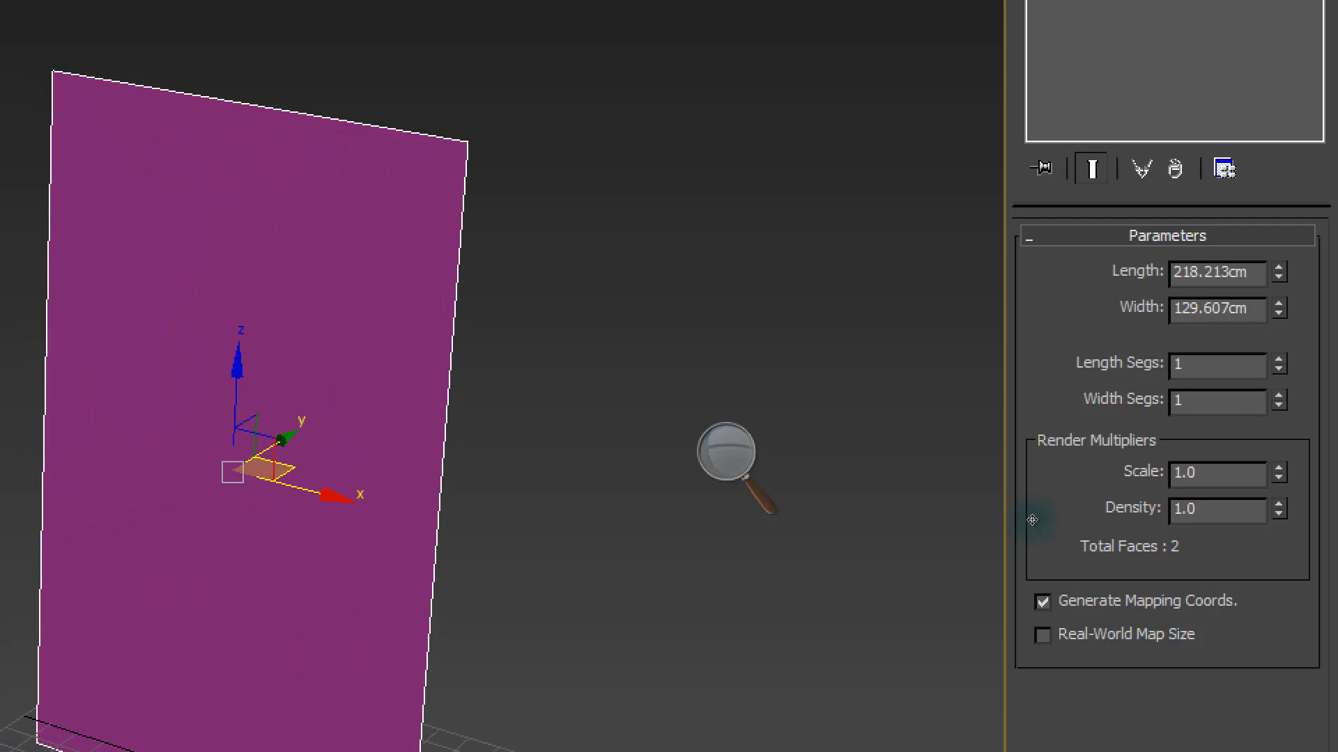
key(super+minus)
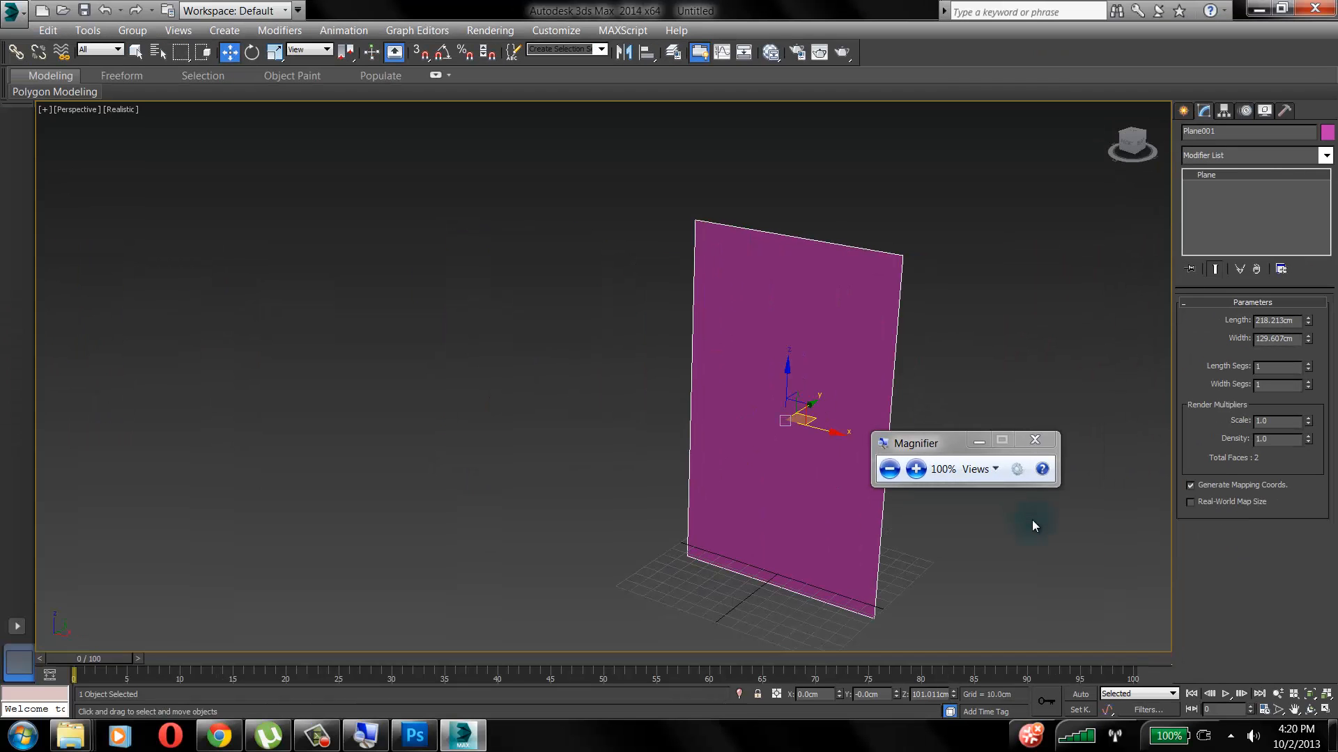
Switch to Photoshop, activate police_front.jpg, and open its Image Size settings
key(alt+Tab)
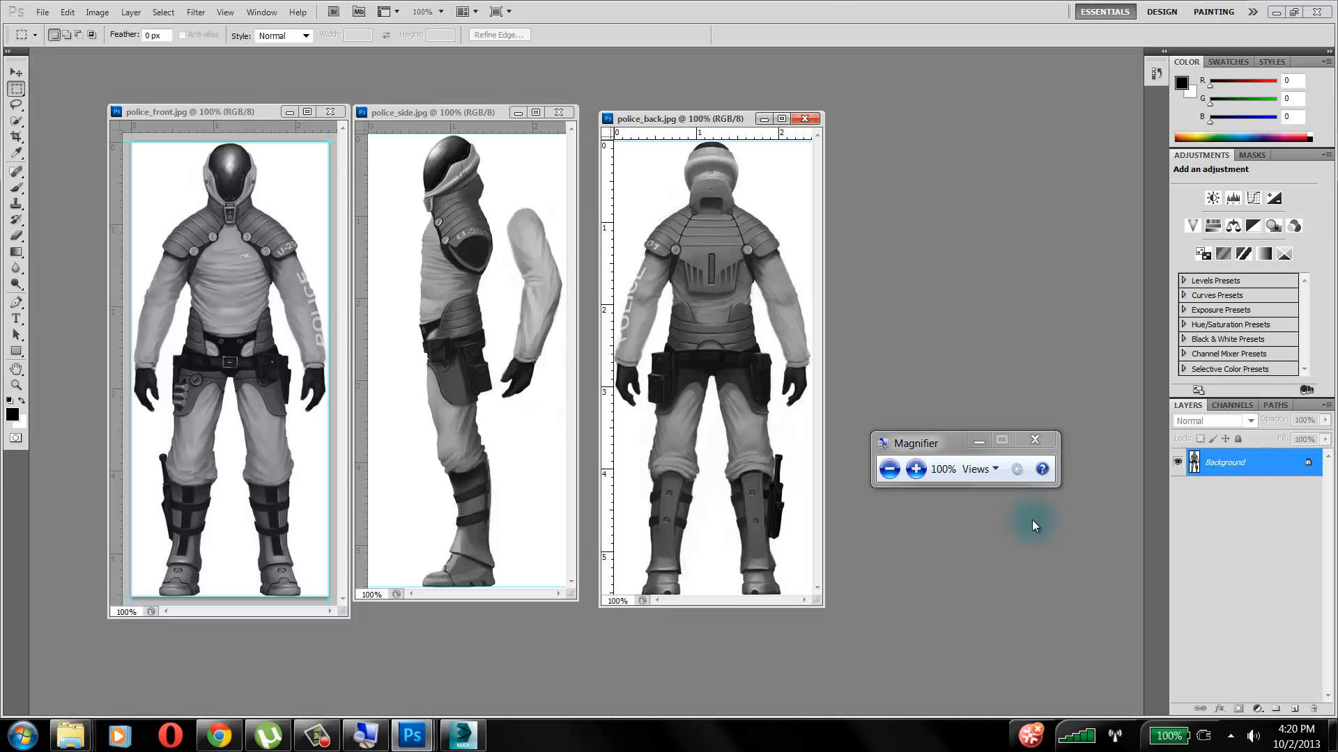
key(ctrl+Tab)
key(alt+i)
key(Down)
key(Down)
key(Down)
key(Down)
key(Down)
key(Down)
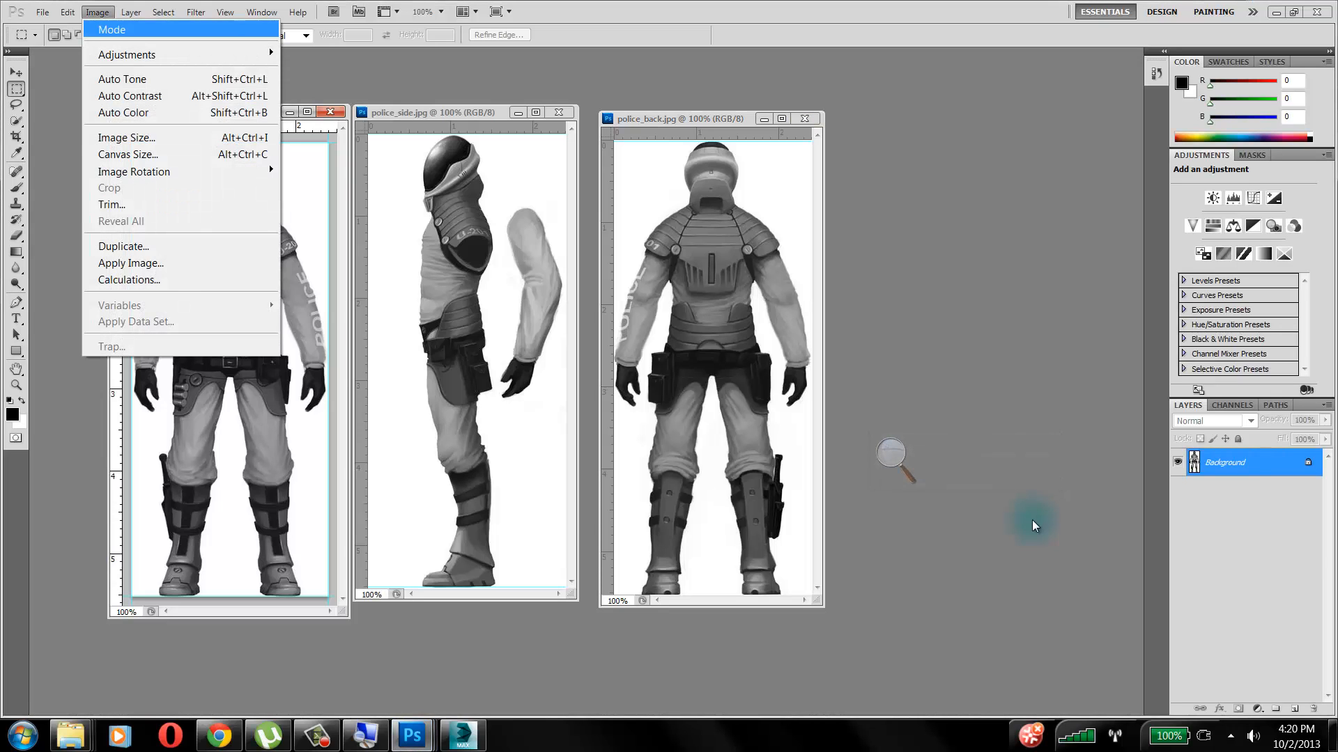
key(Return)
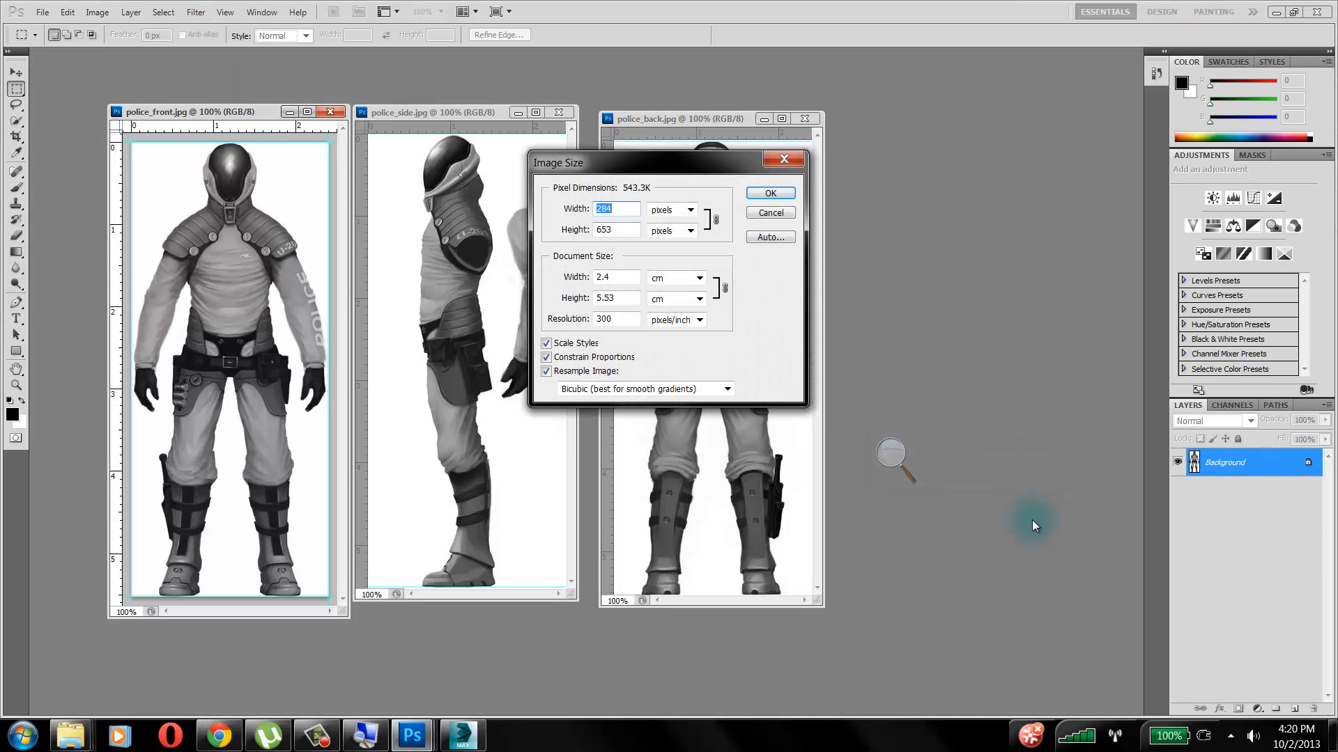
Examine the document width and height of police_front.jpg under magnification, then close the Image Size settings
click(617, 277)
click(893, 454)
click(915, 468)
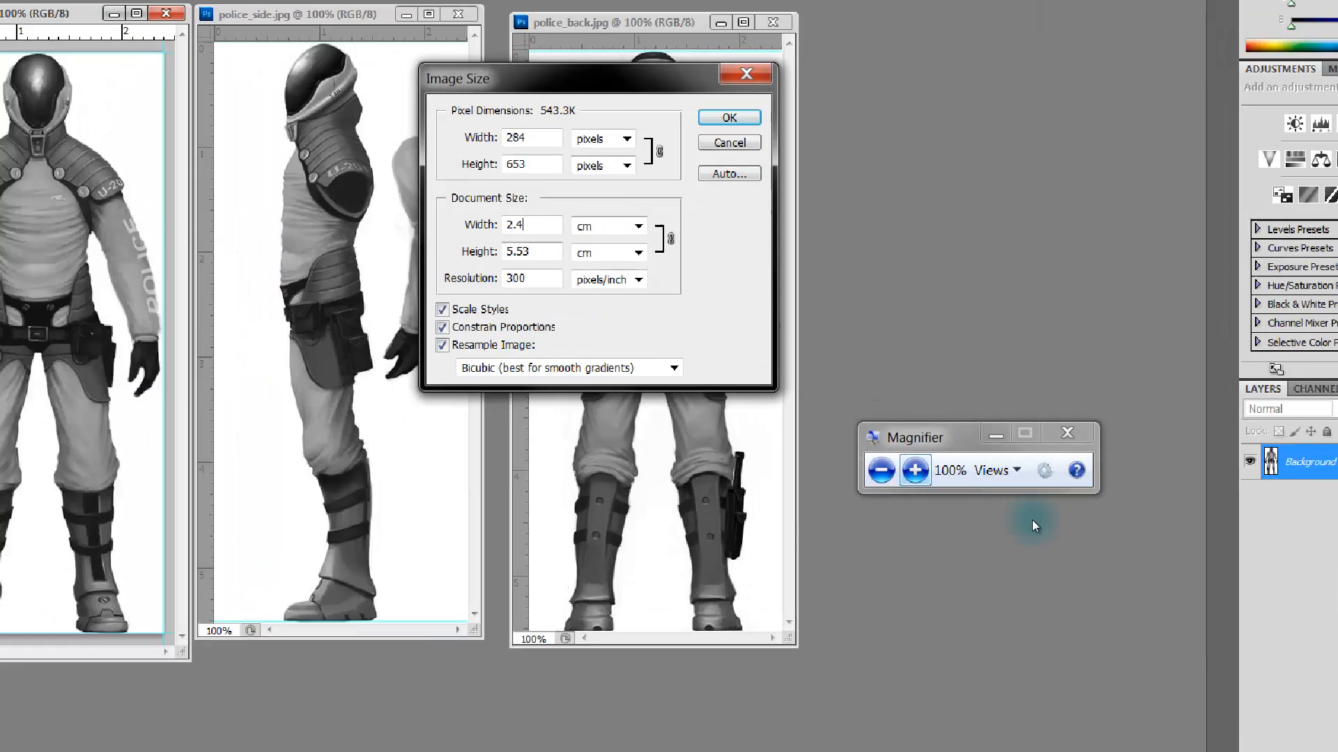
key(ctrl+a)
key(Tab)
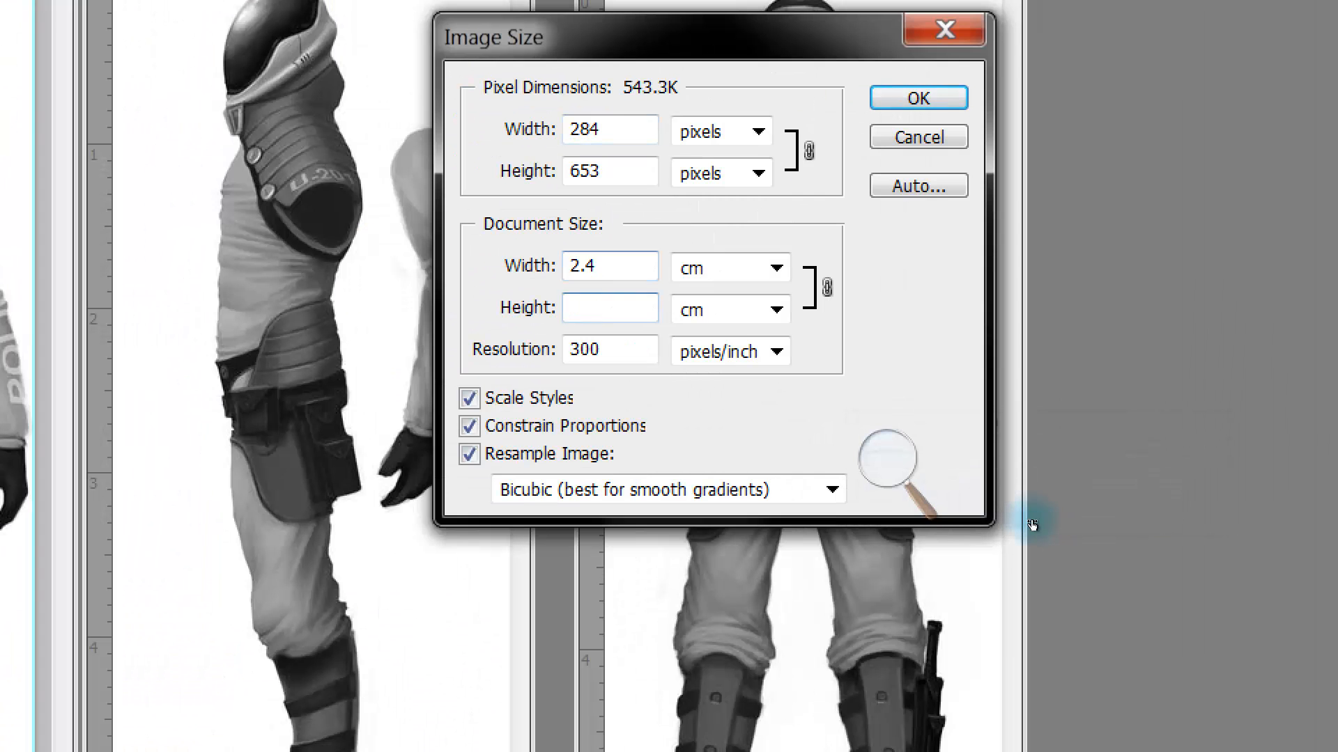
click(608, 267)
click(614, 308)
key(shift+Tab)
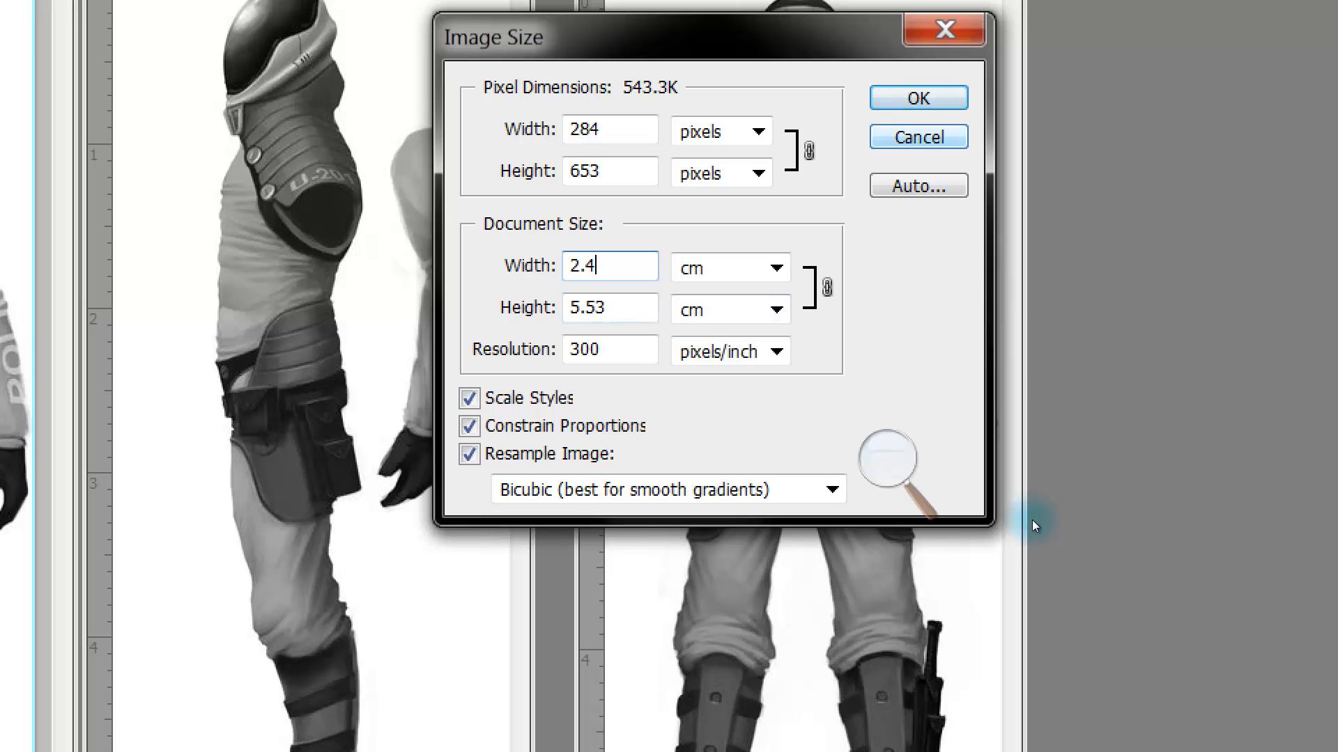
key(Return)
key(super+minus)
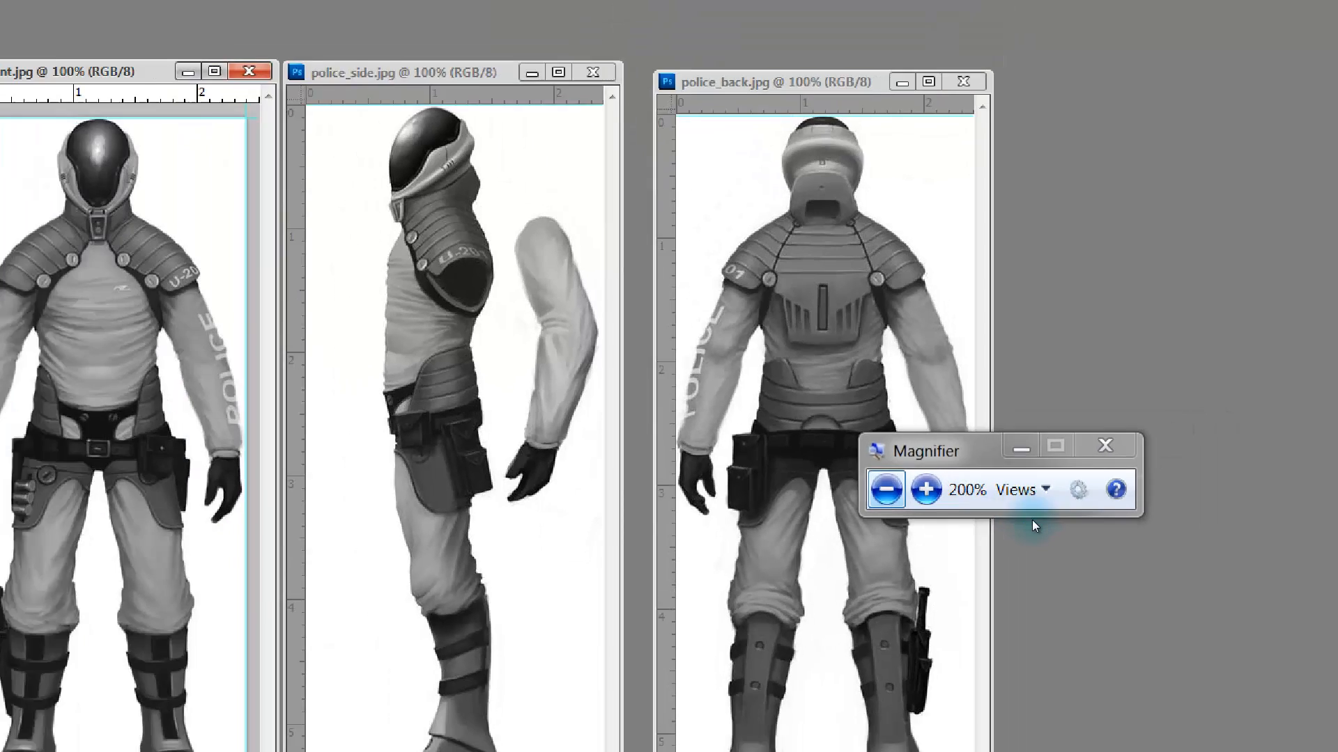
Switch back to 3ds Max and set the plane's length to 5.53 cm
key(alt+Tab)
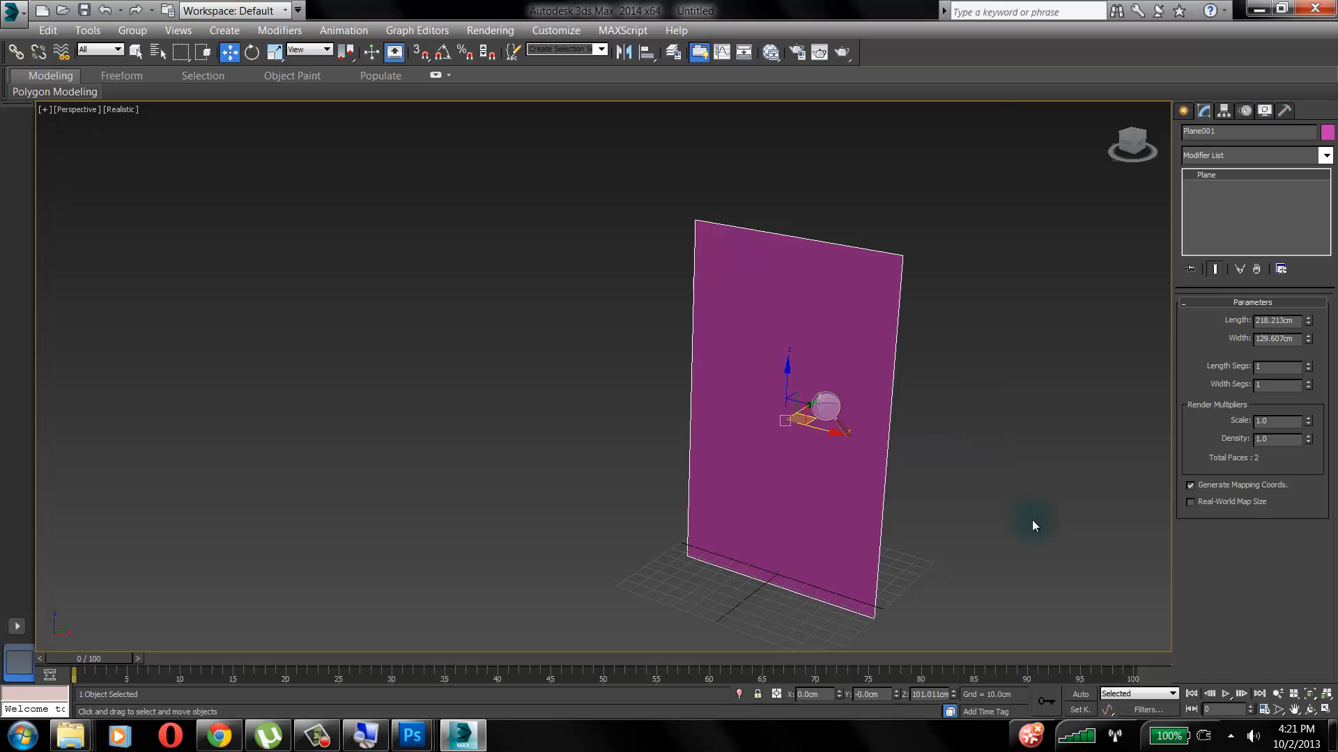
key(super+plus)
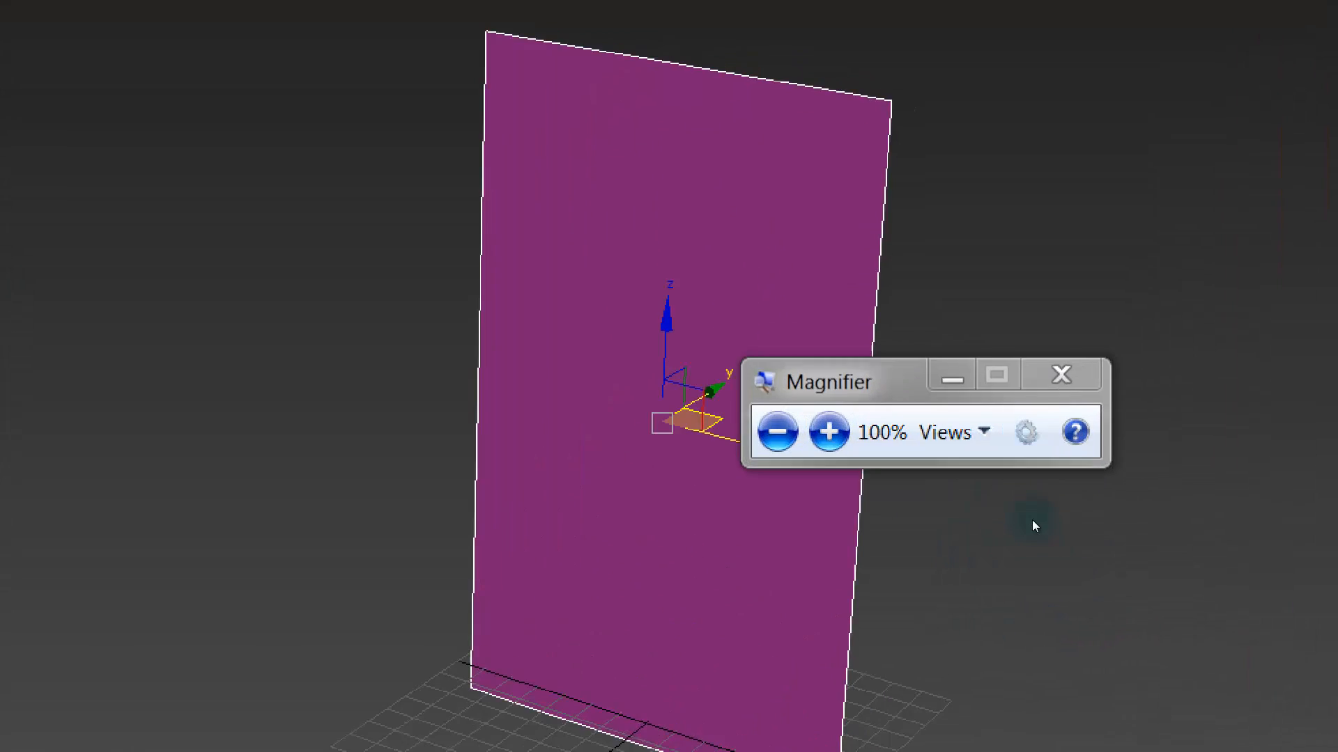
key(Tab)
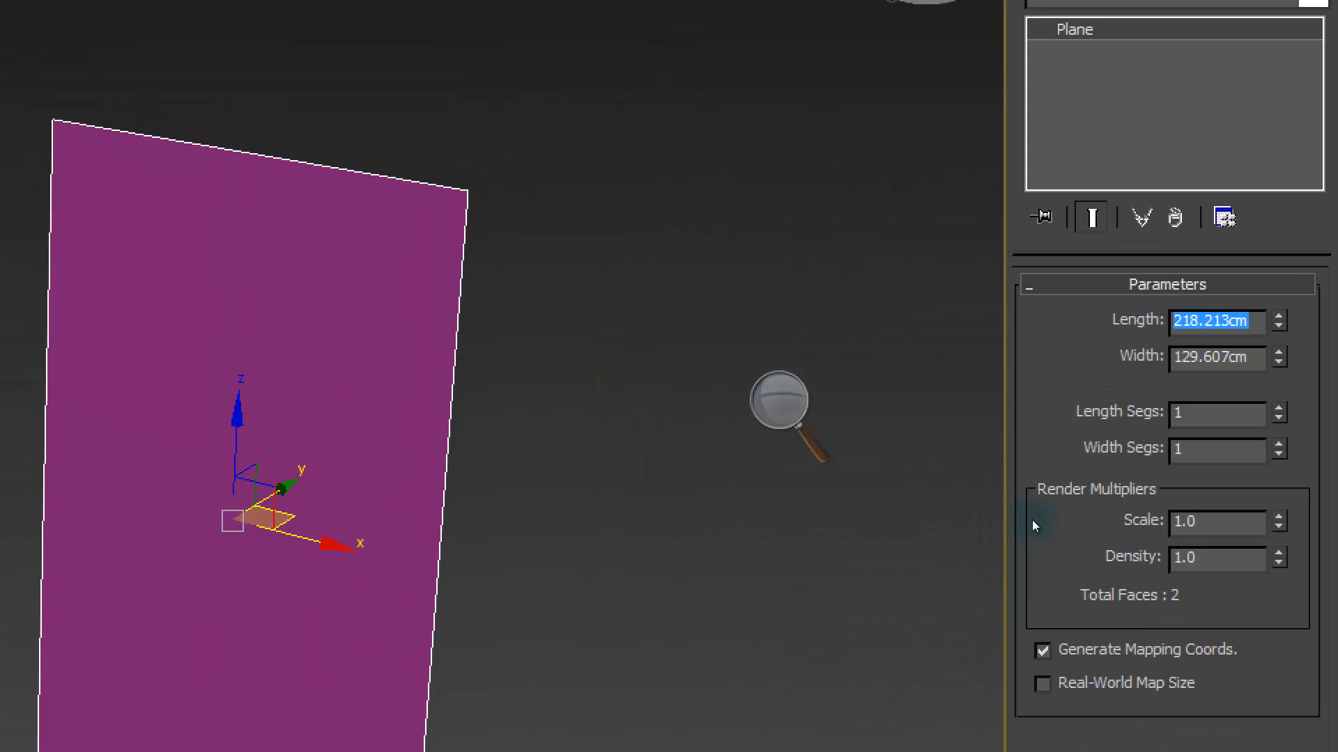
middle_drag(1034, 526, 1209, 471)
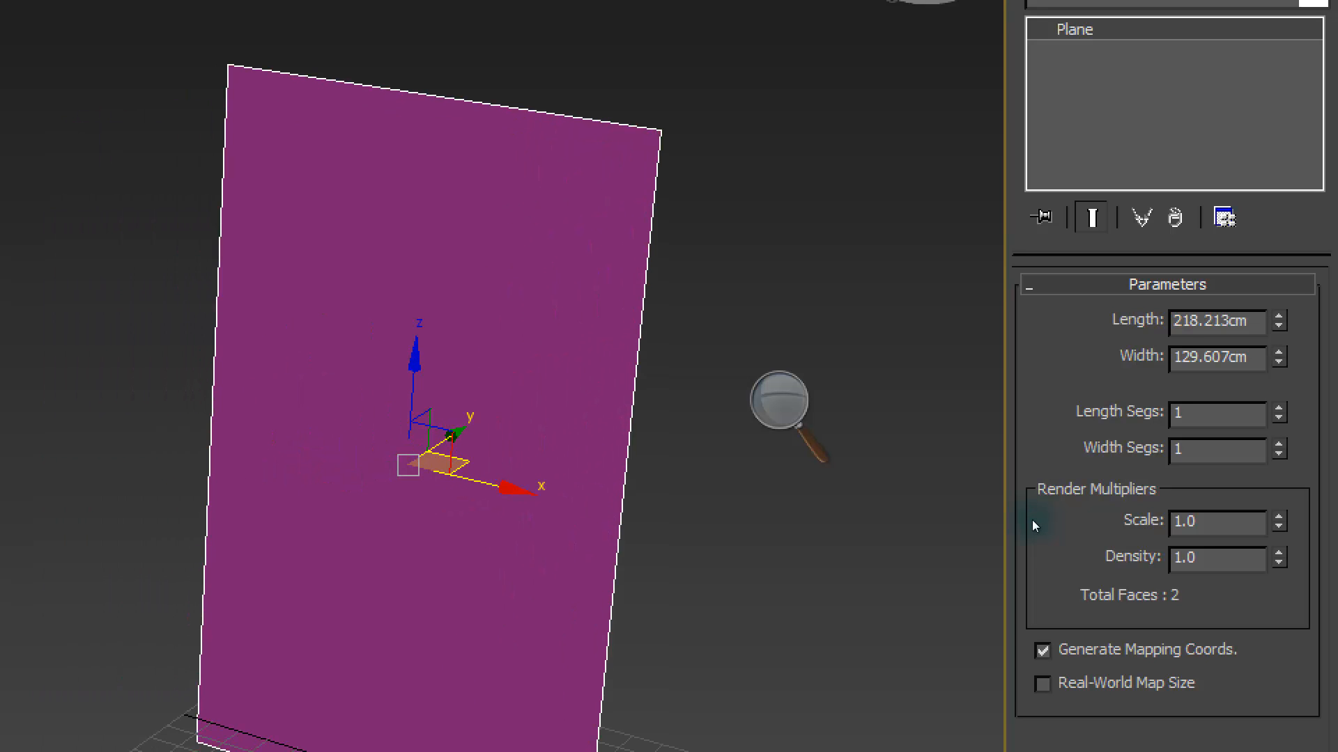
drag(1278, 319, 1156, 321)
text(5)
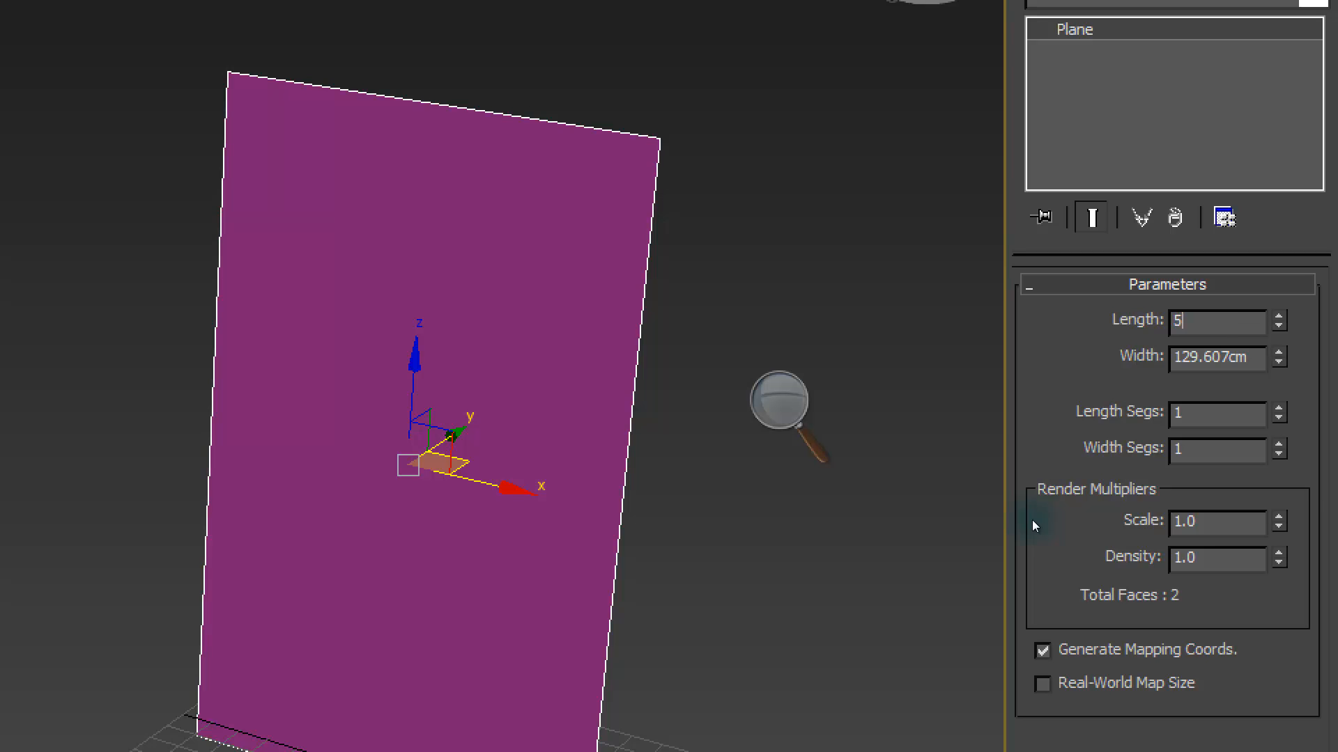
text(.53)
key(Tab)
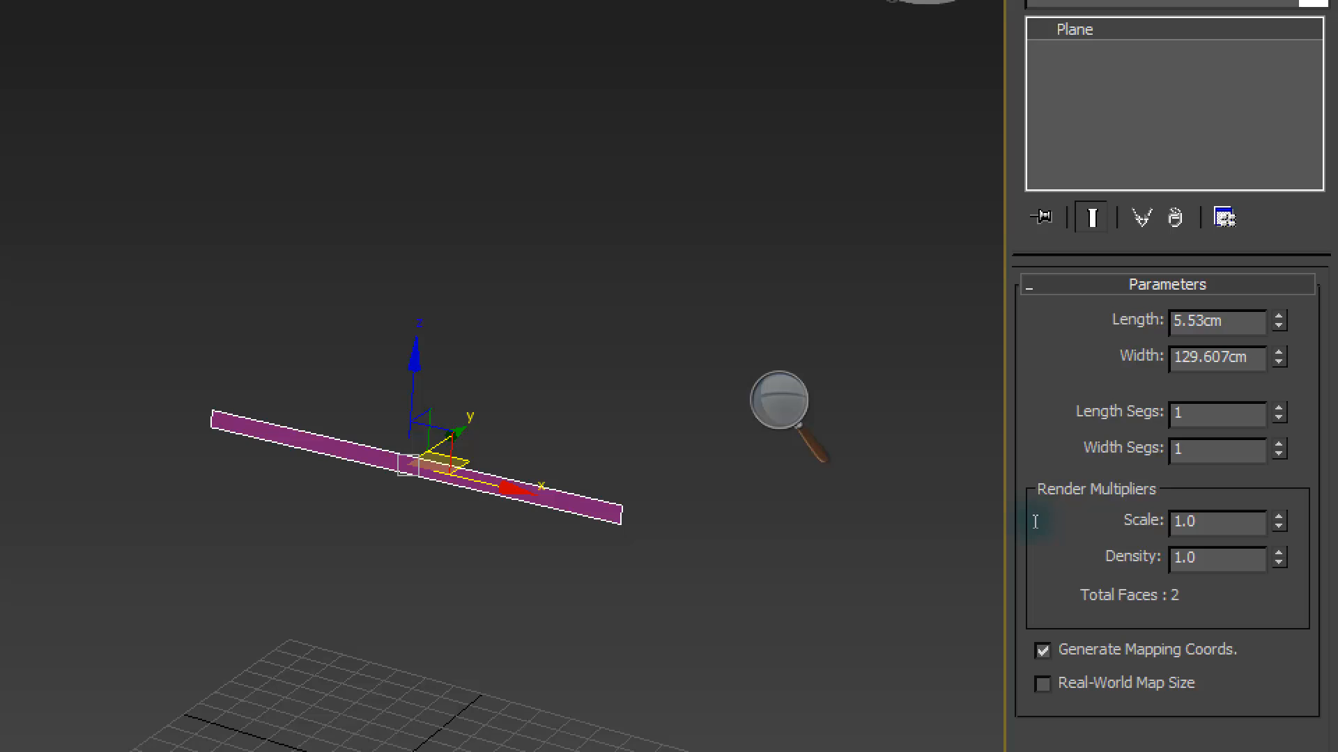
Set the plane's width to 2.4 cm and return the screen magnification to 100%
drag(1250, 358, 1035, 522)
text(2.4)
key(shift+Tab)
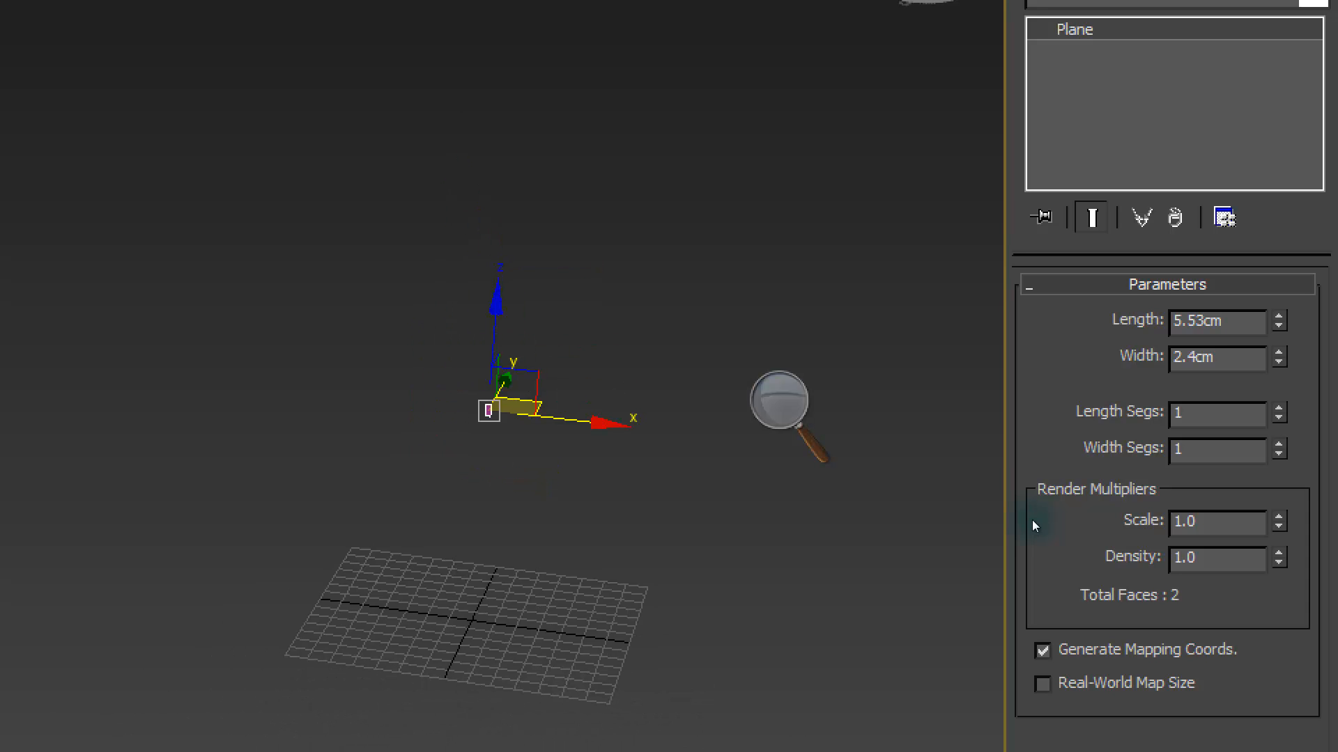
key(super+minus)
Open the Scale Transform Type-In for the plane and move the dialog clear of the object
middle_drag(1032, 520, 927, 481)
scroll(1032, 519, up, 4)
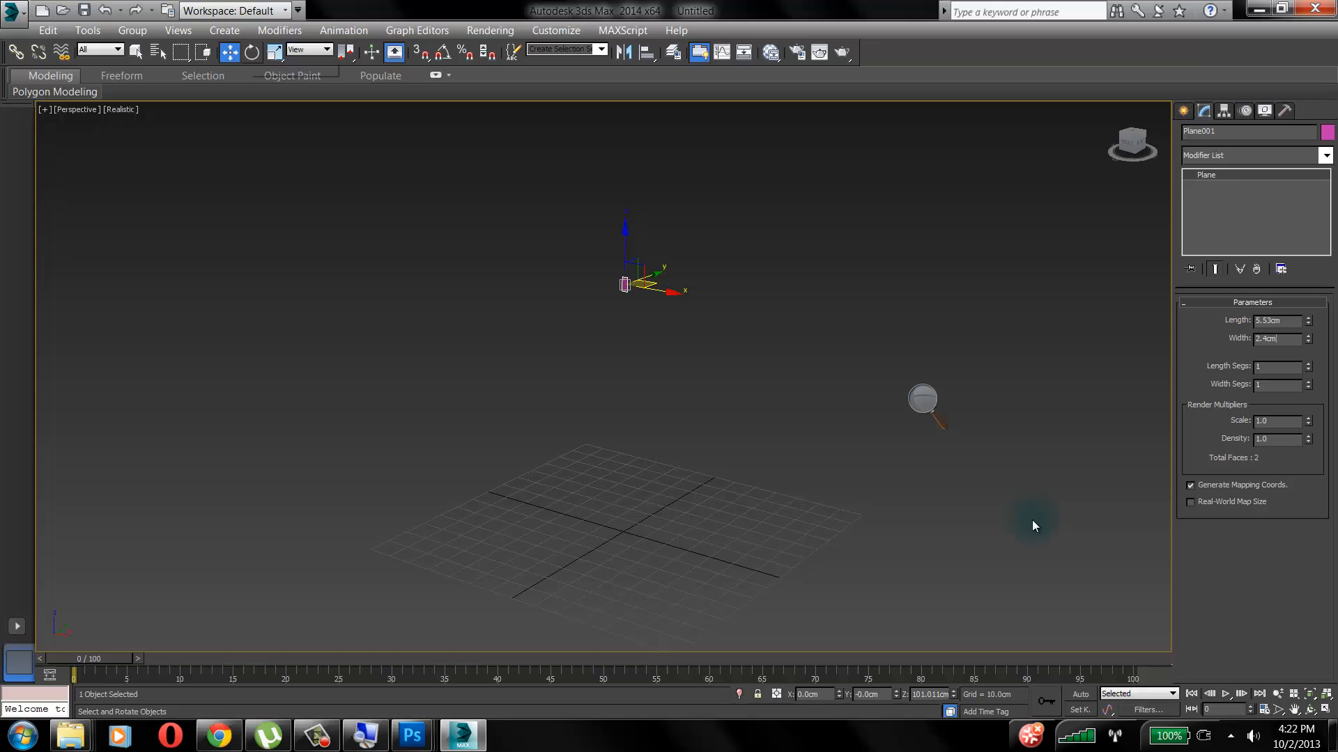
key(r)
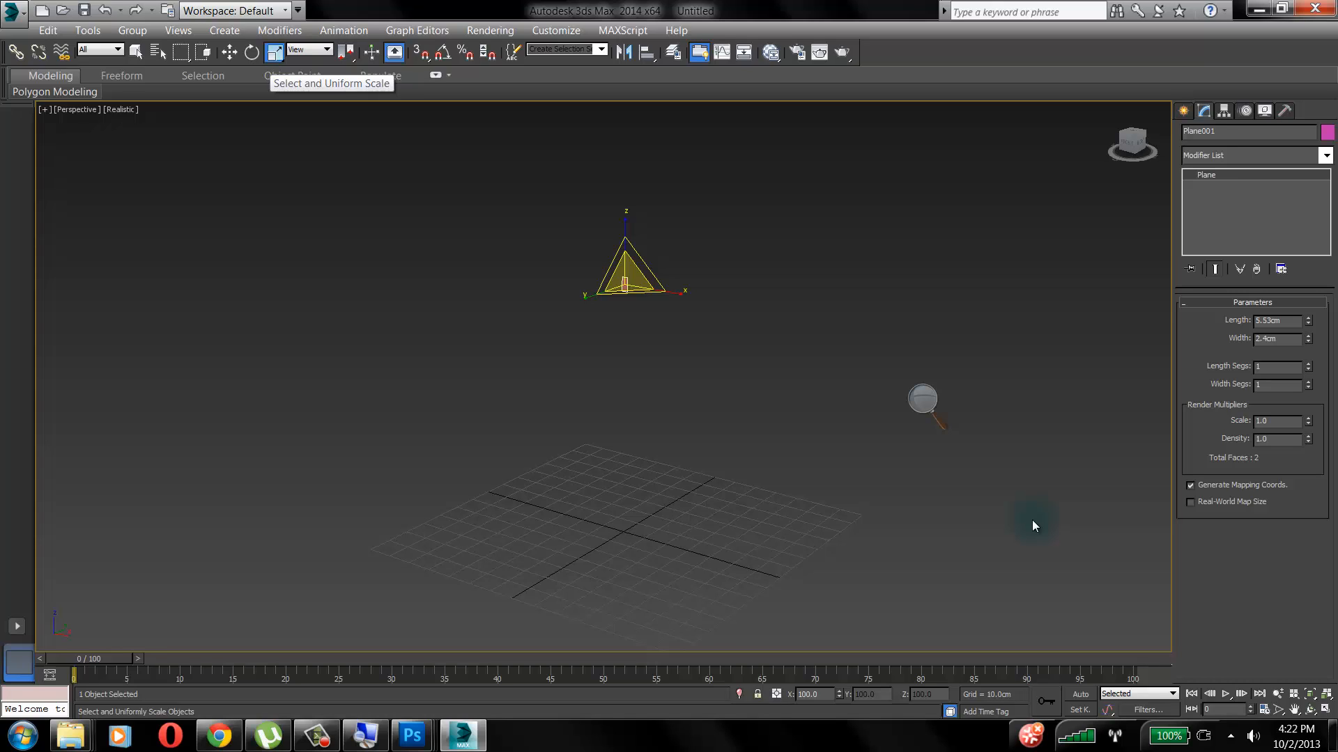
key(F12)
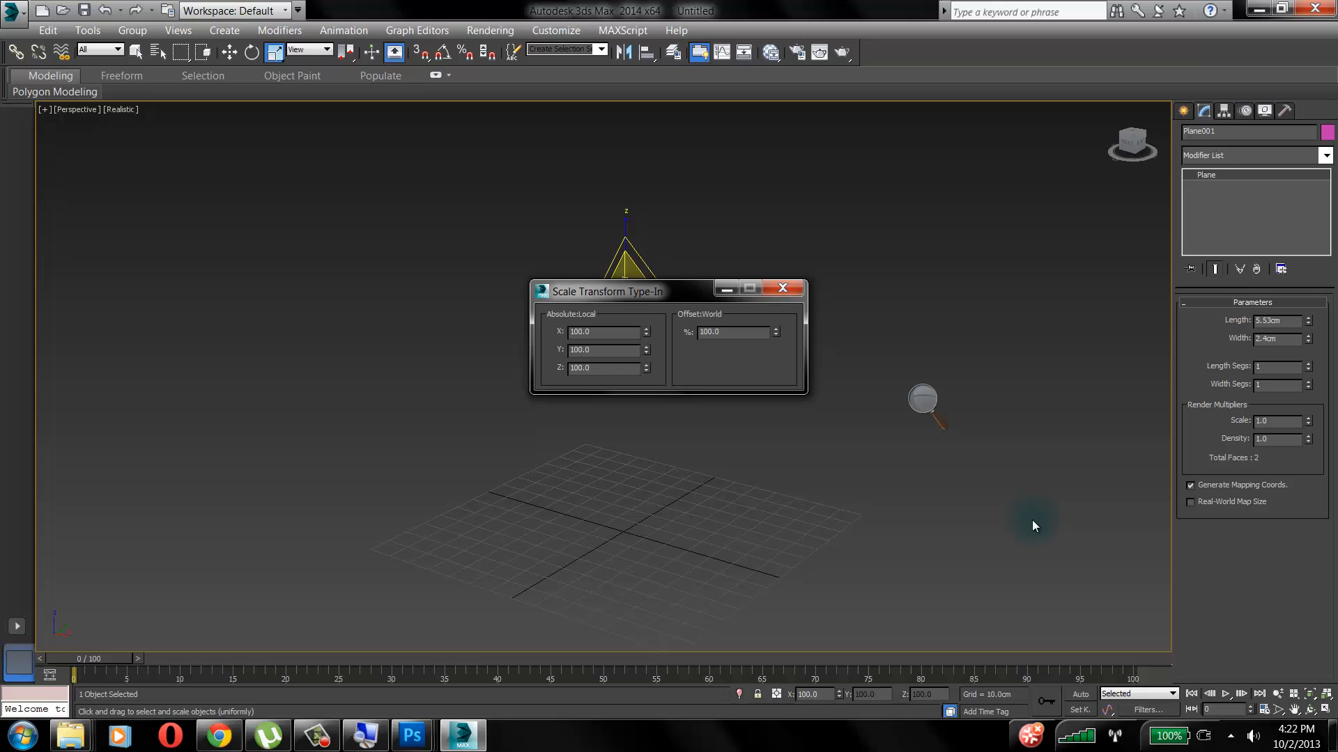
mouse_move(627, 292)
mouse_down()
mouse_move(482, 250)
mouse_move(841, 270)
mouse_move(853, 223)
mouse_up()
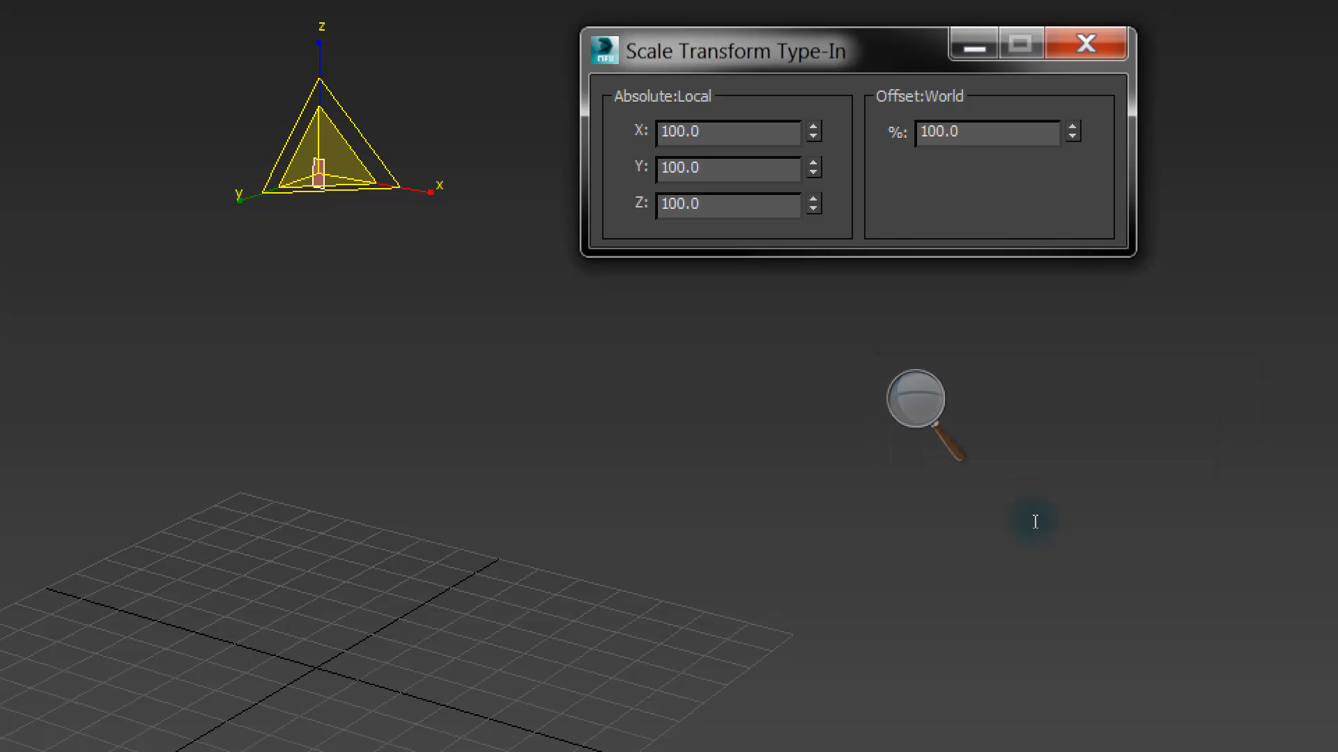
Try scaling the plane to 1000 on the local X, Y and Z axes
text(0)
click(686, 168)
text(0)
click(686, 204)
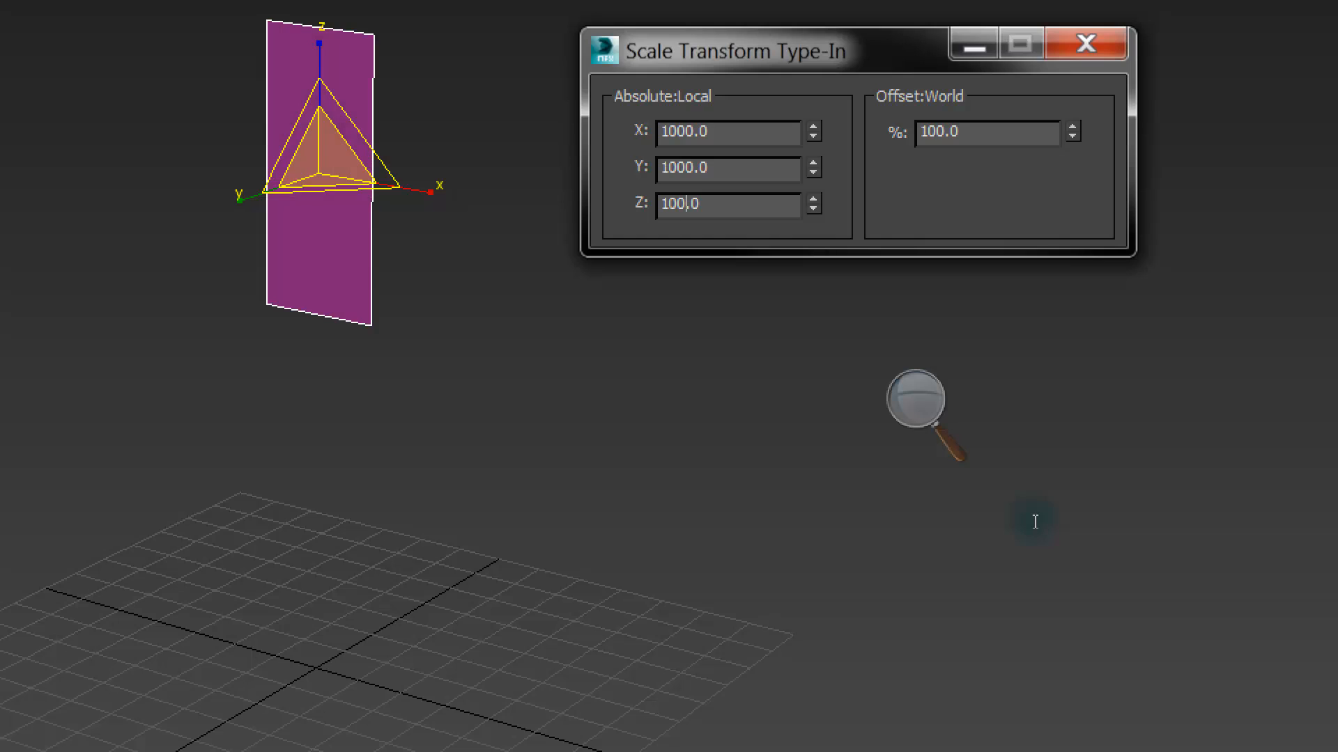
text(00)
Try scaling the plane to 10000 on all three local axes and inspect its size against the grid
click(679, 168)
text(0)
click(679, 204)
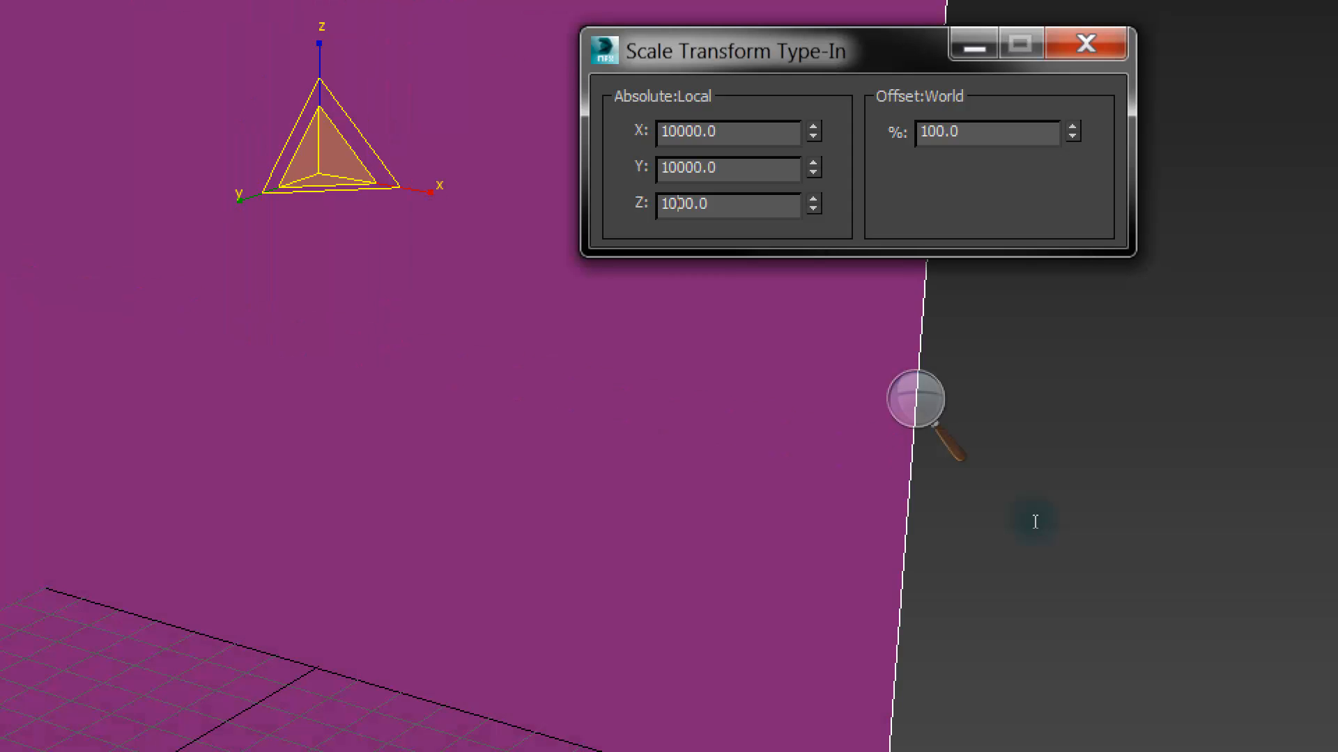
text(0)
click(916, 399)
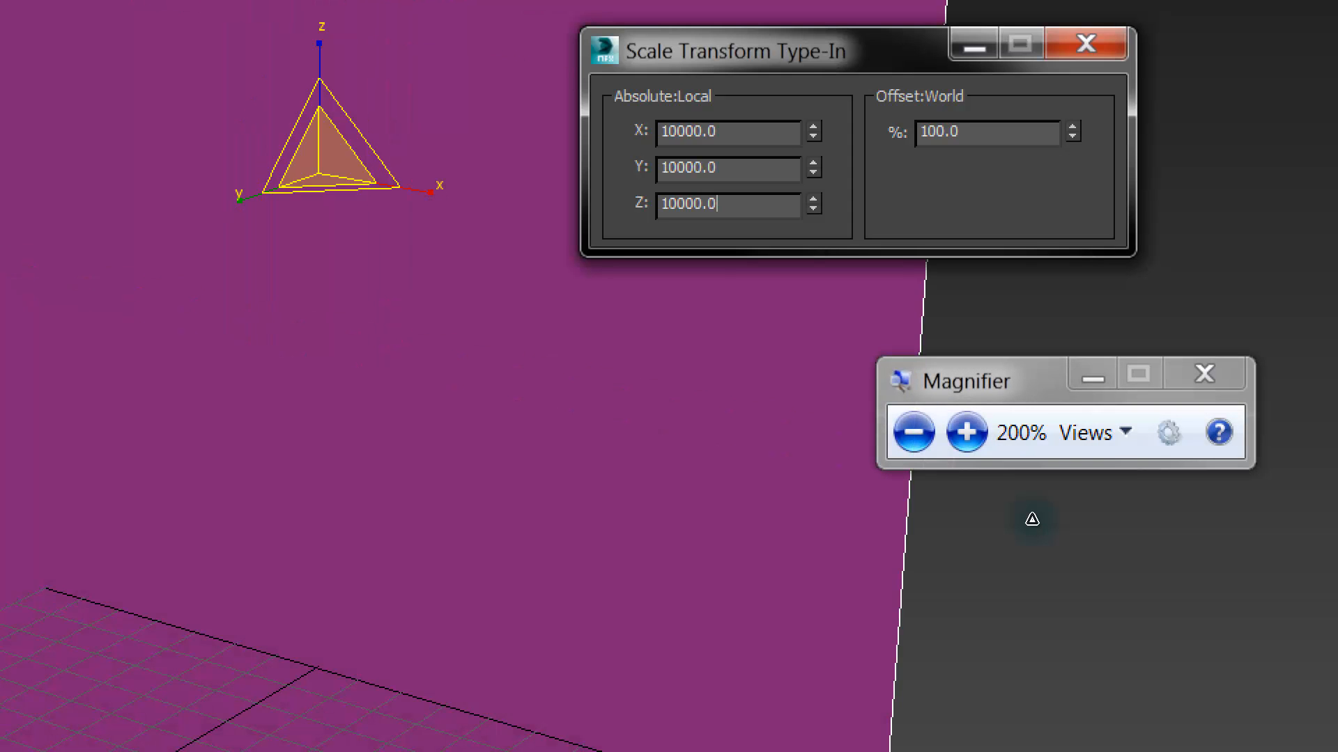
click(913, 432)
middle_drag(1032, 520, 932, 518)
scroll(1032, 520, down, 4)
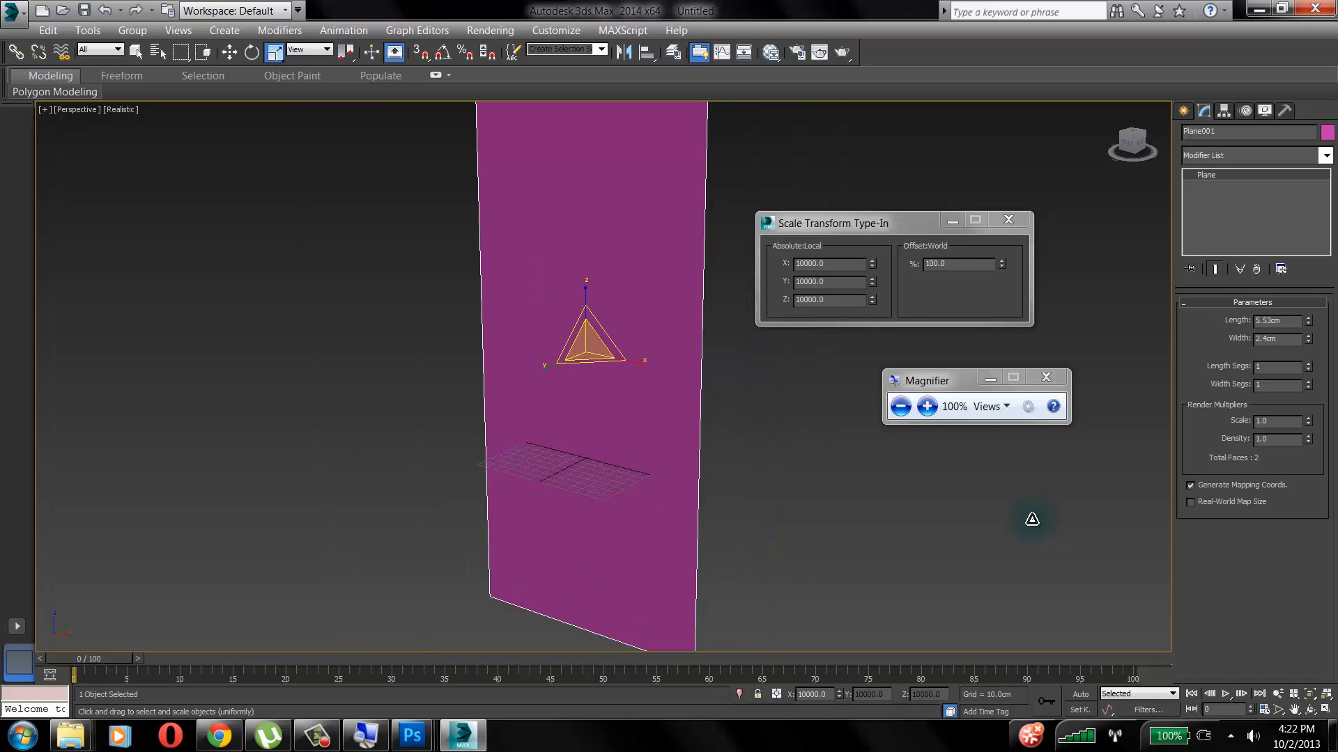
mouse_move(1032, 519)
alt+middle_down()
mouse_move(1040, 503)
mouse_move(1034, 562)
mouse_move(1010, 521)
mouse_move(1027, 518)
mouse_move(1031, 451)
alt+middle_up()
alt+middle_drag(1020, 520, 1034, 521)
scroll(1035, 522, up, 3)
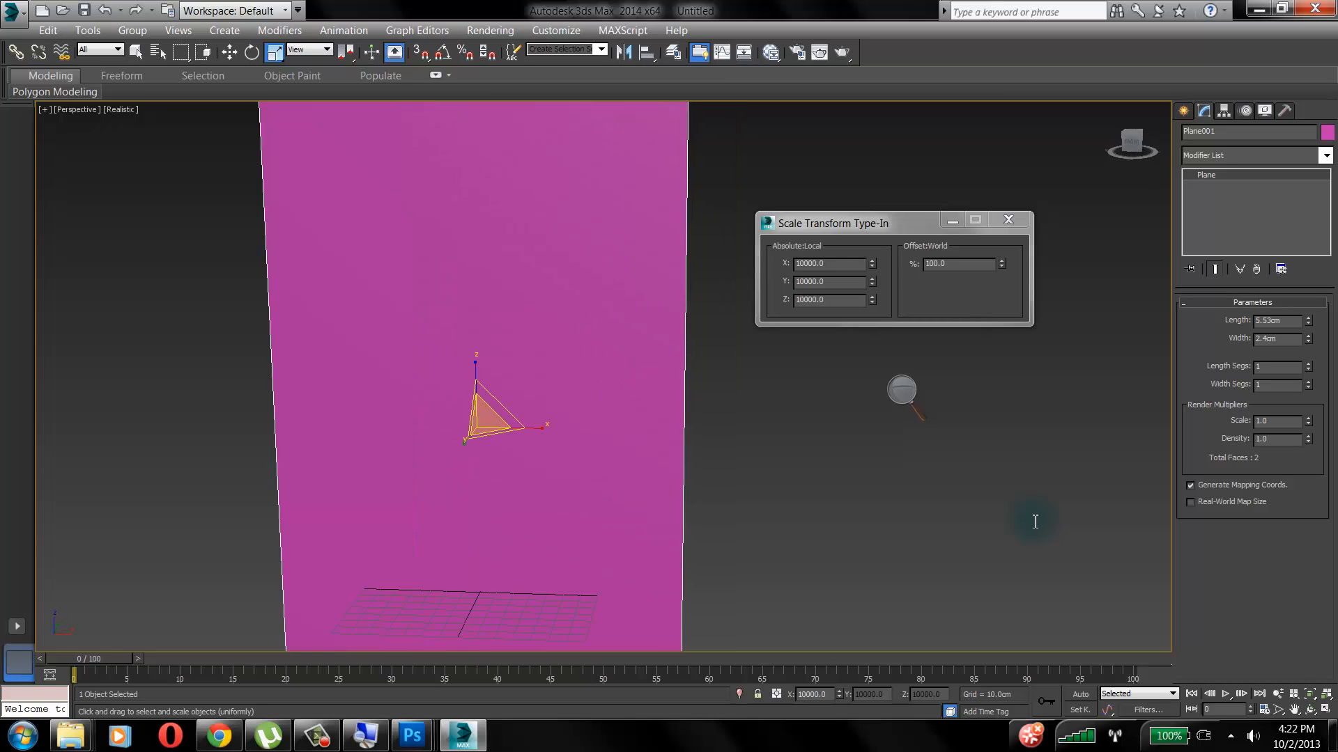
Set the plane's absolute local scale to 5000 on the X, Y and Z axes
key(super+plus)
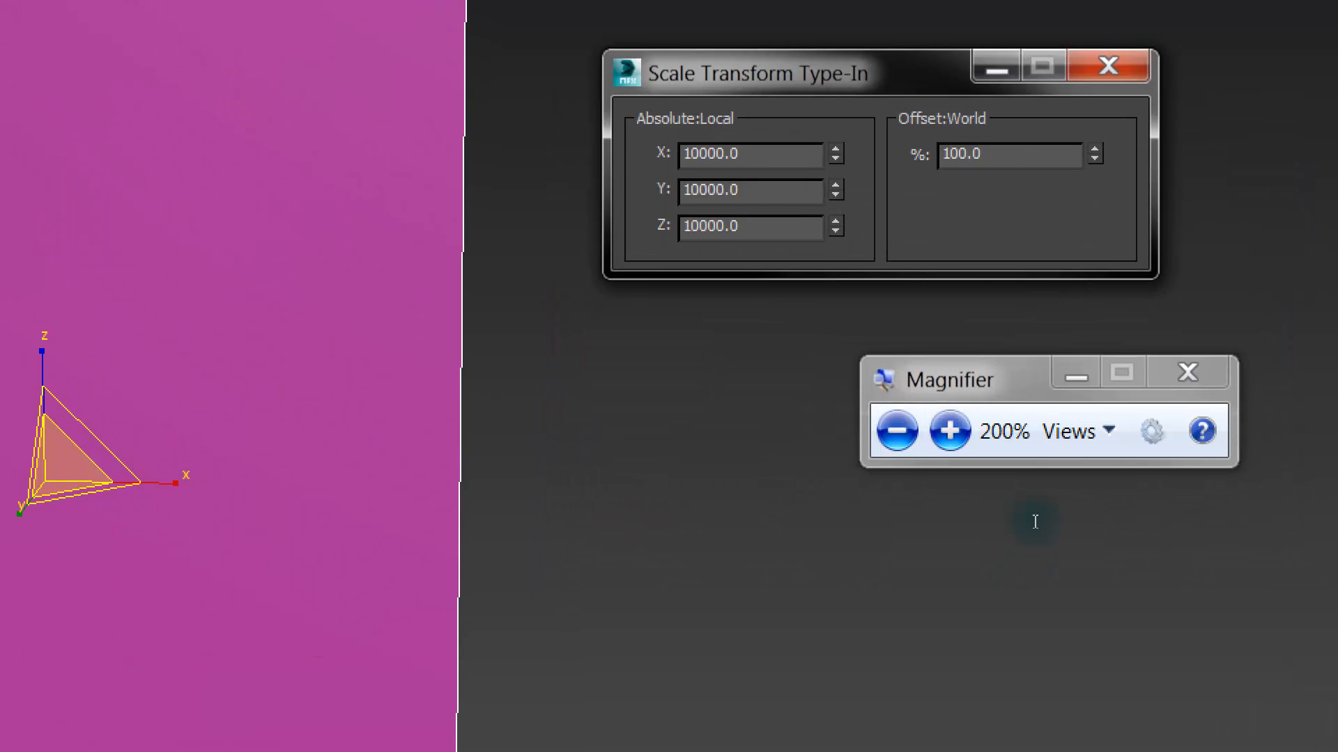
drag(701, 154, 680, 154)
text(5)
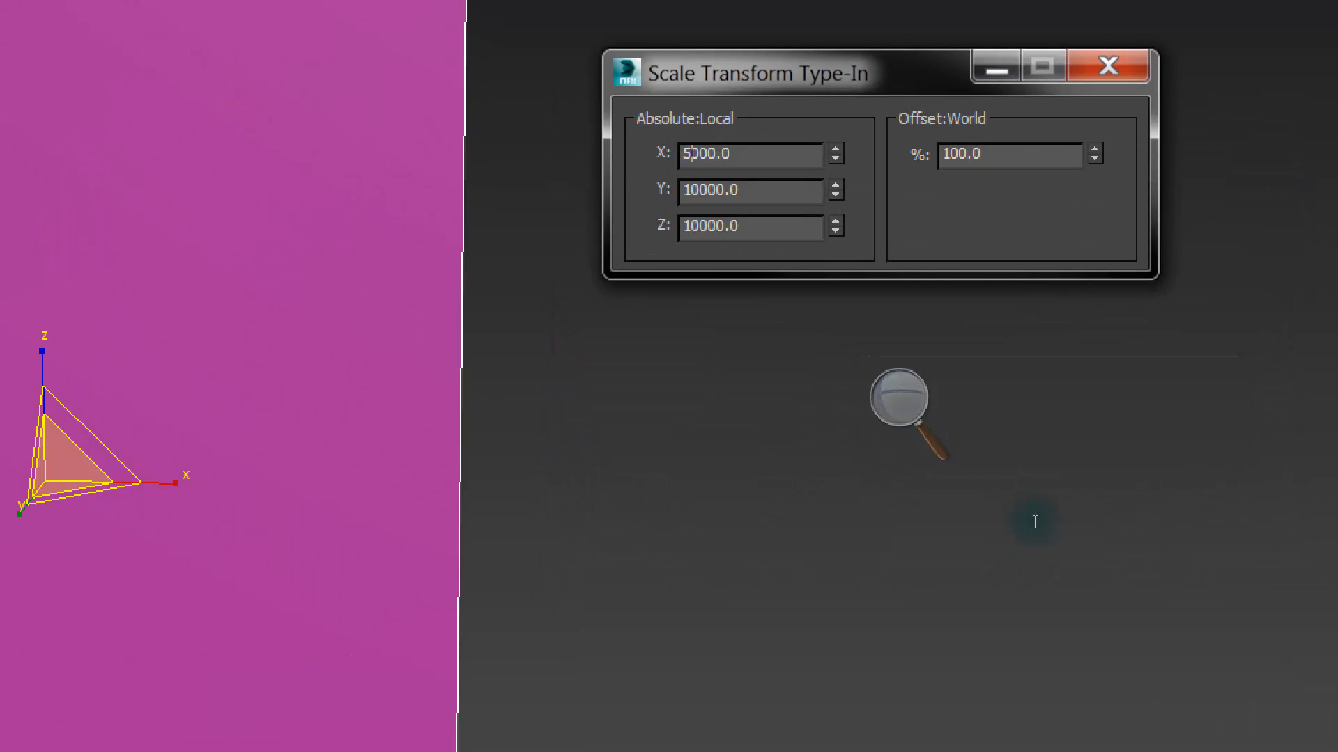
drag(701, 190, 680, 227)
text(5)
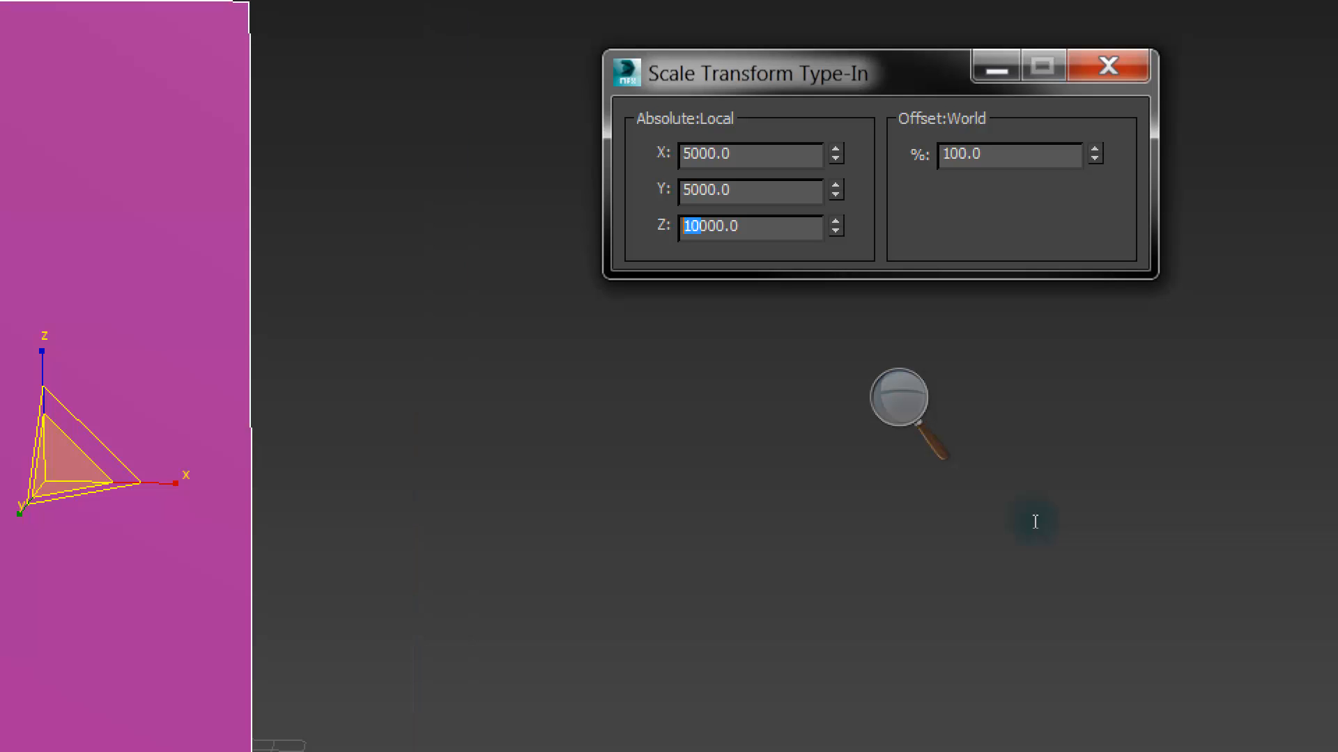
text(5)
key(super+minus)
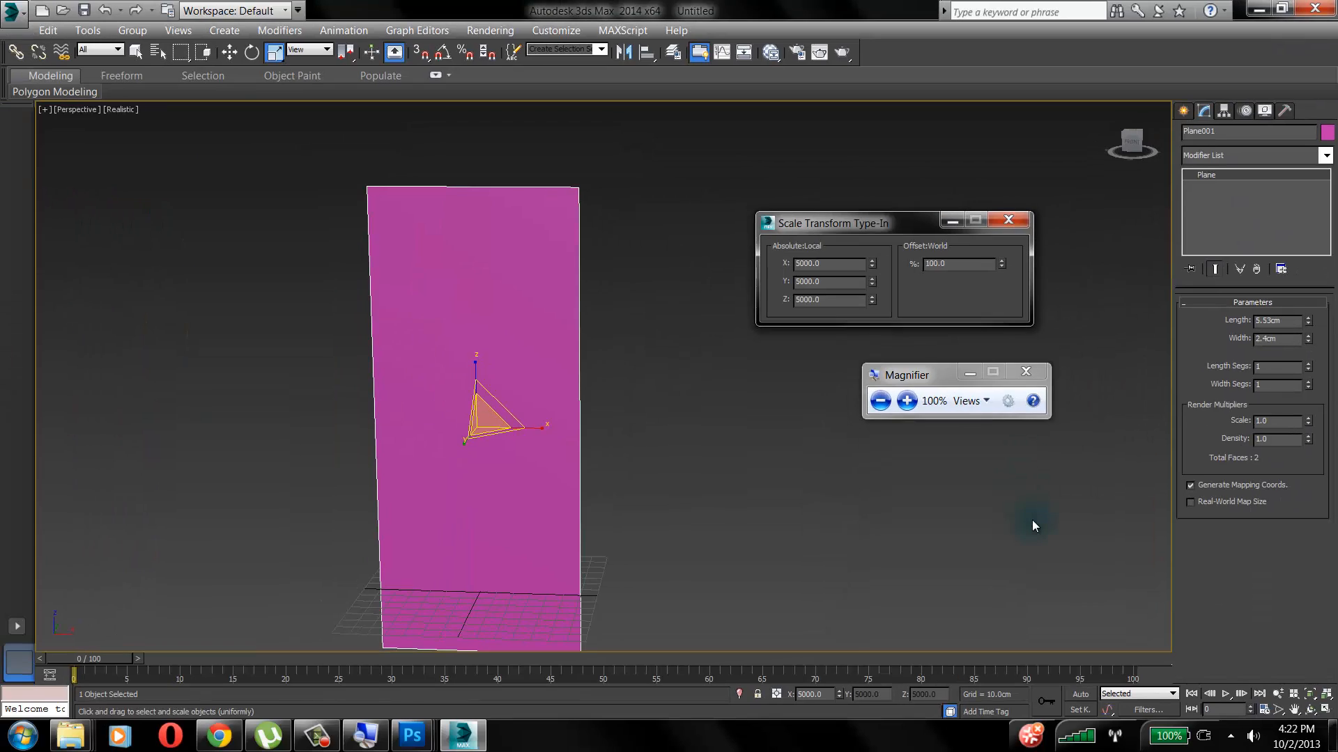
Try scaling the plane down uniformly by hand in the viewport, then undo that scaling
alt+middle_drag(1032, 521, 991, 531)
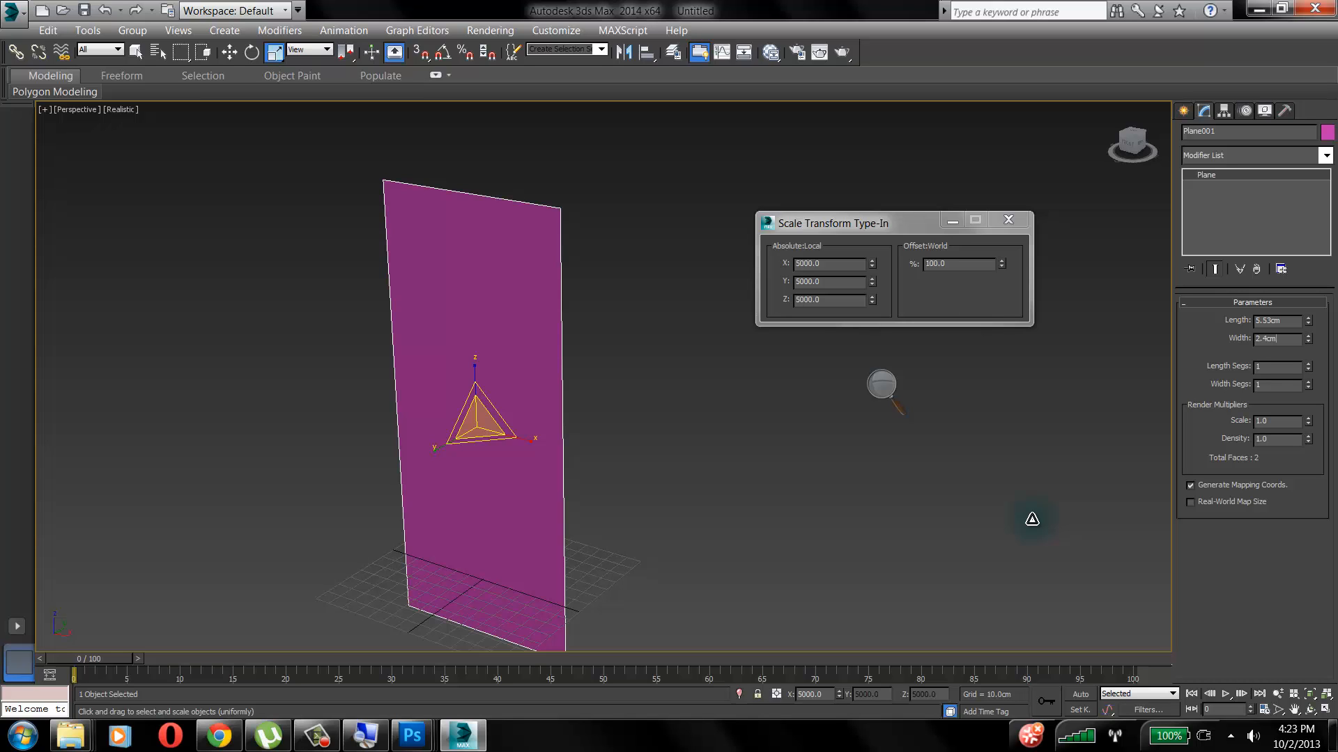
mouse_move(477, 418)
mouse_down()
mouse_move(477, 354)
mouse_move(477, 427)
mouse_up()
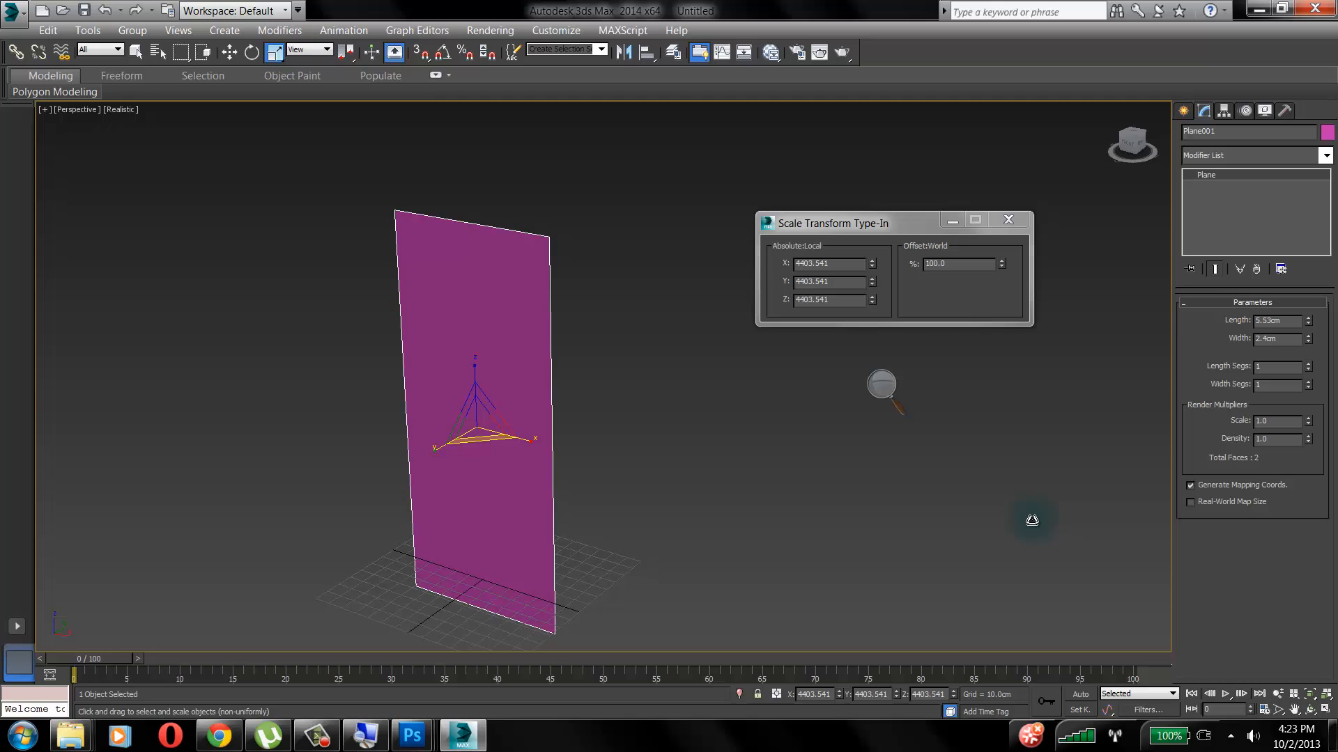
key(ctrl+z)
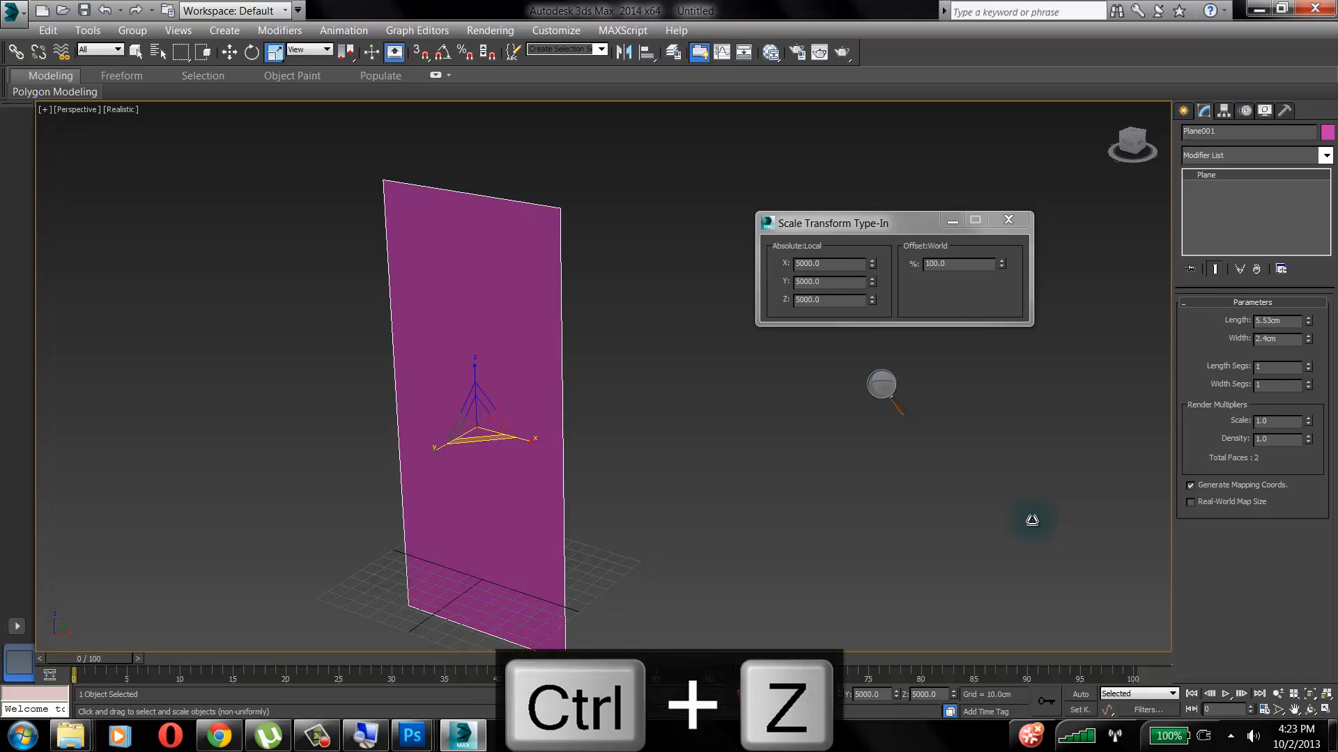
mouse_move(477, 418)
alt+middle_down()
mouse_move(533, 404)
mouse_move(482, 412)
alt+middle_up()
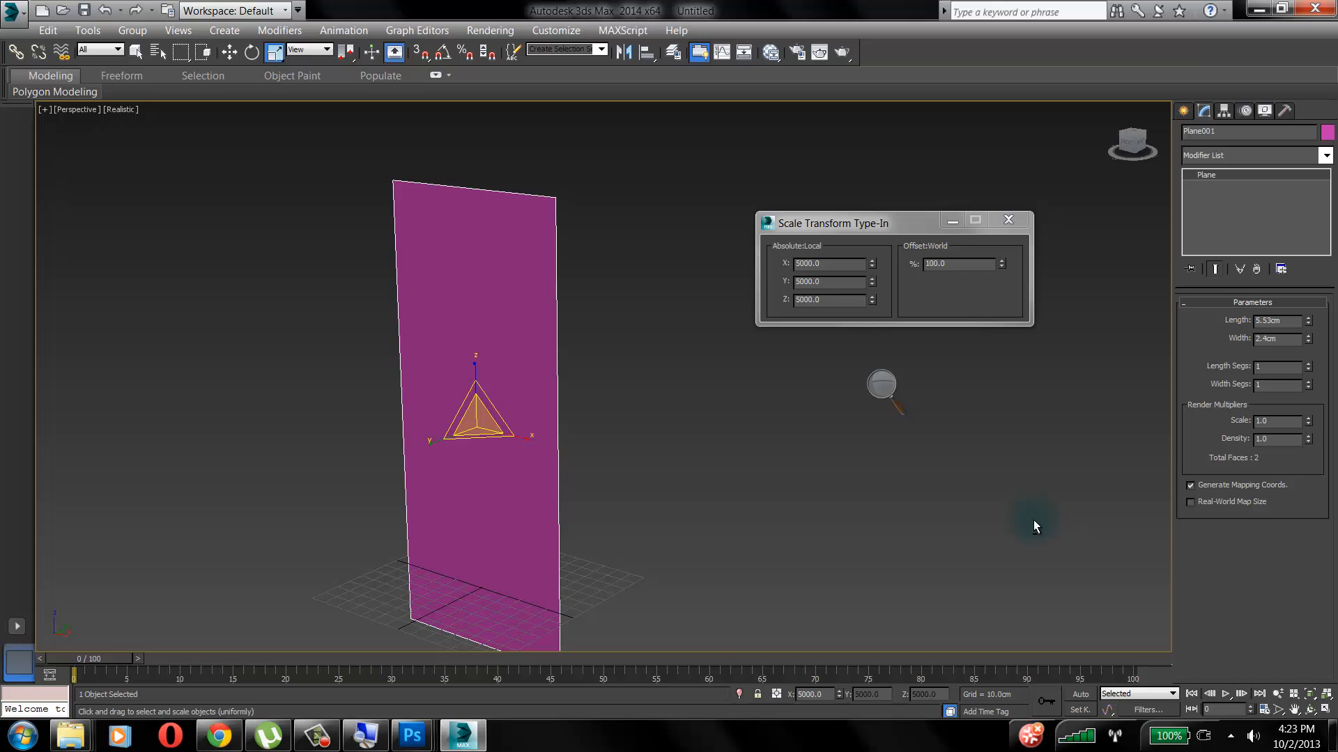
Raise the plane vertically in the front view to about Z 142.55 cm, so its lower edge sits just above the ground line
key(w)
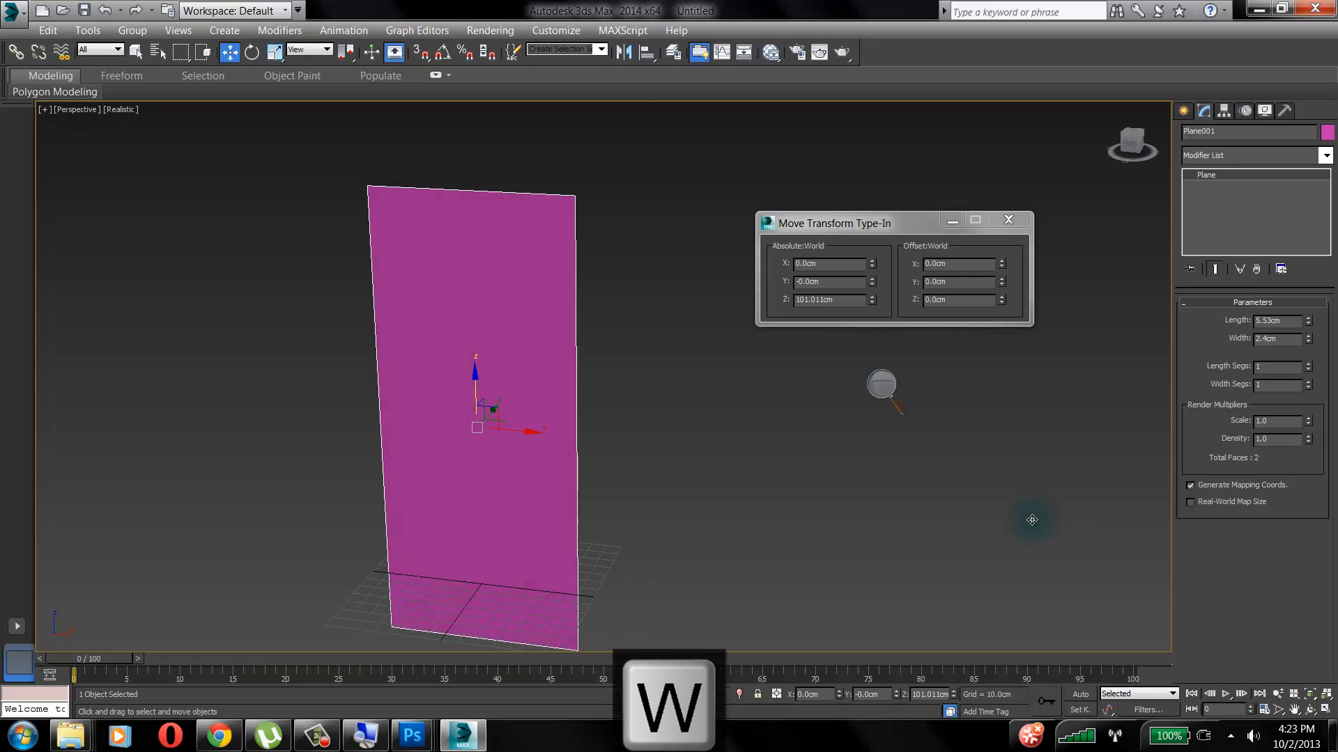
alt+middle_drag(1032, 520, 1012, 505)
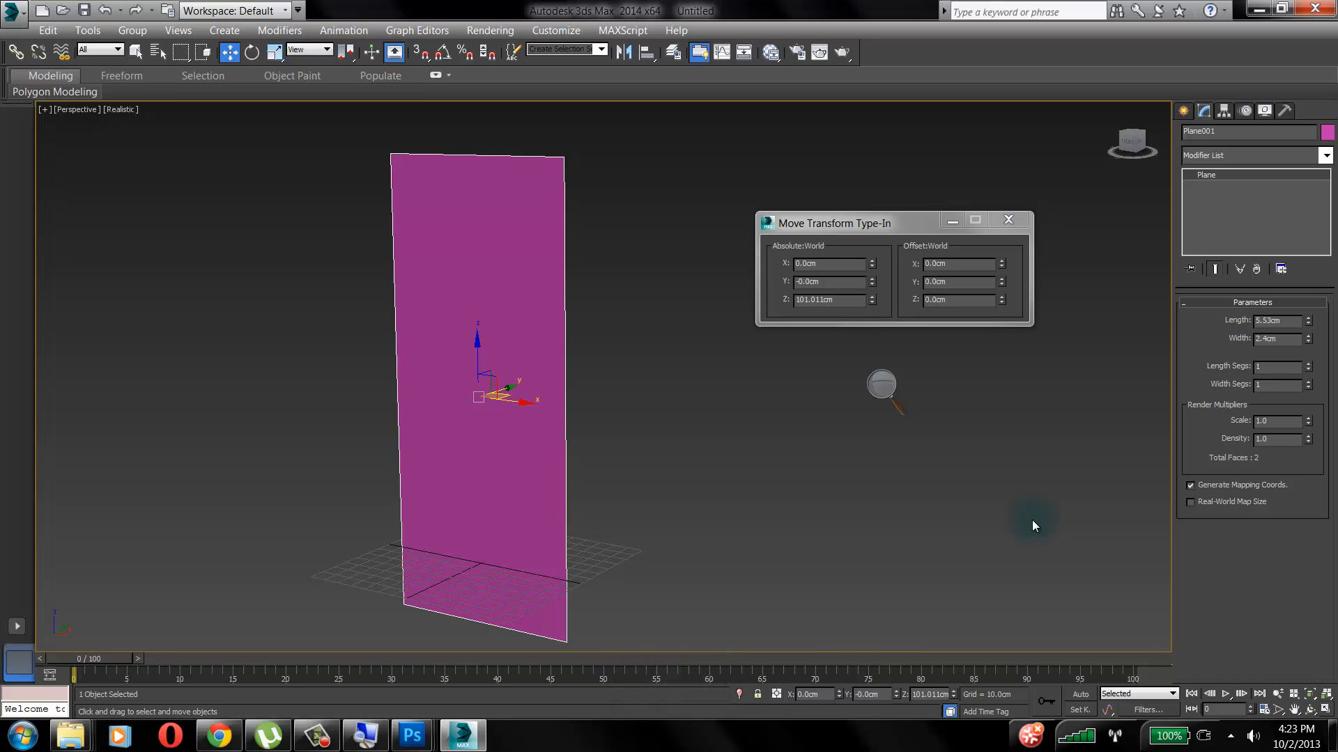
key(alt+w)
click(953, 220)
mouse_move(917, 212)
middle_down()
mouse_move(894, 158)
mouse_move(891, 211)
middle_up()
scroll(895, 157, up, 3)
drag(891, 204, 891, 175)
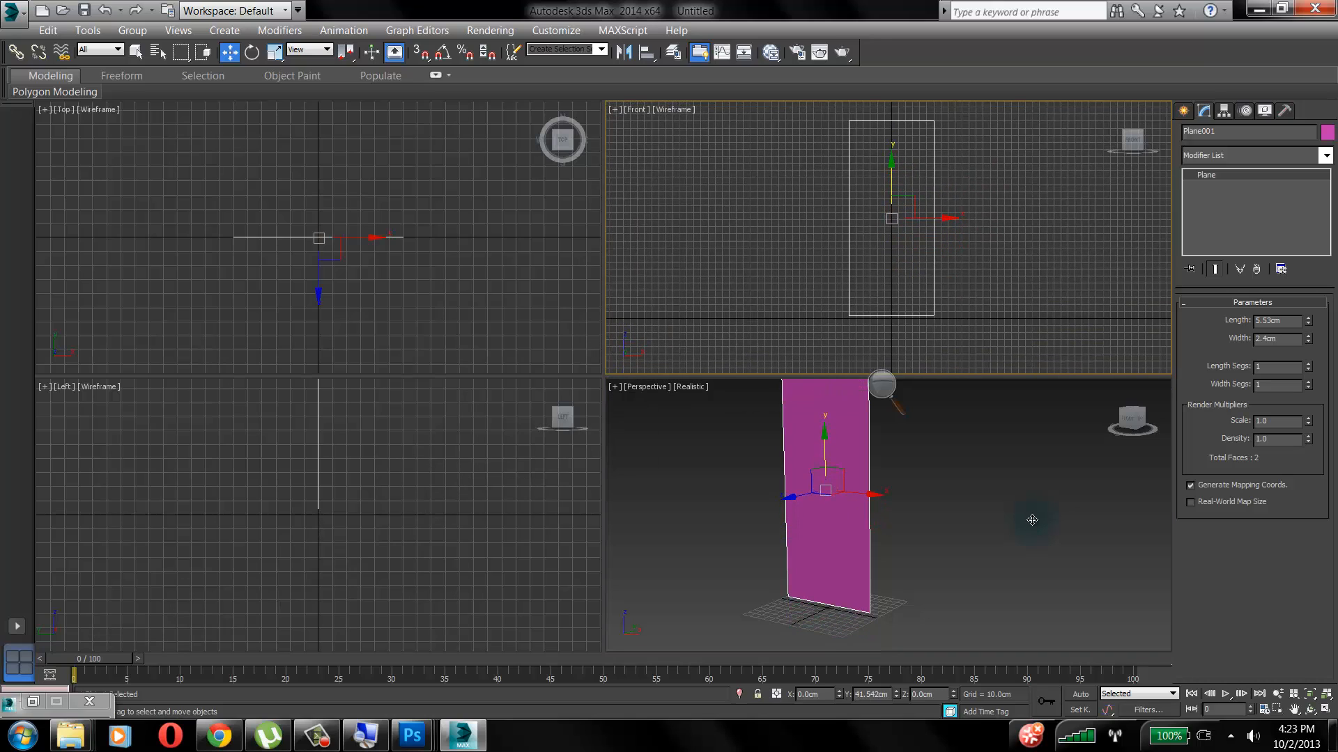
Lower the plane slightly toward the ground line in the front view, to about Z 141.49 cm
scroll(890, 280, up, 8)
middle_drag(889, 281, 894, 153)
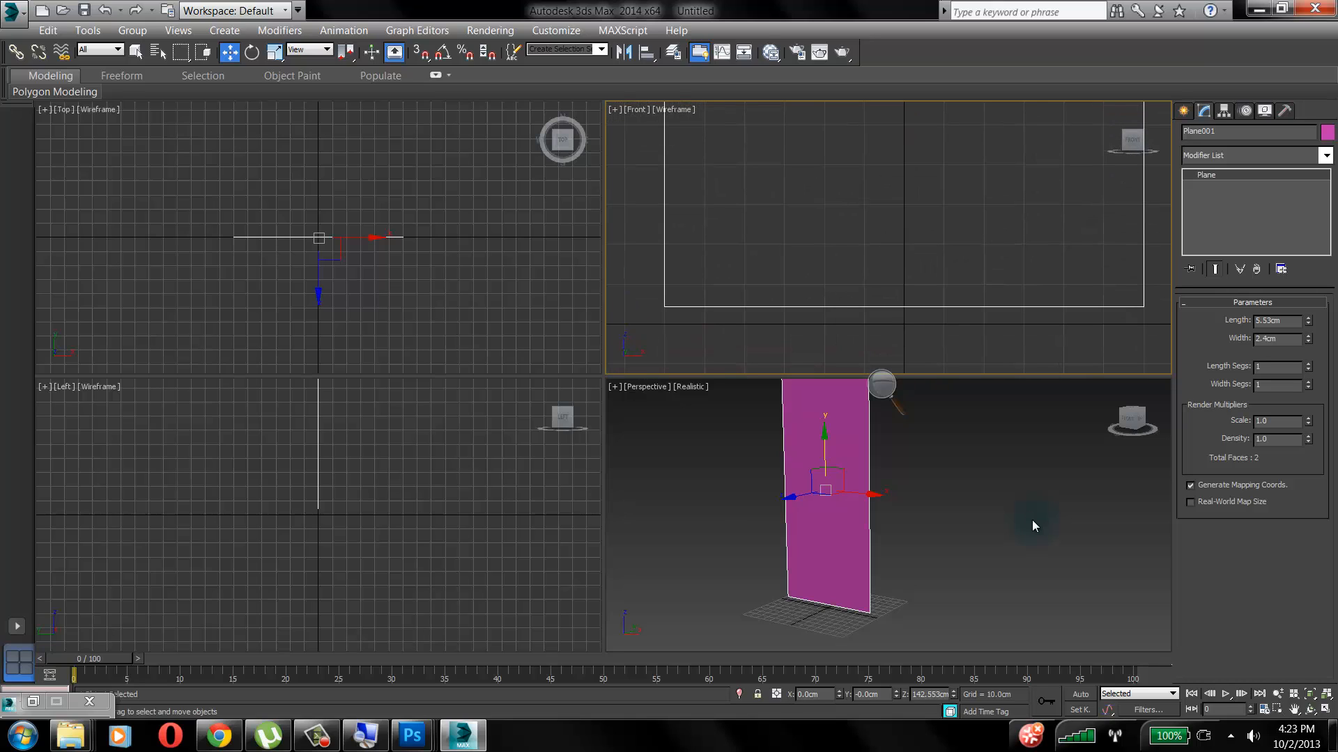
scroll(836, 314, down, 5)
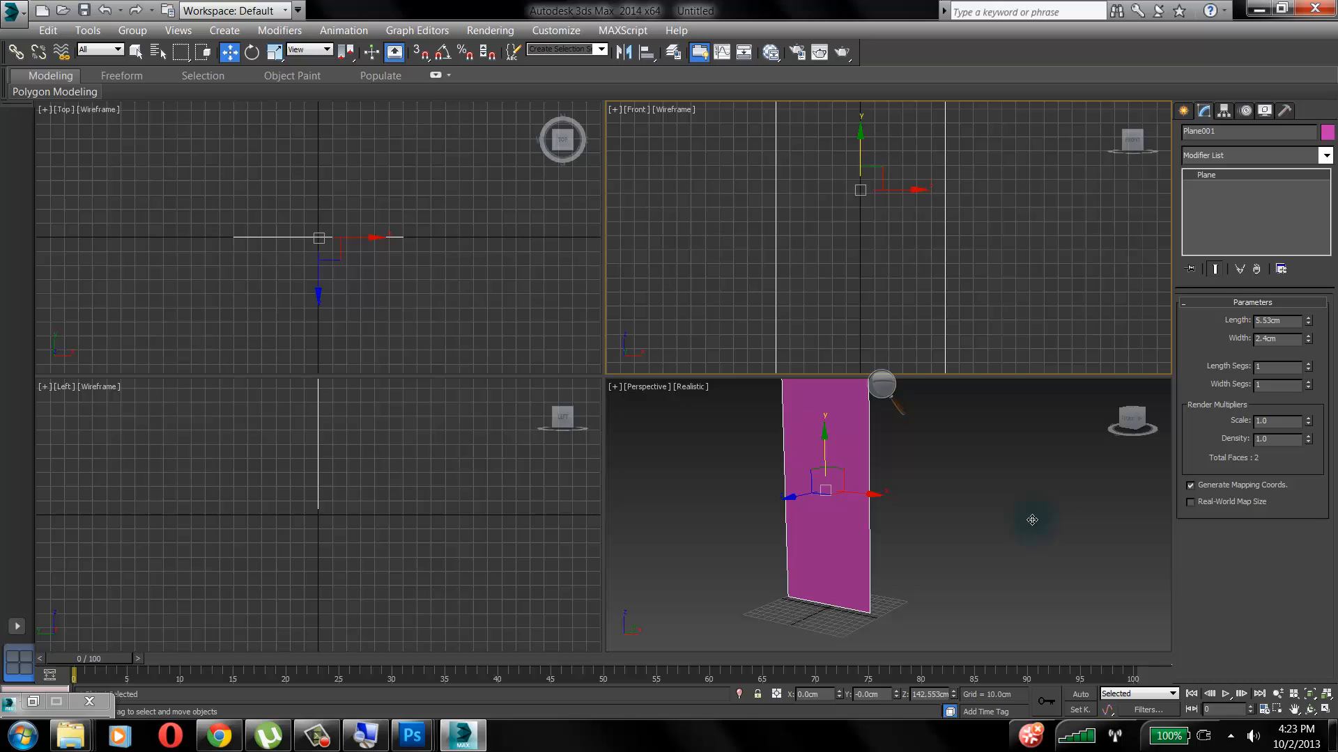
drag(860, 161, 860, 163)
middle_drag(860, 166, 875, 111)
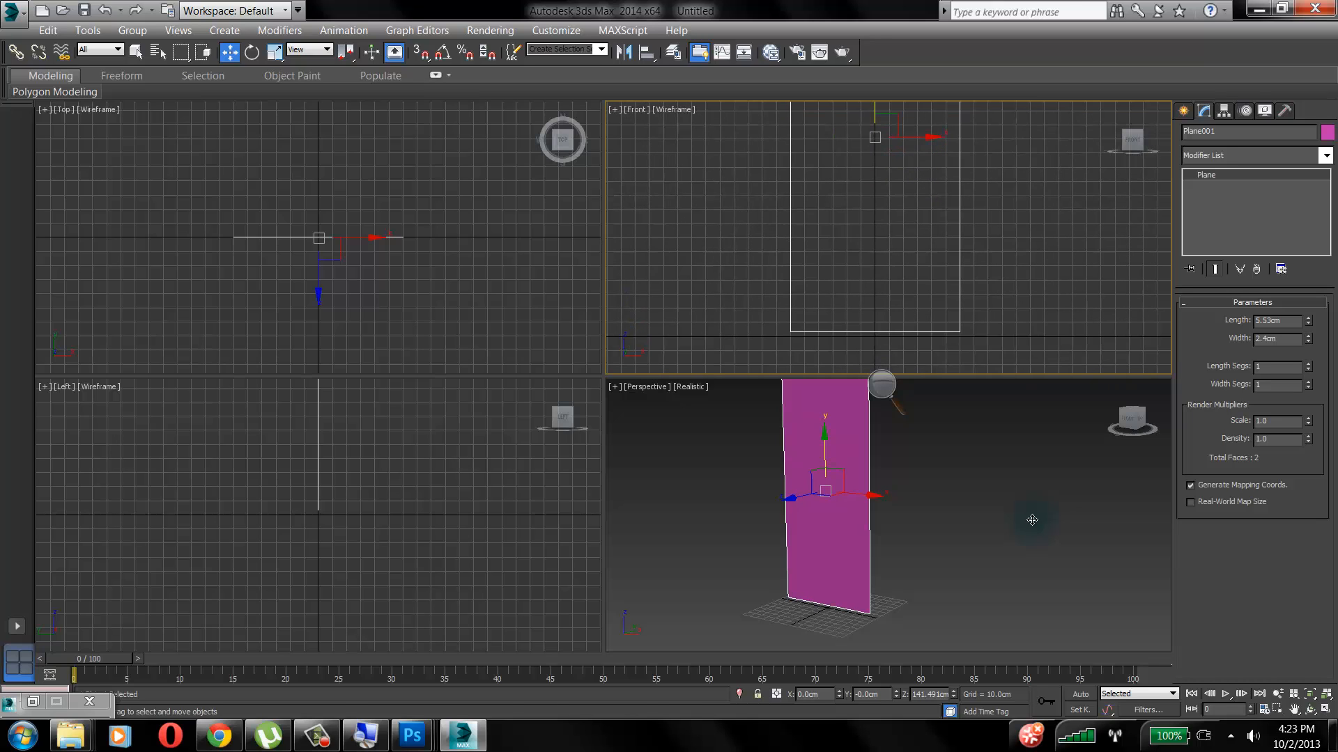
Fine-tune the plane's height in the front view, lowering it in small increments to Z 138.788 cm to meet the ground line
key(alt+w)
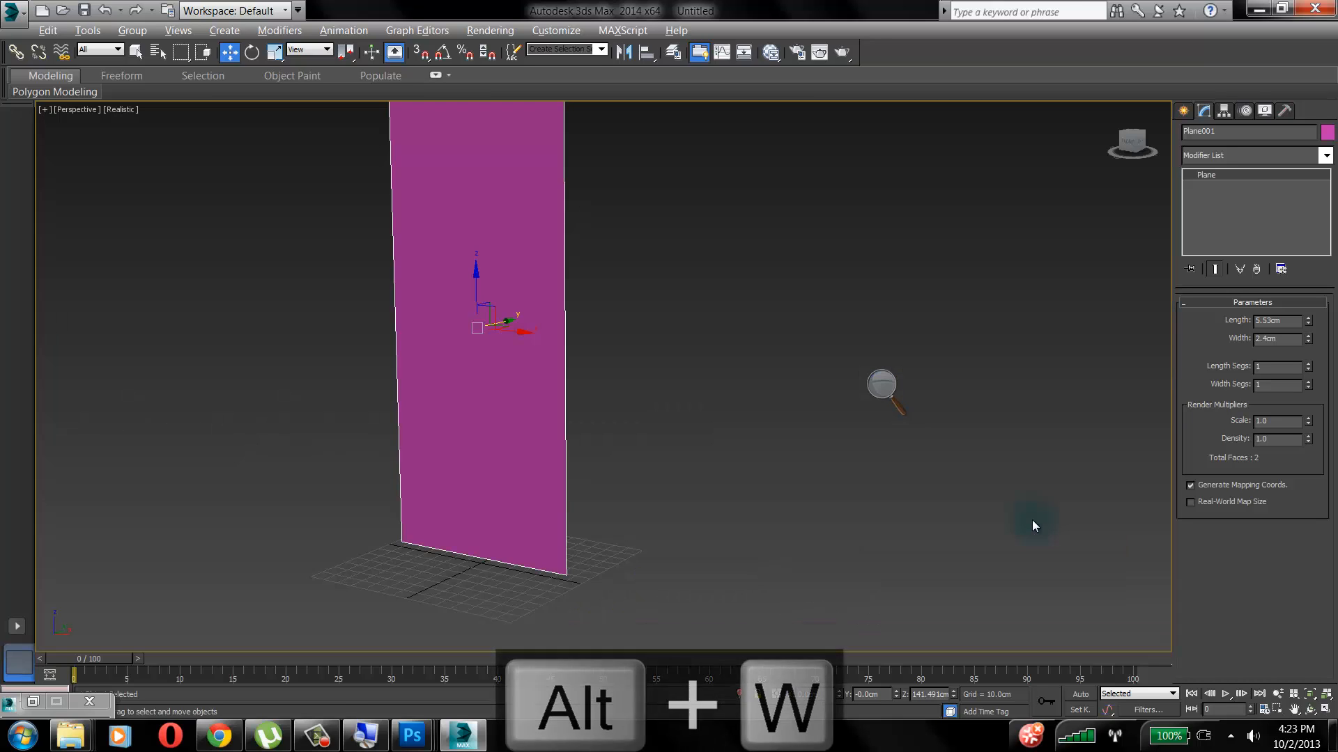
key(alt+w)
click(1034, 527)
key(alt+w)
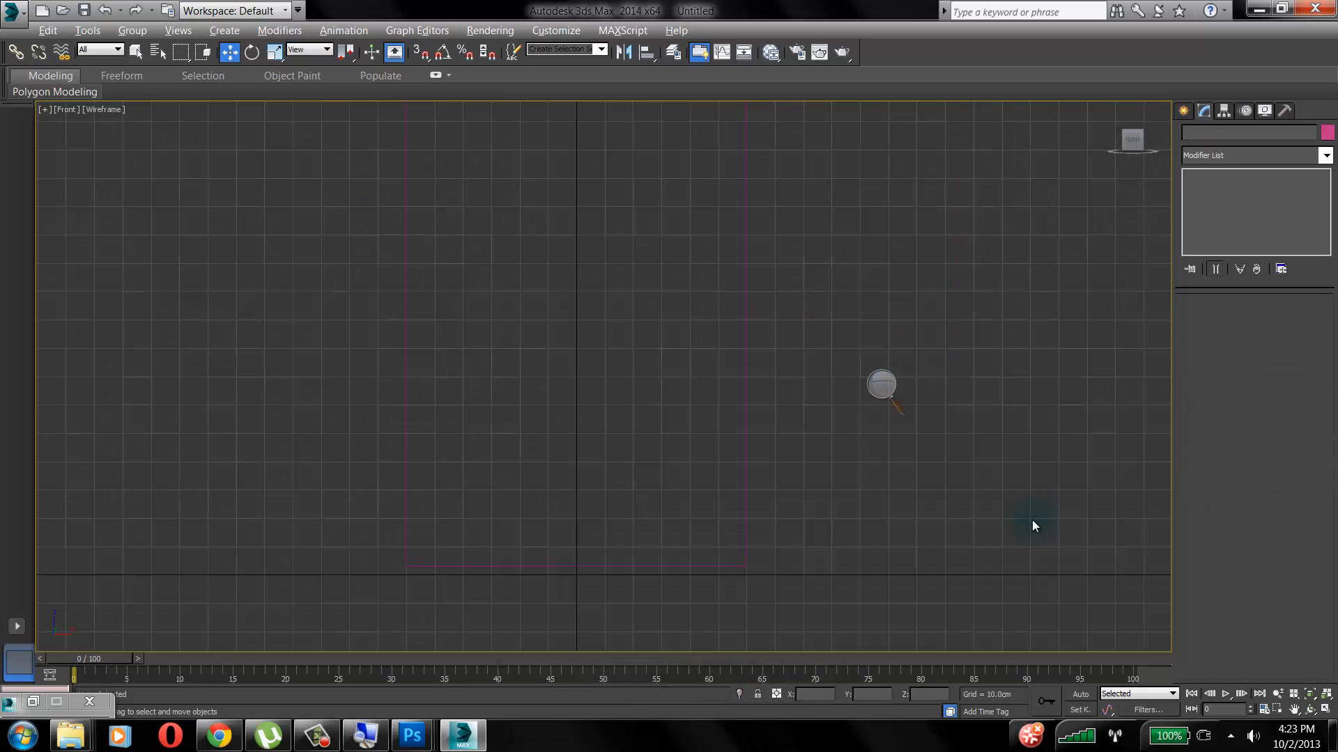
key(ctrl+z)
middle_drag(1034, 528, 1062, 462)
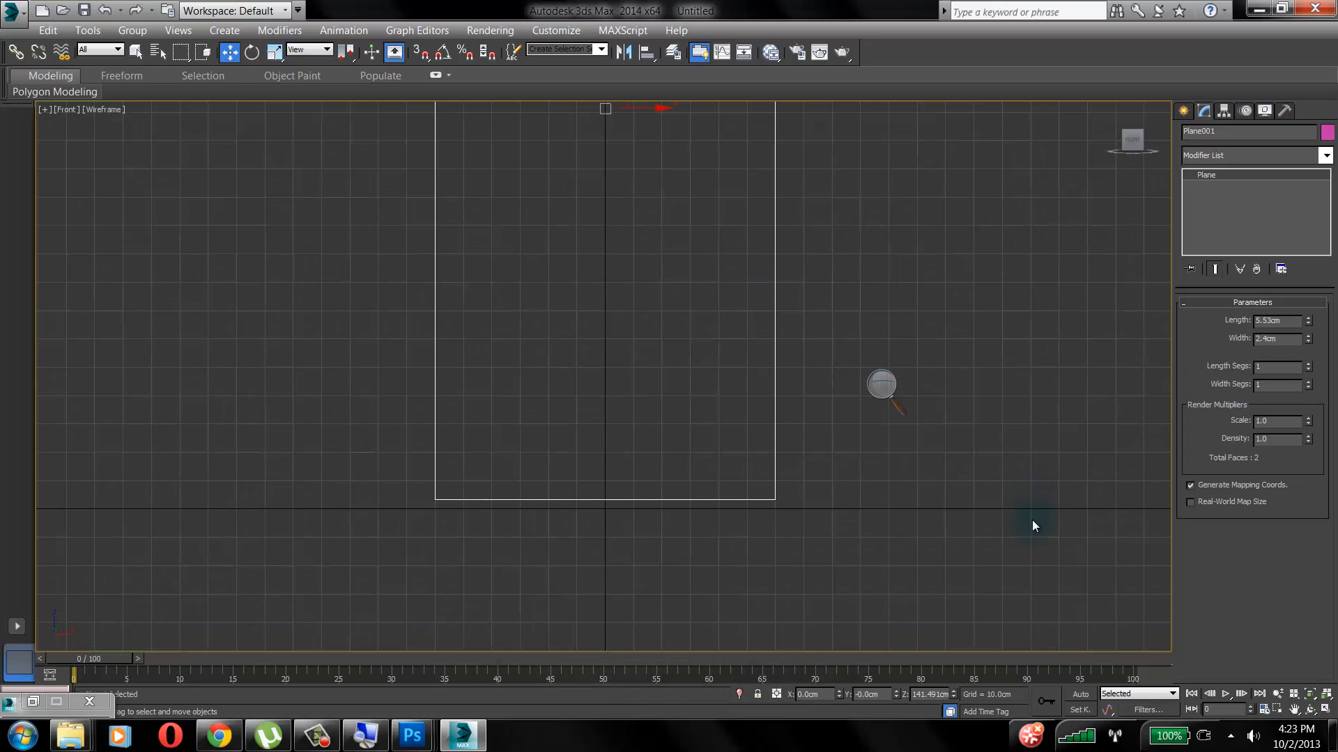
key(Down)
key(Down)
key(Down)
key(Down)
key(Down)
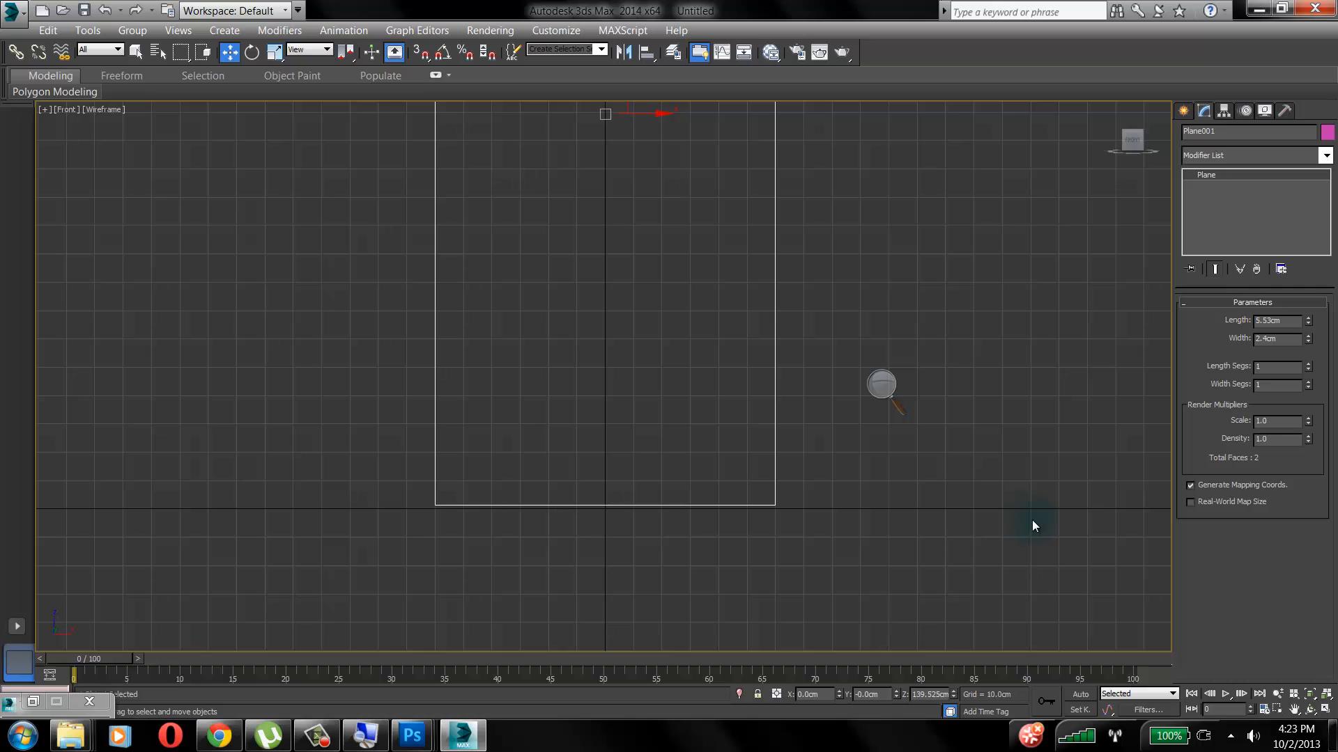
key(Down)
key(Down)
Examine the plane's placement against the grid in the front view and from several perspective angles
scroll(1034, 526, down, 3)
middle_drag(1034, 526, 802, 322)
scroll(1034, 526, up, 3)
key(alt+w)
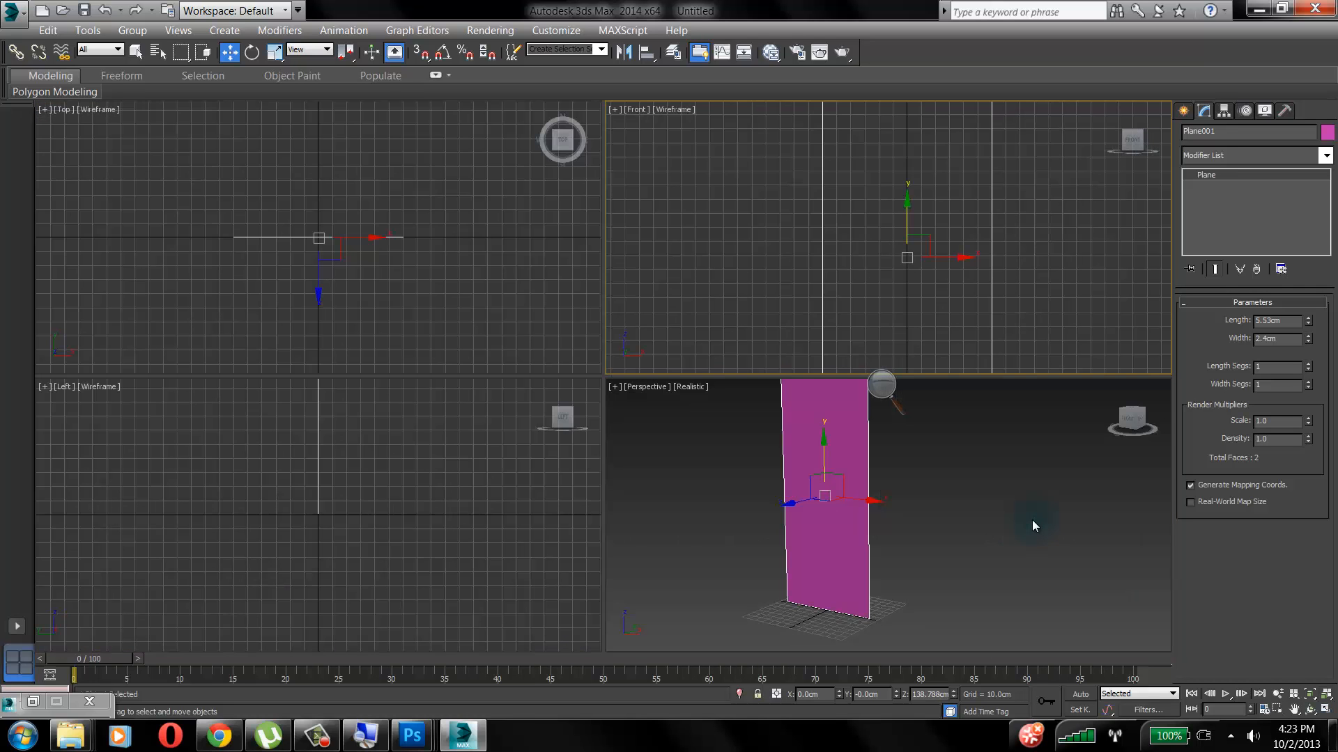
mouse_move(1034, 526)
alt+middle_down()
mouse_move(1006, 537)
mouse_move(1034, 526)
alt+middle_up()
key(alt+w)
key(F9)
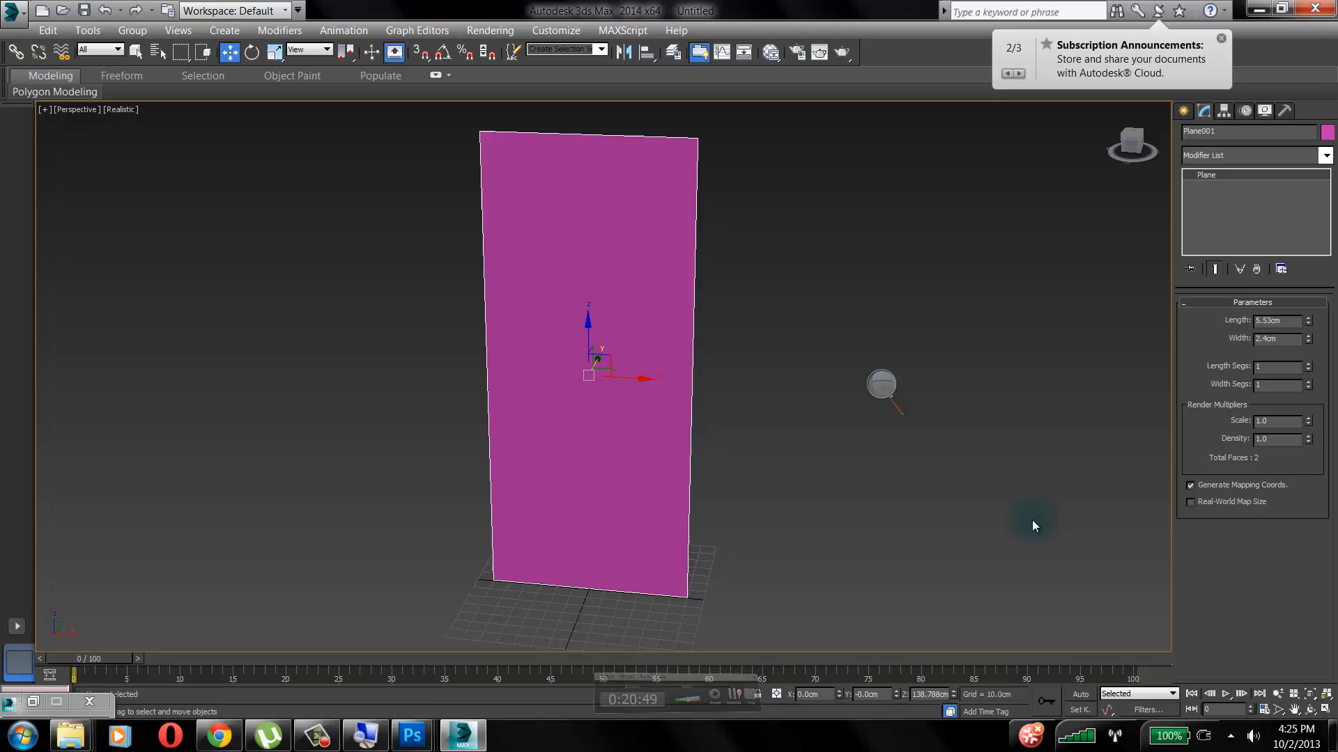
alt+middle_drag(1033, 526, 1033, 526)
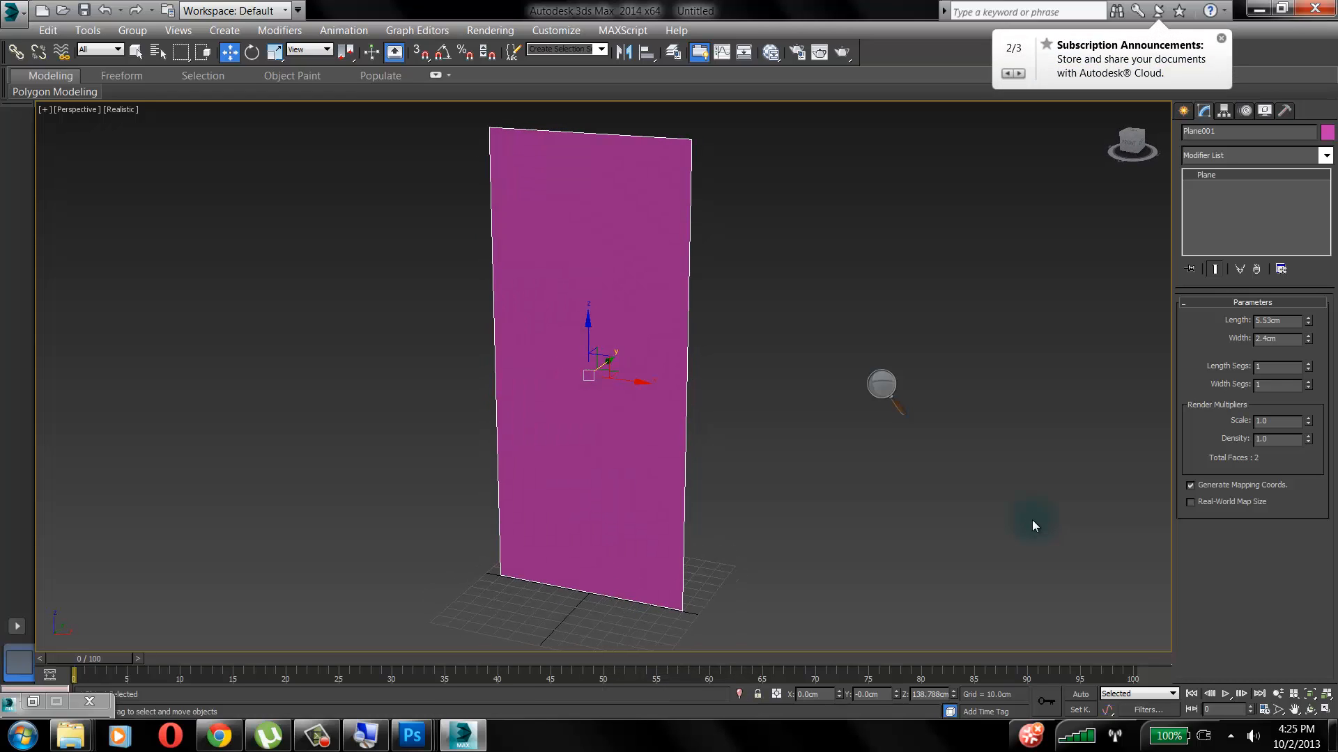
alt+middle_drag(1034, 526, 1032, 520)
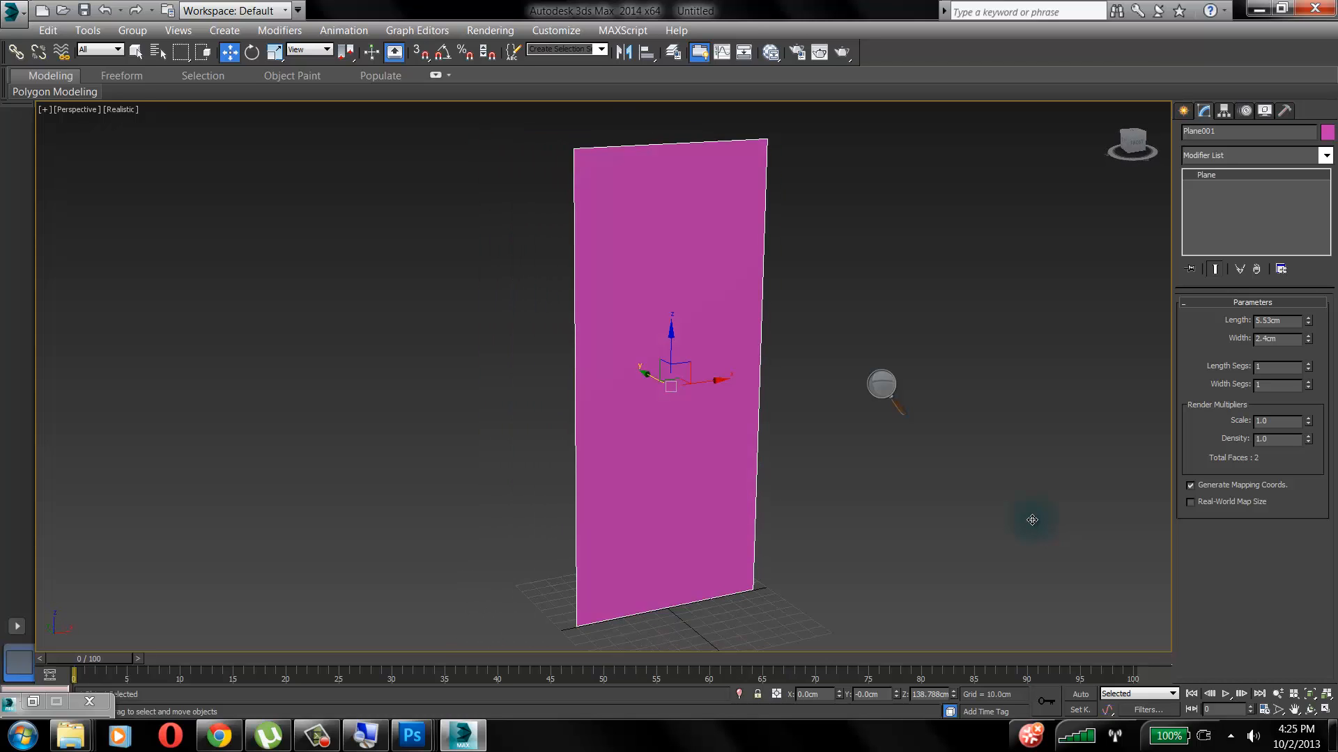
Add a Standard material node in the Slate Material Editor, enlarging the editor window and the node's preview
key(m)
middle_drag(1032, 520, 1035, 525)
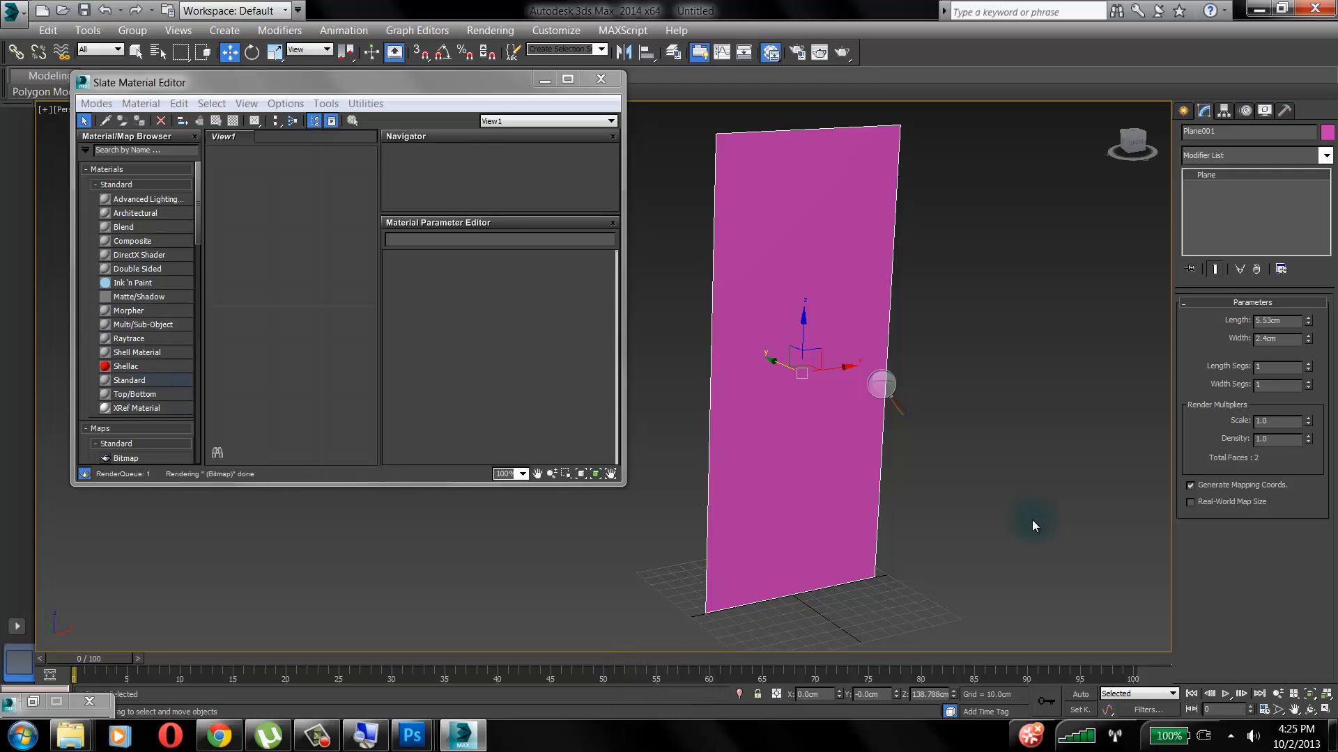
drag(129, 380, 282, 254)
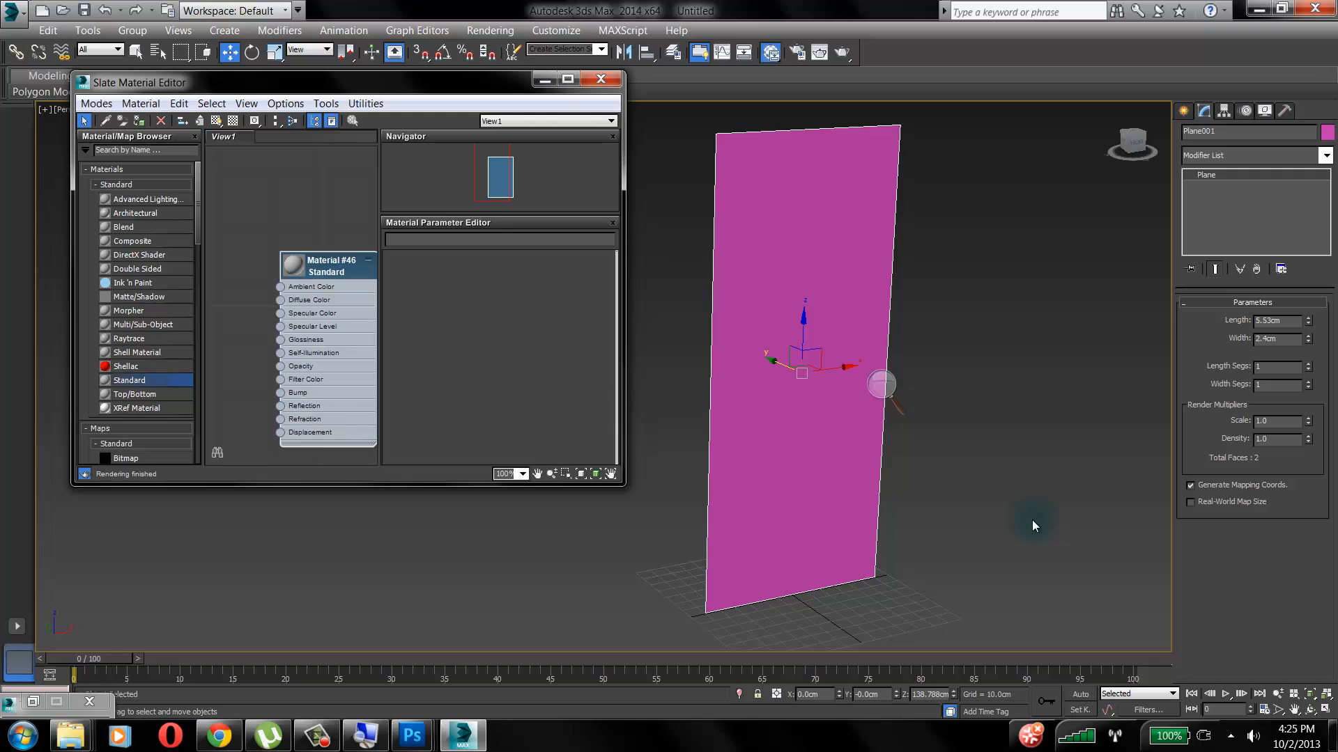
drag(625, 485, 718, 563)
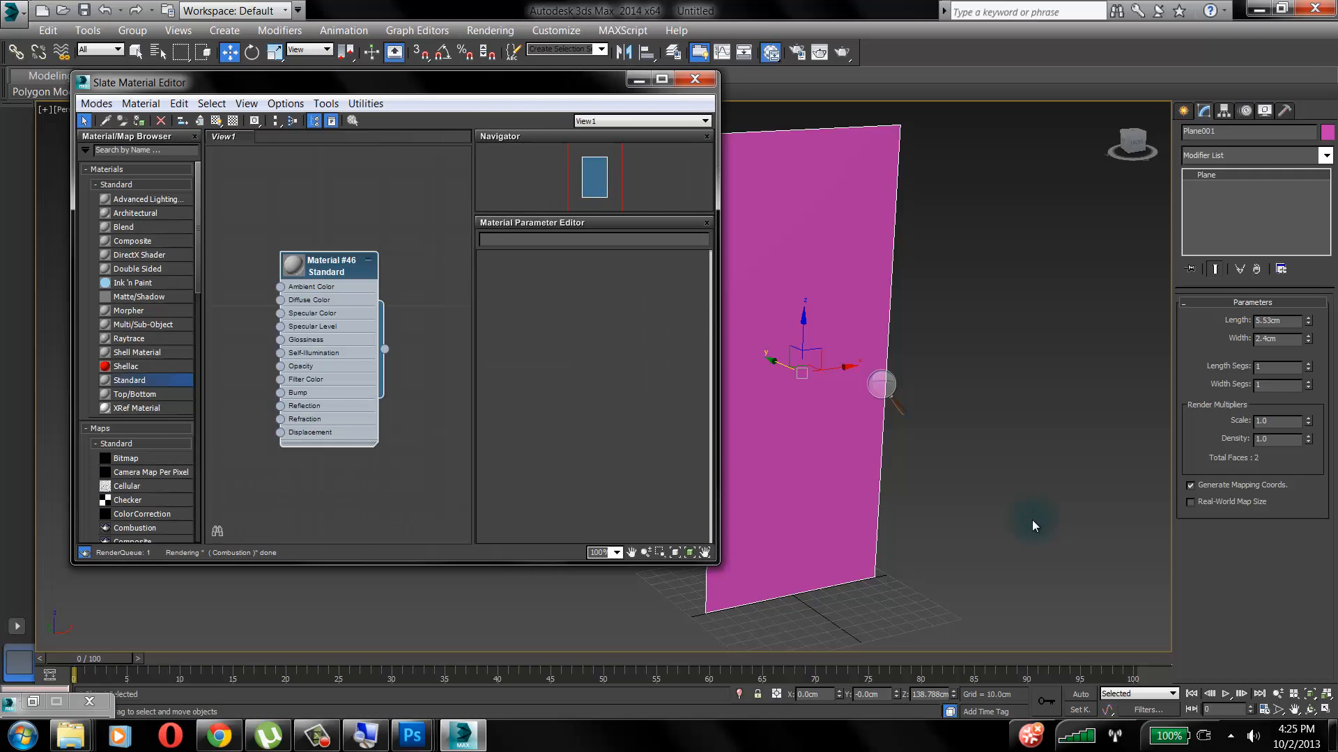
double_click(293, 266)
drag(322, 266, 378, 224)
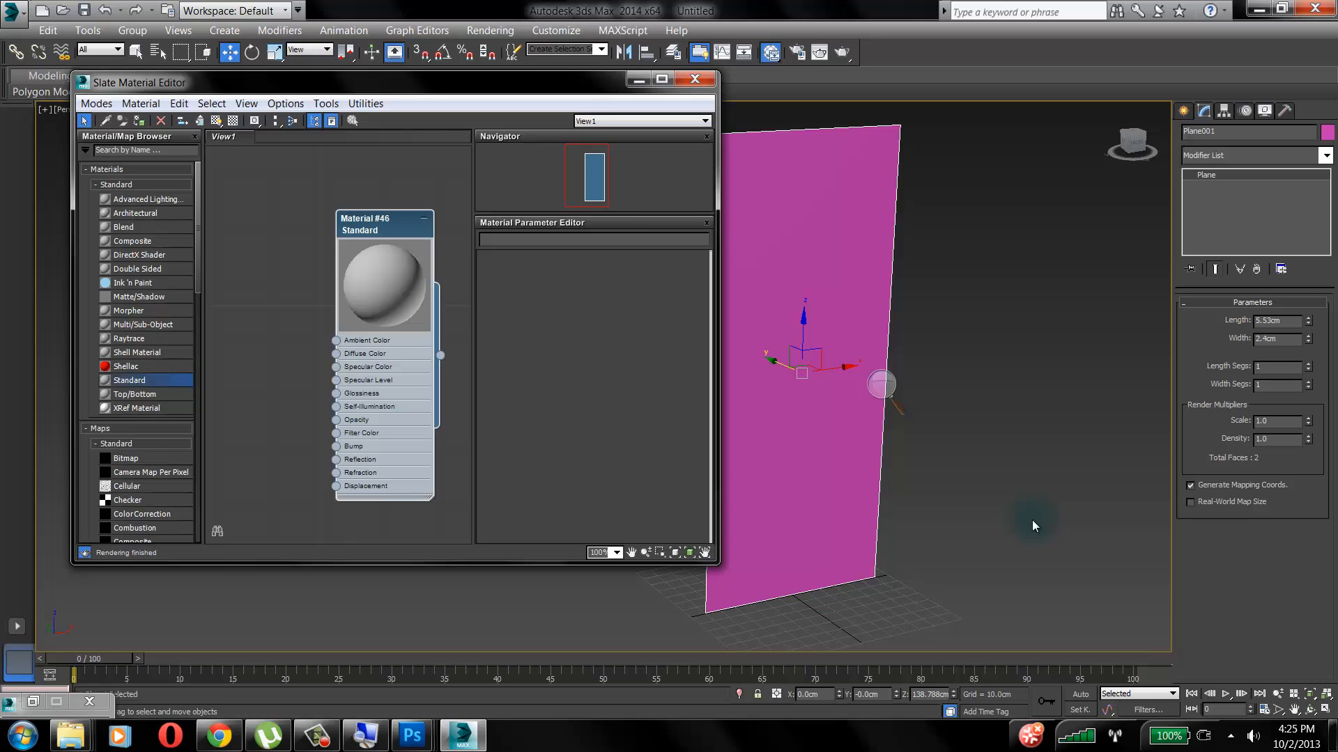
Assign the new Standard material to the selected plane and return to the four-view layout
right_click(401, 221)
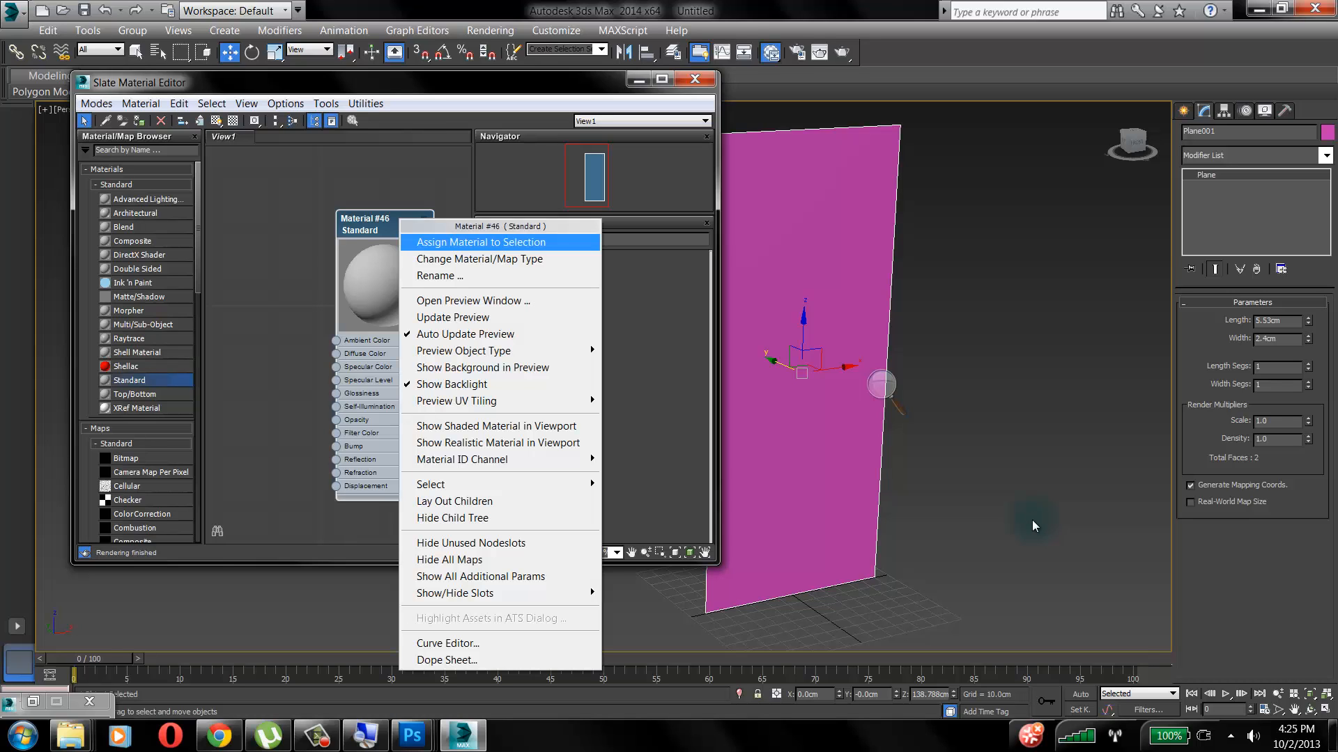
click(481, 242)
middle_drag(801, 335, 869, 344)
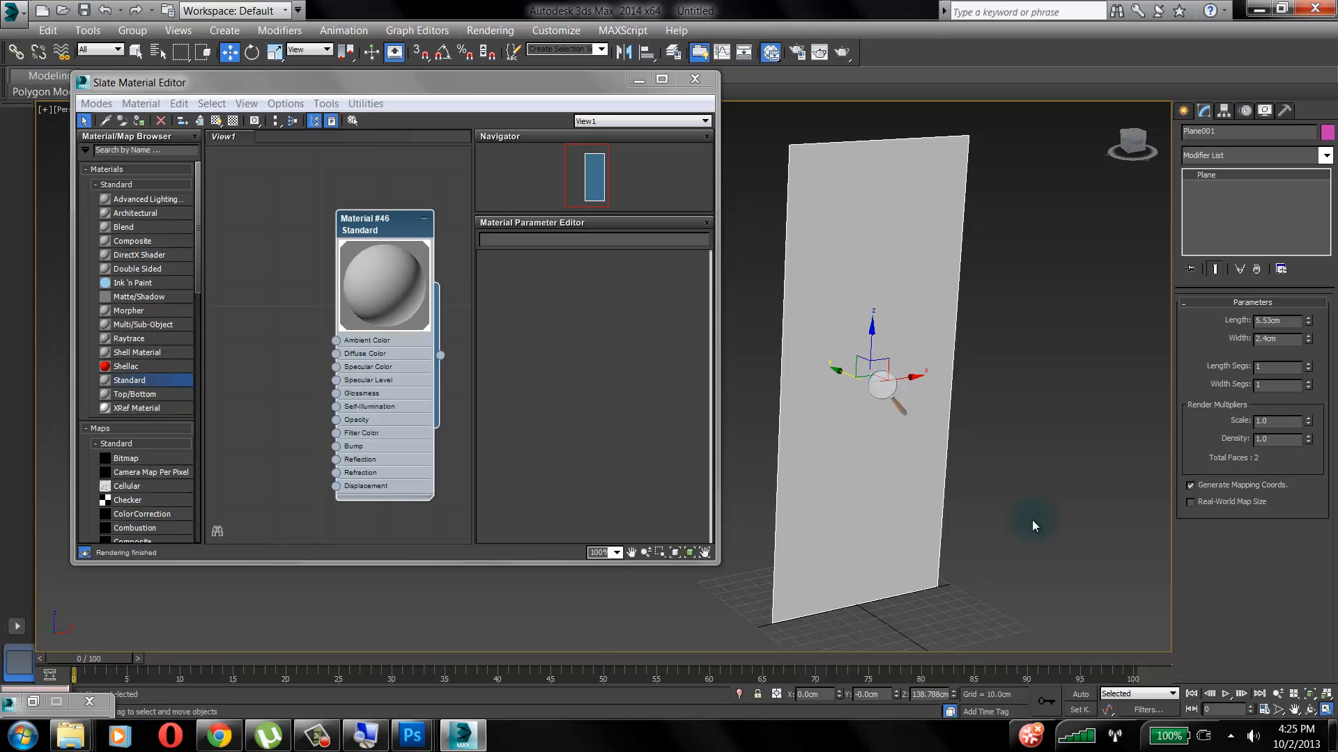
key(alt+w)
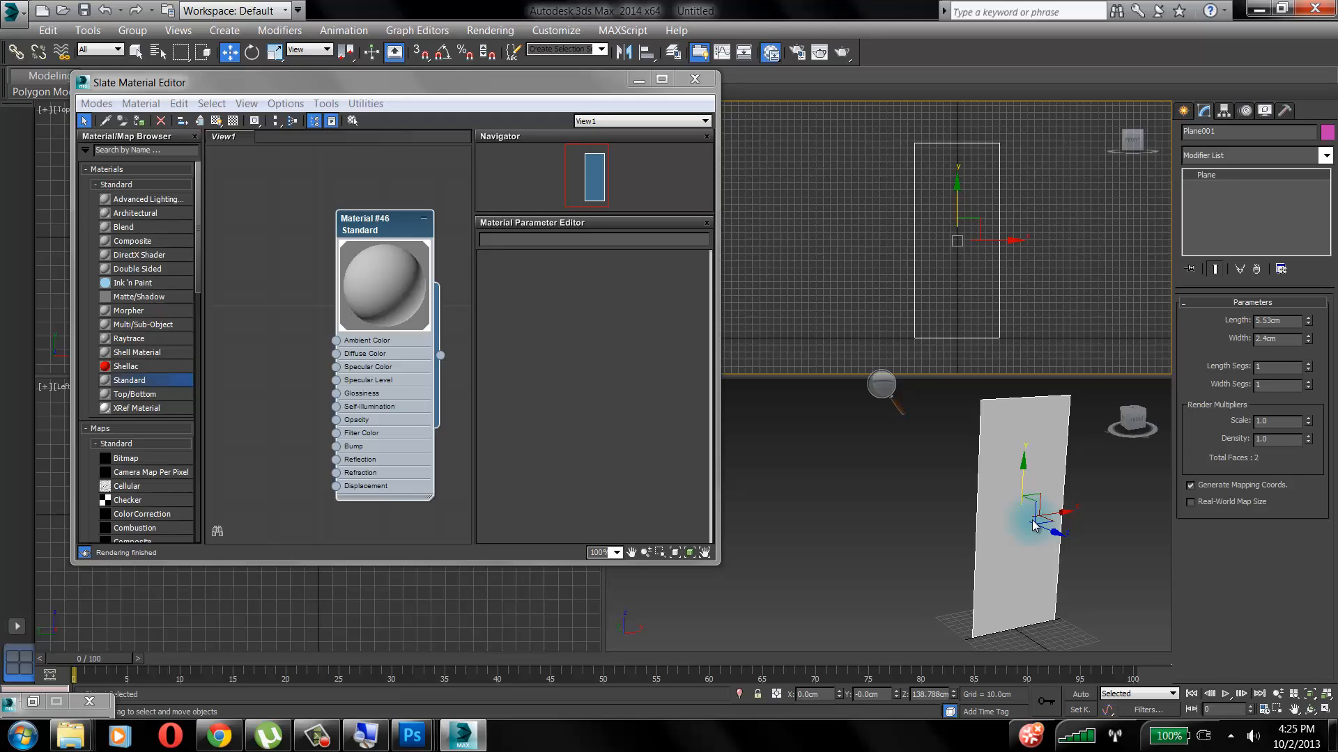
Add a Bitmap map node that loads the police_front image from the chars folder on the Desktop
right_click(255, 212)
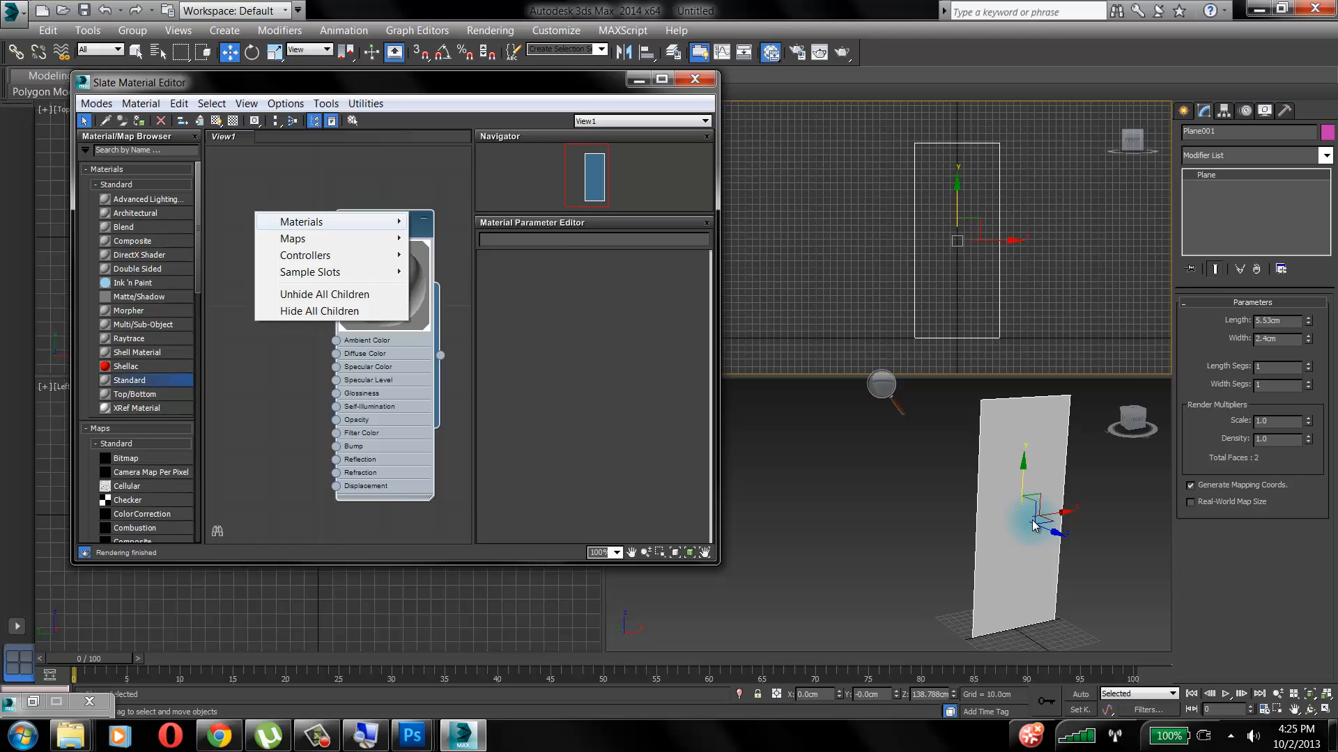
mouse_move(307, 238)
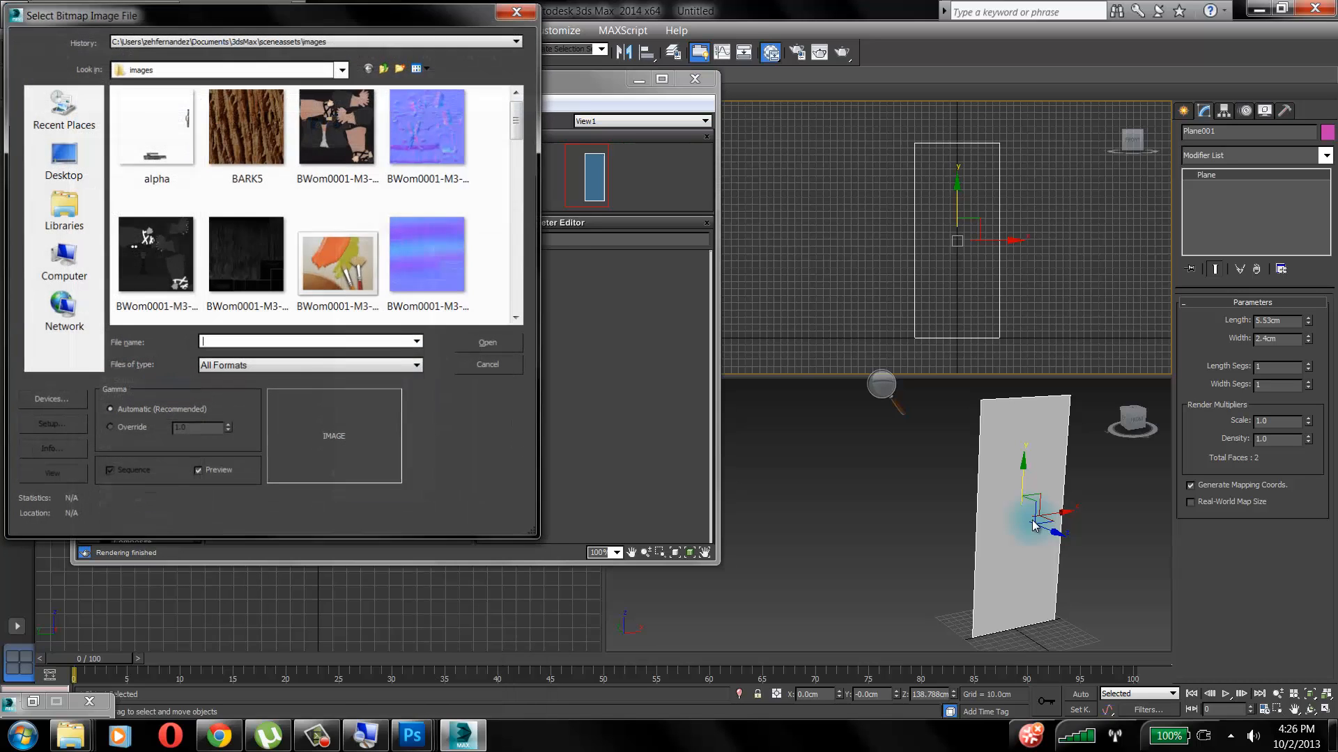
click(343, 68)
click(141, 99)
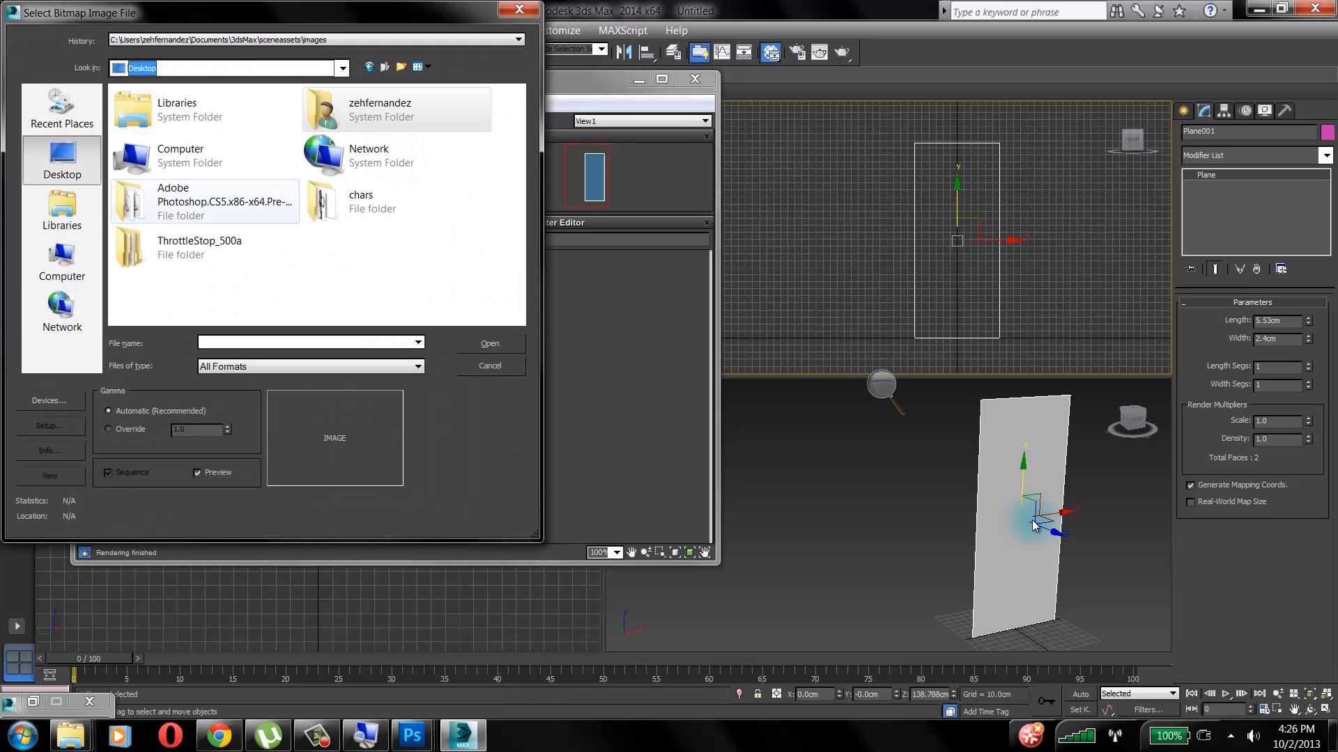
double_click(361, 200)
drag(518, 174, 518, 248)
click(247, 274)
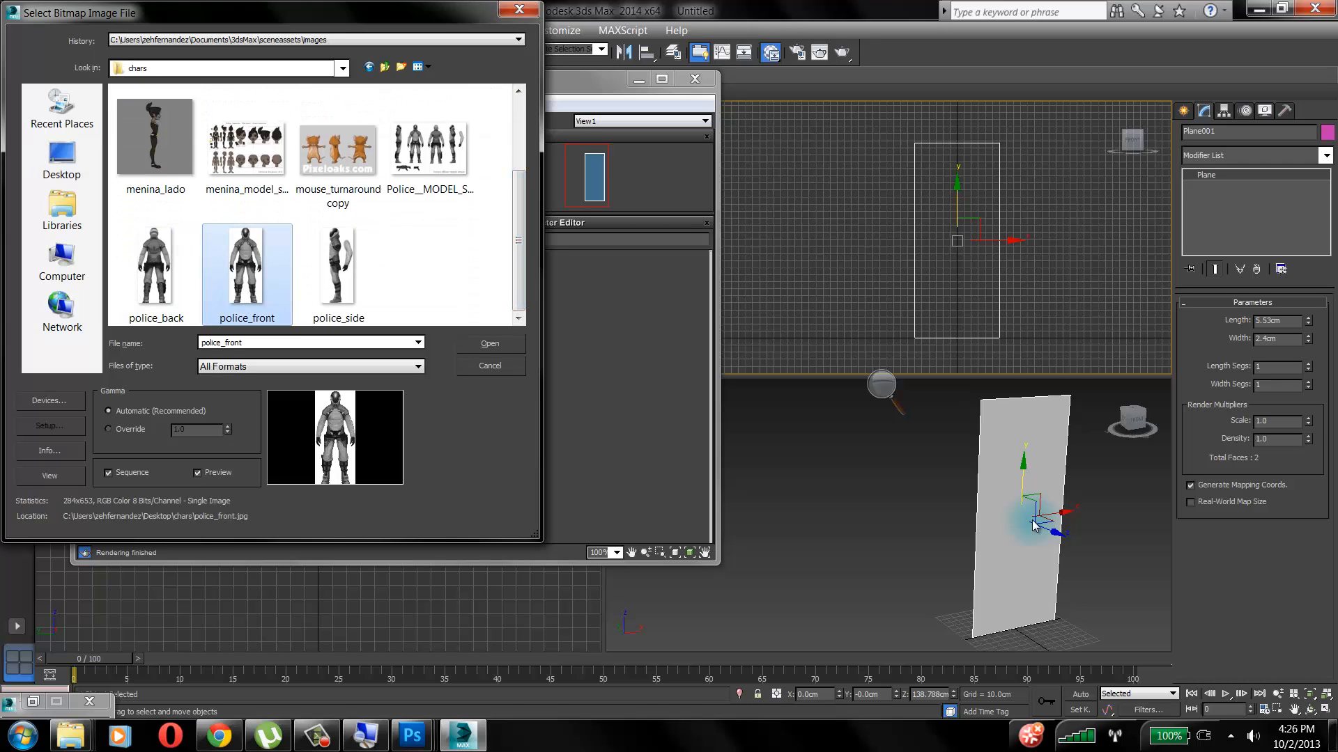
click(490, 344)
Enlarge the bitmap node's preview and arrange the bitmap and material nodes side by side with aligned tops
double_click(223, 212)
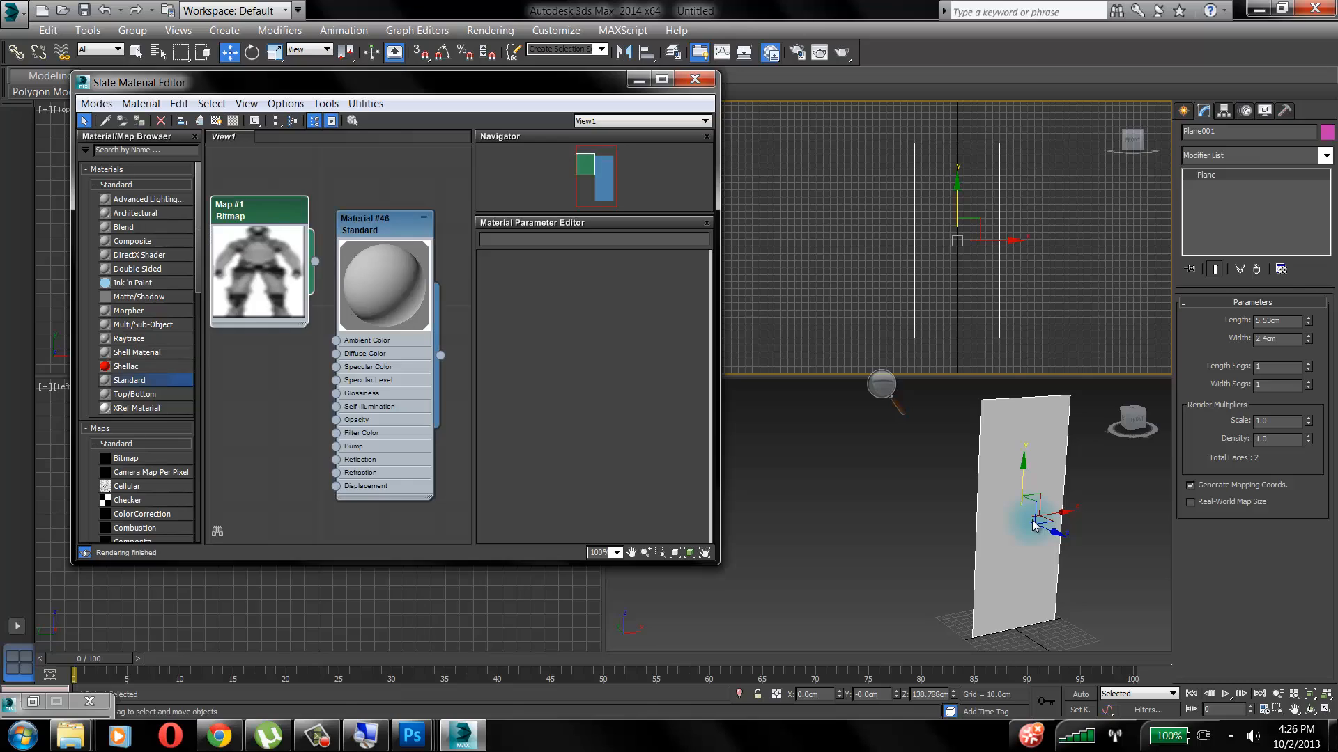
drag(383, 224, 398, 224)
click(259, 210)
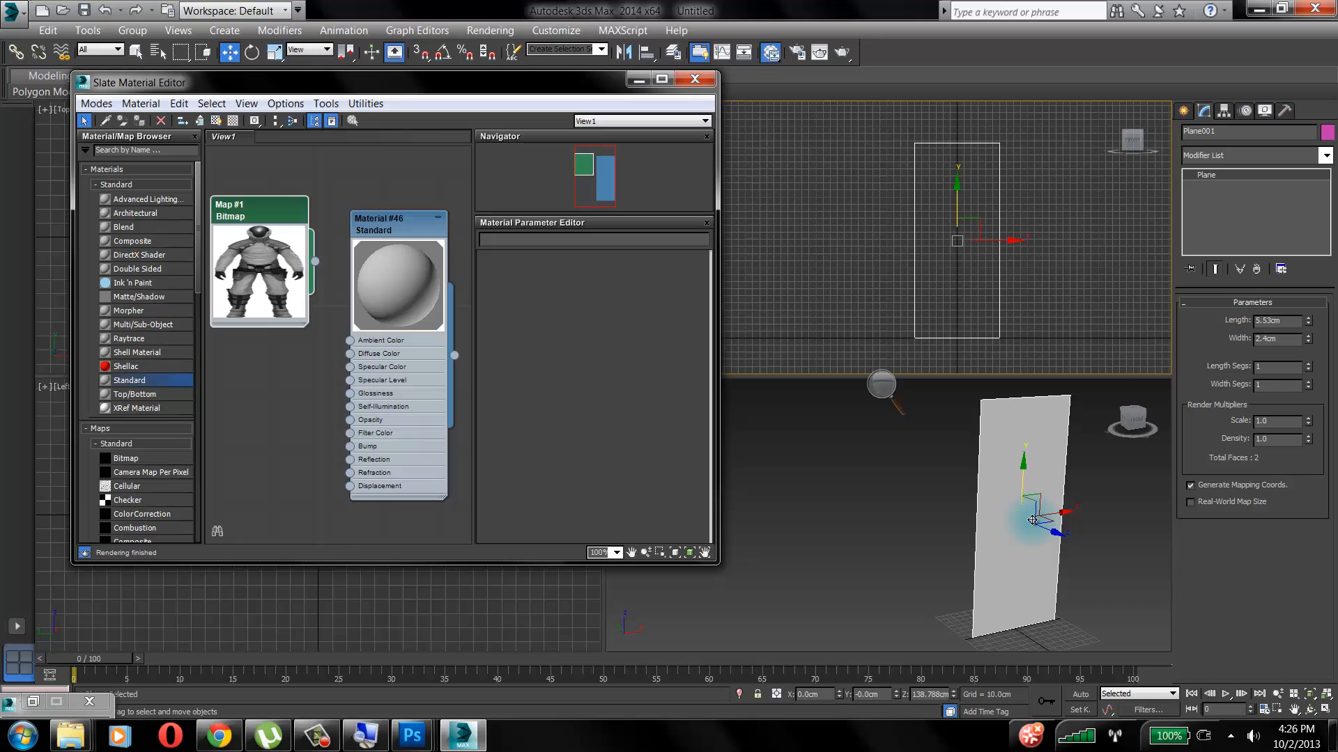
drag(398, 225, 398, 210)
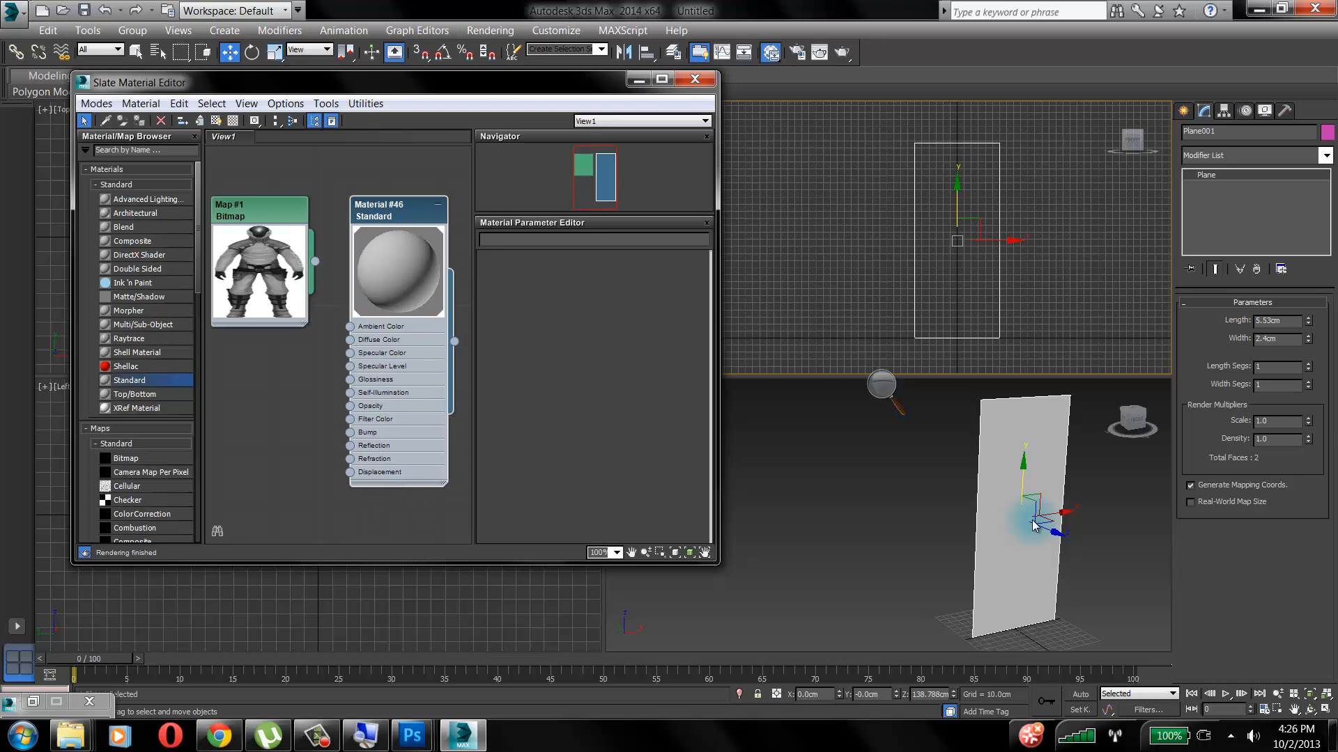
drag(250, 210, 265, 210)
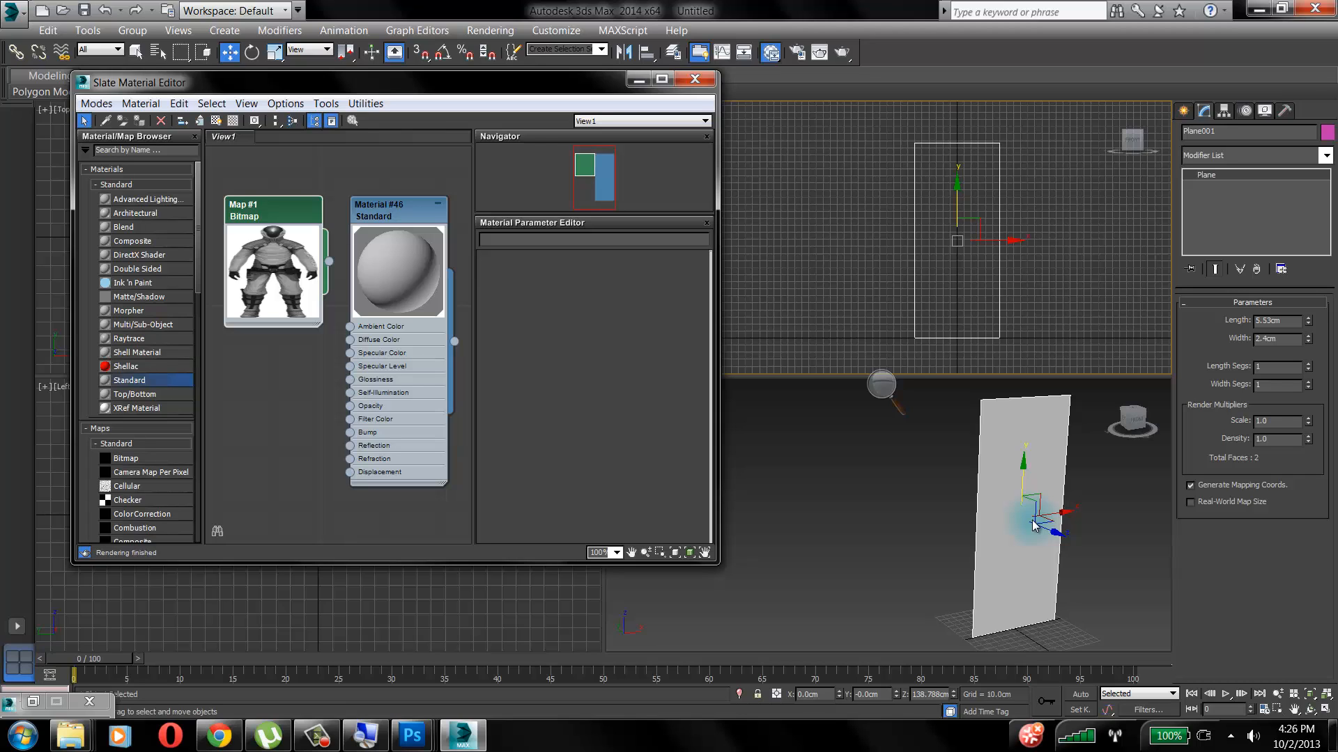
Try magenta and red diffuse colors on the Standard material, then discard the color change
double_click(391, 210)
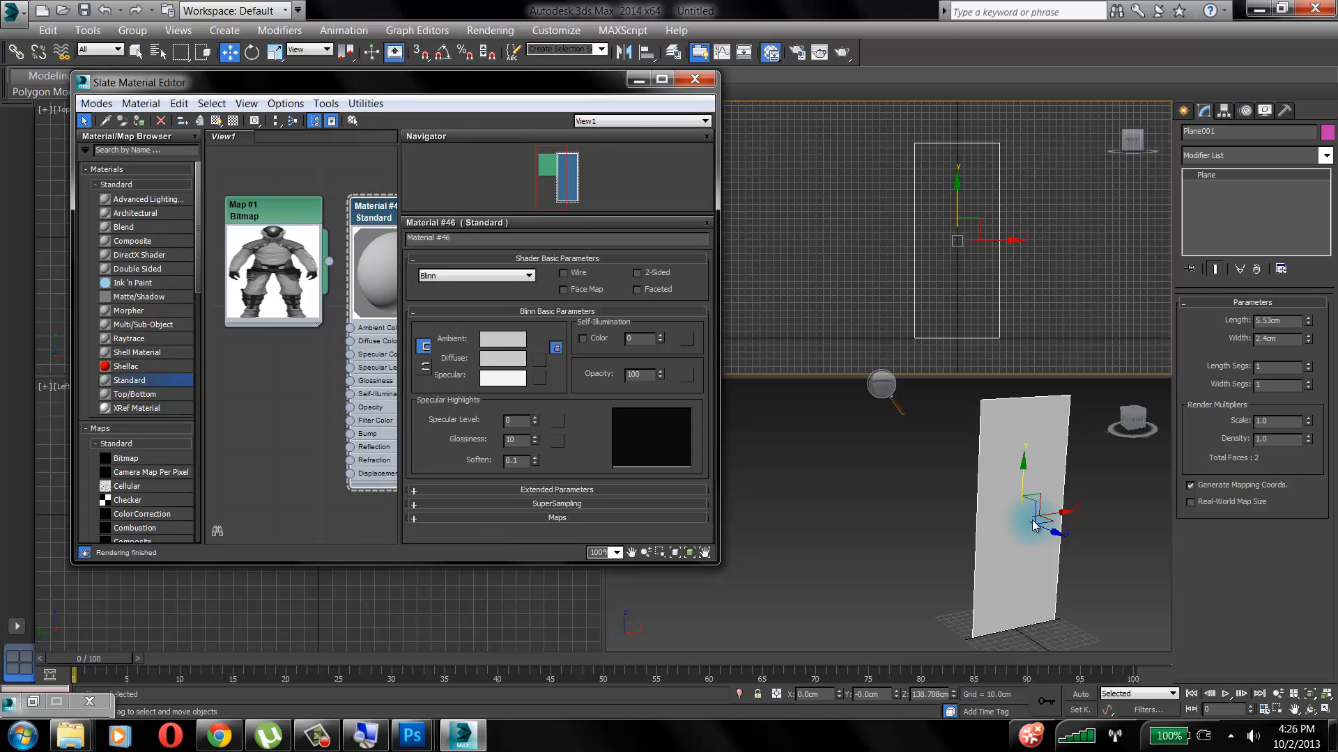
click(502, 358)
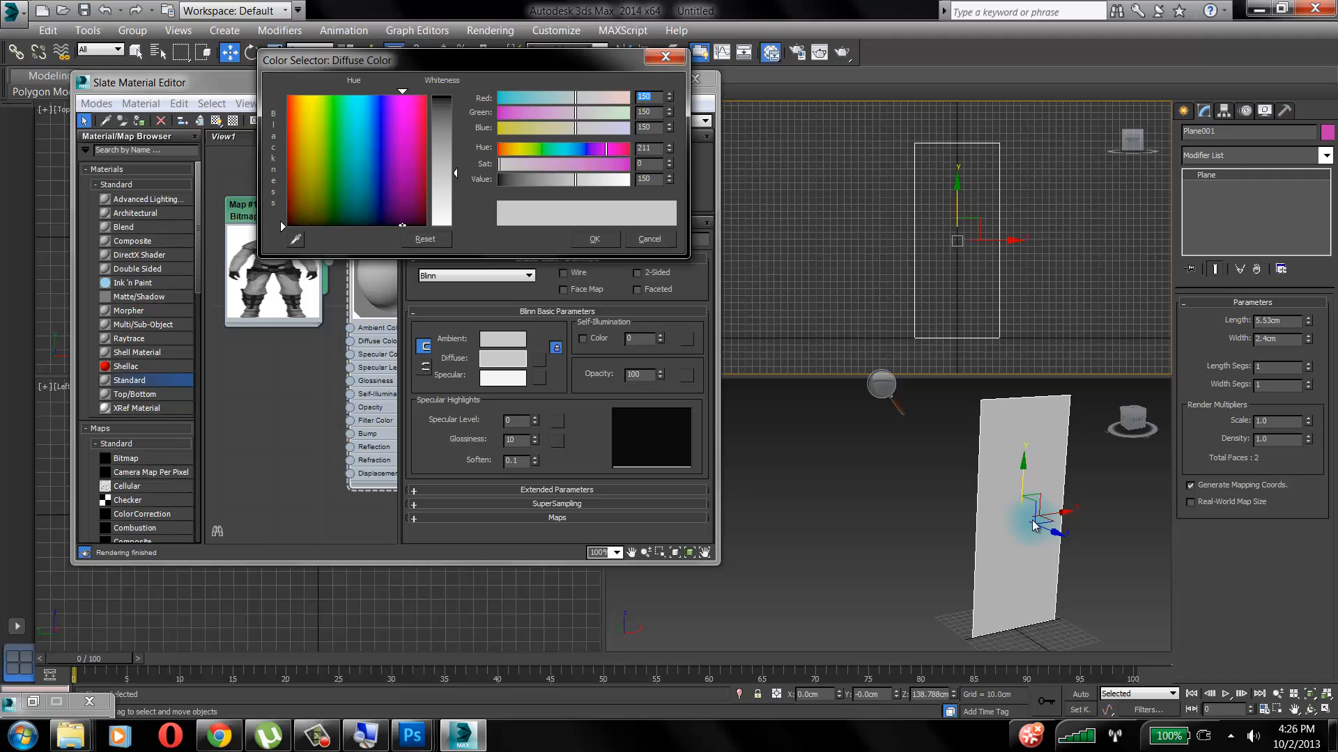
drag(499, 165, 615, 164)
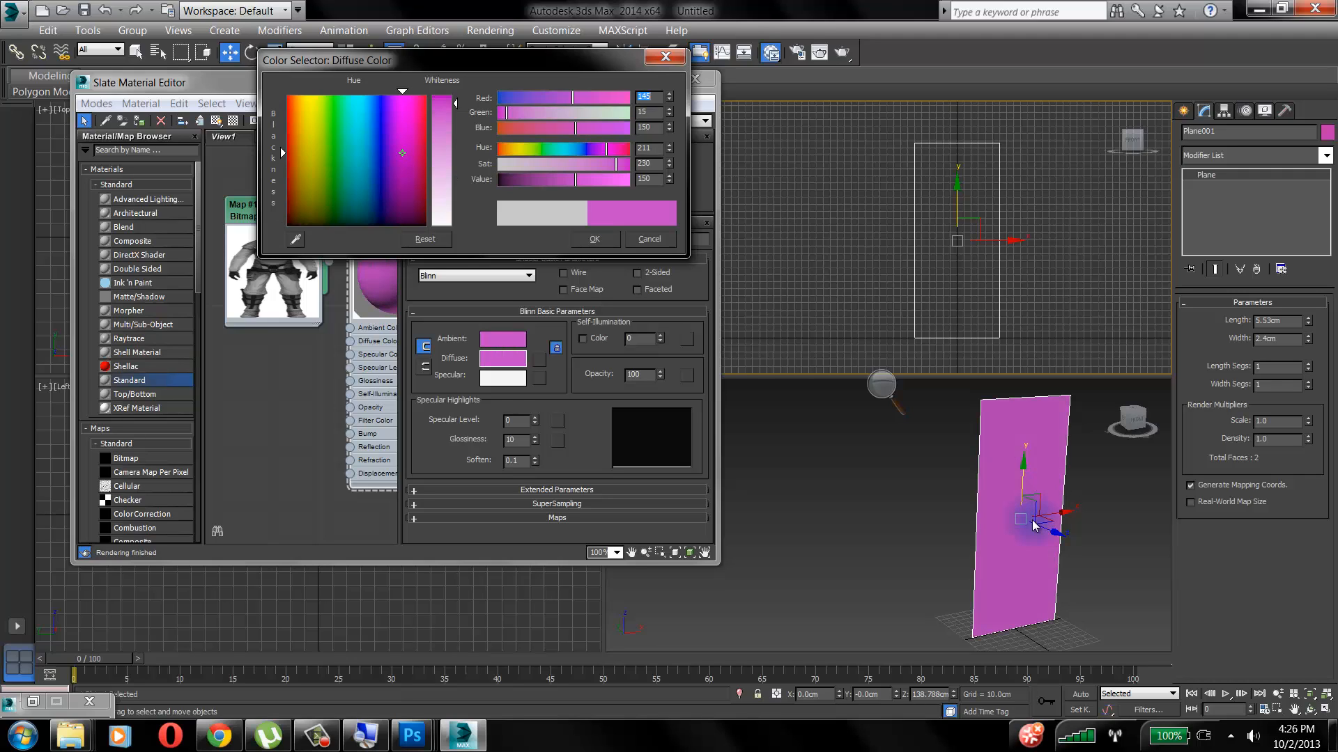
drag(402, 153, 424, 162)
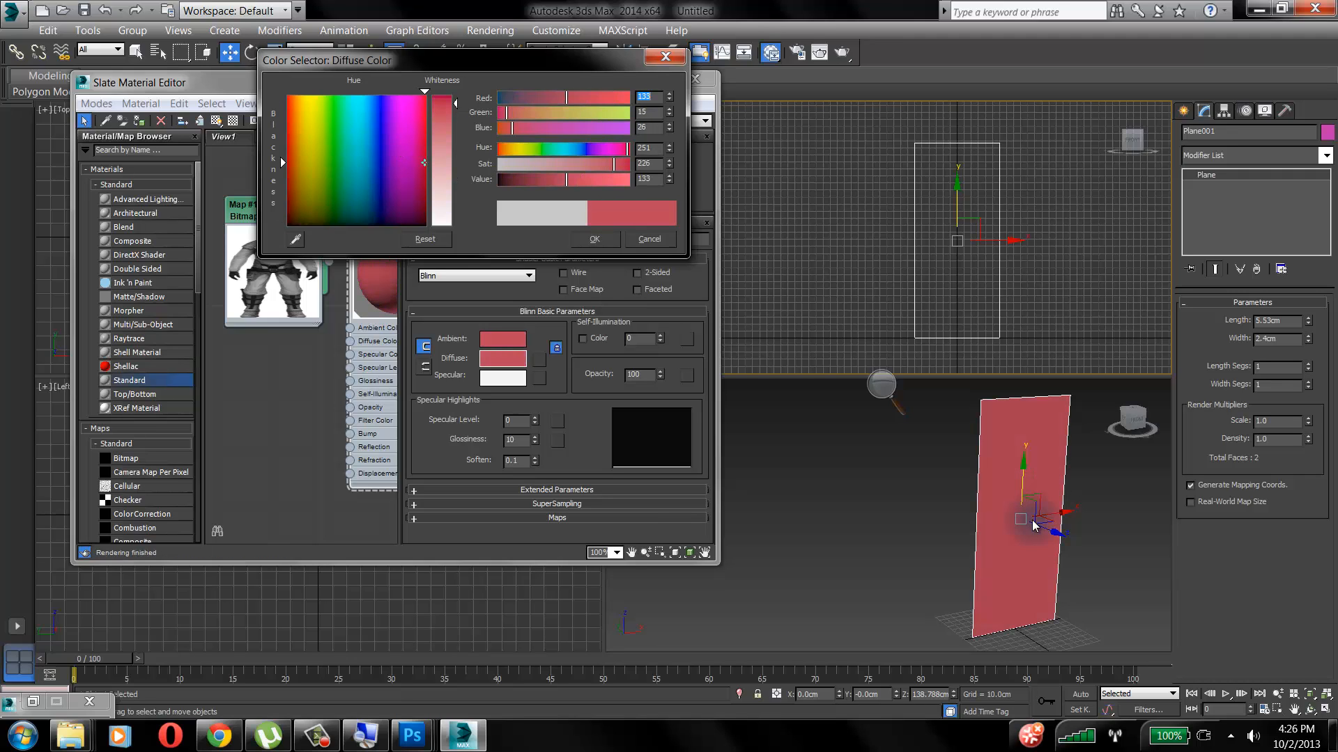
click(650, 239)
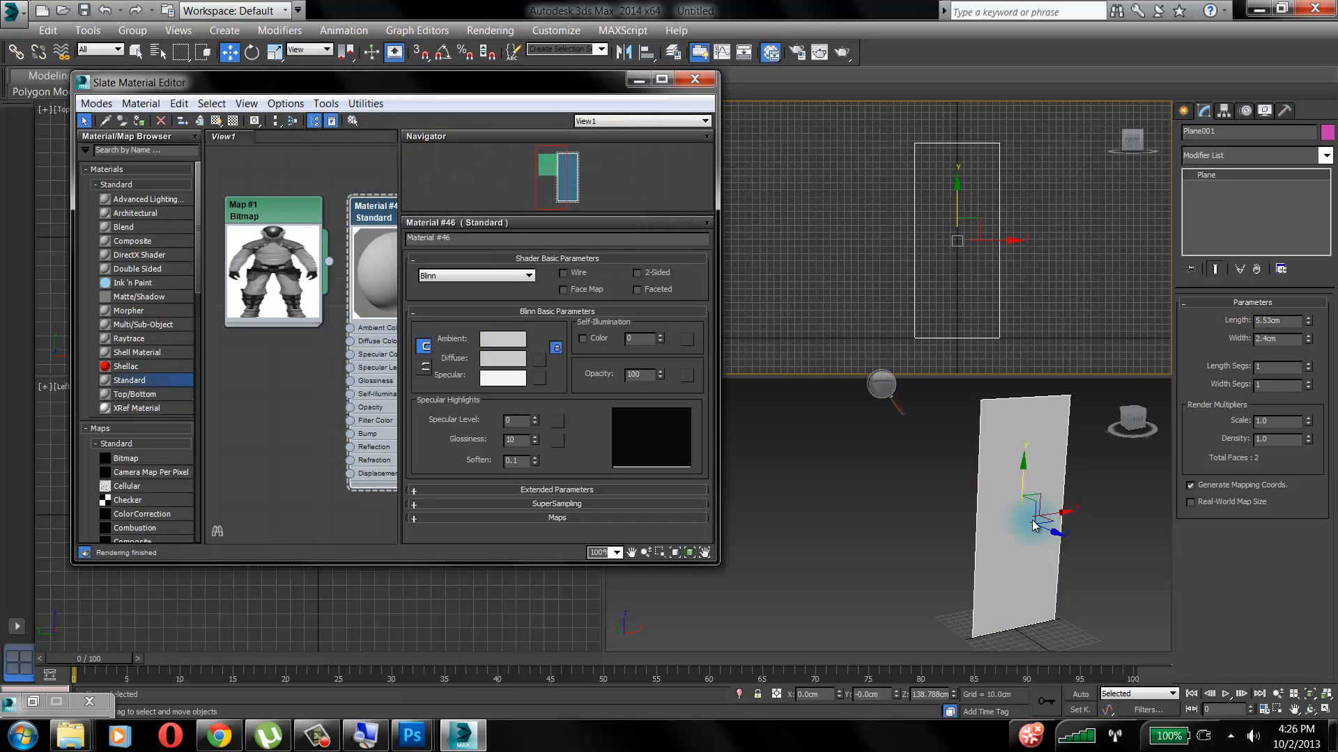
Connect the police_front bitmap's output to the Standard material's Diffuse Color input
drag(329, 261, 350, 341)
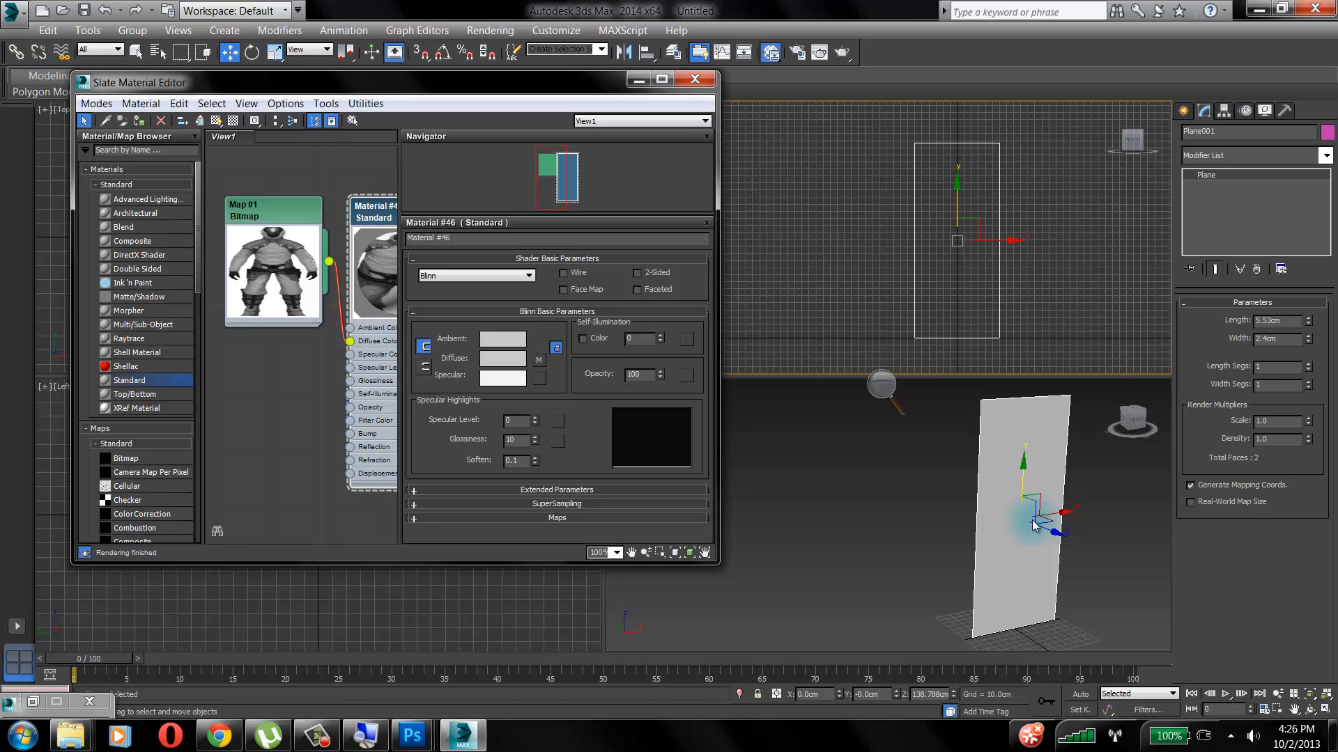
Examine the untextured plane in the Perspective view and magnify the Slate Material Editor's commands and material parameters
middle_drag(1033, 526, 986, 509)
scroll(1031, 520, up, 2)
scroll(1032, 520, down, 2)
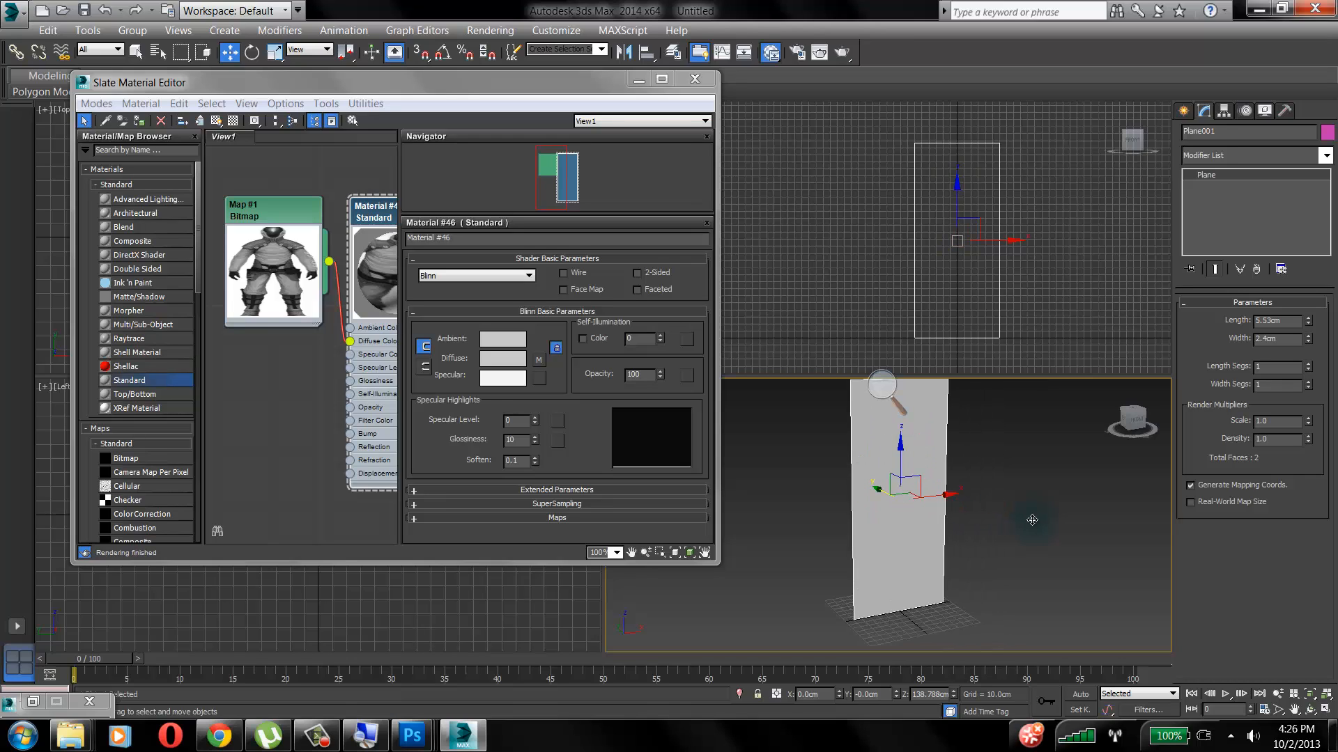
mouse_move(1032, 520)
middle_down()
mouse_move(1028, 538)
mouse_move(1054, 506)
mouse_move(1021, 528)
middle_up()
scroll(1032, 520, up, 3)
scroll(1032, 520, down, 3)
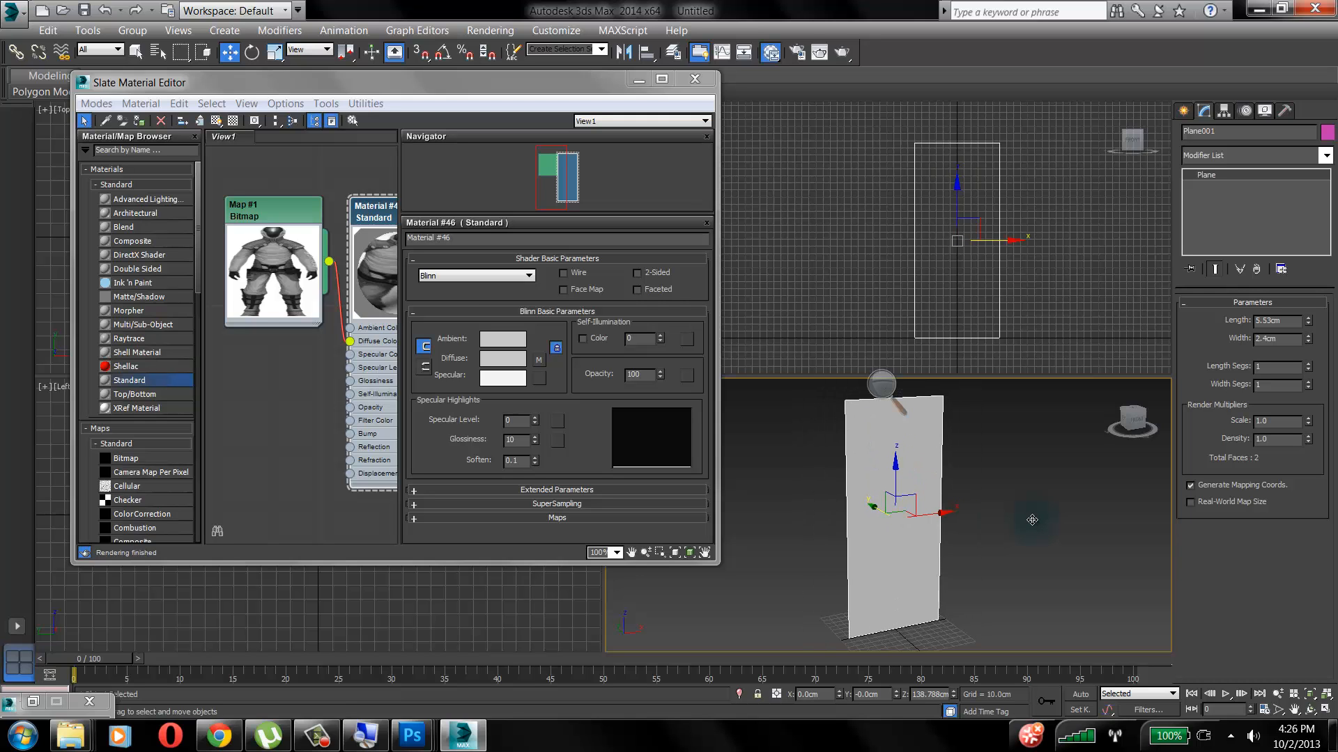
click(883, 385)
click(907, 401)
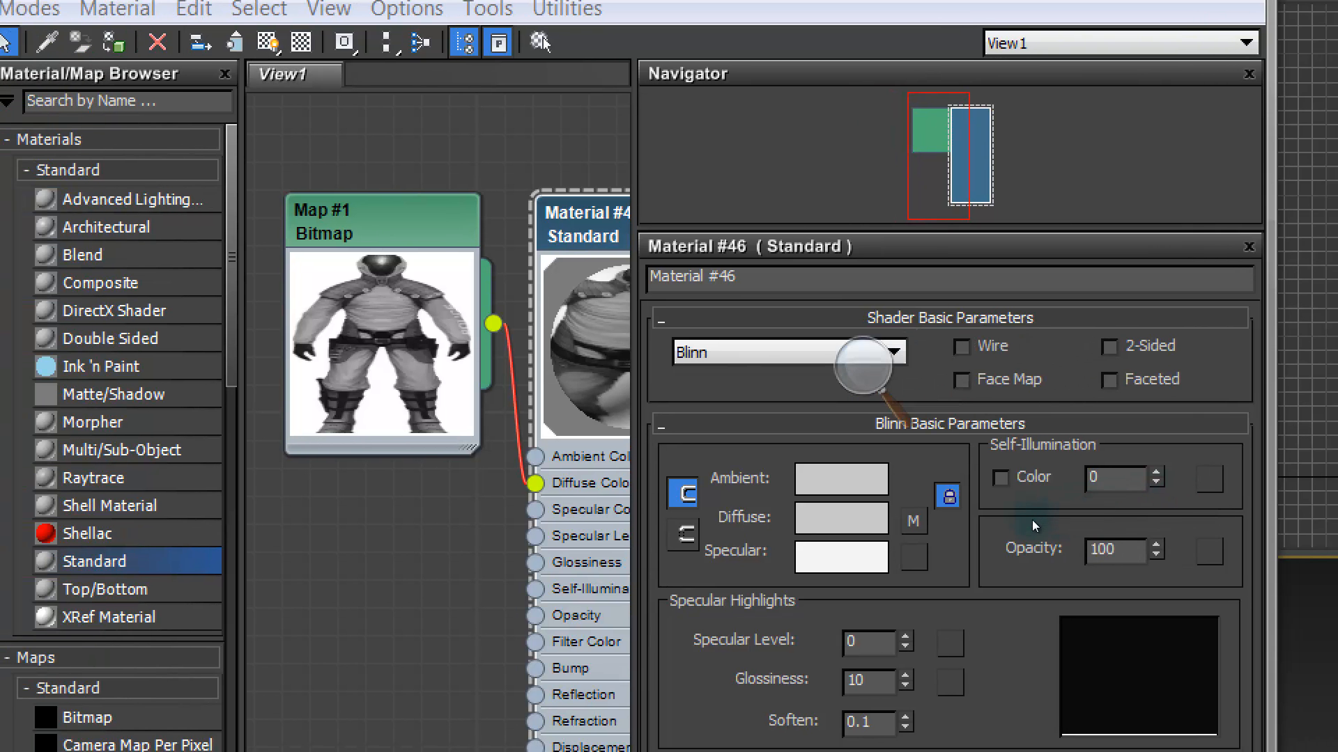
click(864, 366)
click(913, 399)
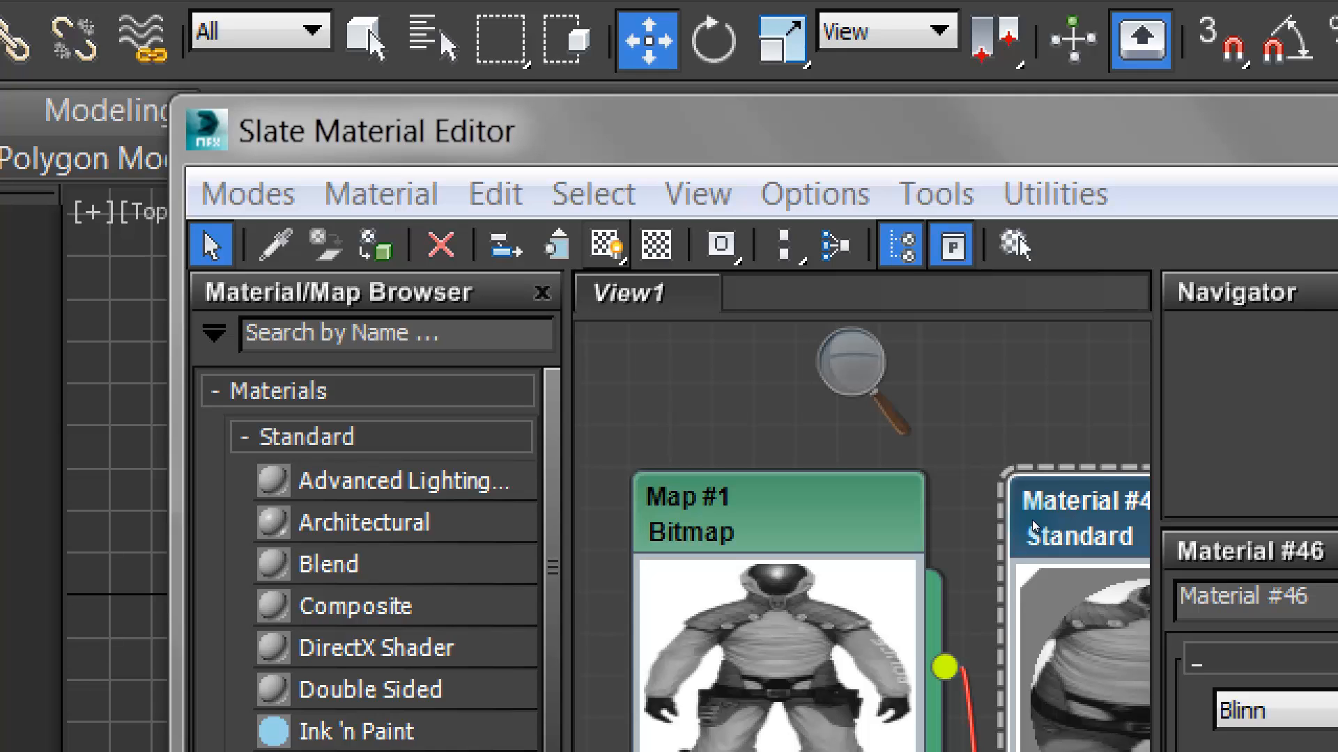
click(856, 376)
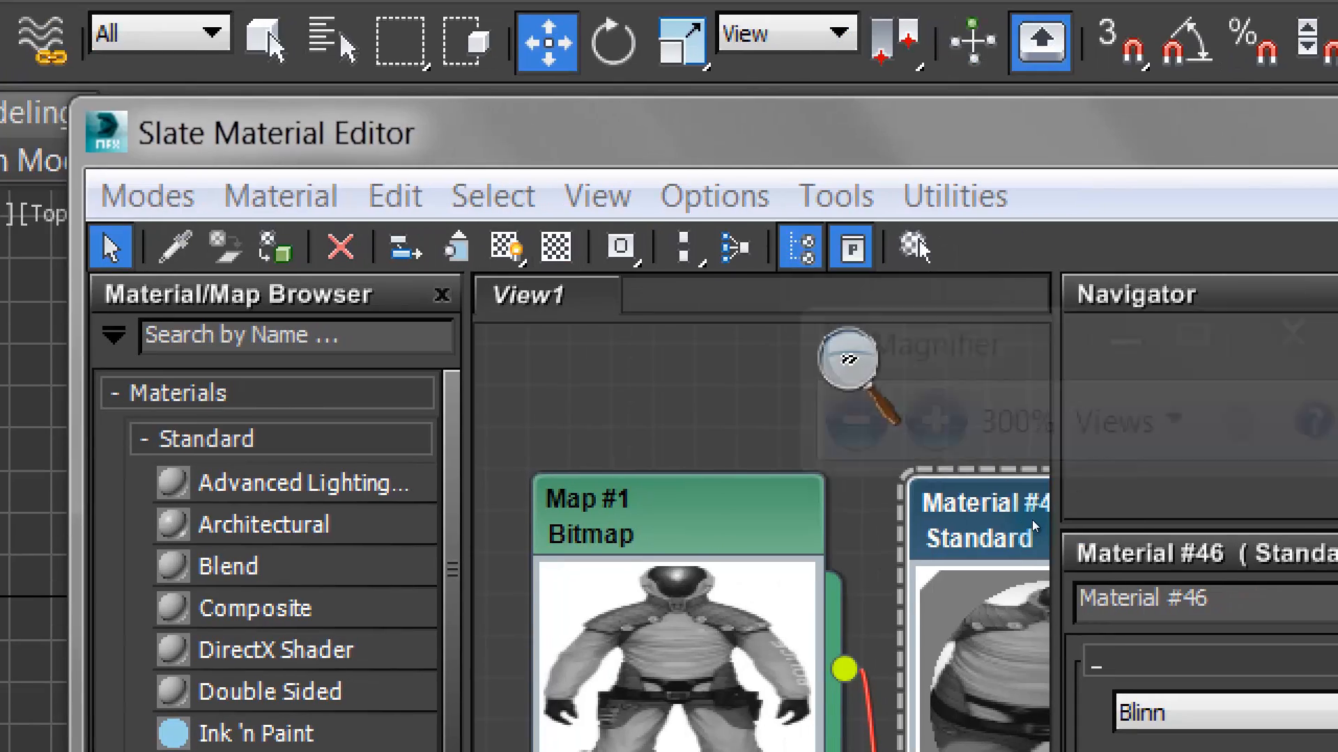
key(super+minus)
key(super+minus)
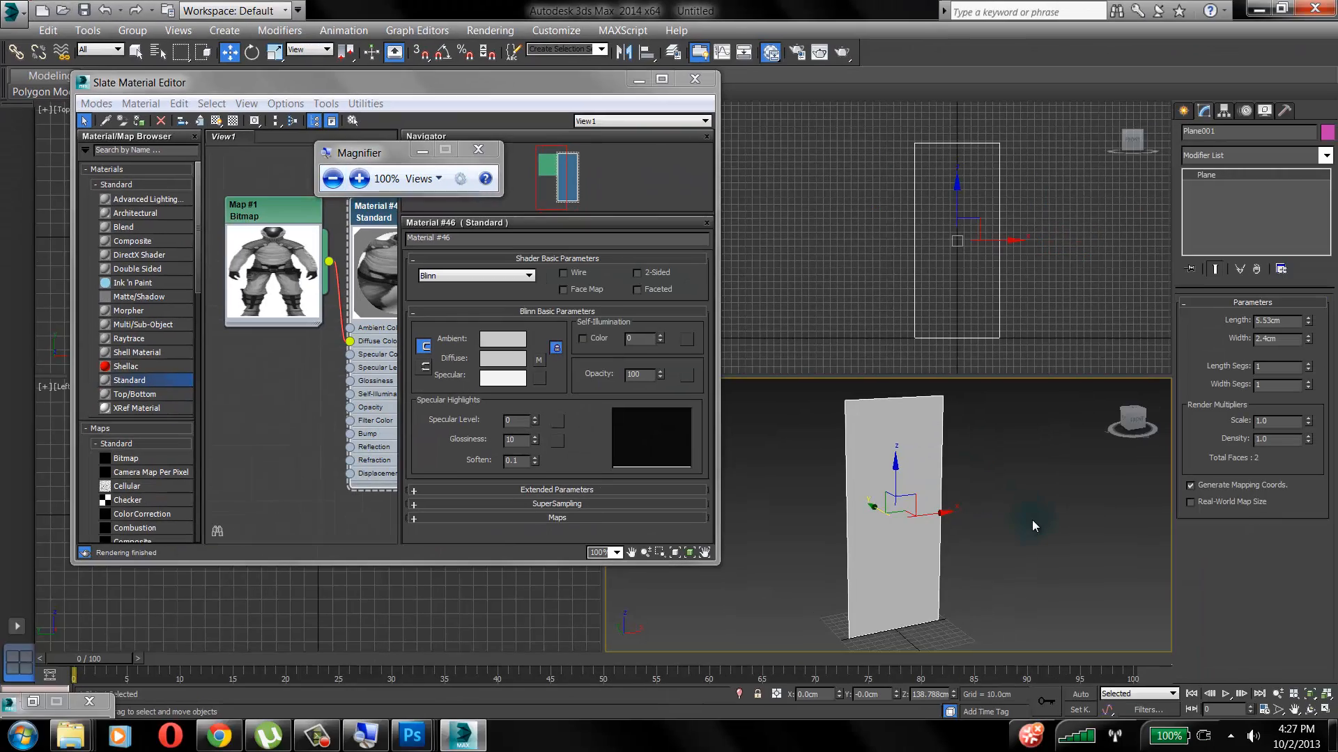
Show the Standard material's police_front map shaded on the plane in the viewport
click(217, 121)
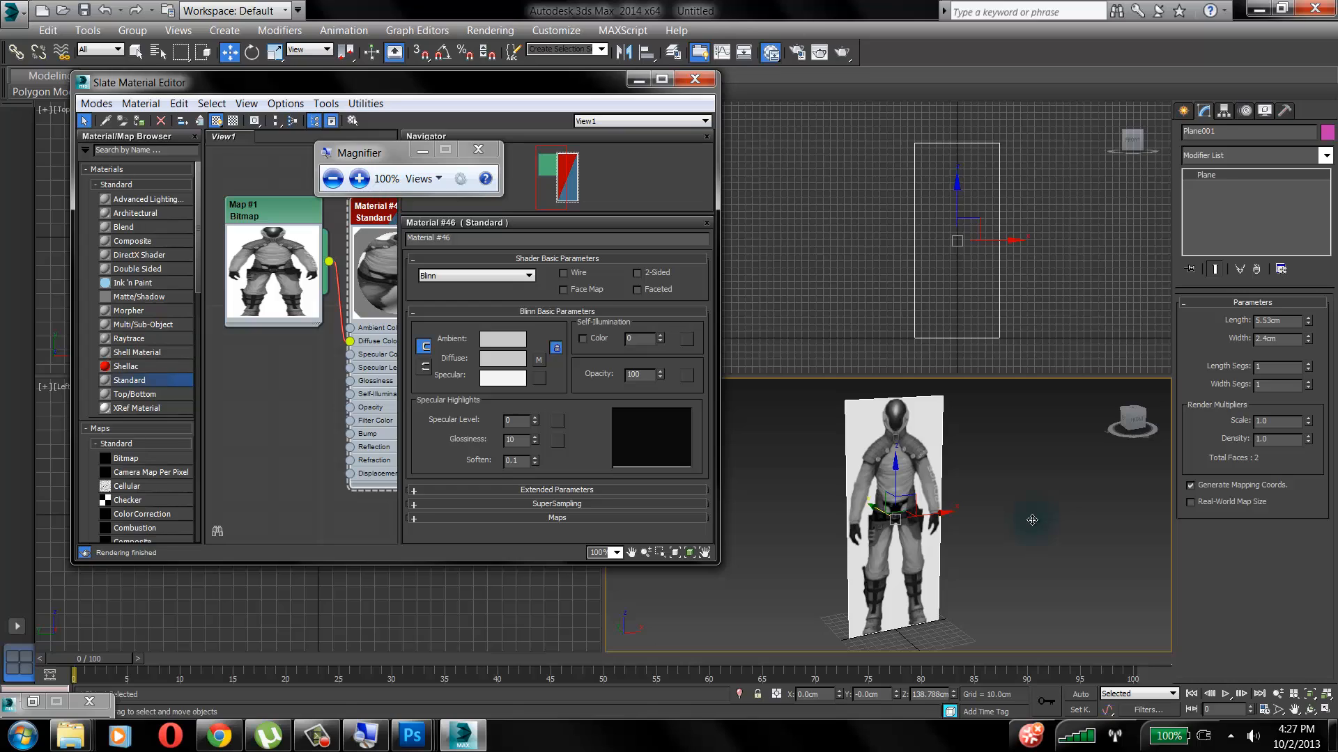
alt+middle_drag(1031, 520, 1032, 519)
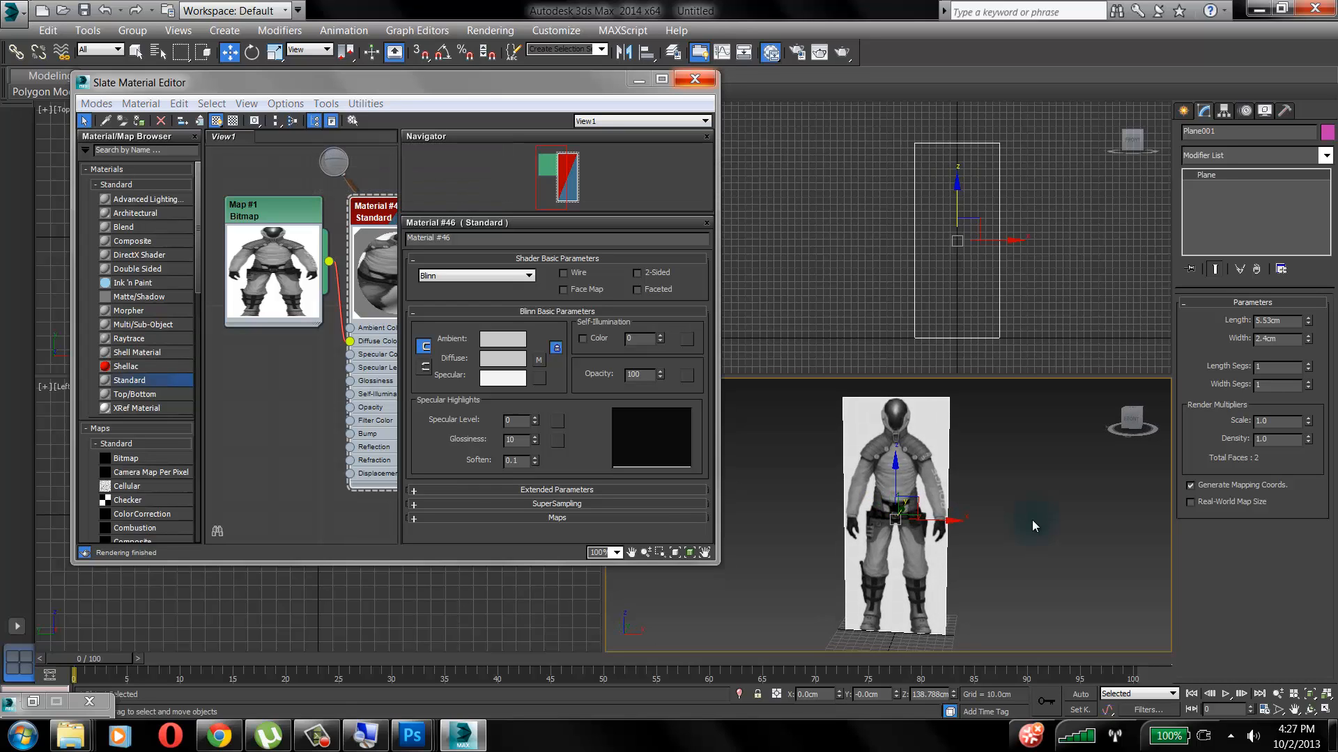
middle_drag(307, 407, 279, 379)
scroll(278, 380, down, 1)
scroll(241, 251, down, 4)
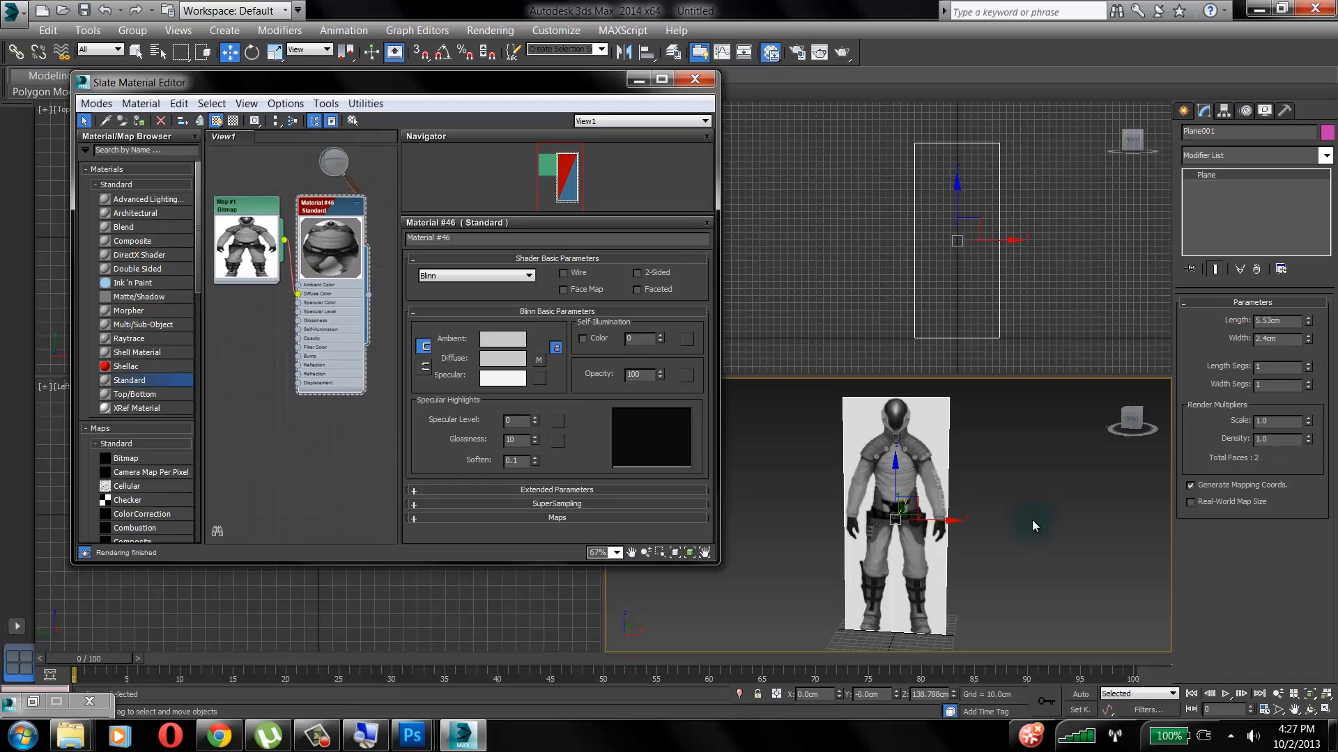
middle_drag(296, 334, 308, 286)
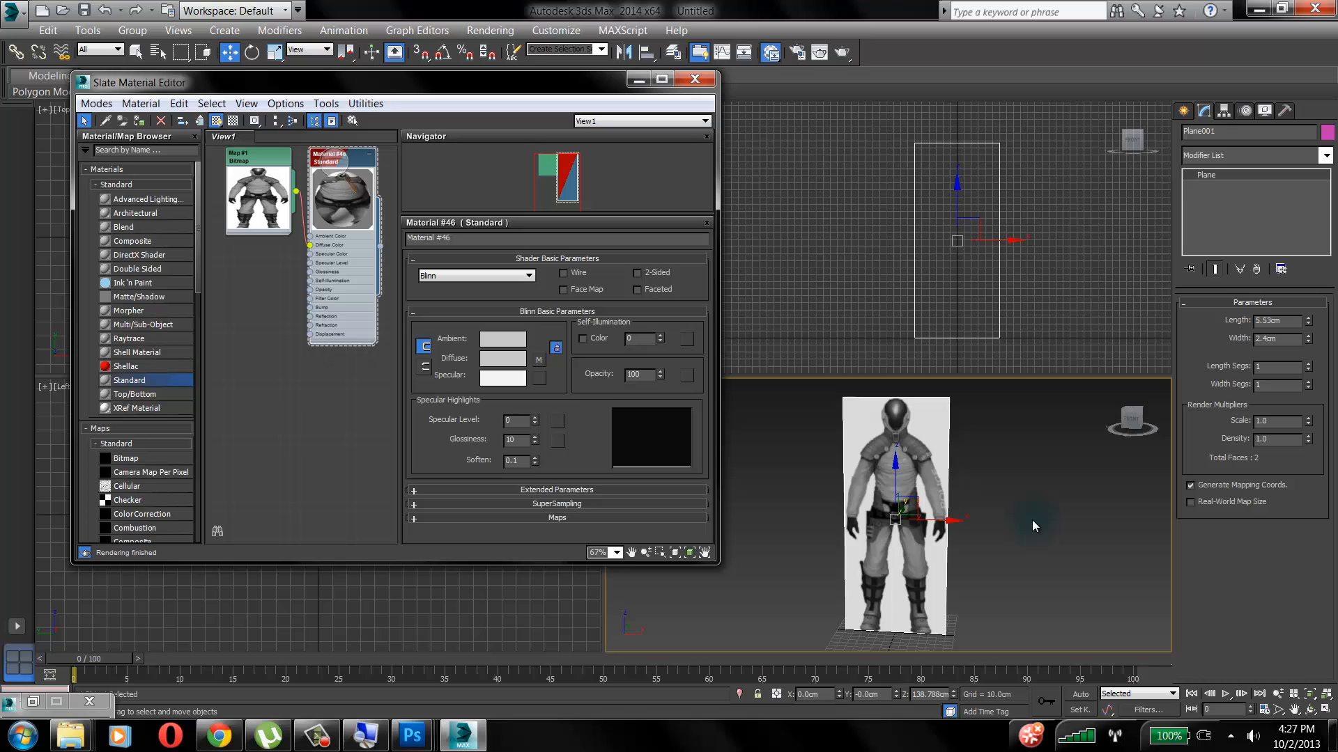
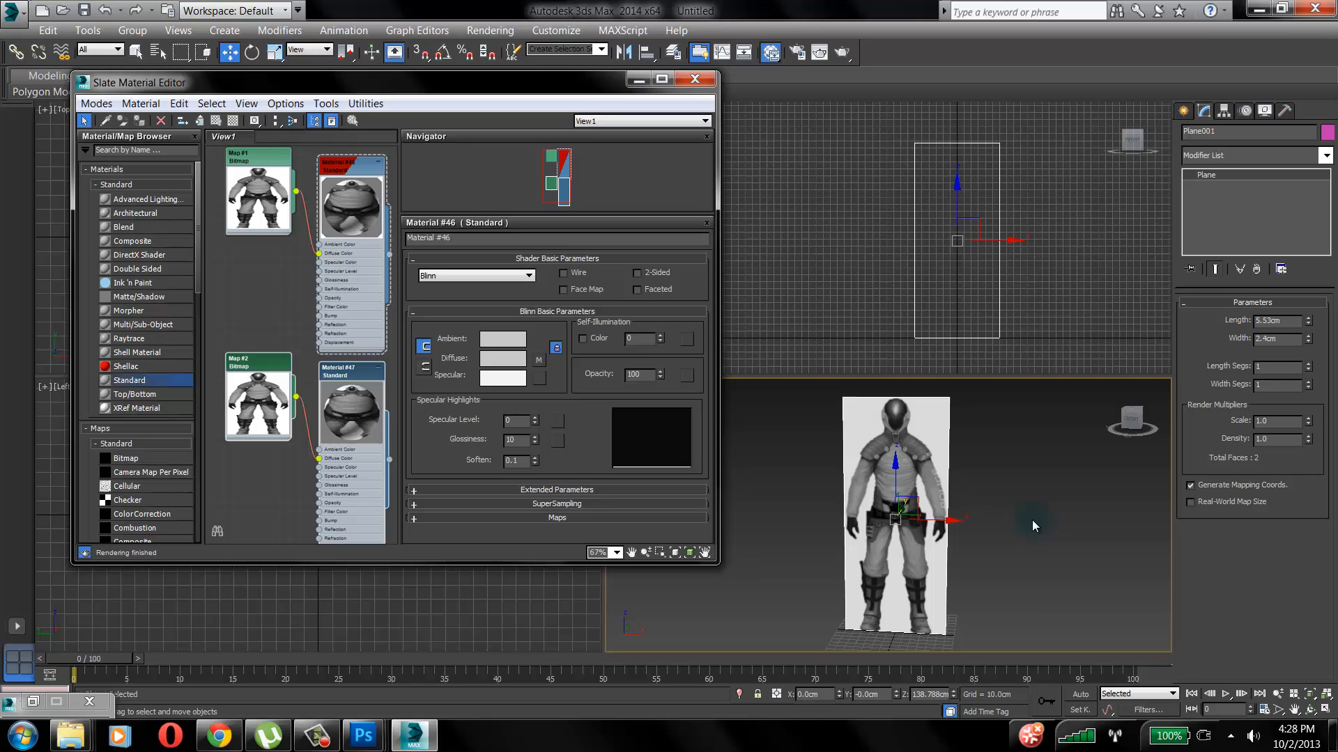
Duplicate the second bitmap and Standard material pair, placing the third pair below it in the node view
middle_drag(300, 383, 315, 292)
scroll(295, 364, down, 1)
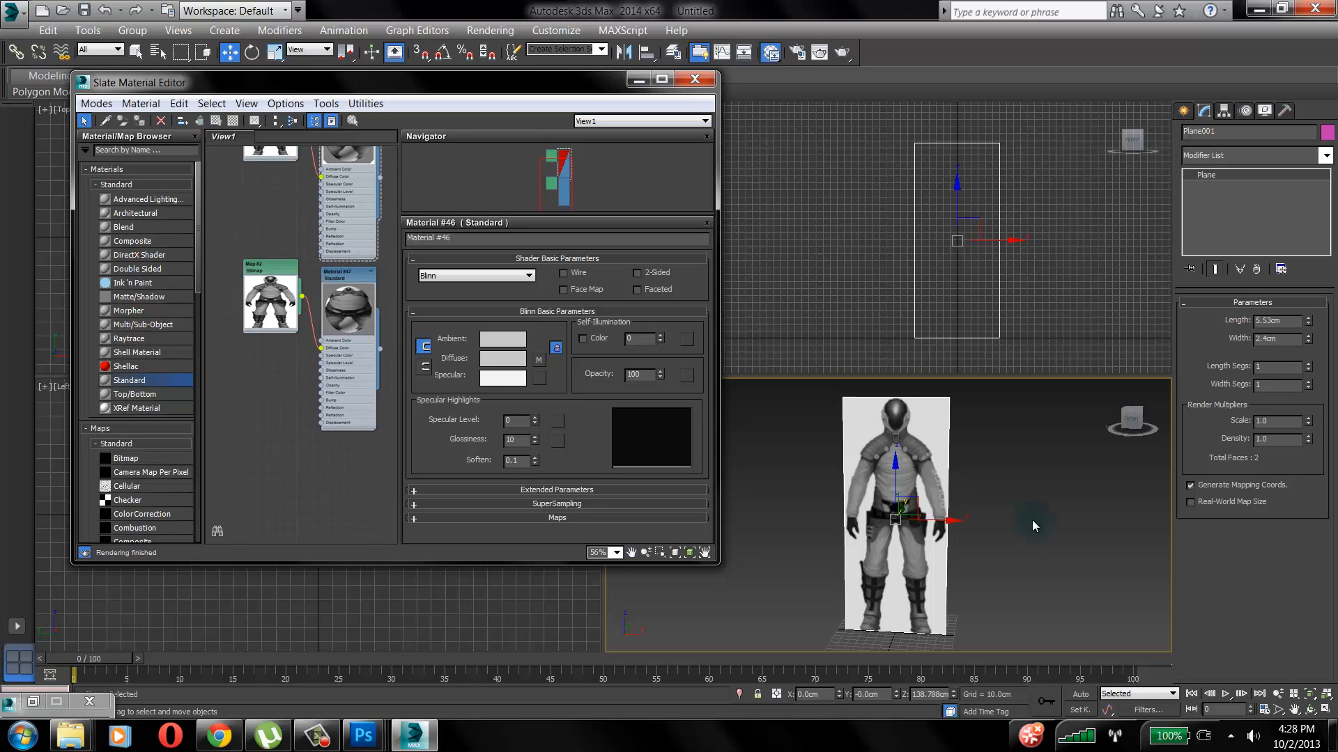
ctrl+click(271, 268)
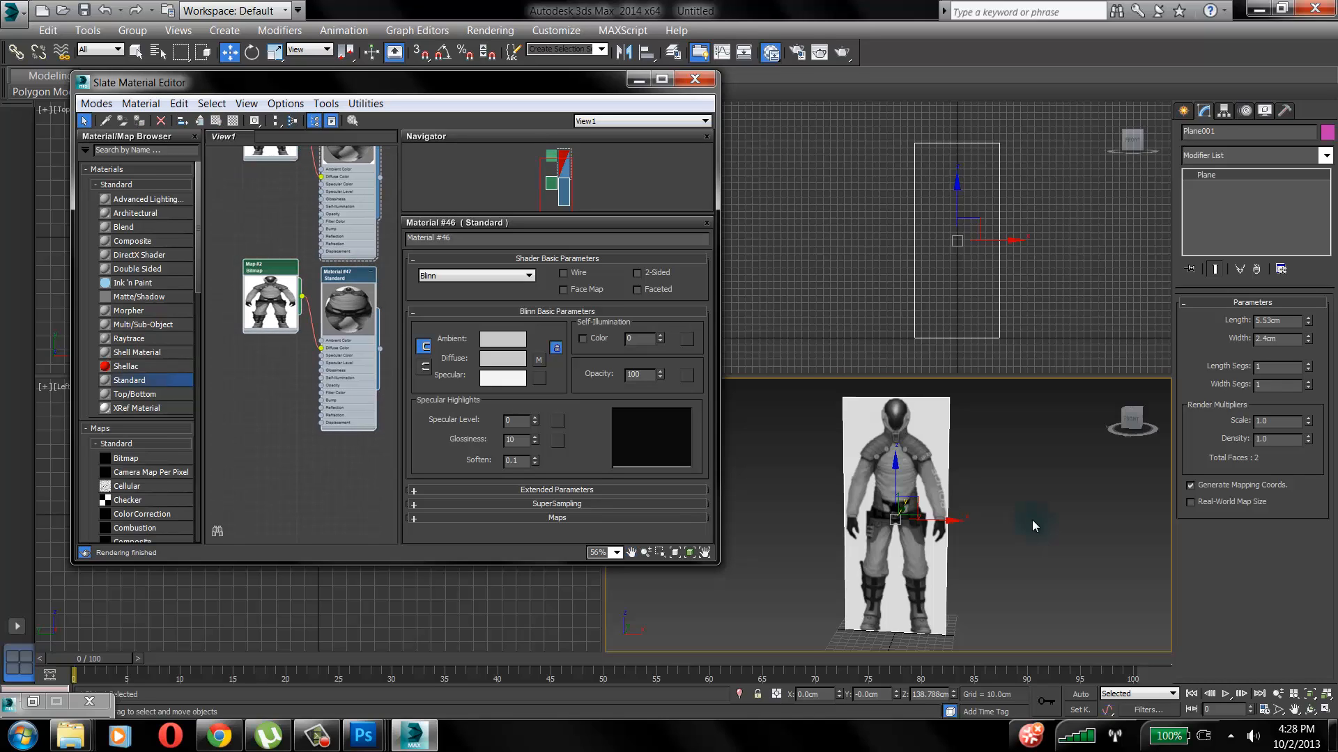
shift+drag(270, 268, 263, 456)
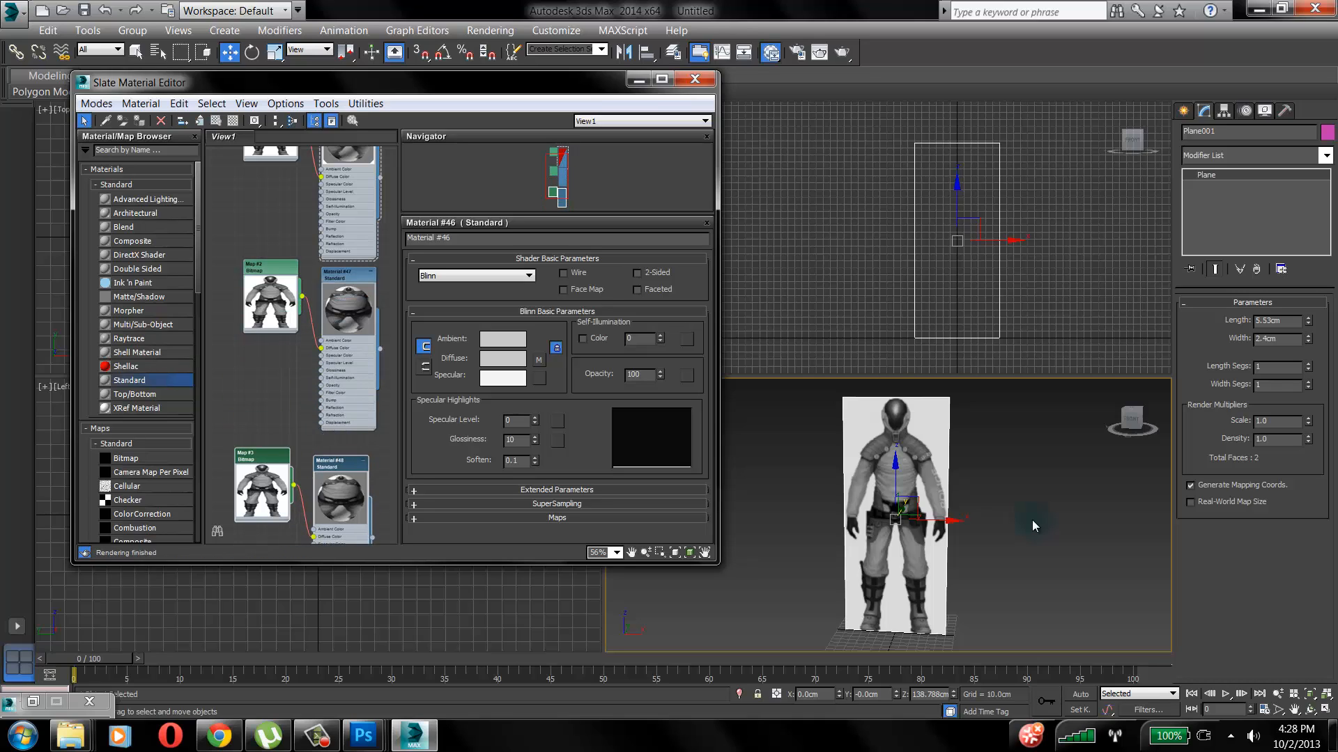
middle_drag(262, 456, 260, 392)
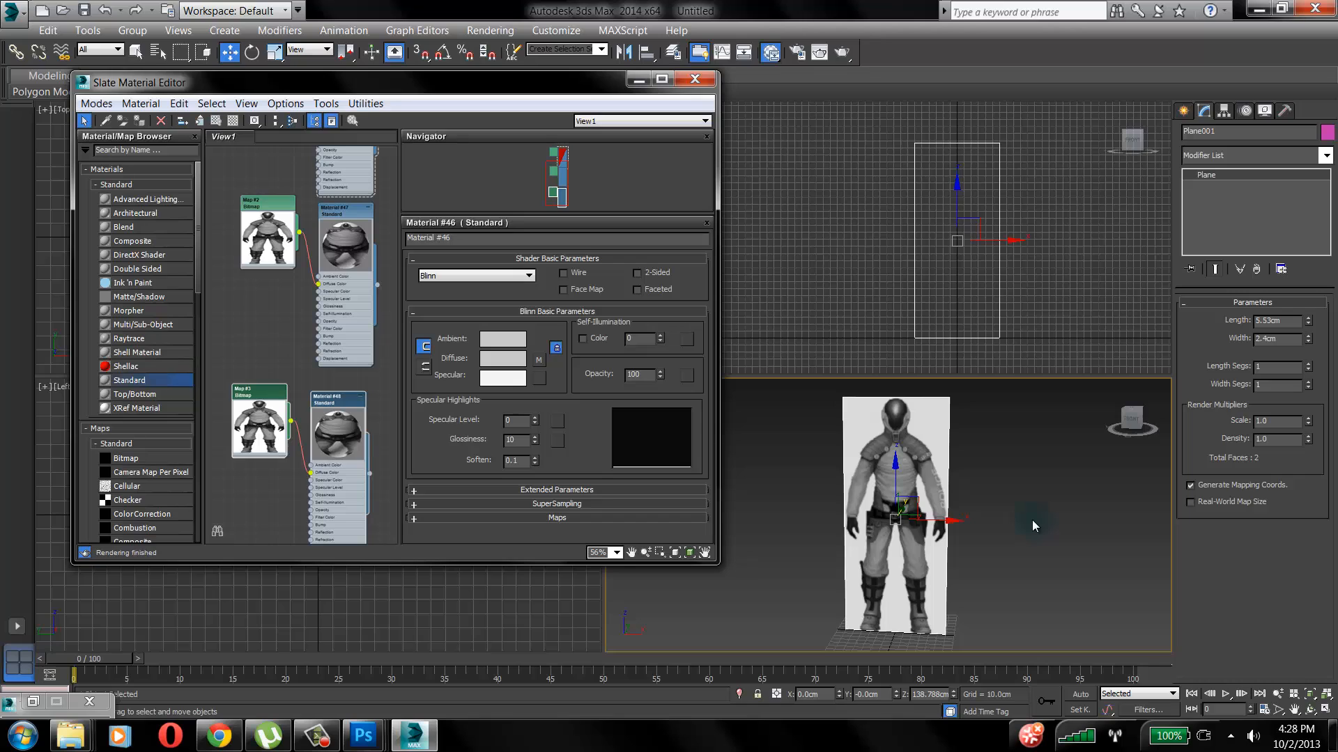
click(268, 237)
middle_drag(267, 237, 295, 251)
click(267, 198)
click(267, 369)
click(291, 441)
middle_drag(291, 440, 258, 496)
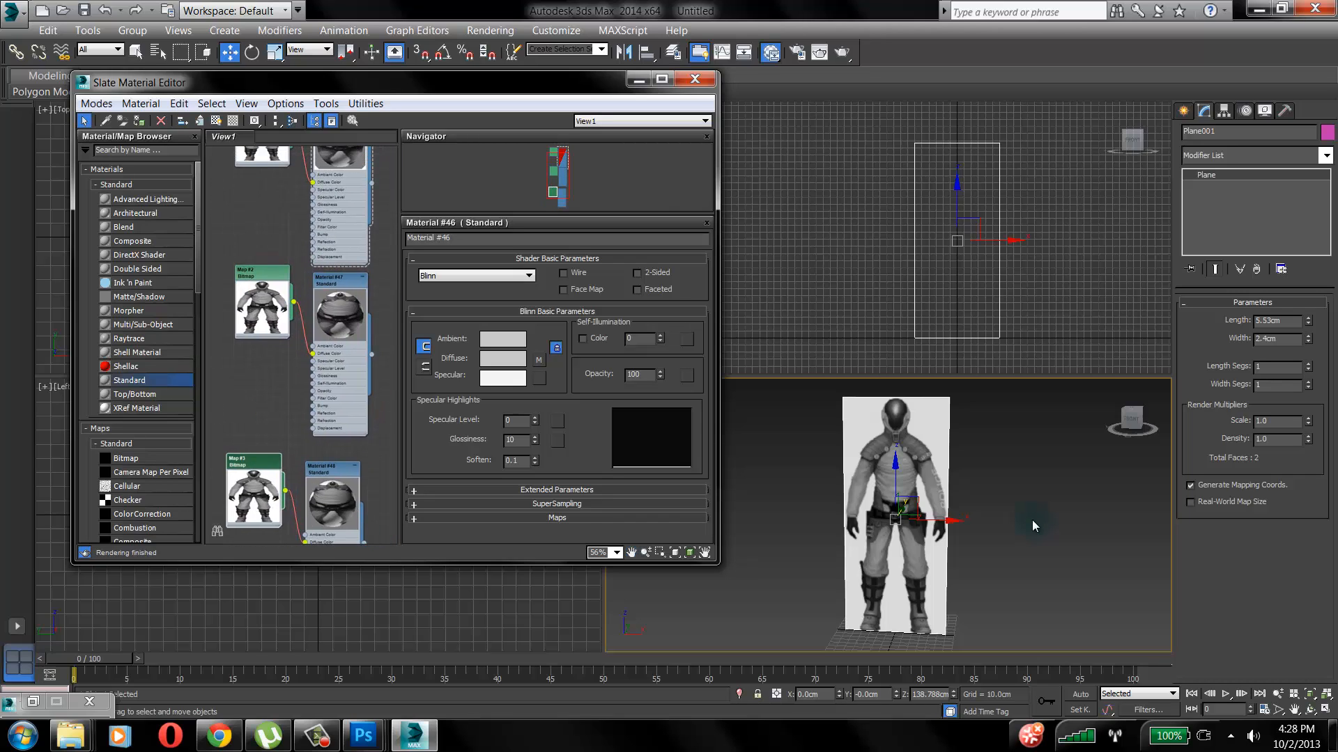
Replace the image of the Map #2 bitmap node with police_side from the chars folder
scroll(263, 457, up, 1)
scroll(262, 345, up, 1)
middle_drag(265, 279, 315, 329)
click(262, 345)
scroll(302, 351, up, 1)
double_click(262, 270)
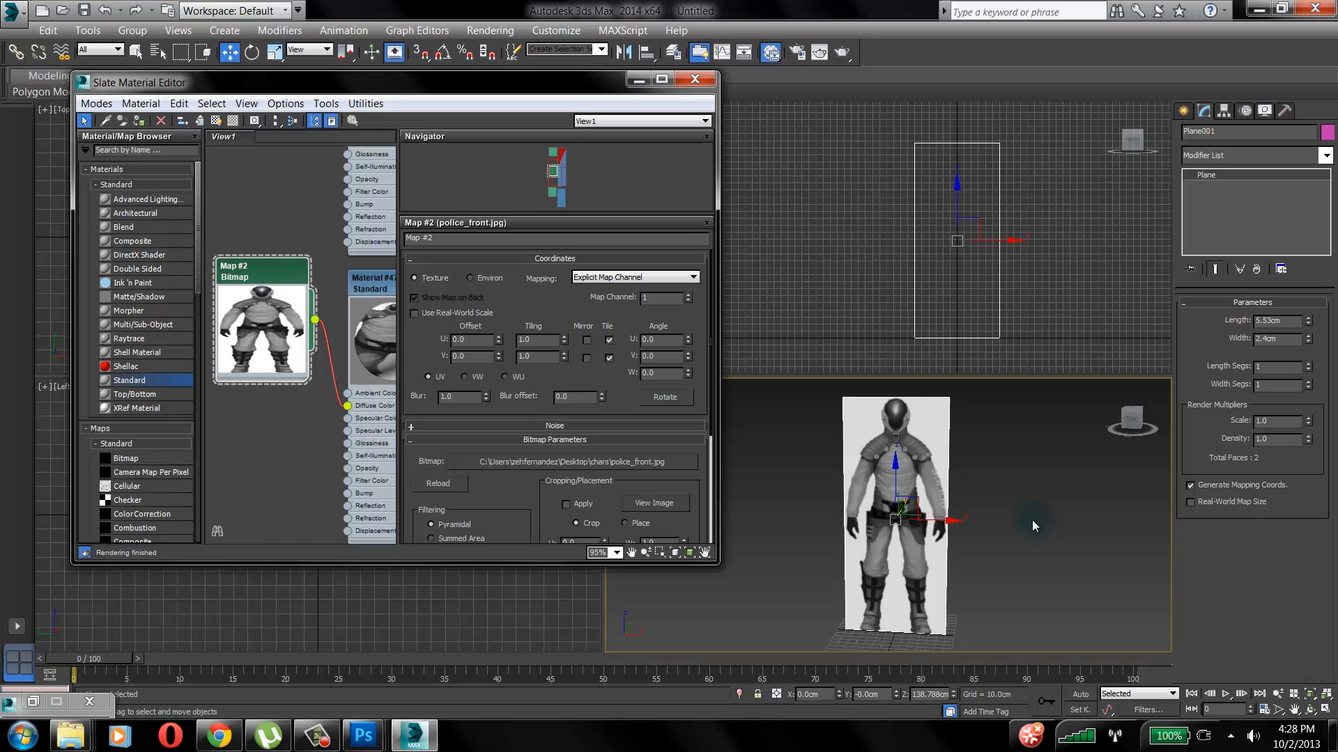
click(572, 462)
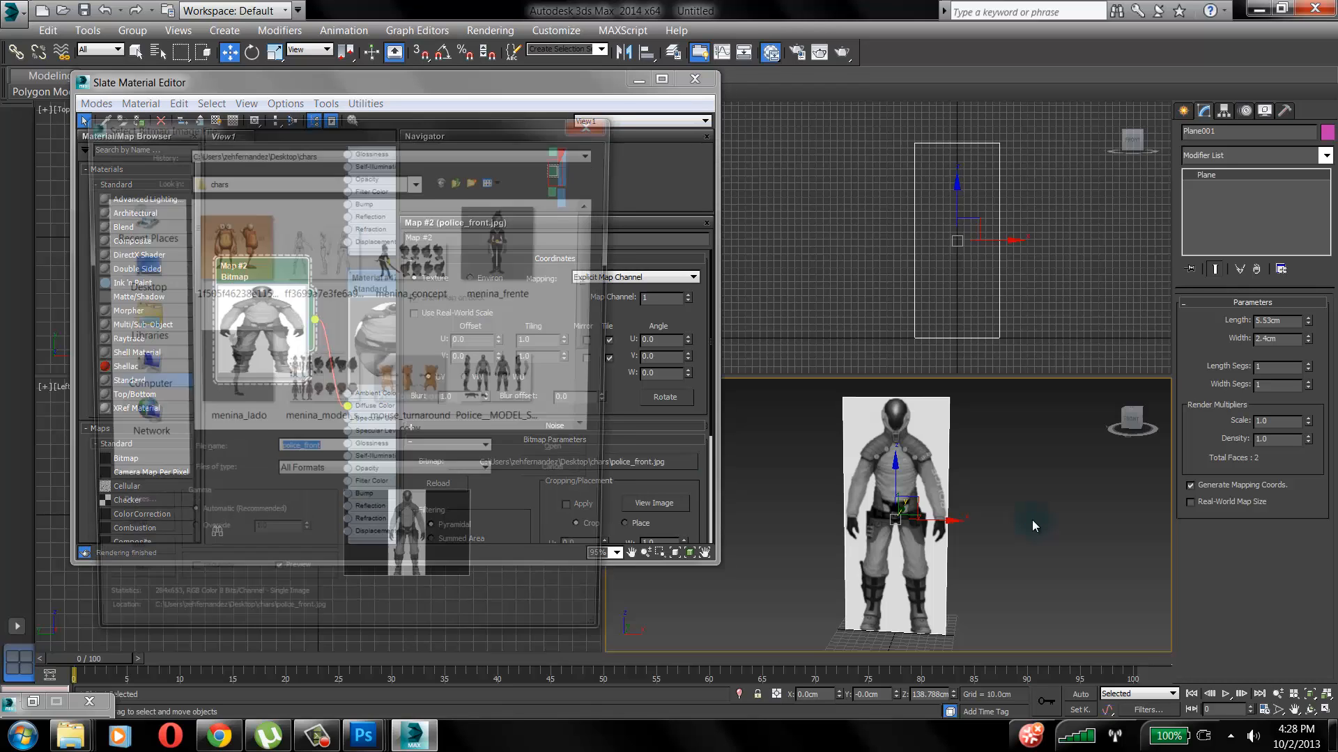
drag(595, 282, 595, 356)
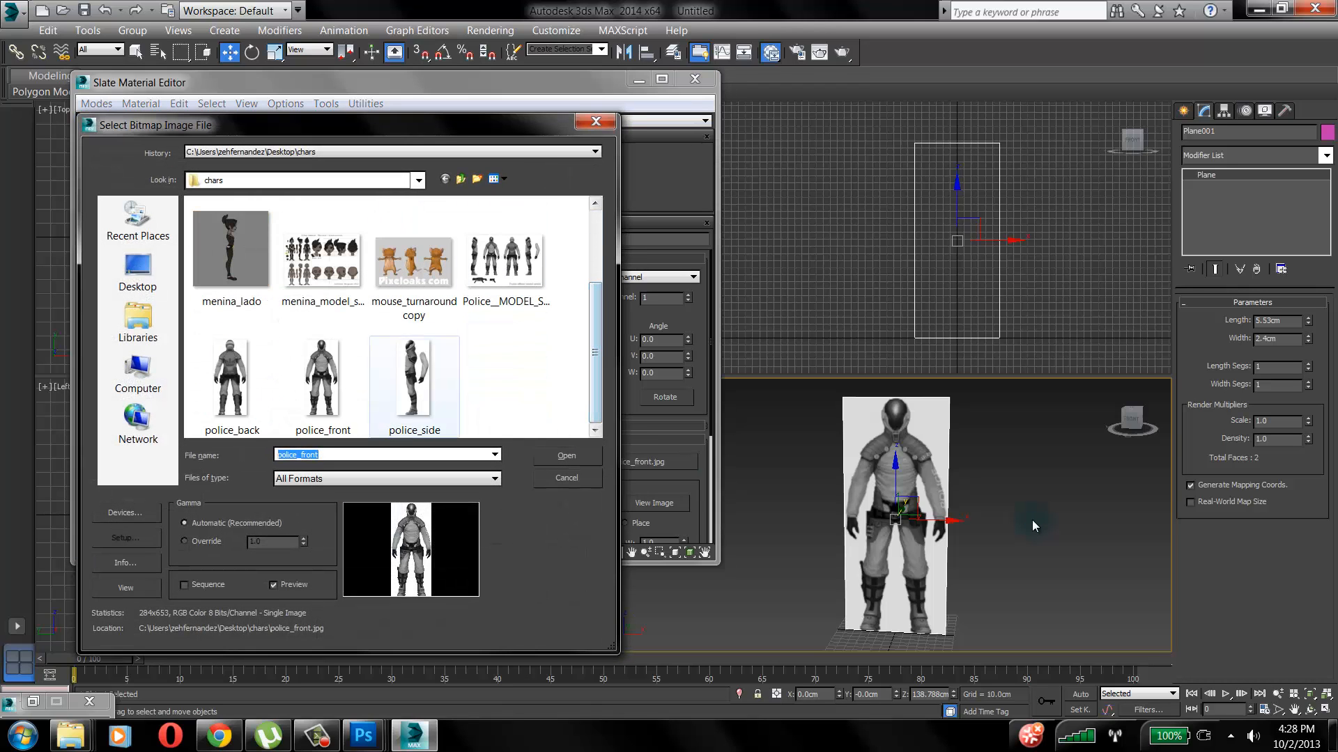
click(414, 385)
click(566, 455)
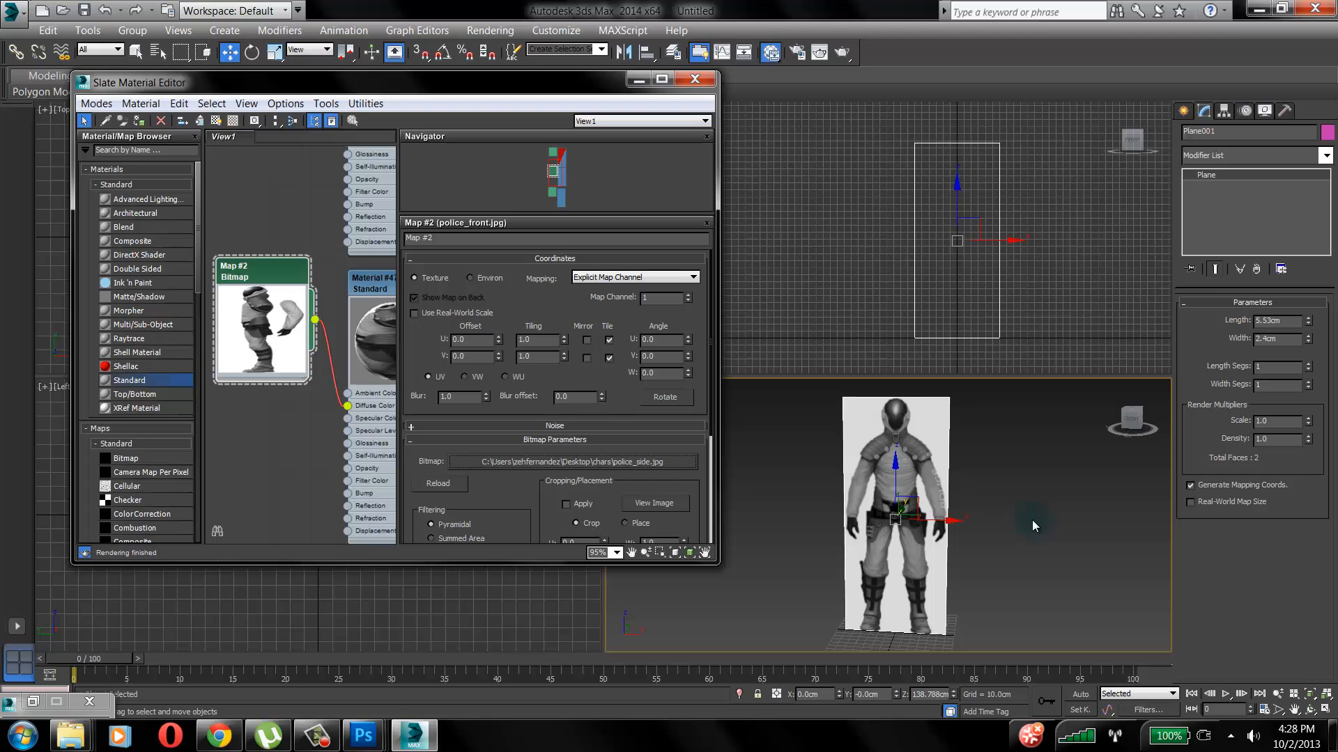
Replace the image of the Map #3 bitmap node with police_back from the chars folder
middle_drag(293, 480, 309, 235)
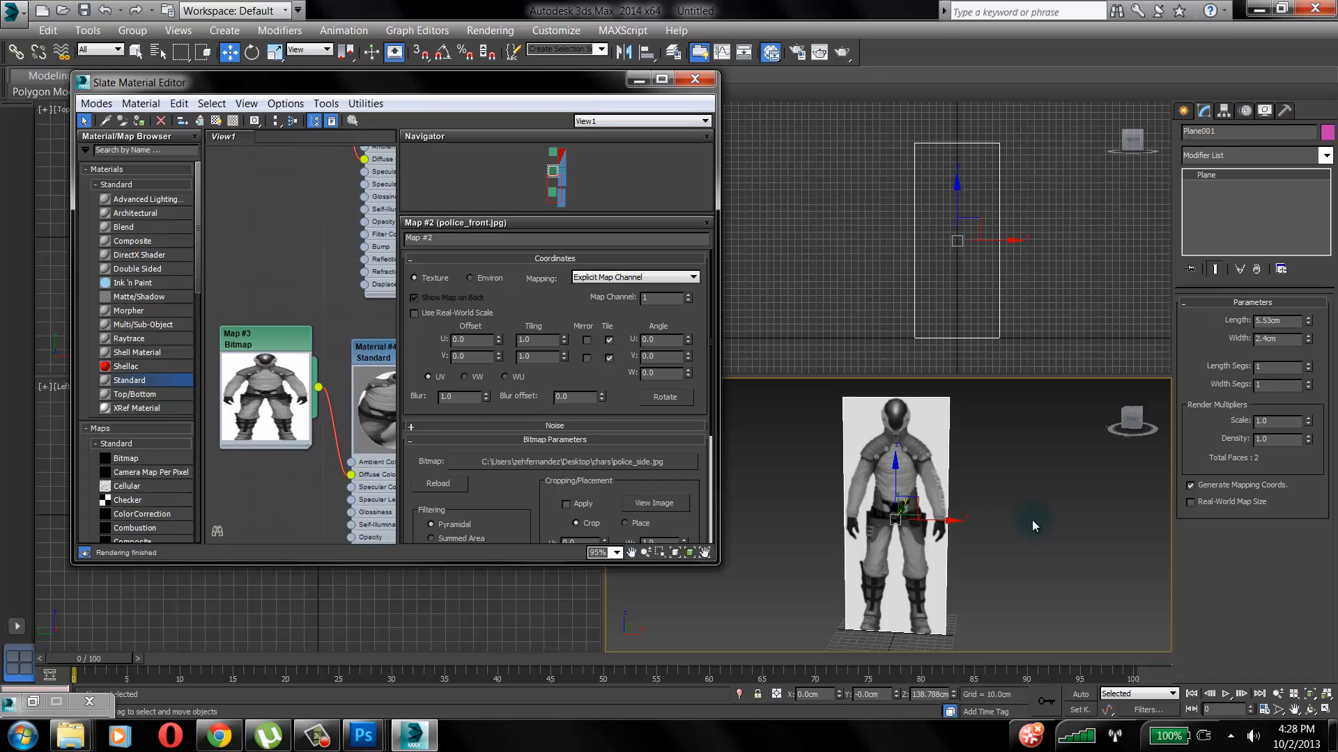
click(265, 390)
double_click(265, 339)
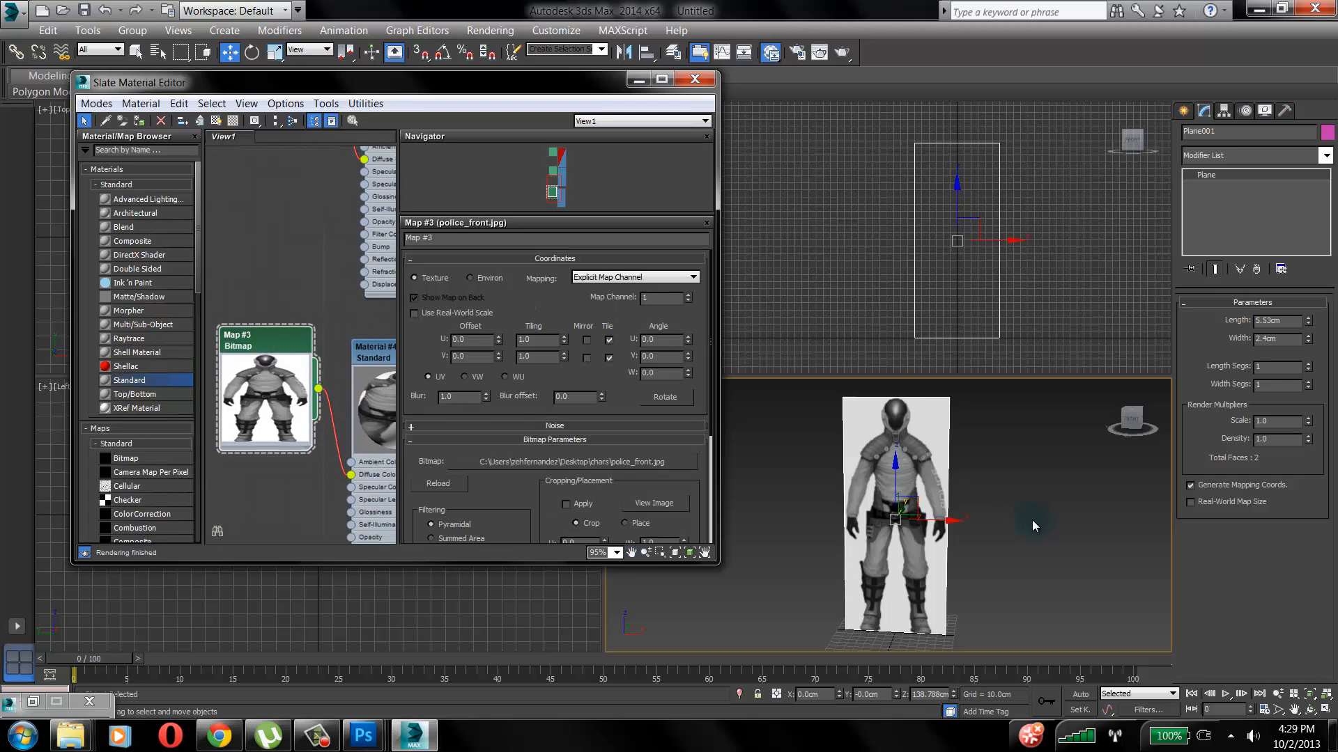
click(572, 462)
scroll(415, 383, down, 2)
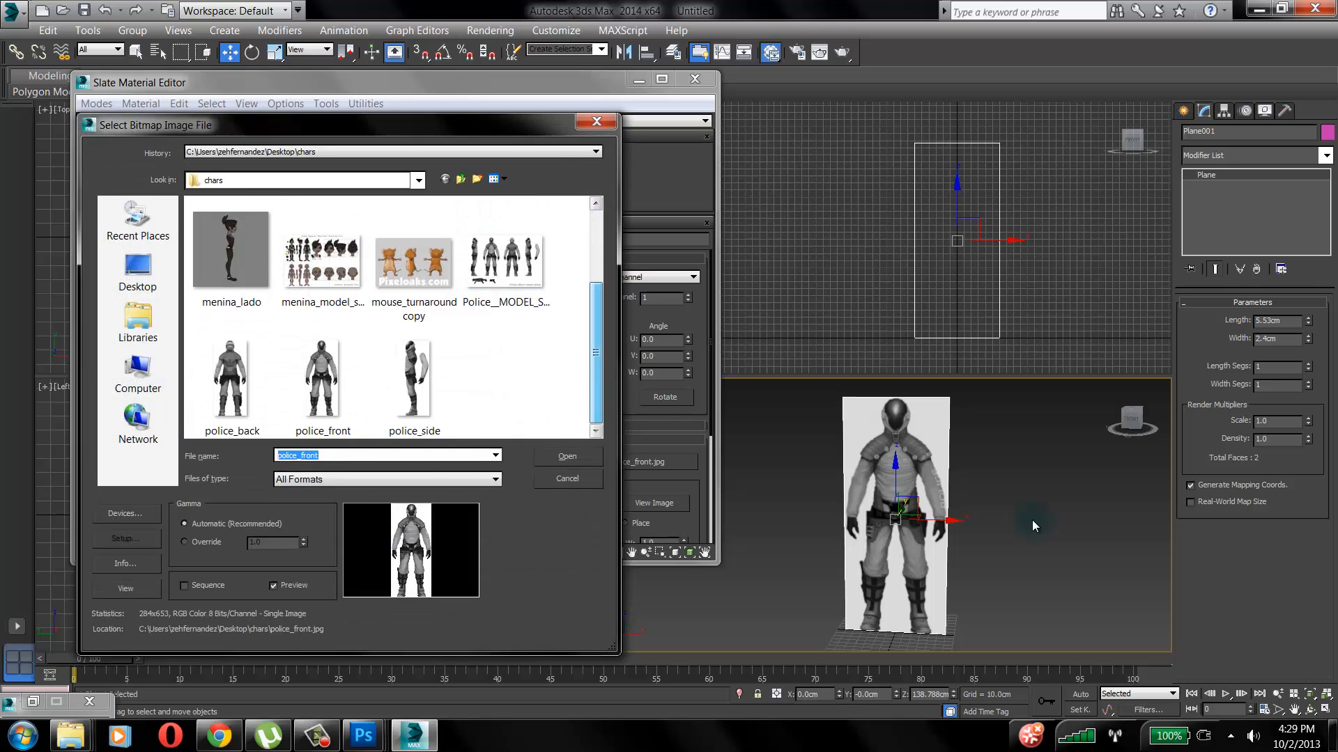
click(231, 380)
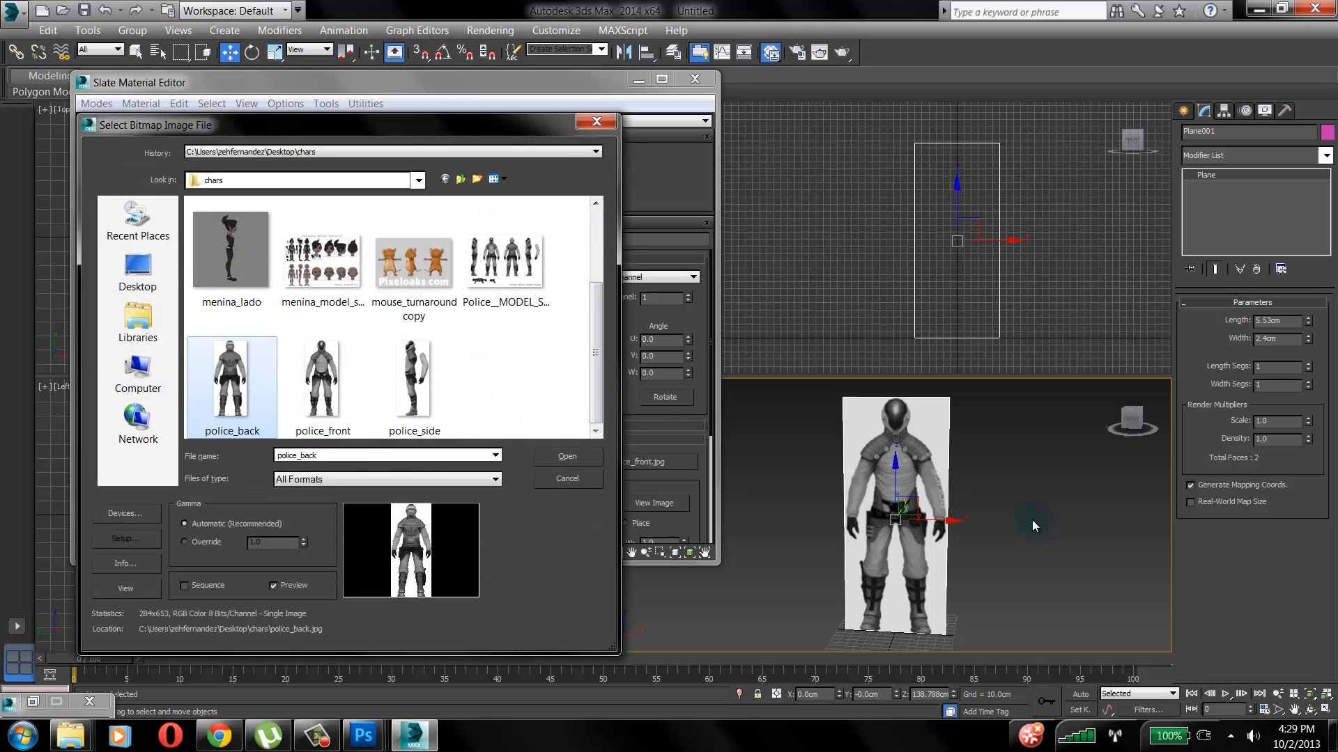
click(567, 456)
Rename the Standard material connected to the police_side bitmap as lado
scroll(313, 275, down, 3)
middle_drag(334, 180, 273, 407)
scroll(292, 300, down, 4)
scroll(293, 352, up, 5)
middle_drag(292, 352, 294, 383)
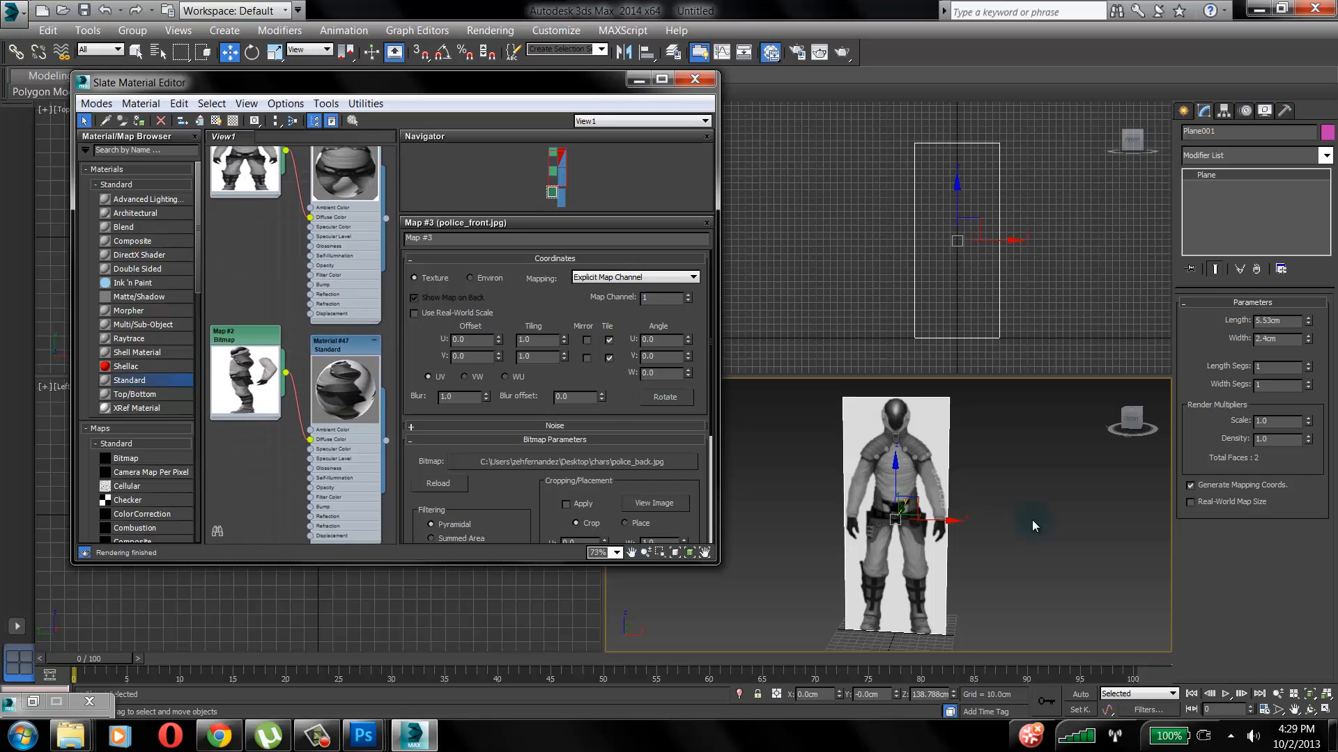
click(346, 349)
middle_drag(346, 348, 356, 318)
scroll(356, 317, up, 3)
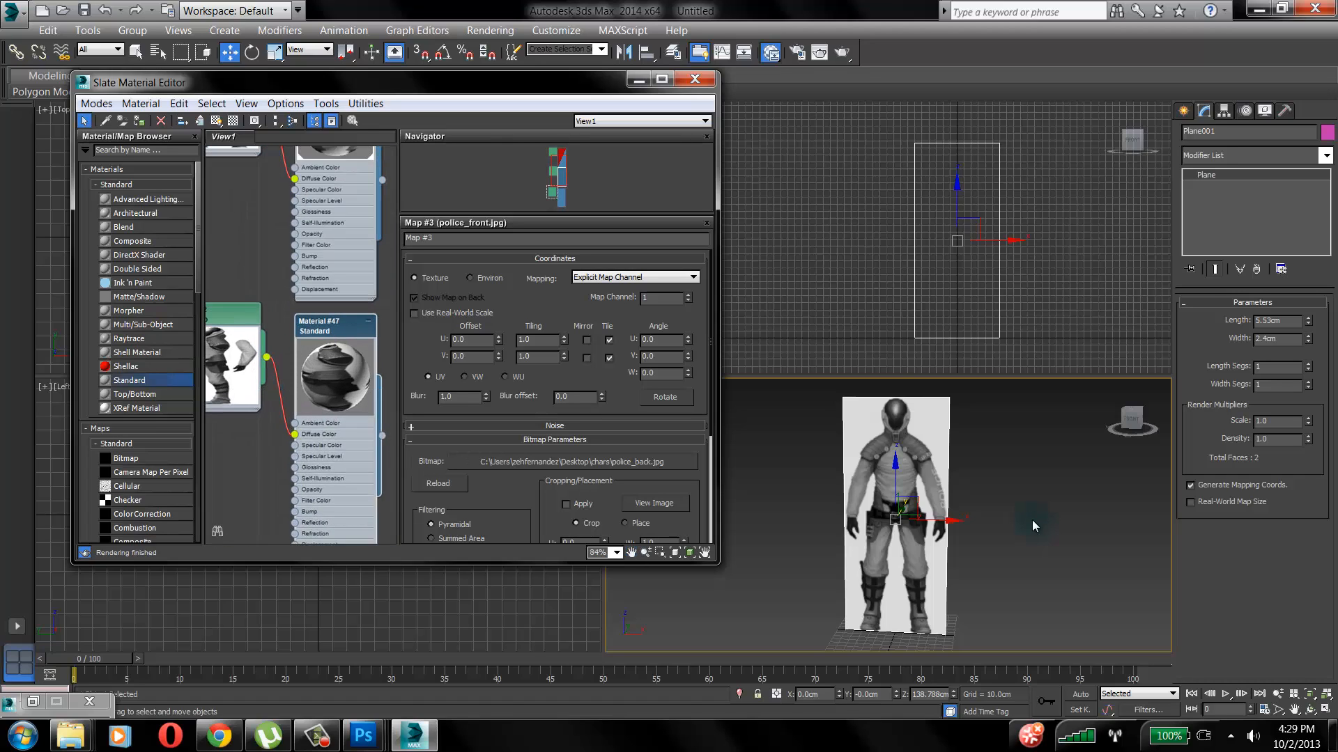
scroll(347, 343, up, 2)
double_click(321, 325)
middle_drag(317, 334, 305, 360)
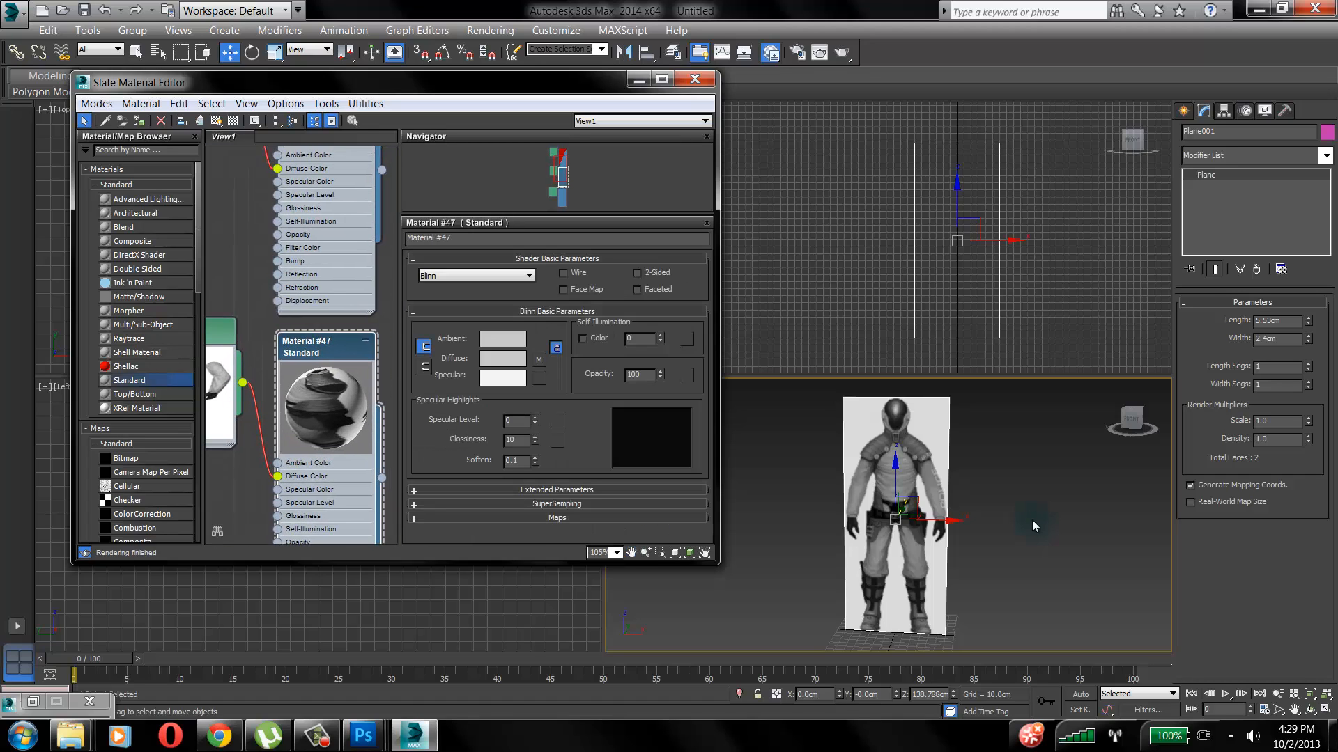
scroll(305, 361, up, 2)
double_click(429, 238)
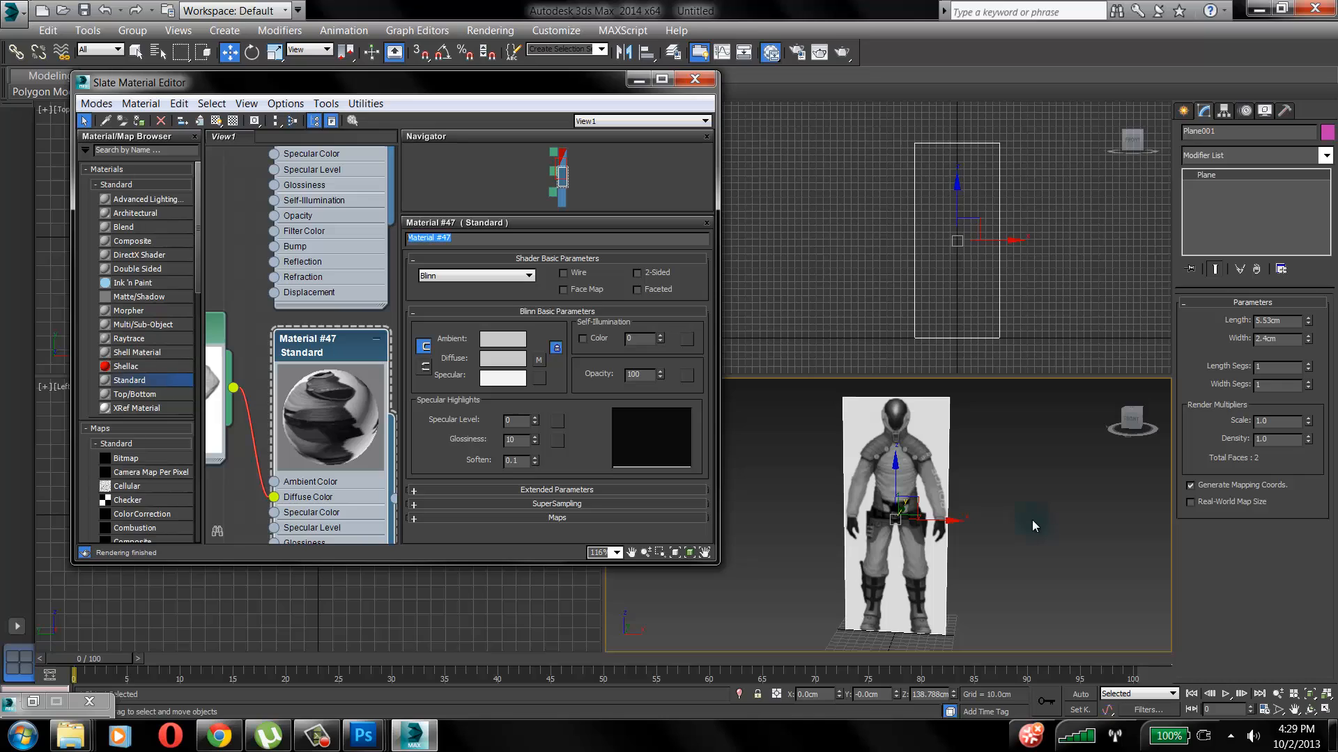
text(lado)
key(Return)
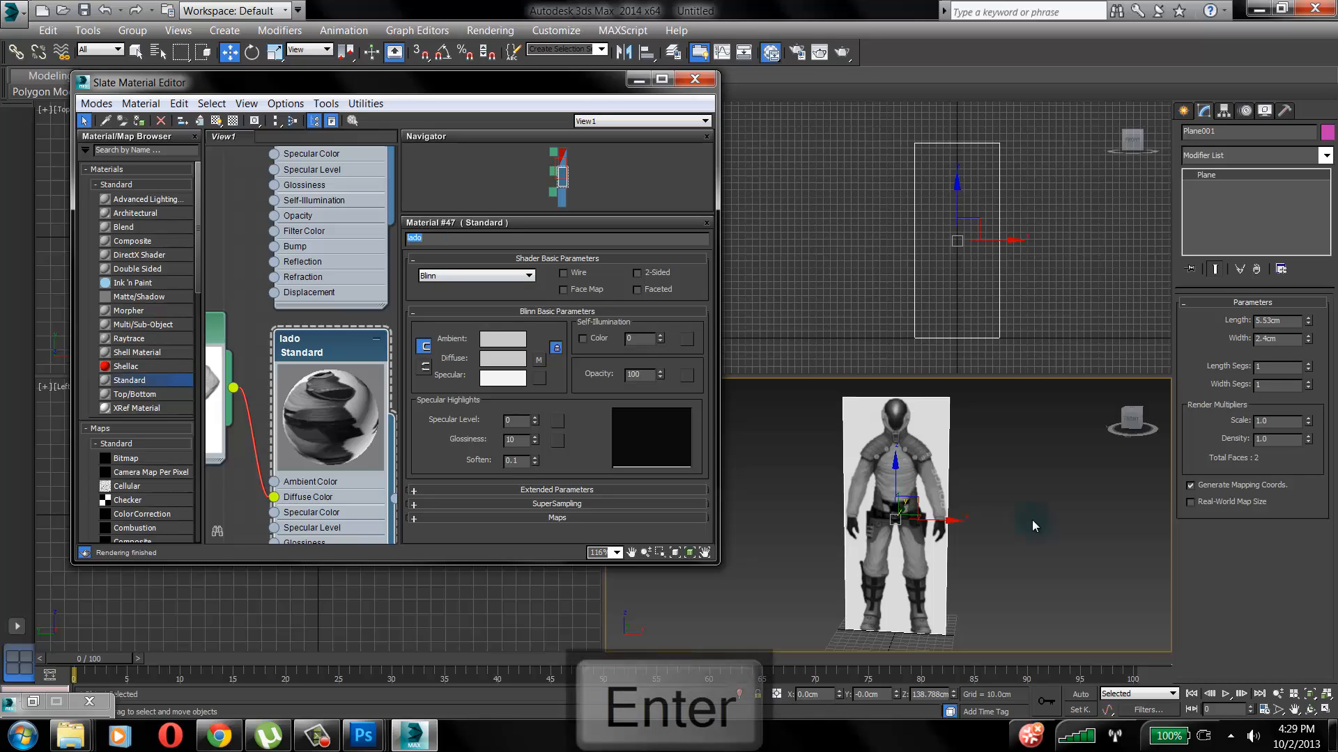
Rename the Standard material connected to the police_front bitmap as frente
middle_drag(314, 188, 328, 466)
click(336, 265)
double_click(335, 265)
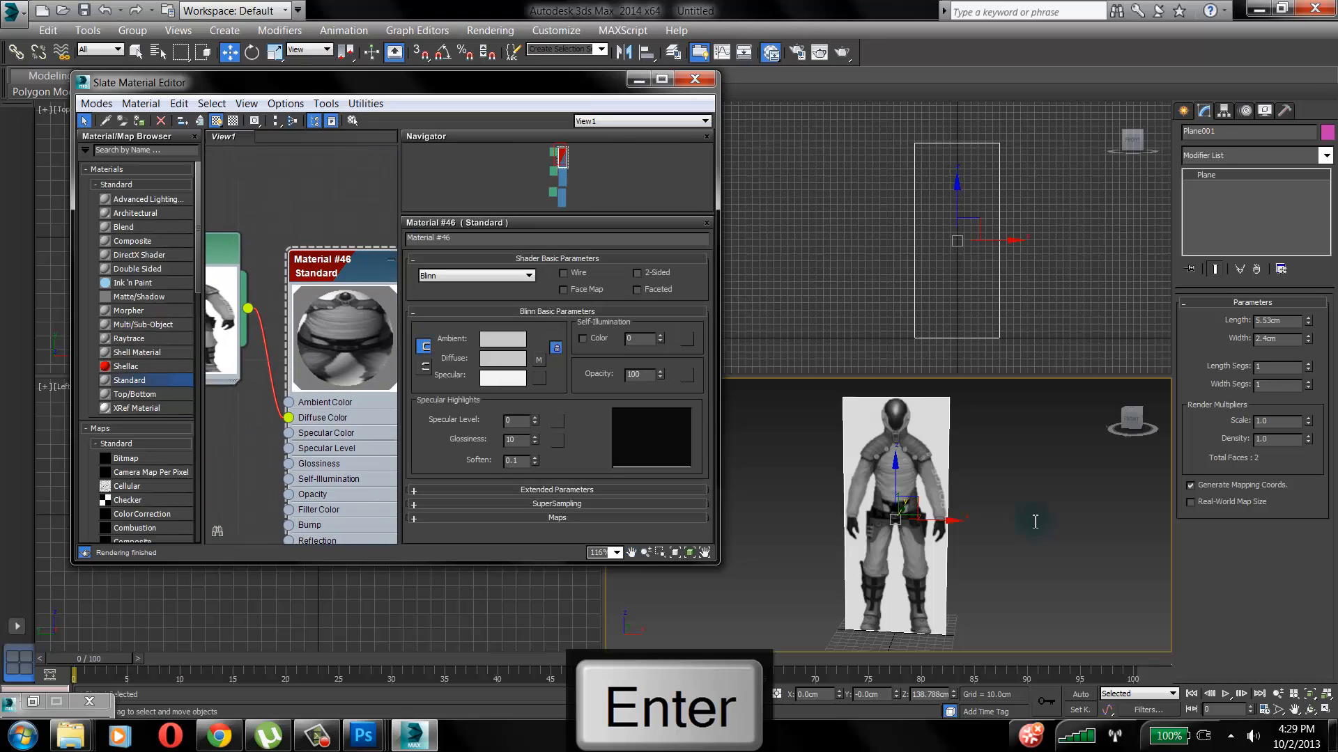
double_click(429, 238)
text(frente)
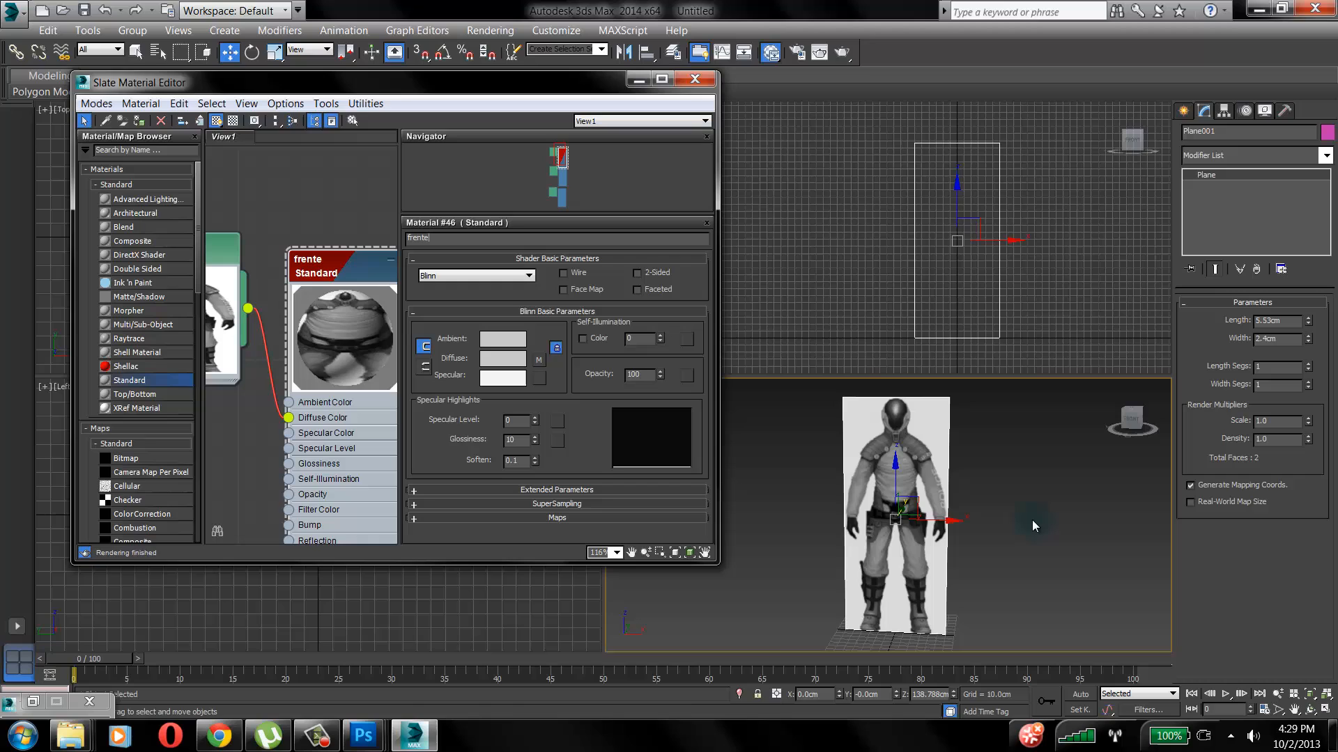
key(Return)
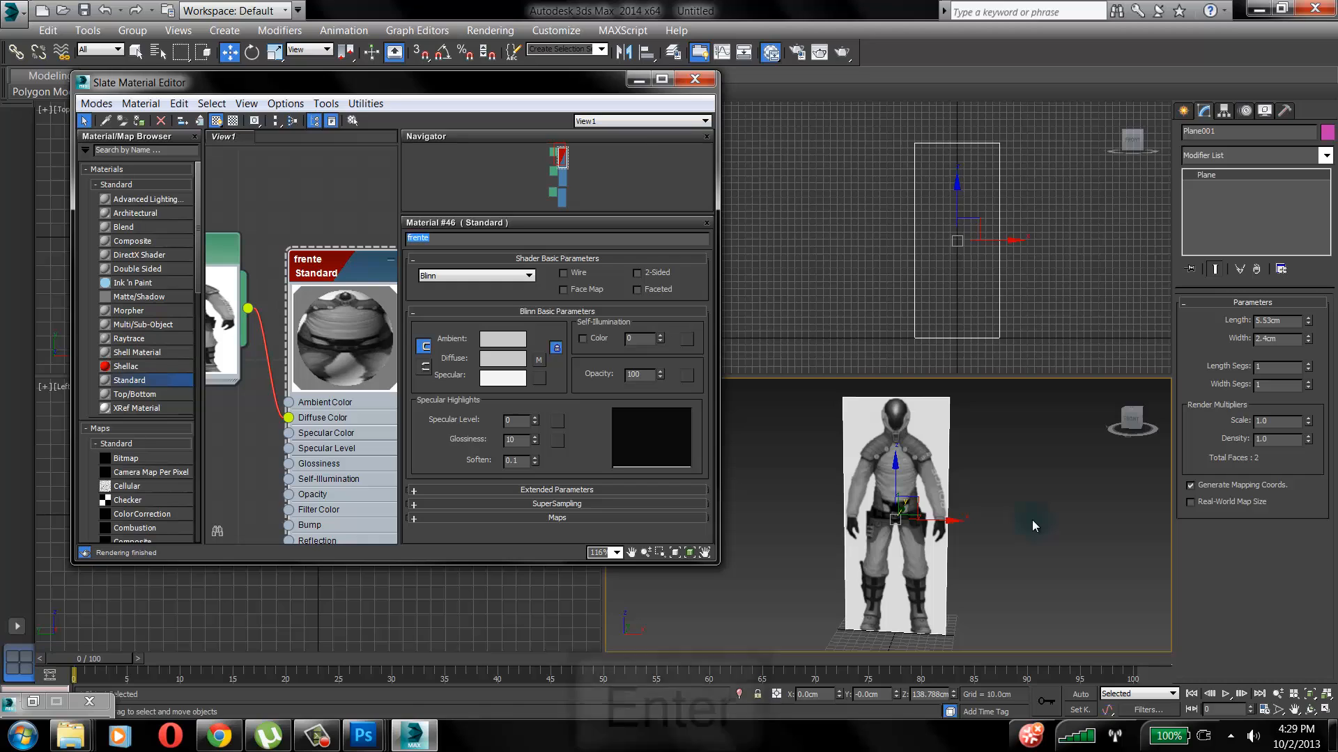
Rename the Standard material connected to the police_back bitmap as costas
middle_drag(320, 502, 321, 197)
double_click(317, 378)
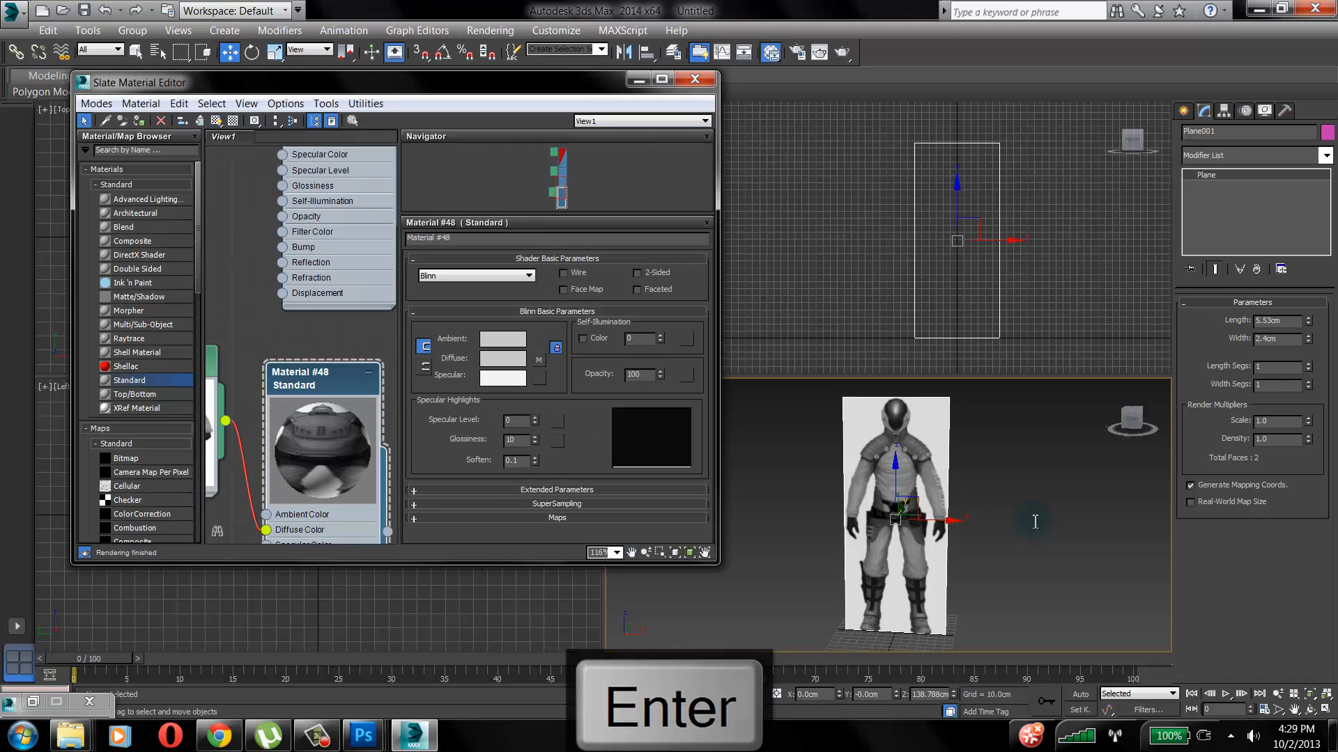
double_click(429, 238)
text(costas)
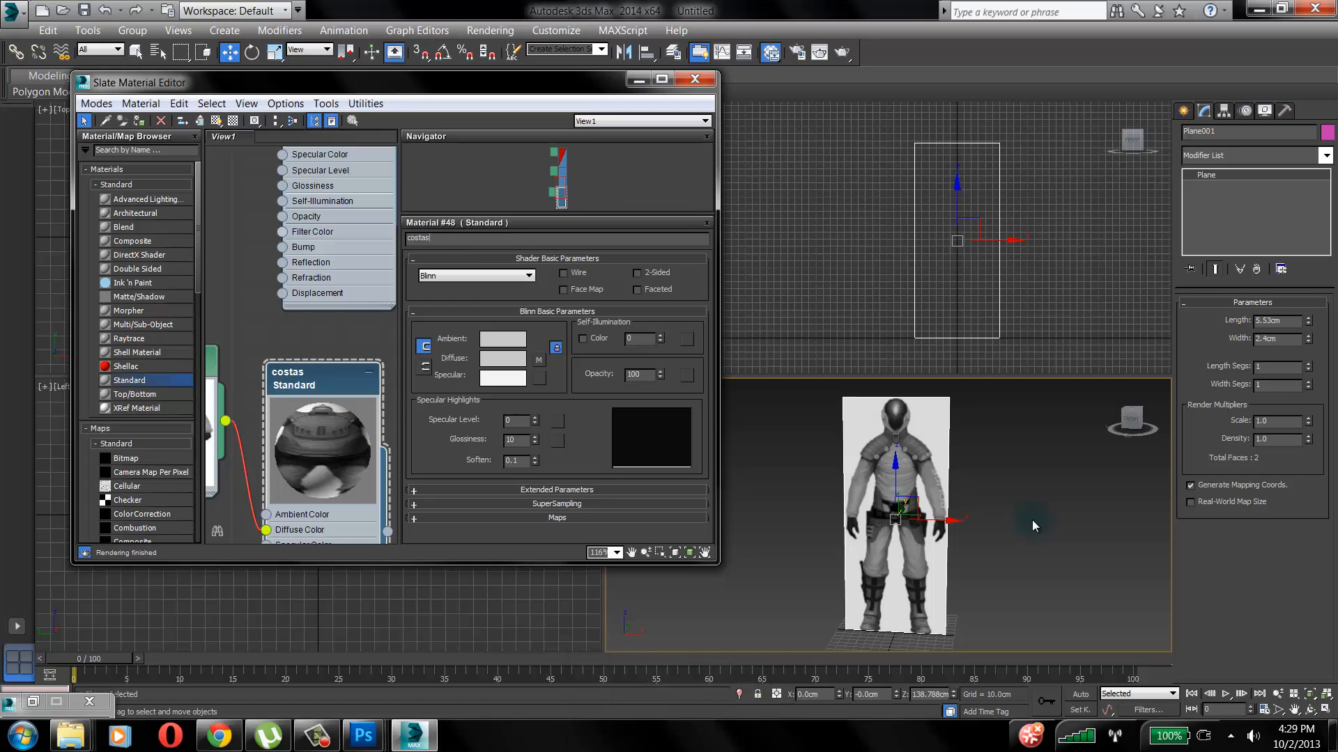
key(Return)
scroll(301, 346, down, 2)
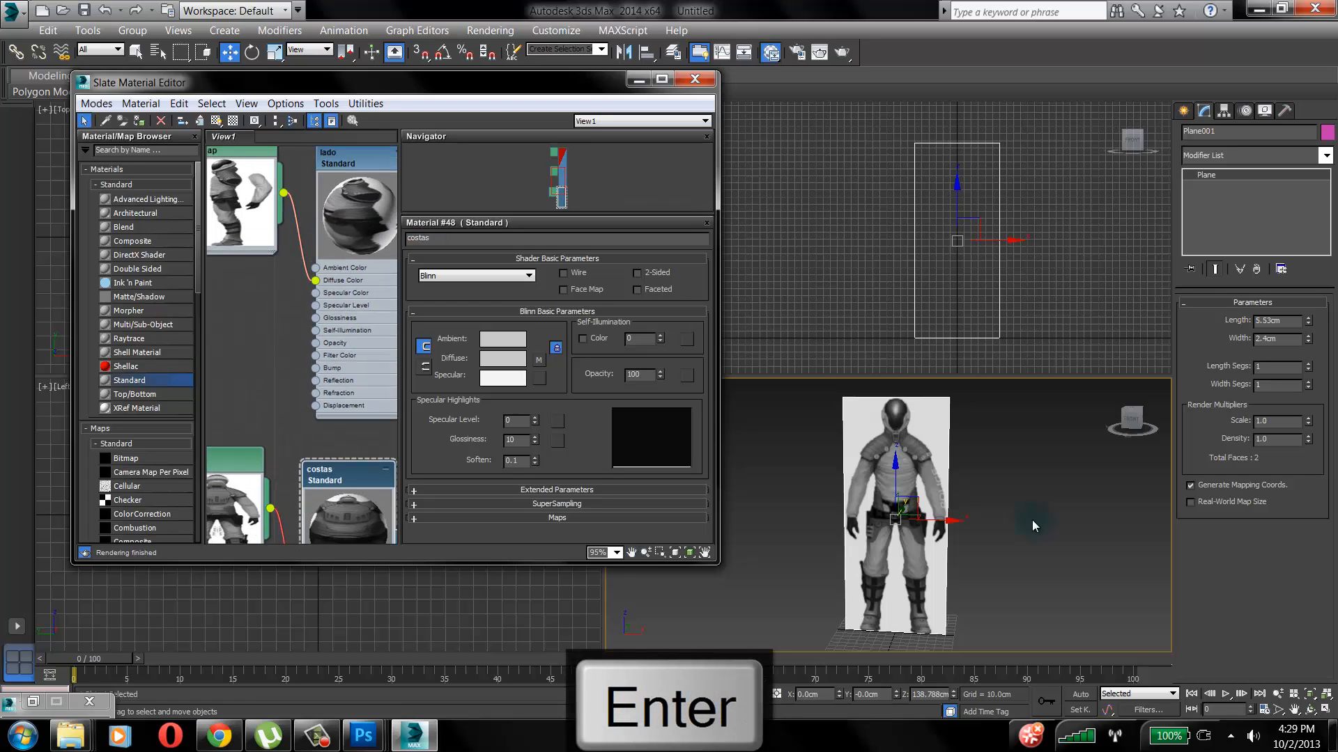
Turn on shaded viewport display for the lado and costas materials
scroll(317, 254, down, 2)
middle_drag(314, 261, 302, 388)
scroll(320, 487, down, 3)
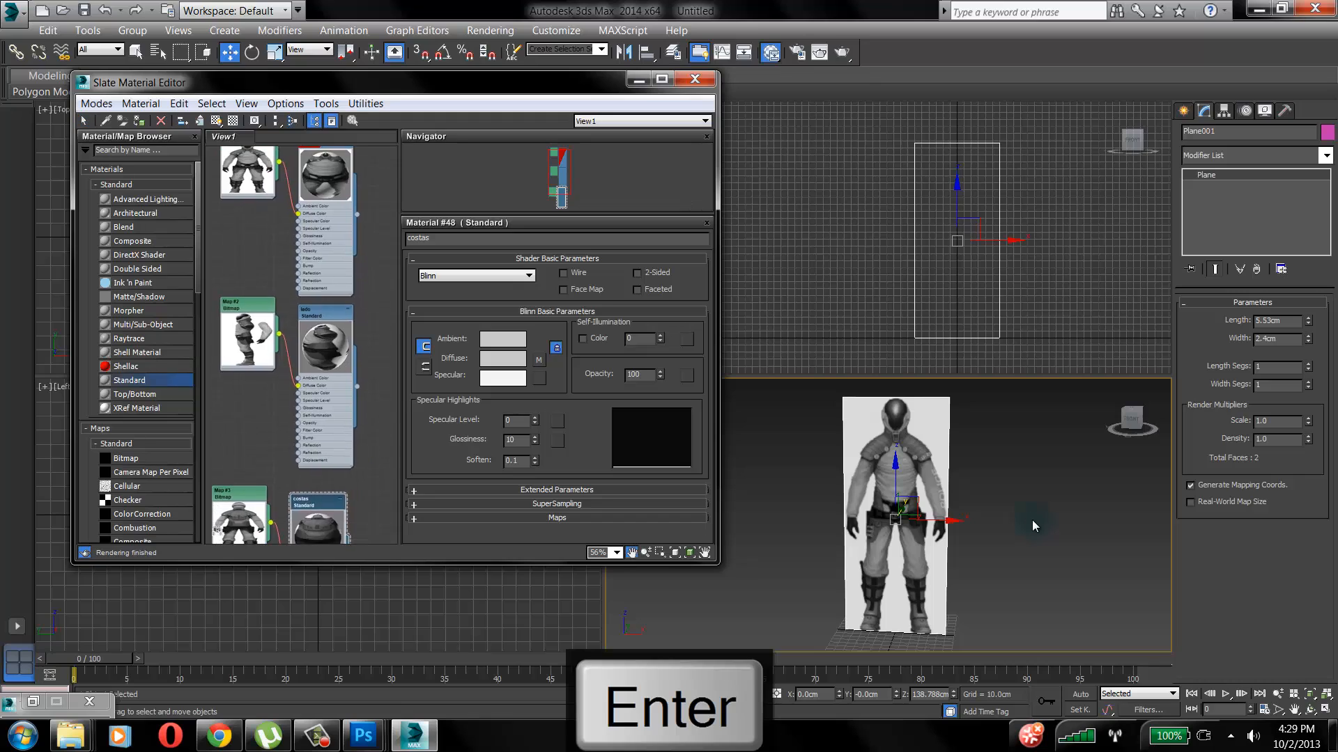
scroll(327, 240, down, 1)
middle_drag(327, 241, 333, 231)
scroll(333, 231, down, 1)
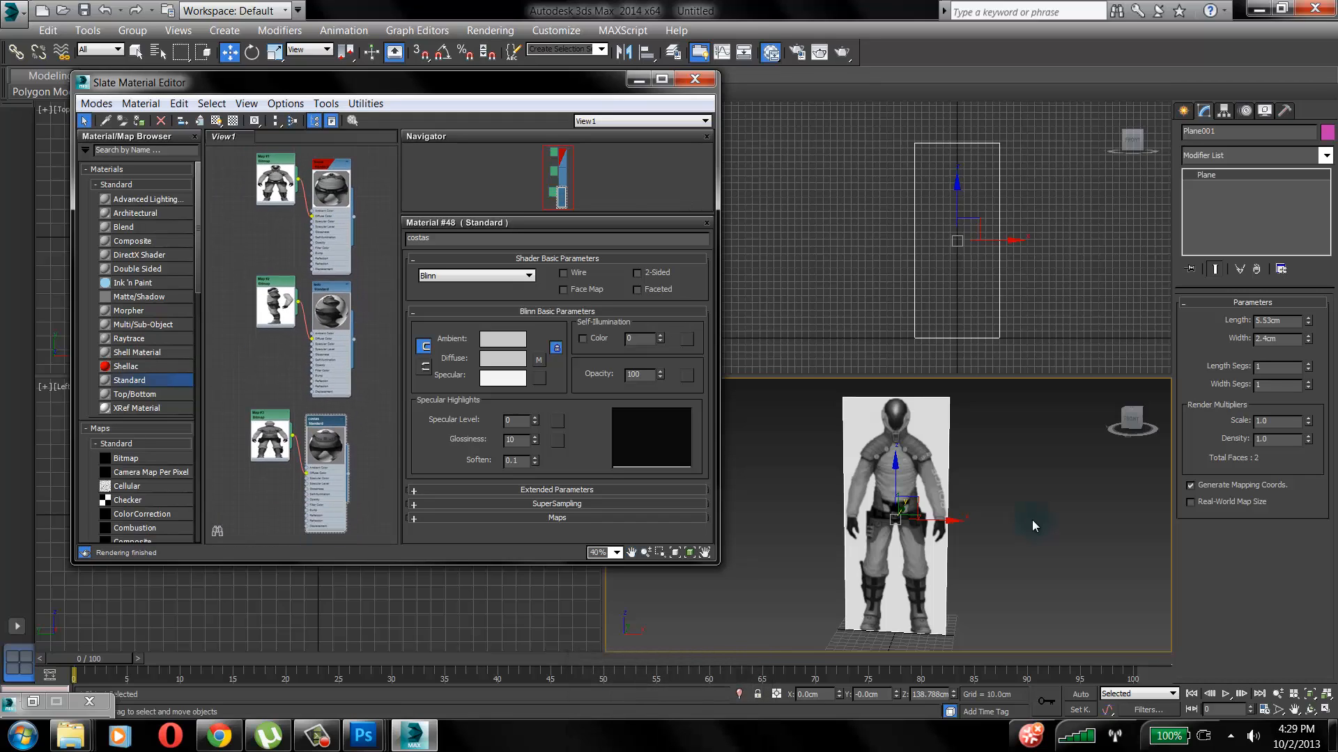
click(331, 167)
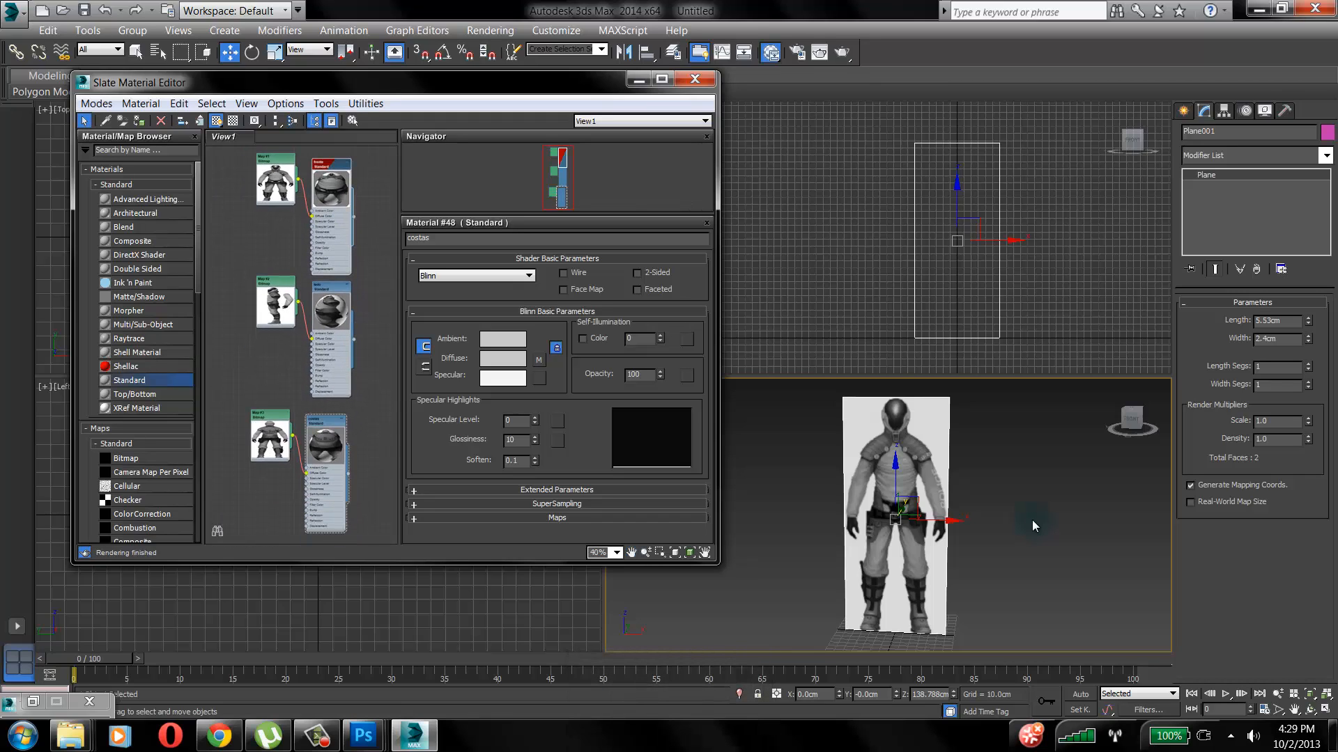
click(331, 288)
click(325, 420)
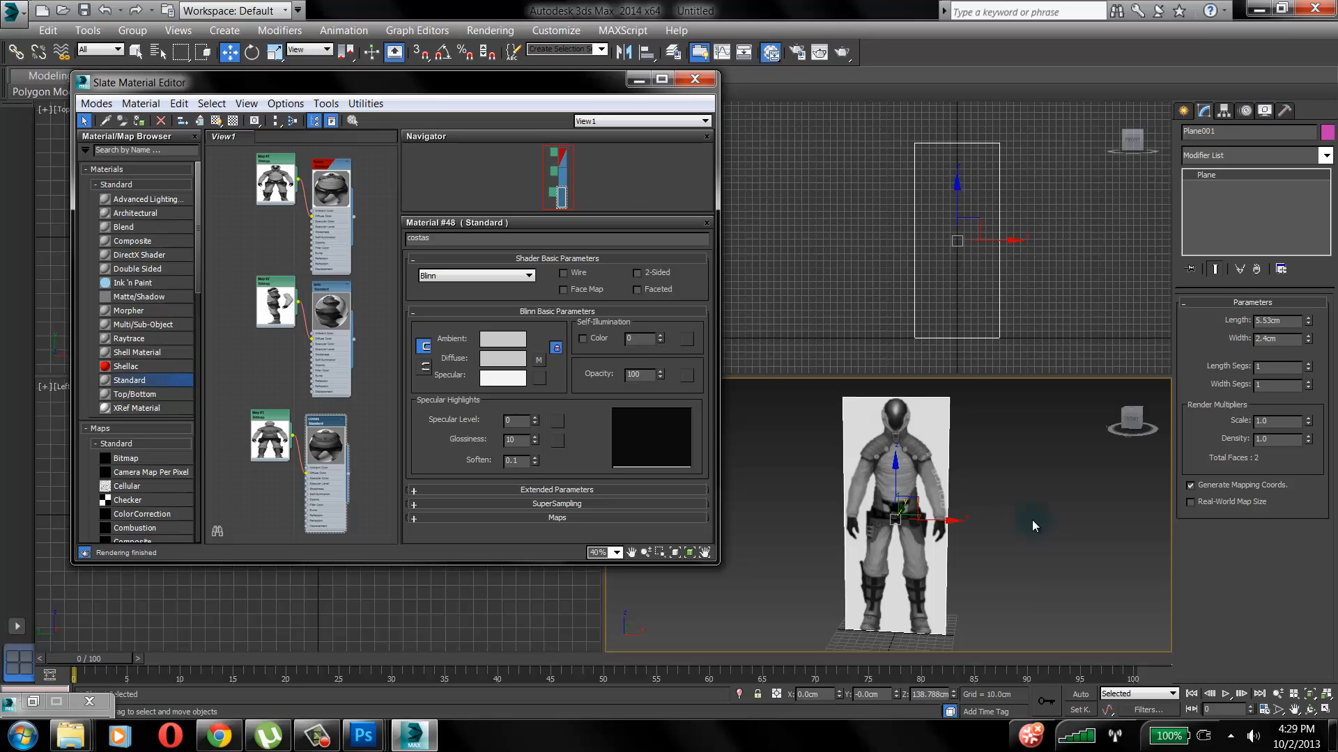
click(331, 167)
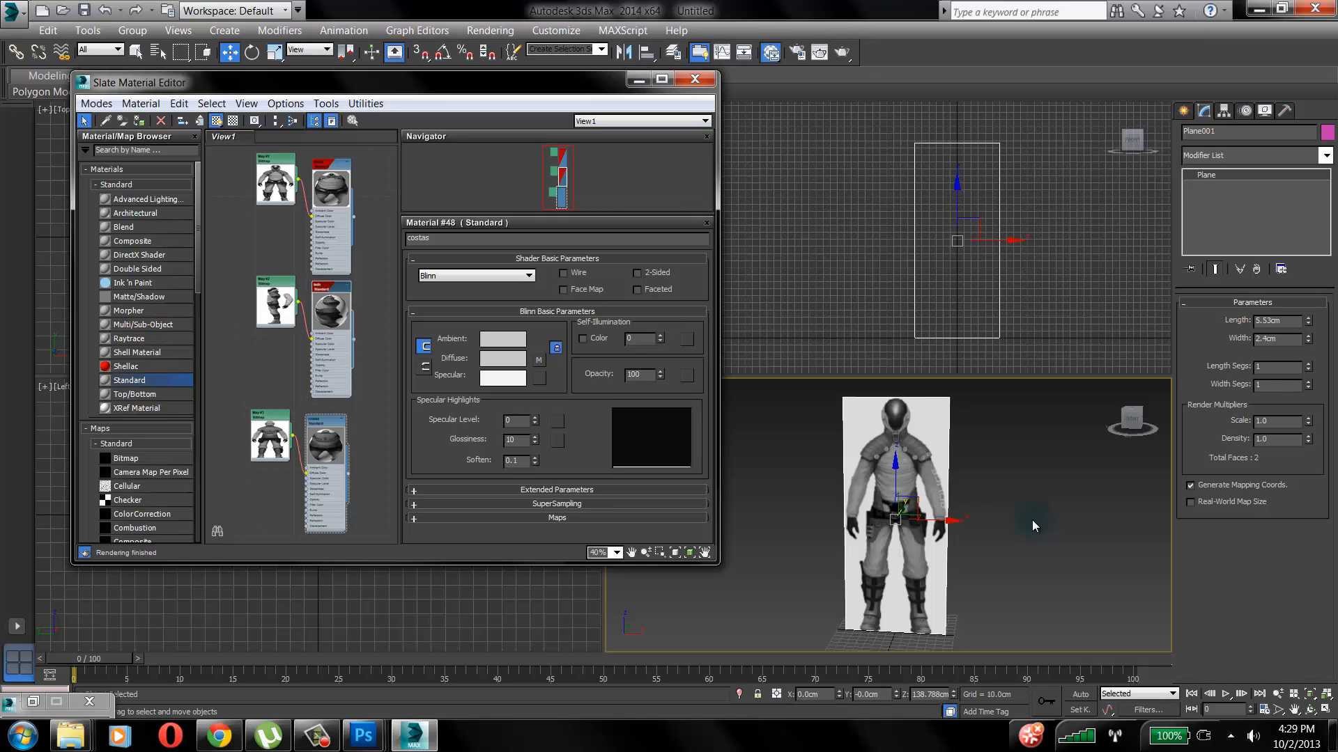
key(ctrl+z)
key(ctrl+z)
key(ctrl+z)
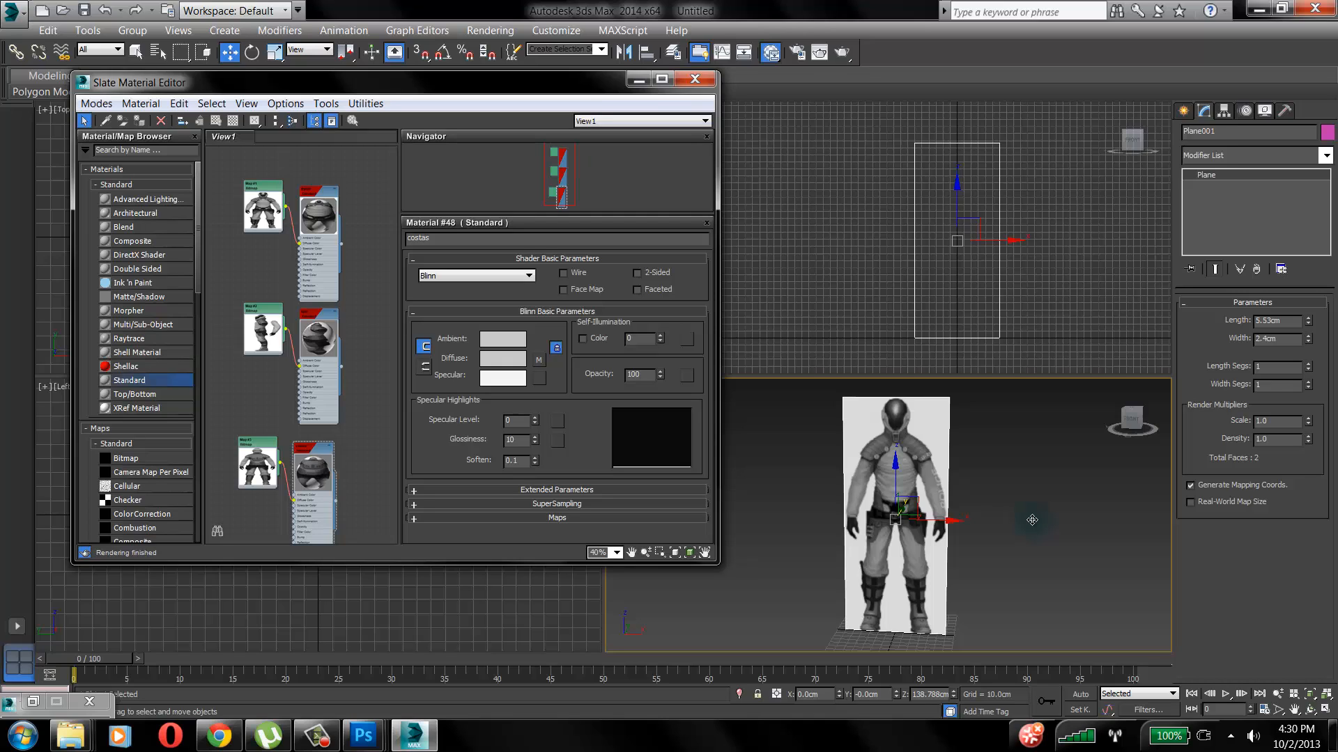
click(1033, 526)
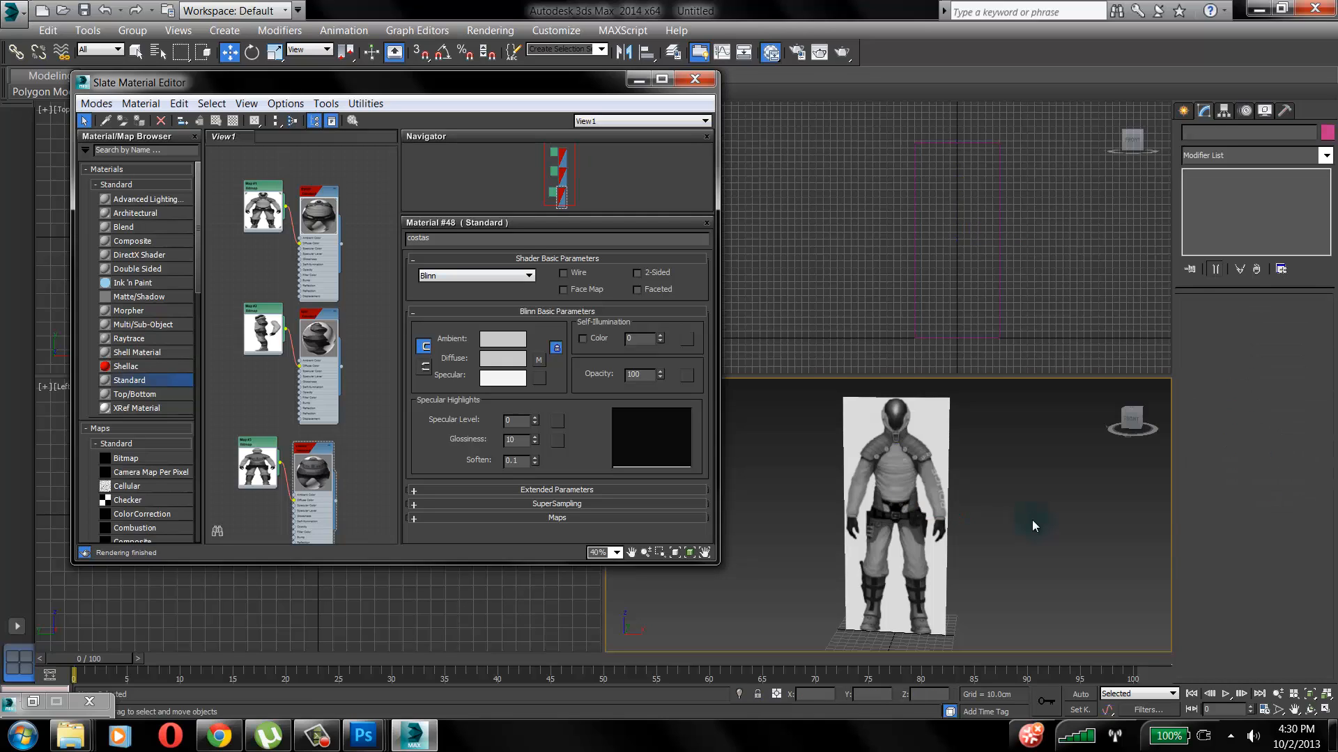
key(ctrl+z)
key(ctrl+z)
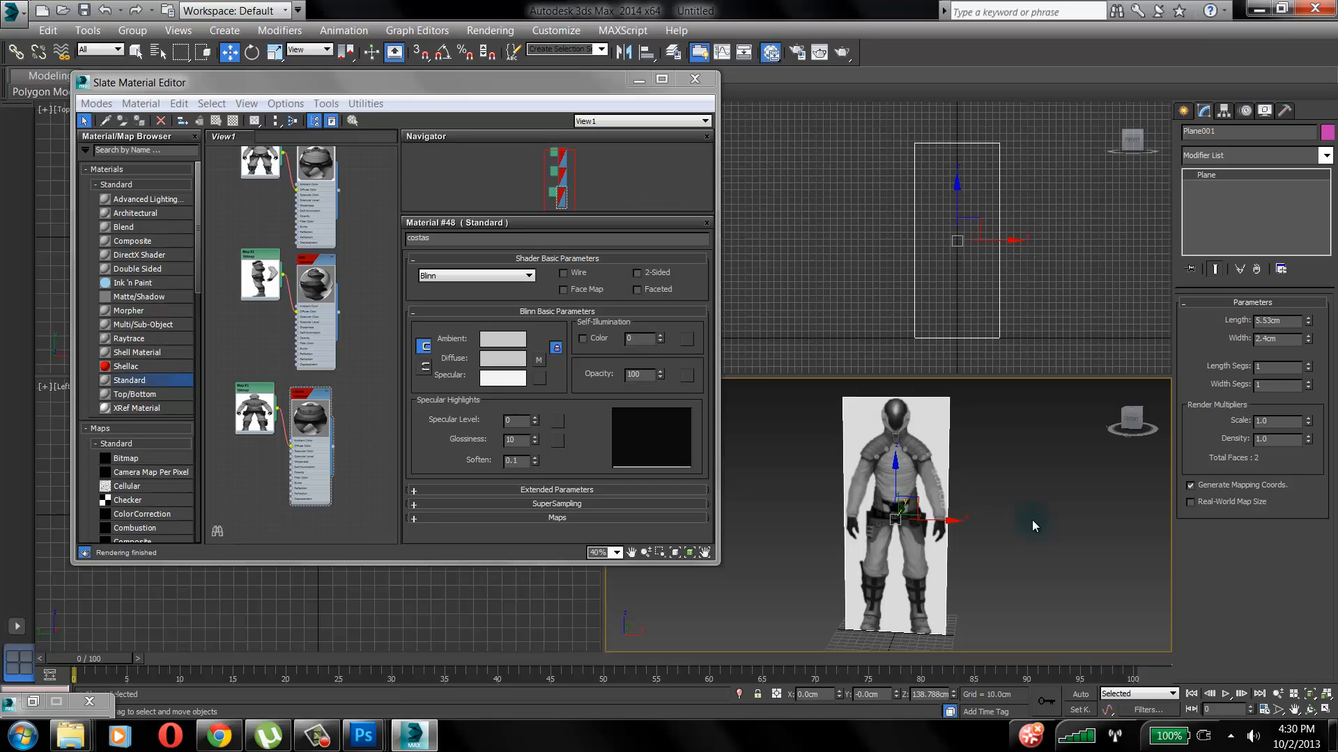
alt+middle_drag(1034, 526, 1032, 521)
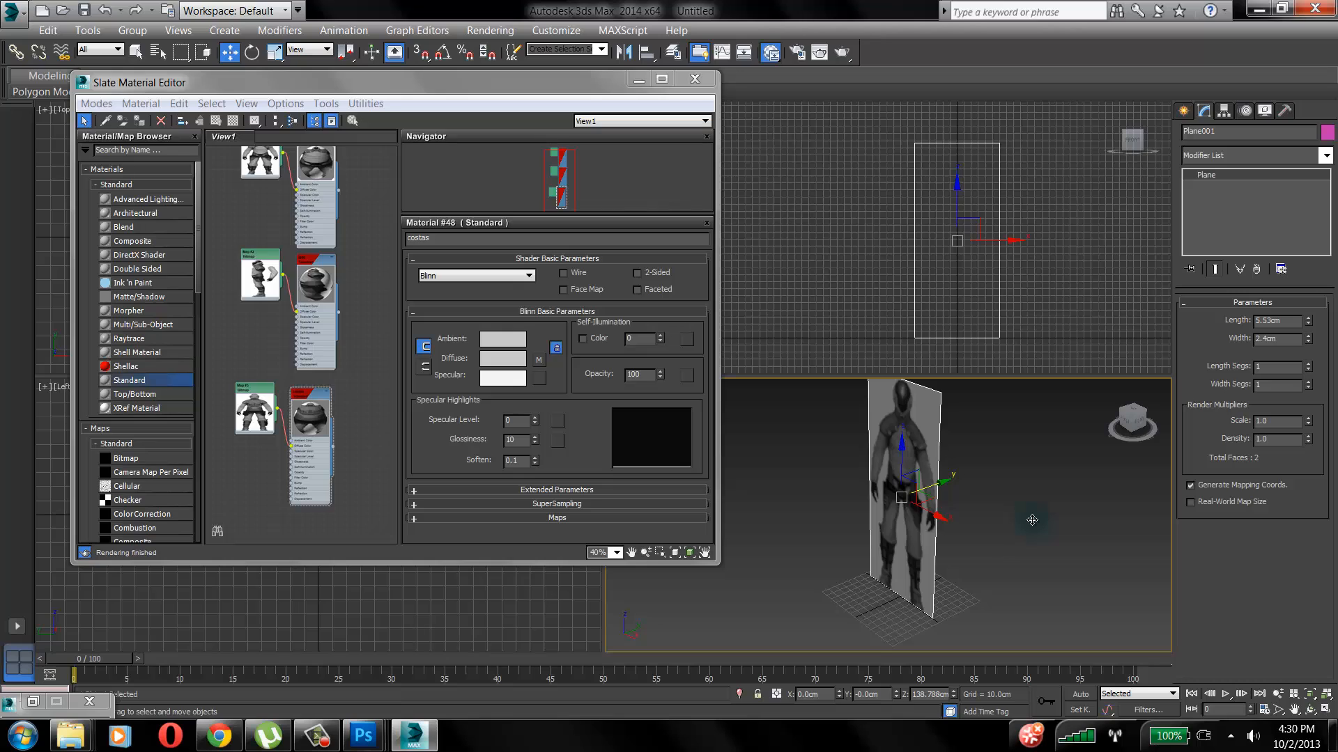
shift+drag(1031, 520, 1034, 526)
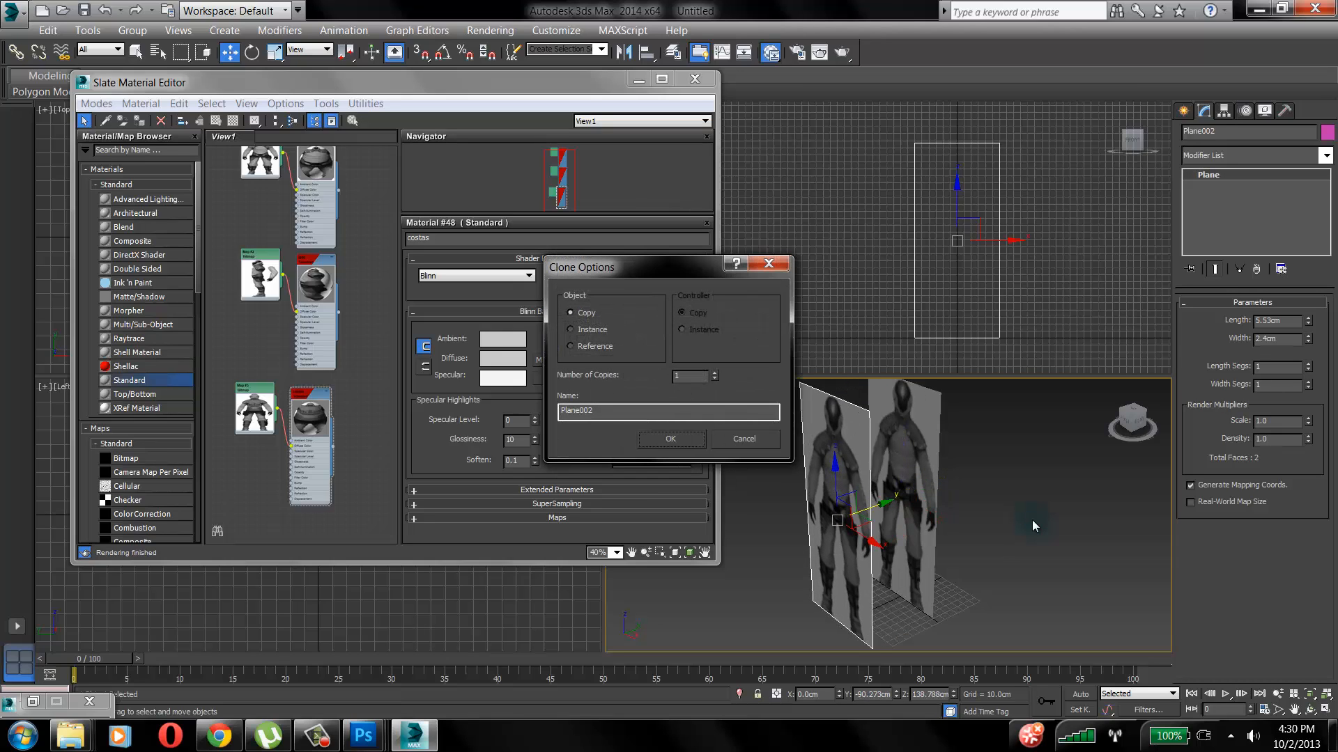
key(Escape)
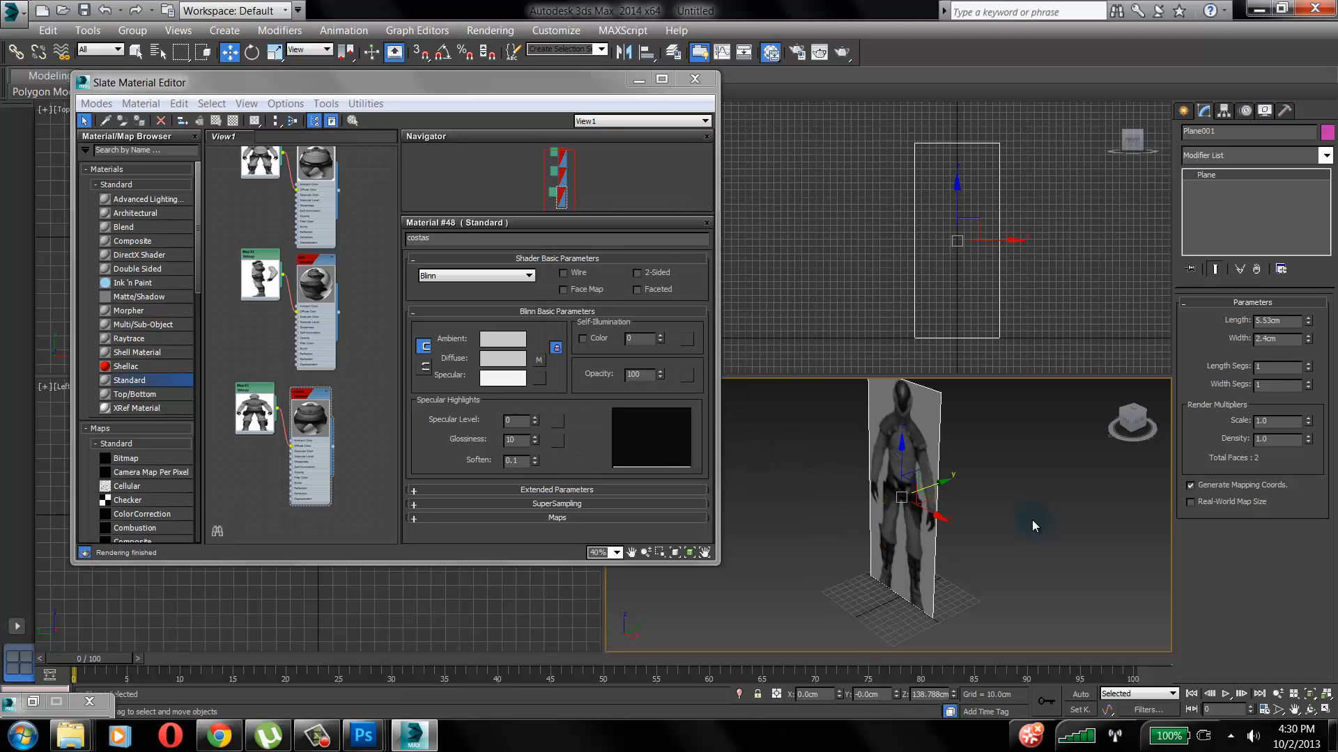
Maximize the Perspective viewport and move the Slate Material Editor aside, leaving the front reference plane in clear view
key(alt+w)
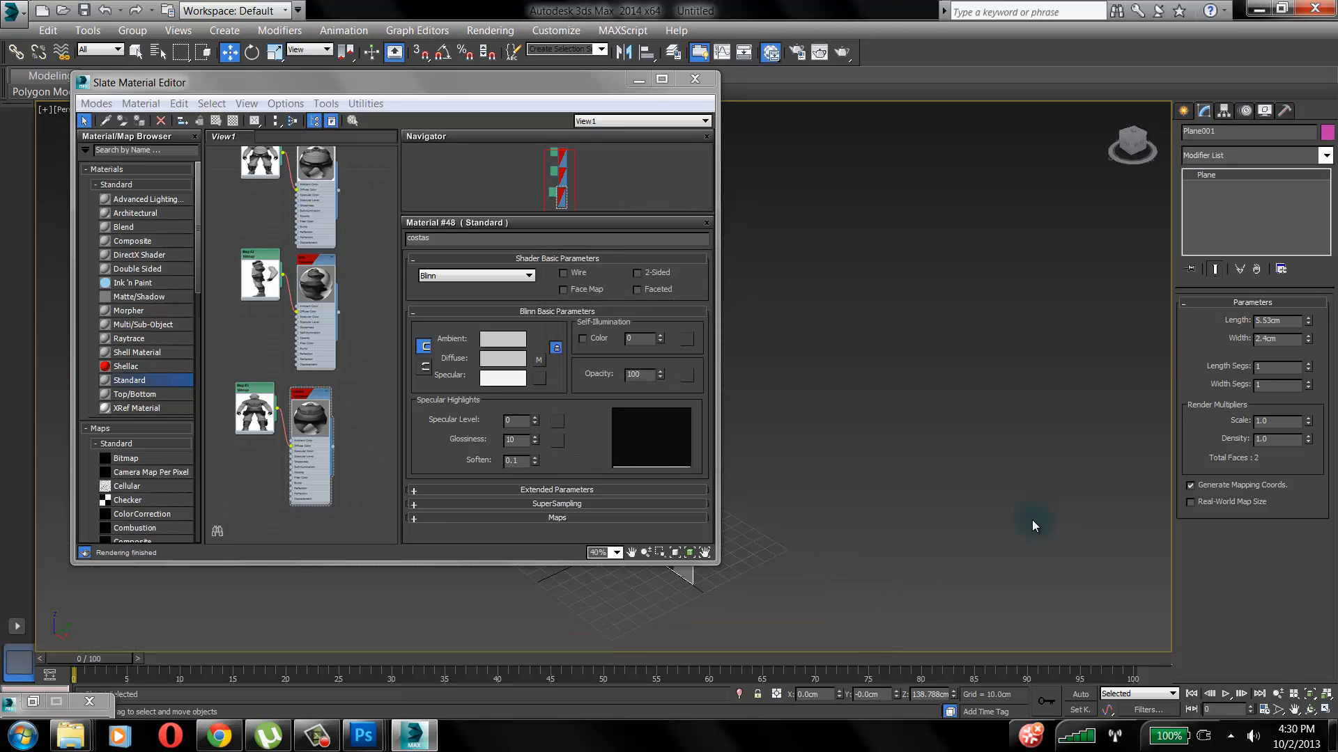
drag(488, 82, 978, 142)
middle_drag(452, 335, 183, 352)
mouse_move(293, 348)
alt+middle_down()
mouse_move(363, 340)
mouse_move(403, 363)
alt+middle_up()
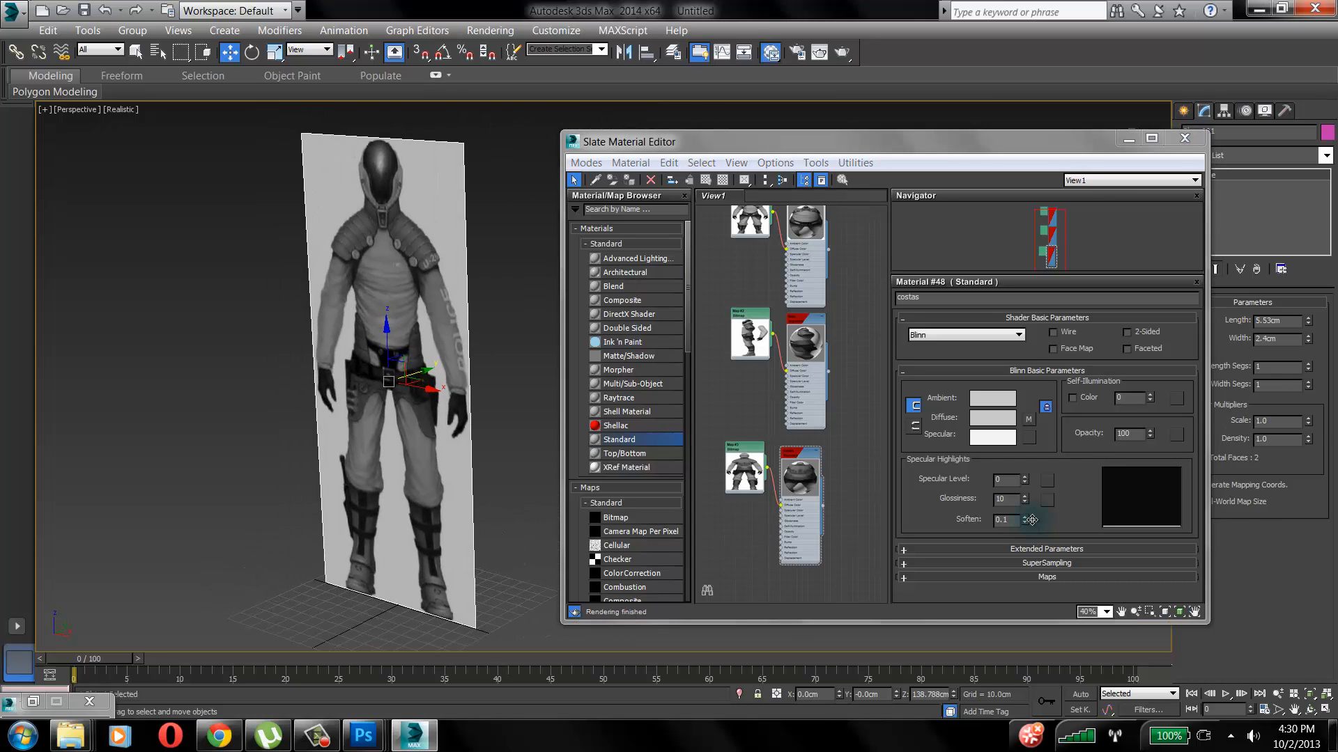
shift+drag(411, 373, 319, 401)
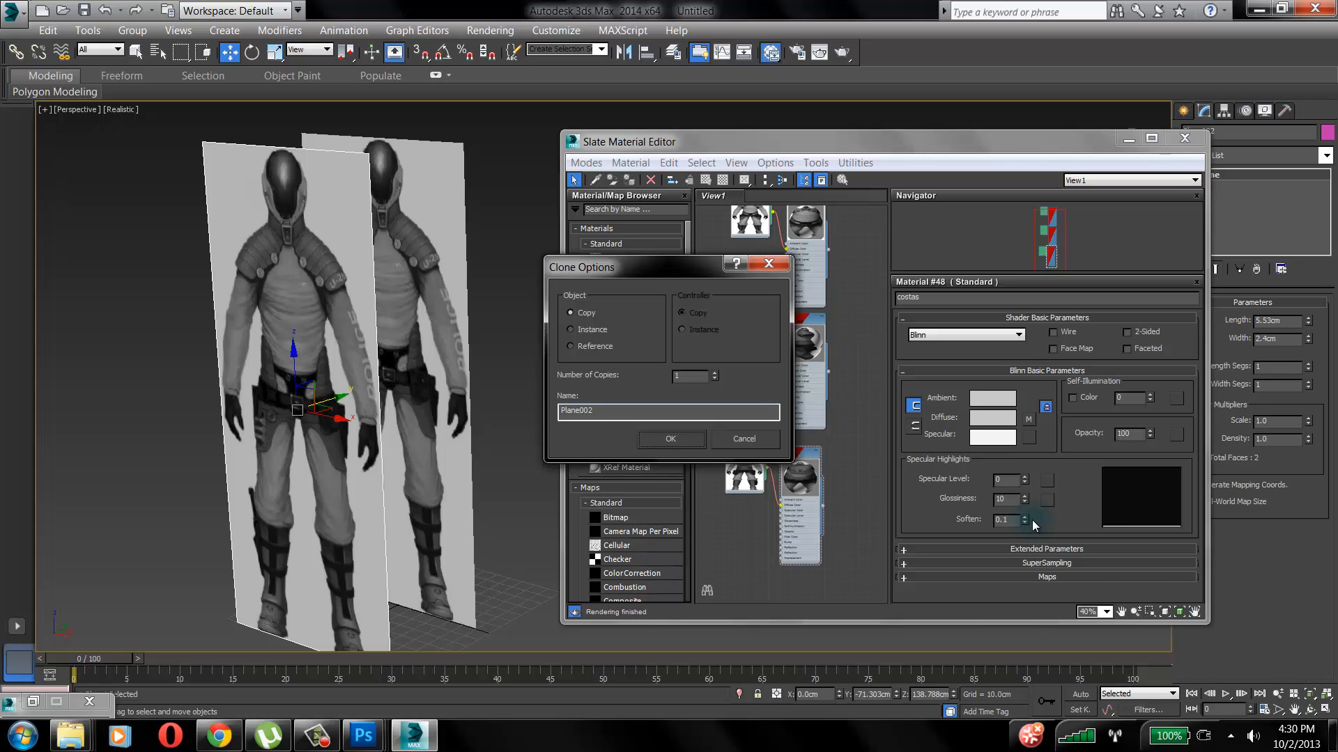
key(Escape)
key(e)
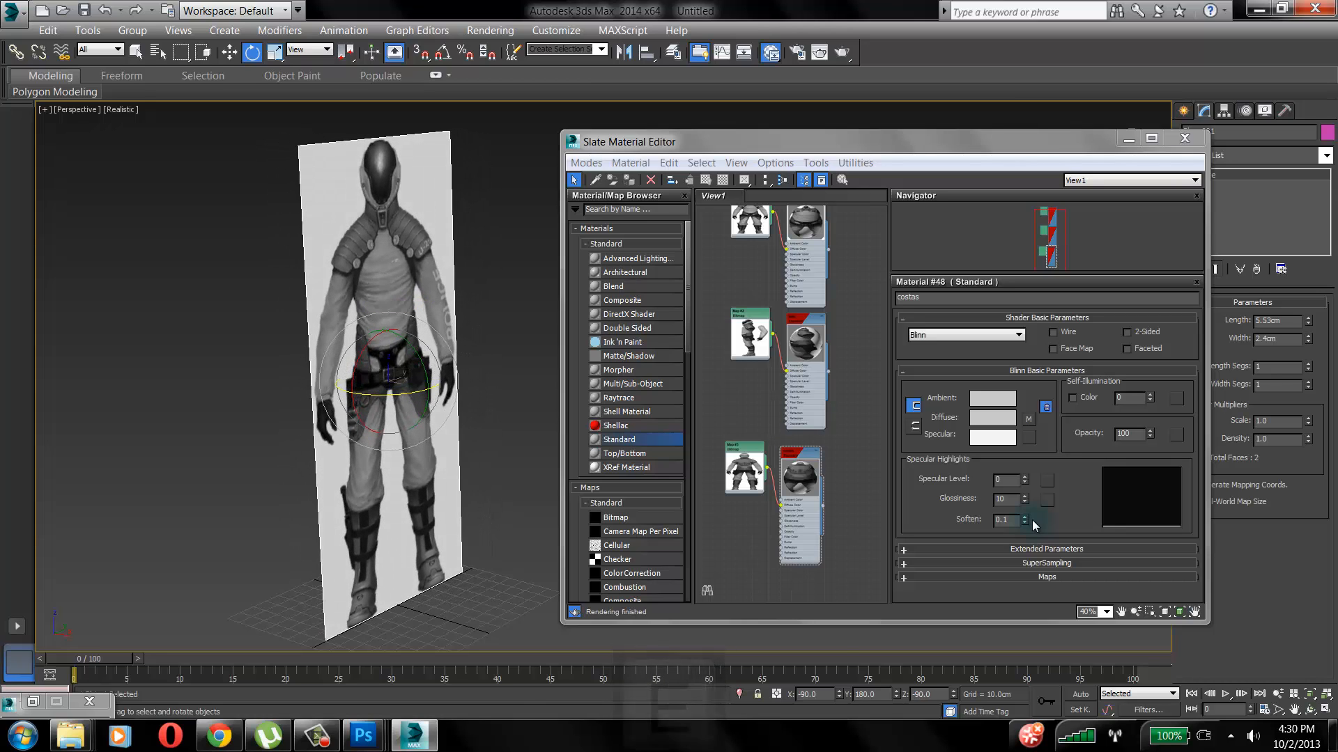
key(ctrl+z)
alt+middle_drag(1032, 520, 1032, 520)
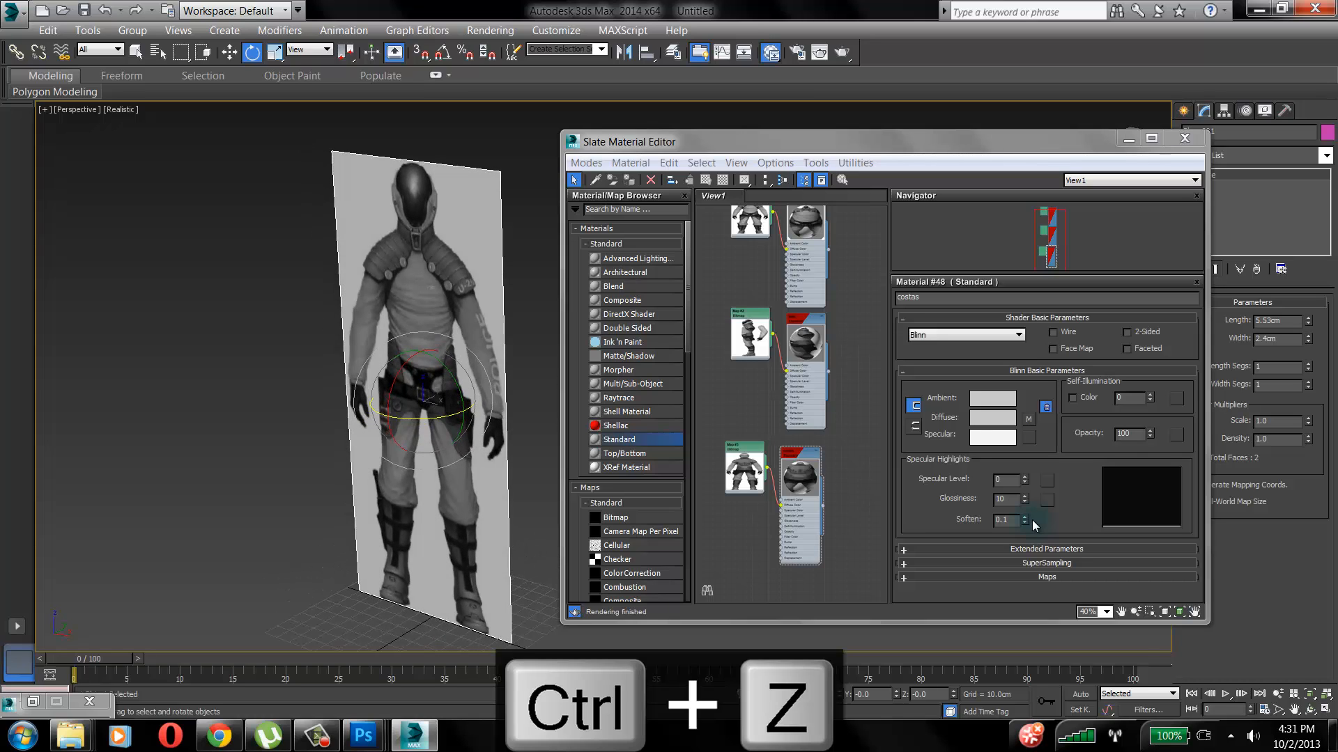
Turn on Angle Snap, enlarging the screen with Windows Magnifier at 200% and returning it to normal size
click(23, 735)
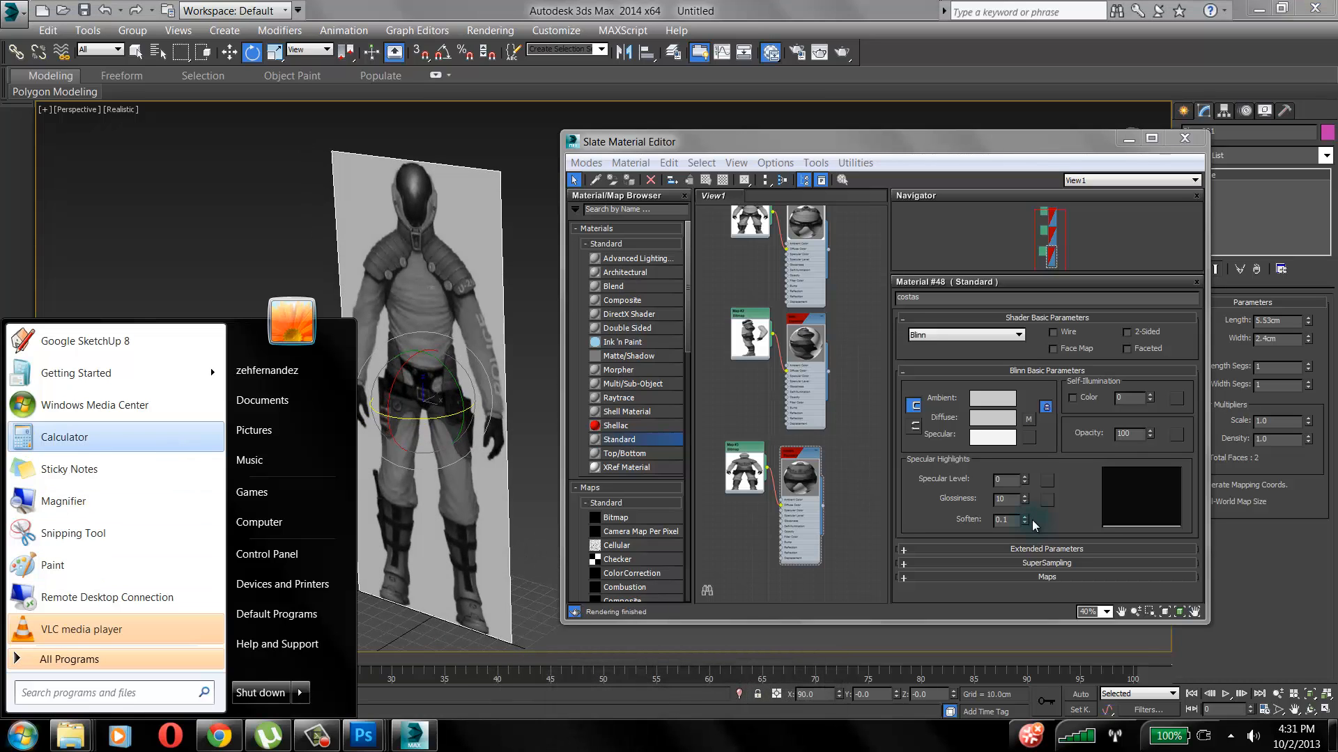
click(69, 501)
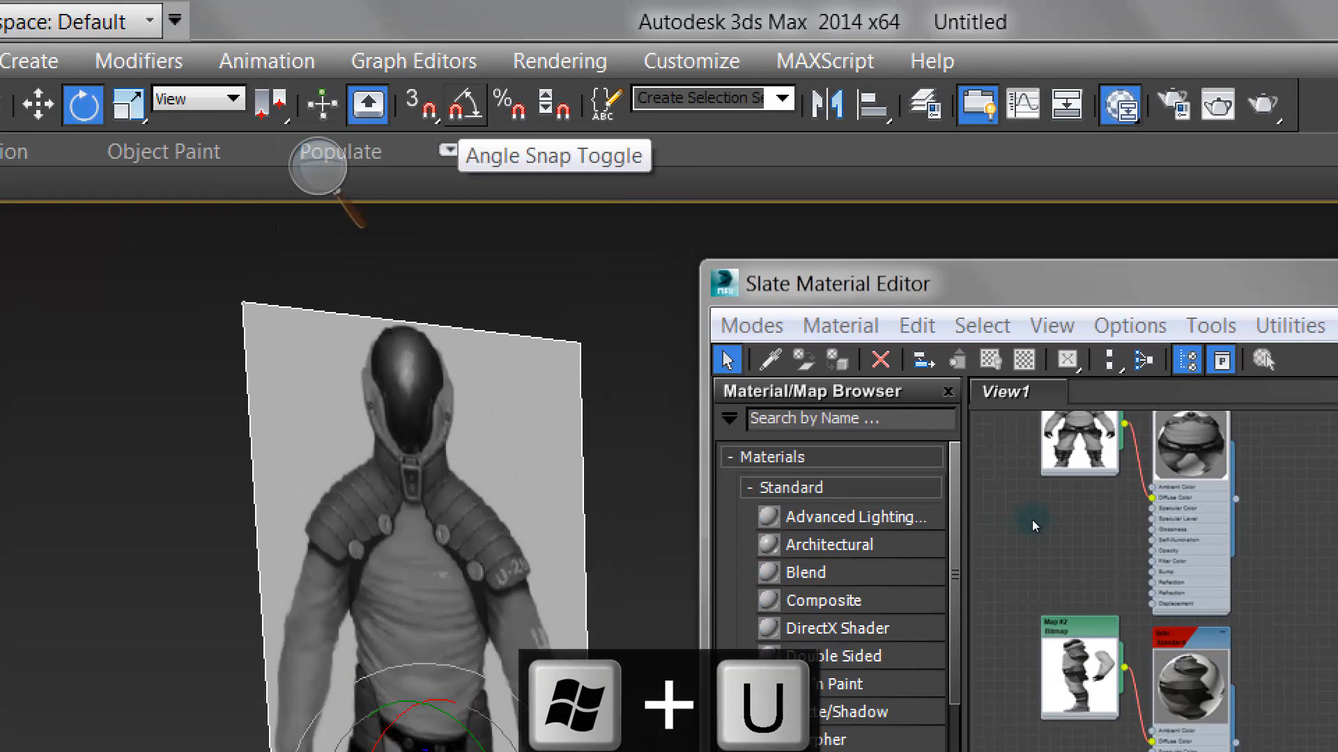
click(465, 105)
click(310, 159)
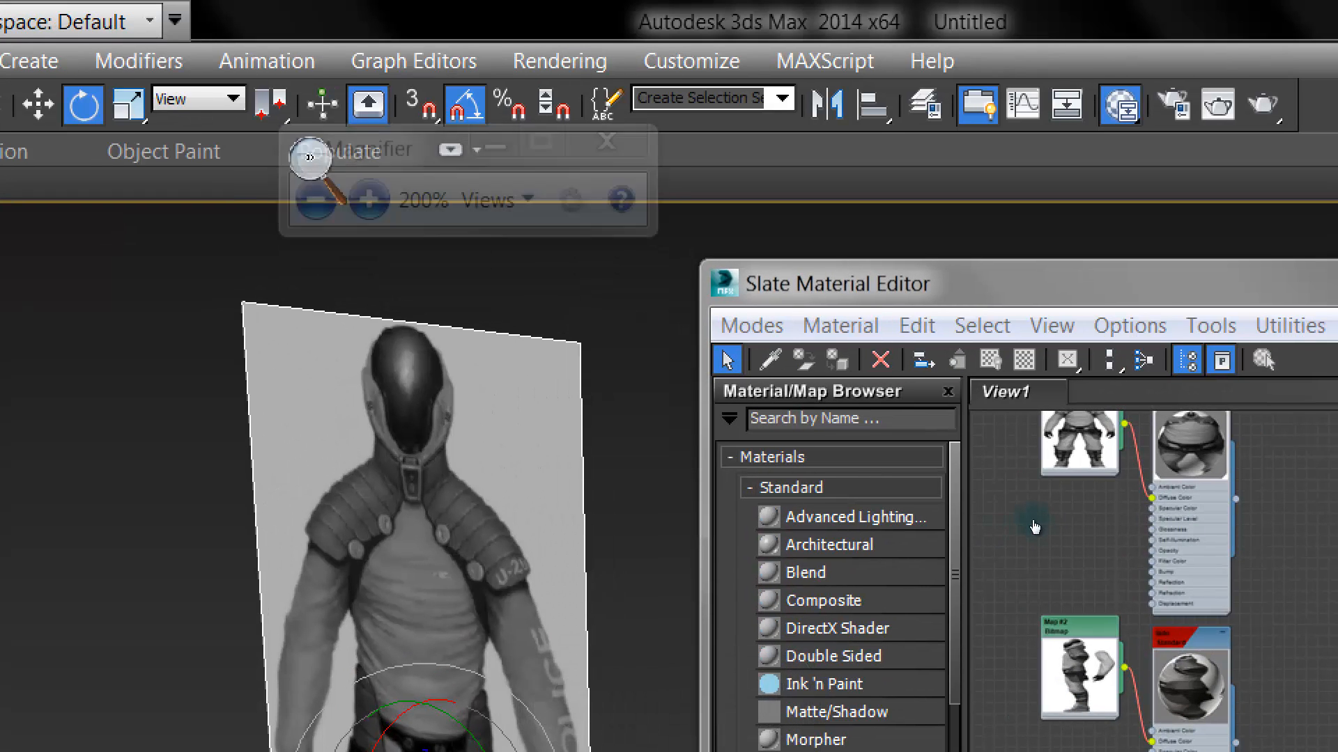
key(super+minus)
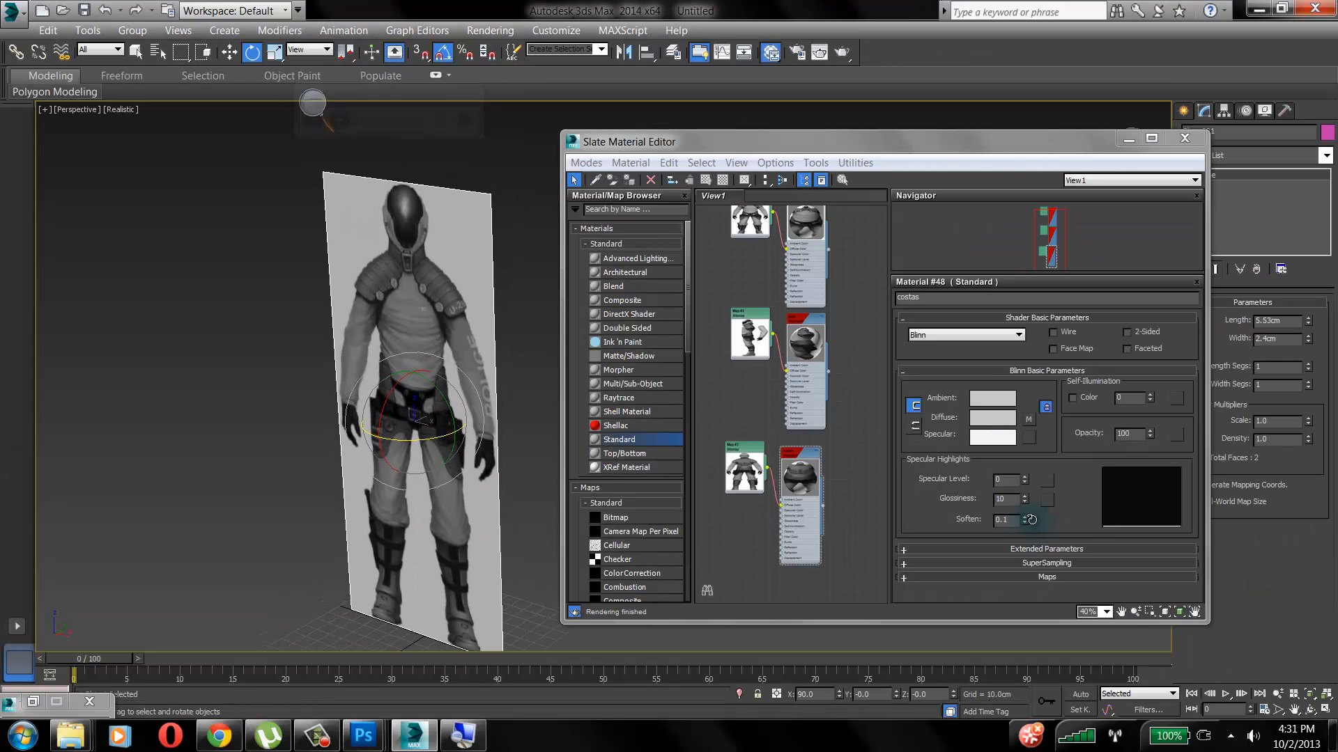
Clone the front reference plane as a Copy rotated 90 degrees about the vertical axis, crossing the original
shift+drag(406, 441, 524, 443)
shift+drag(1031, 520, 1034, 526)
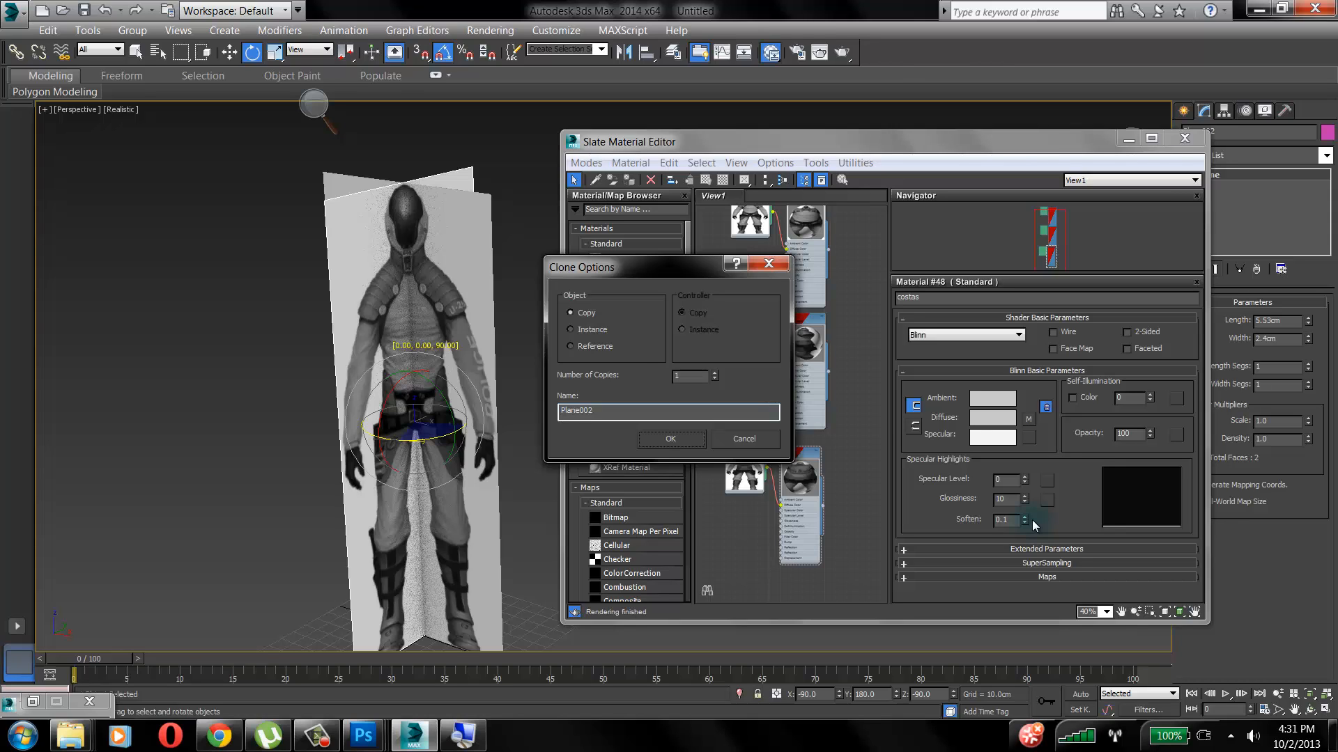
key(Return)
key(w)
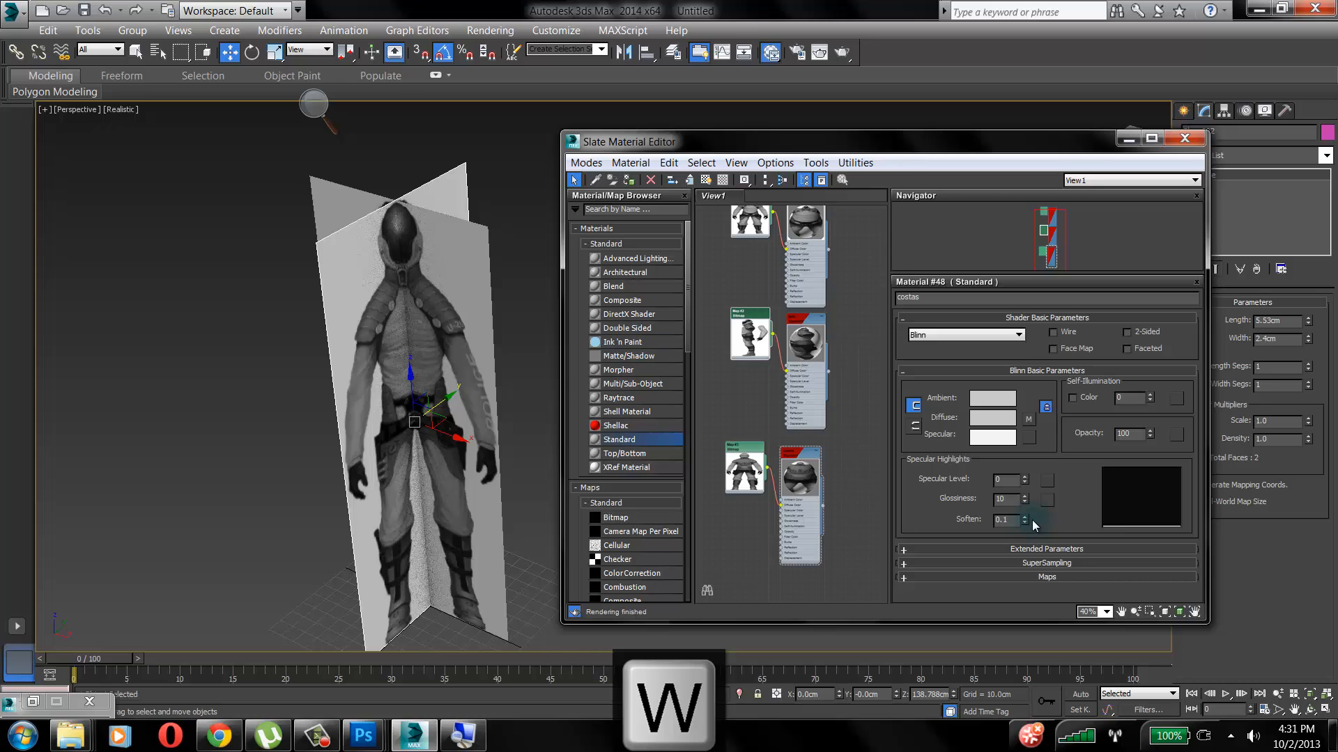
Restore the four-viewport layout and switch the Left and Front viewports from wireframe to Realistic display
scroll(767, 360, up, 6)
click(836, 287)
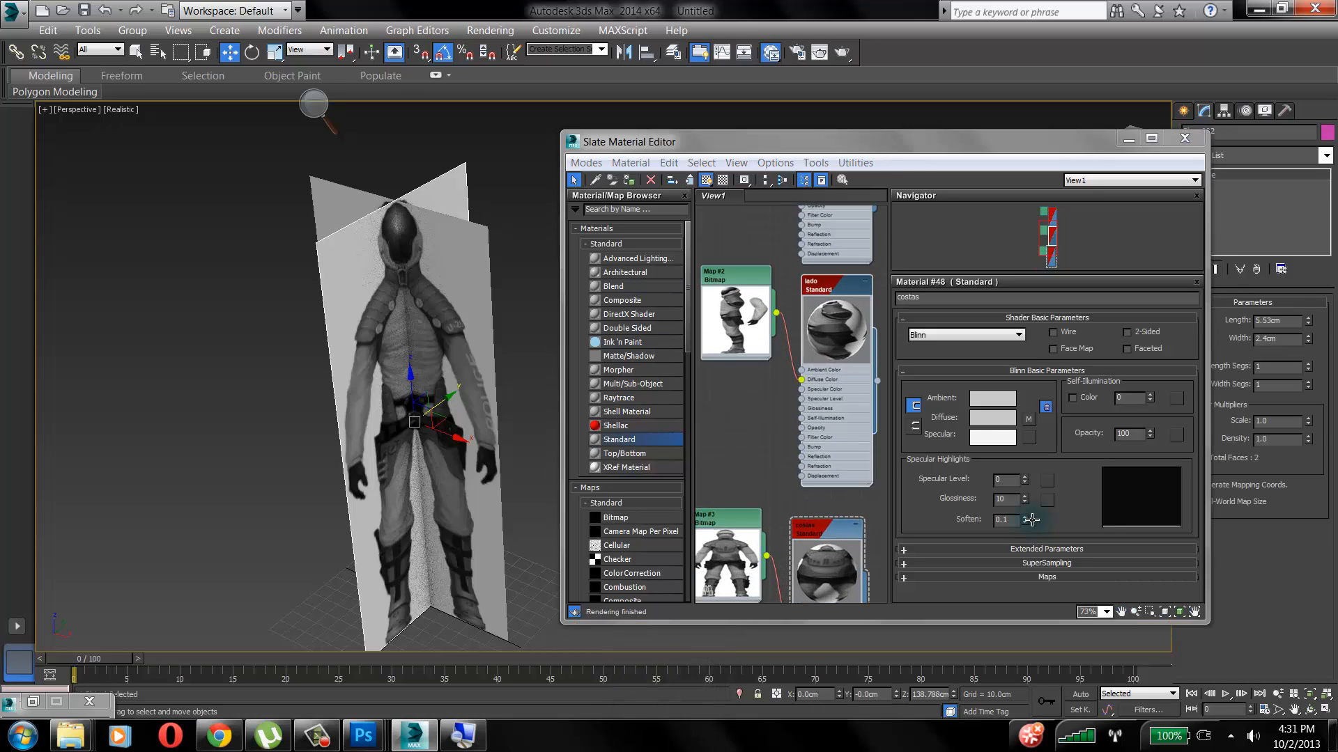
alt+middle_drag(1032, 519, 1032, 520)
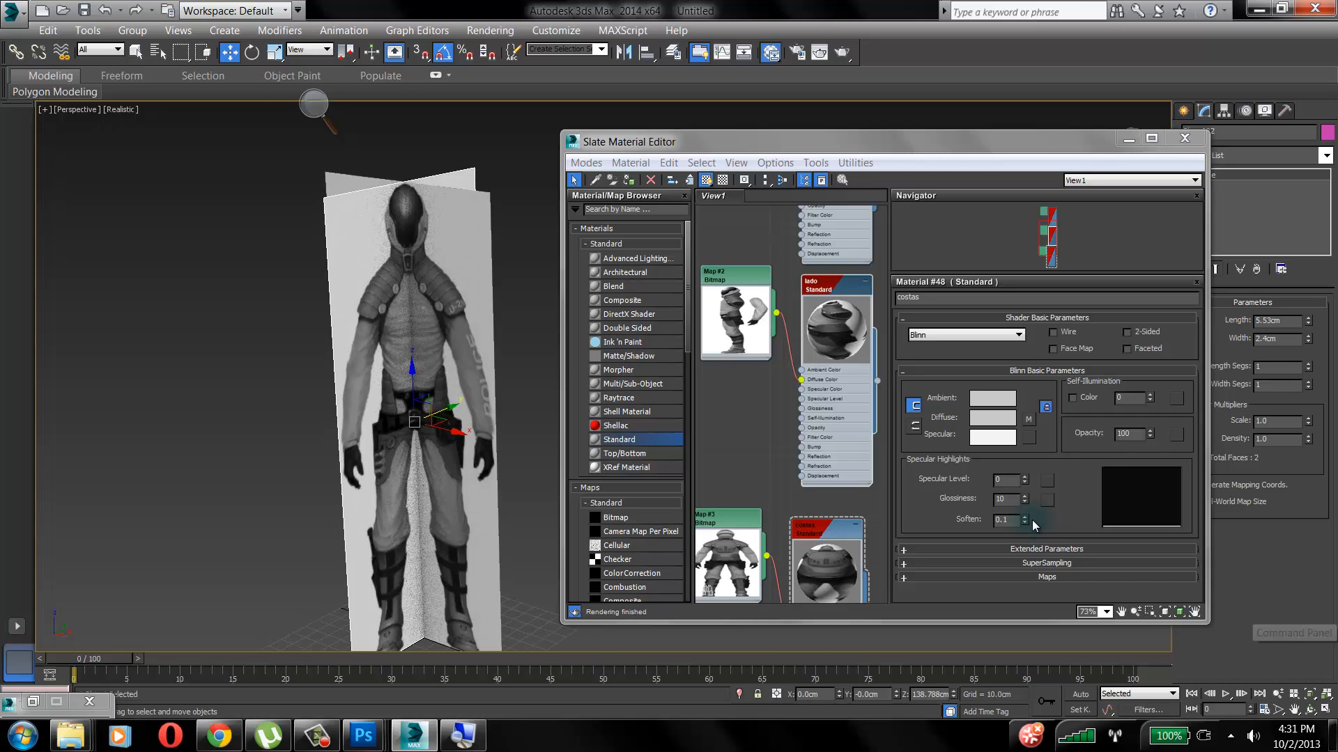
key(alt+w)
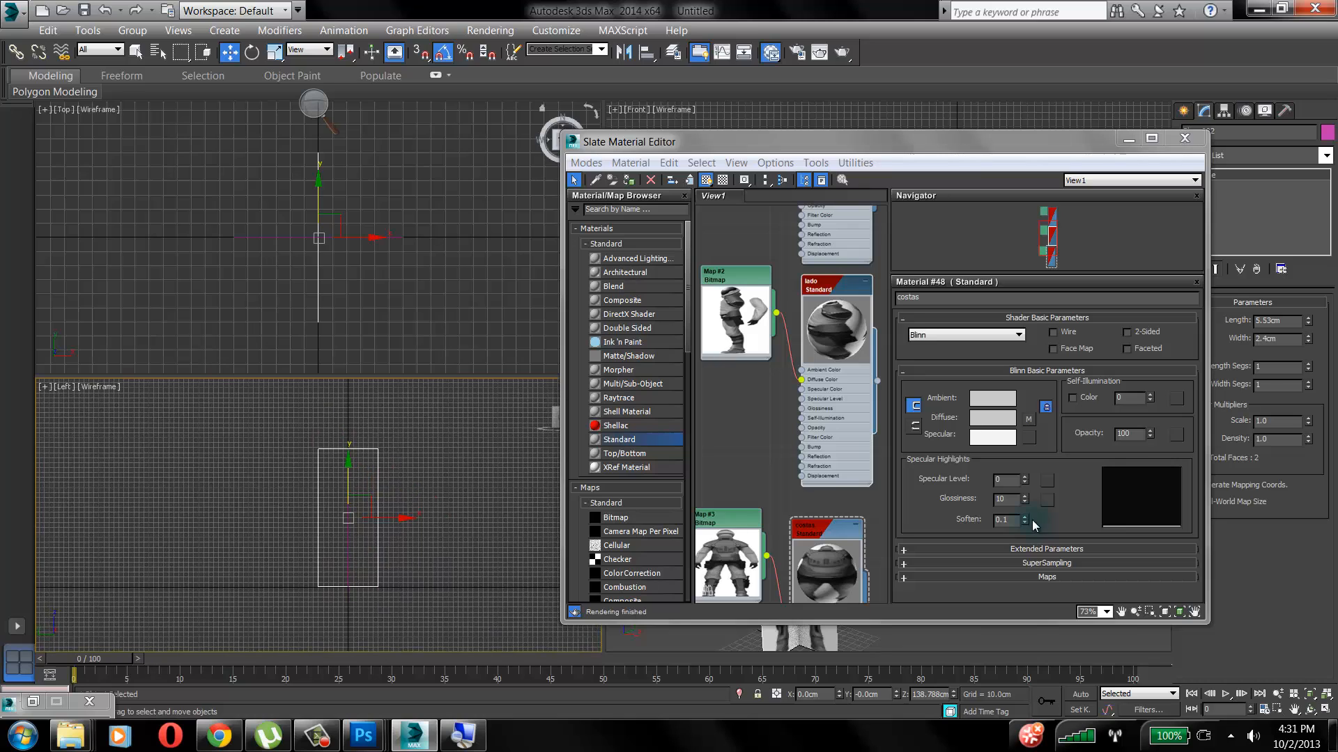
key(F3)
mouse_move(836, 142)
mouse_down()
mouse_move(885, 217)
mouse_move(765, 149)
mouse_move(747, 123)
mouse_move(425, 69)
mouse_up()
click(864, 168)
key(F3)
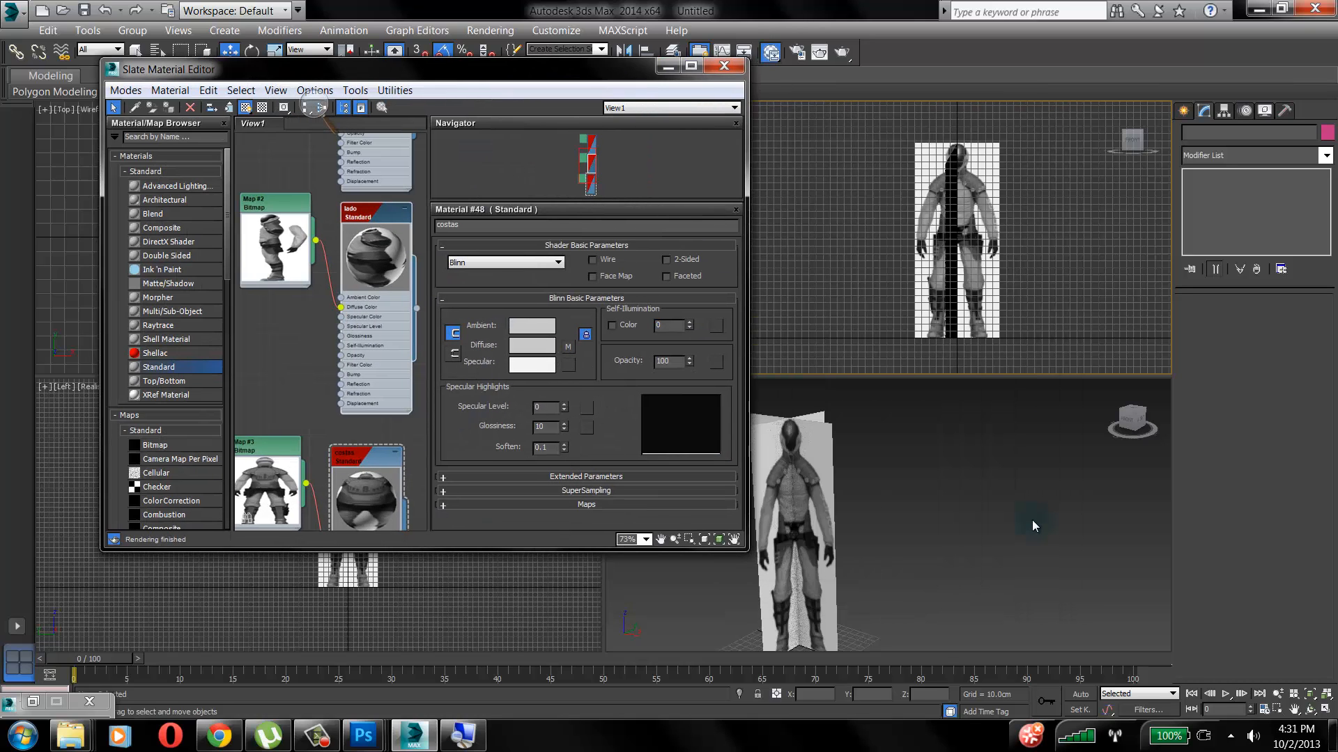
Assign the lado material to the rotated copy of the reference plane
click(801, 523)
middle_drag(801, 523, 935, 514)
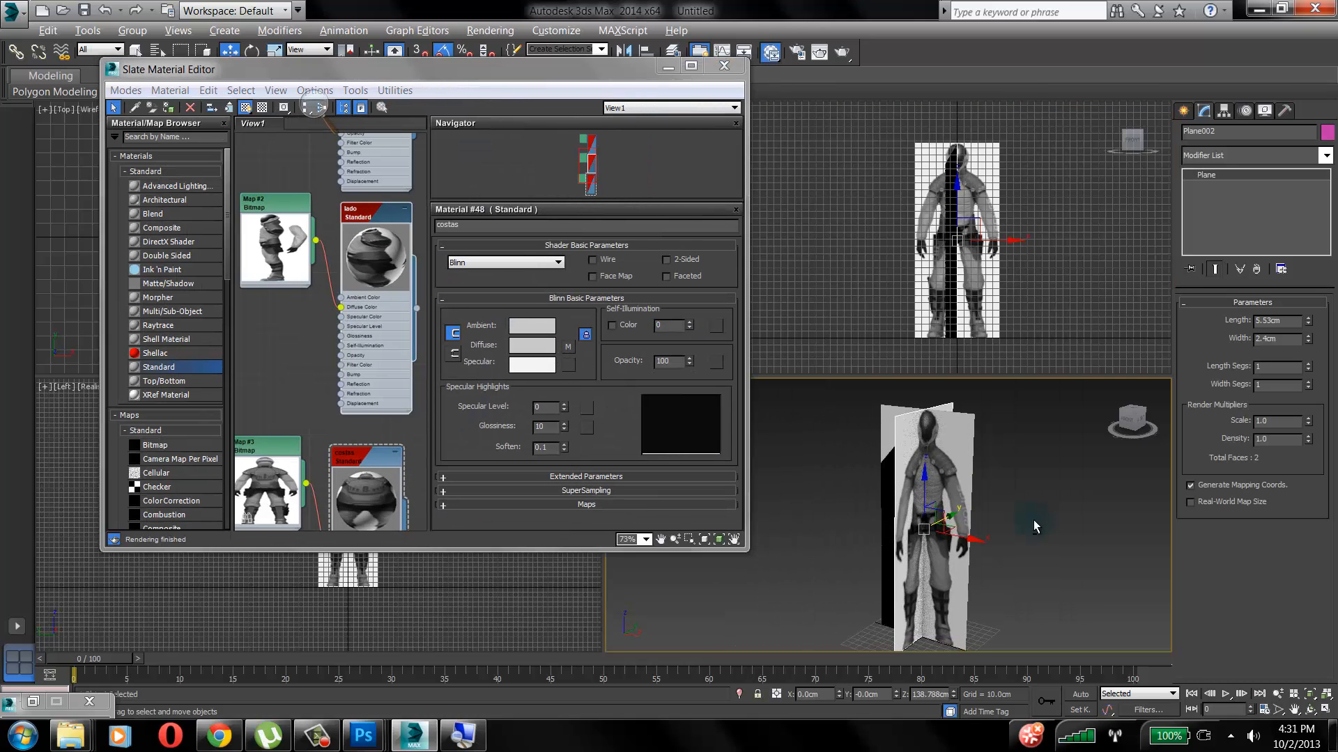
alt+middle_drag(1033, 526, 998, 531)
click(183, 70)
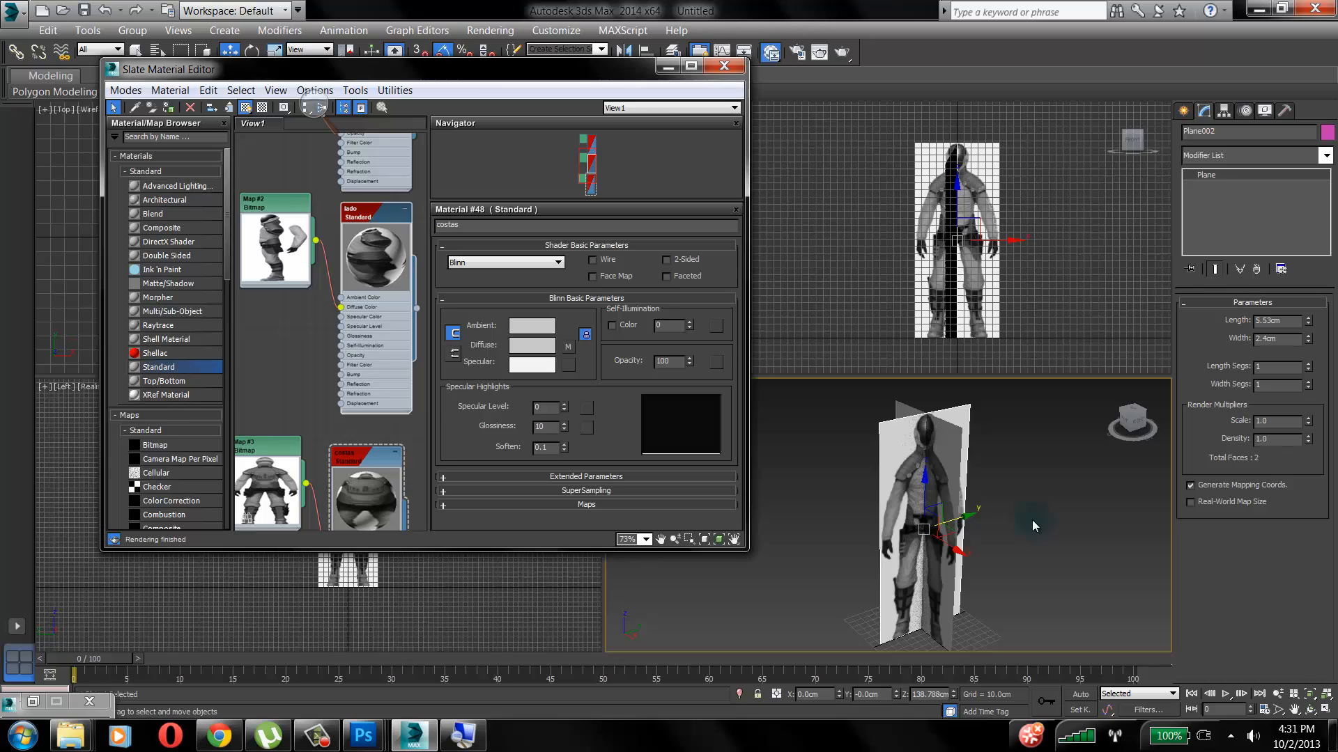
right_click(380, 214)
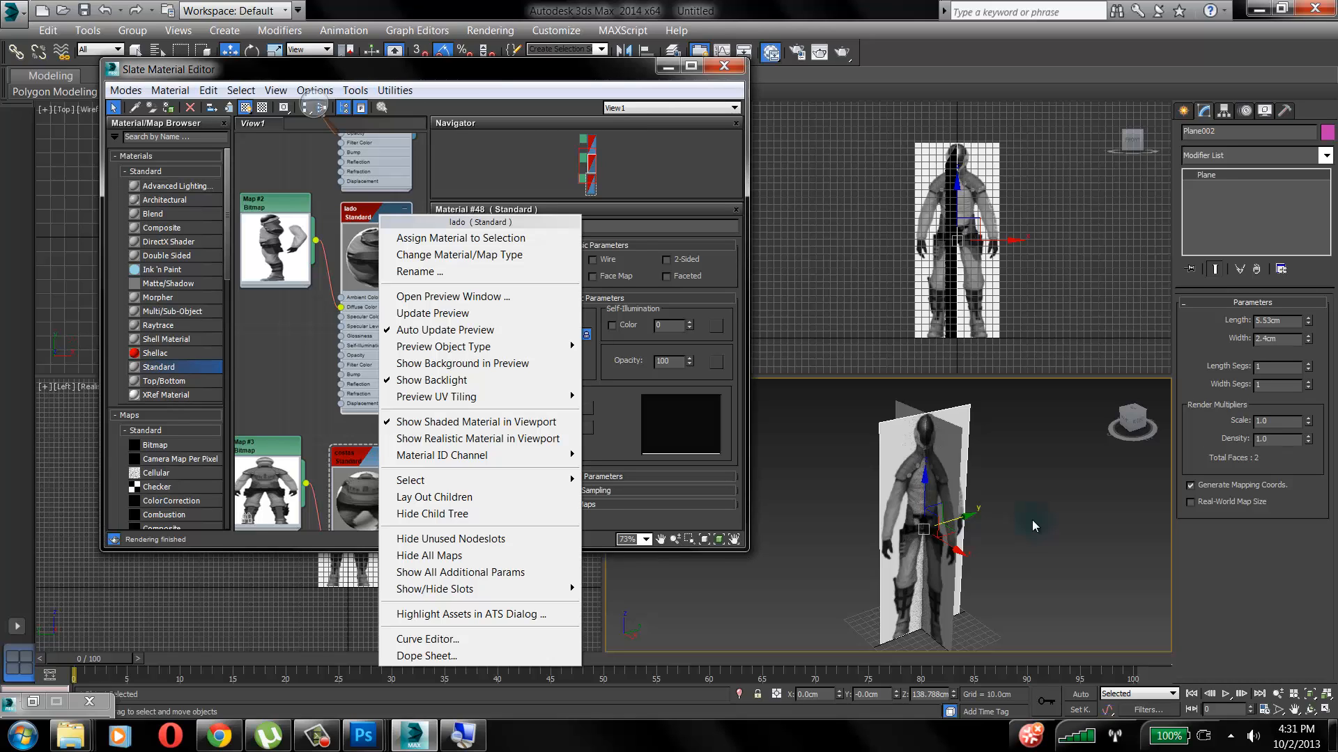
click(460, 238)
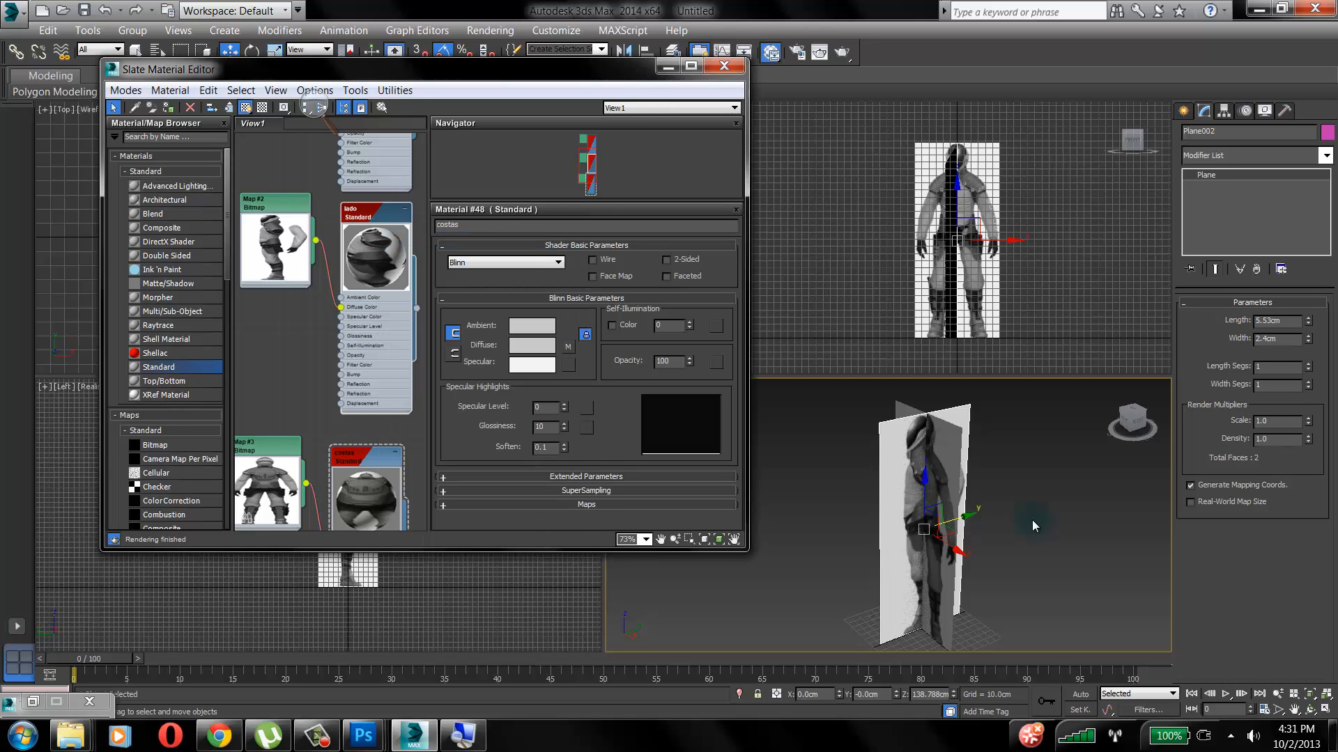
Close the Slate Material Editor and frame the reference images closely in the Left and Front viewports
click(724, 67)
mouse_move(377, 510)
middle_down()
mouse_move(383, 491)
mouse_move(386, 546)
middle_up()
scroll(383, 491, up, 5)
middle_drag(975, 276, 933, 313)
scroll(933, 314, up, 6)
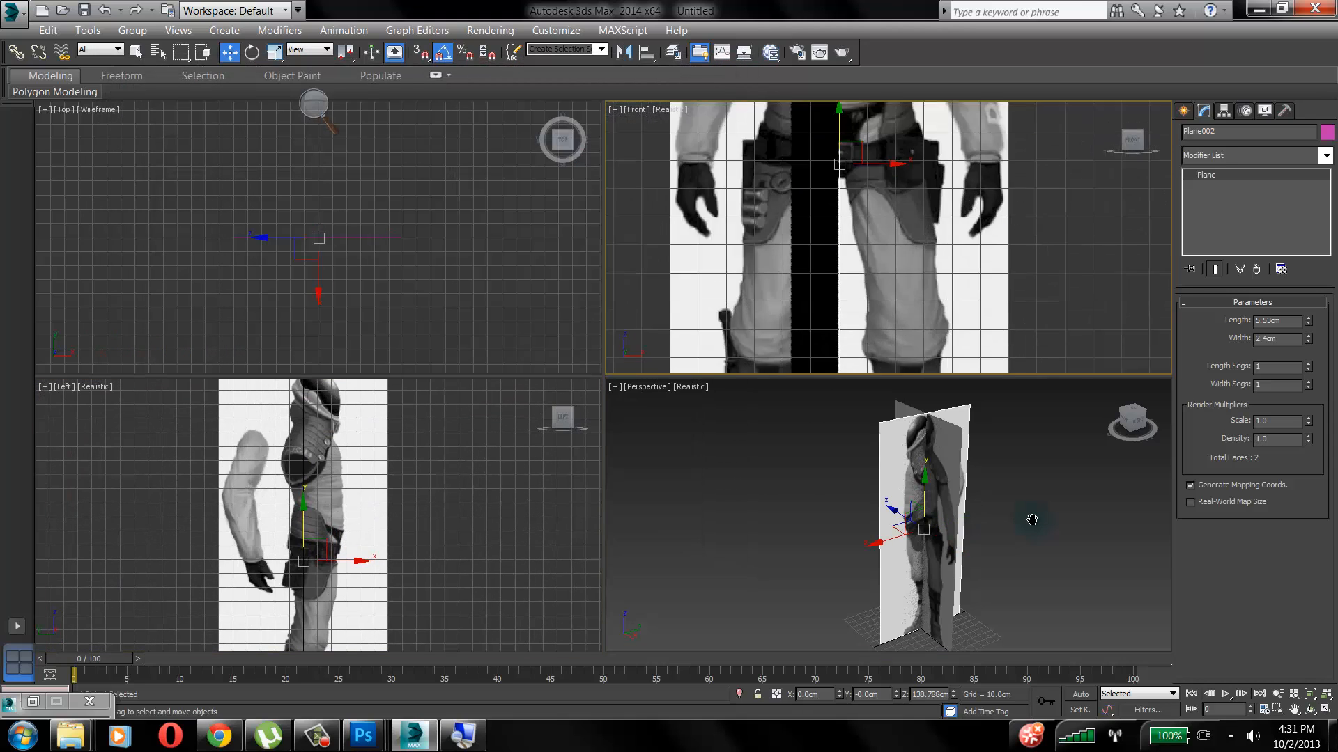
middle_drag(934, 174, 976, 456)
mouse_move(944, 220)
middle_down()
mouse_move(944, 262)
mouse_move(944, 225)
middle_up()
scroll(944, 262, down, 2)
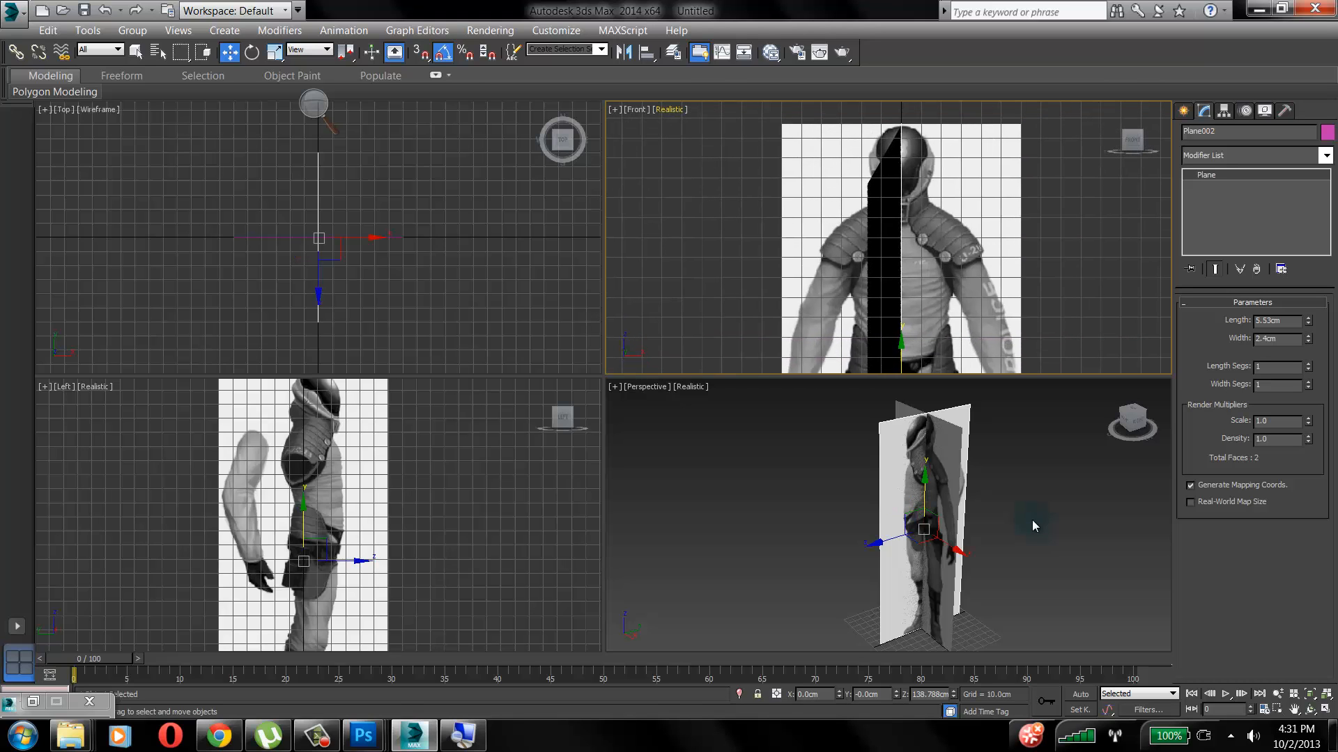
Enlarge the screen with Magnifier at 200%, set the Front viewport's display style to Shaded, and activate the Perspective viewport
click(314, 104)
click(338, 120)
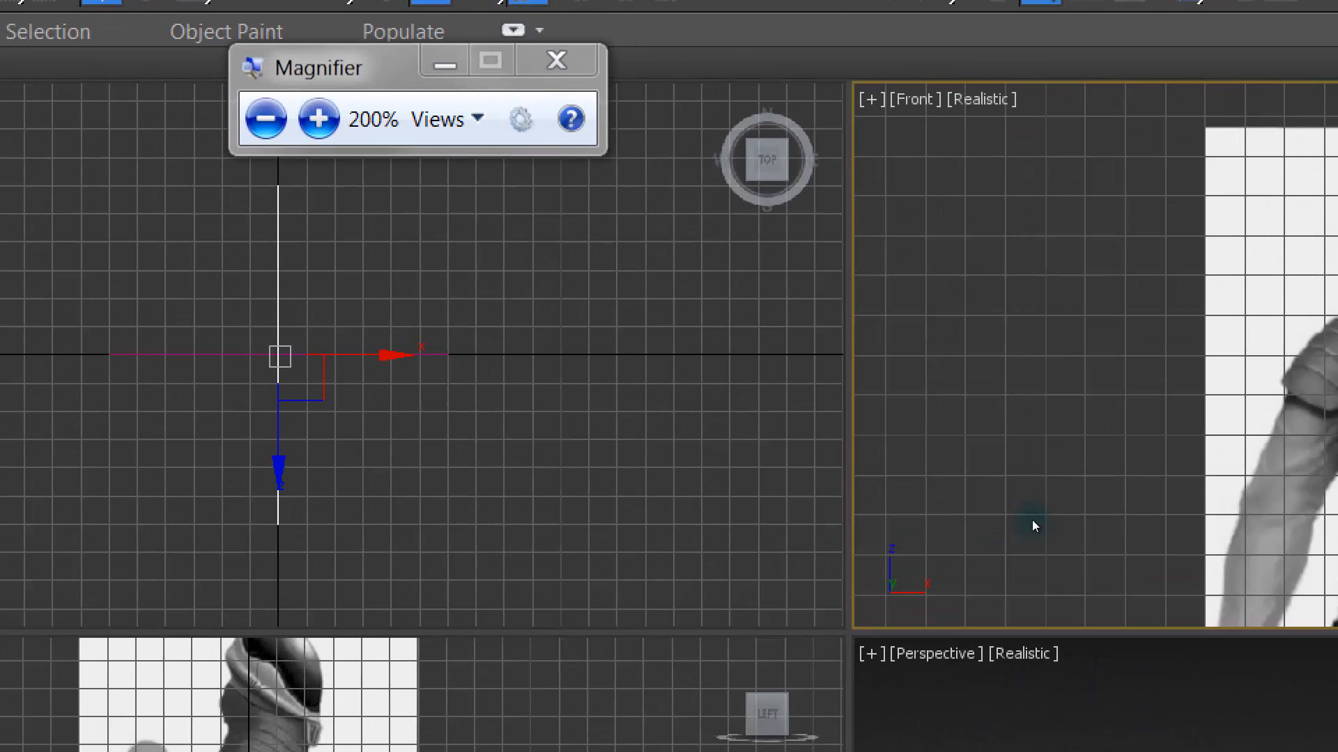
click(981, 99)
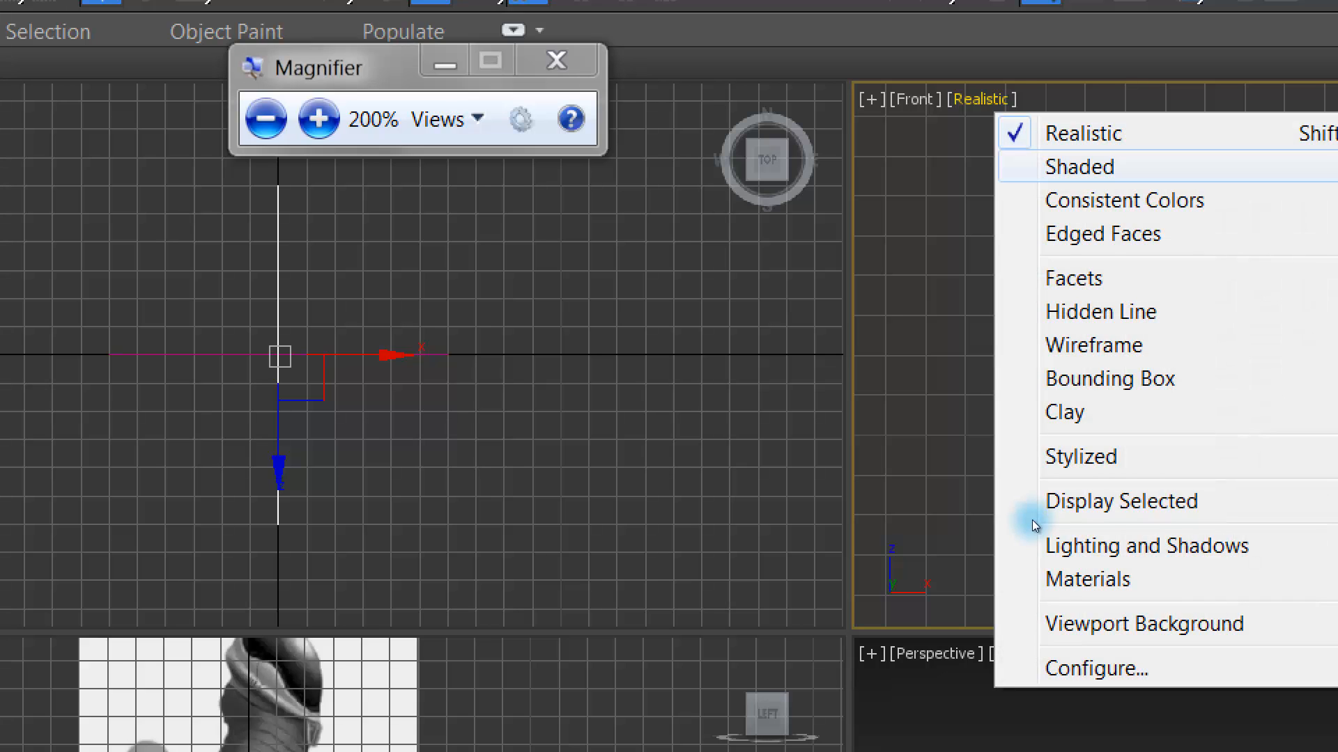
click(1075, 168)
click(986, 632)
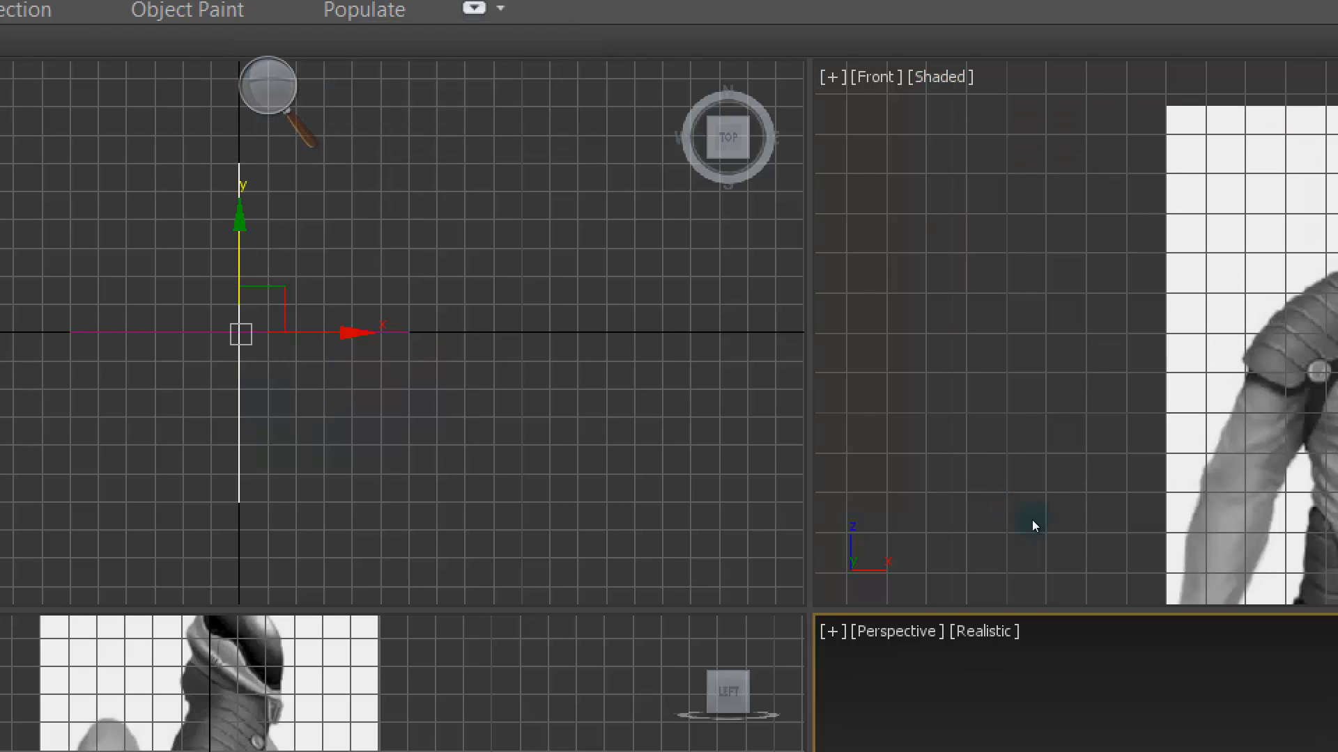
Set the Perspective and Left viewports to Shaded display and return the screen magnification to 100%
click(1075, 698)
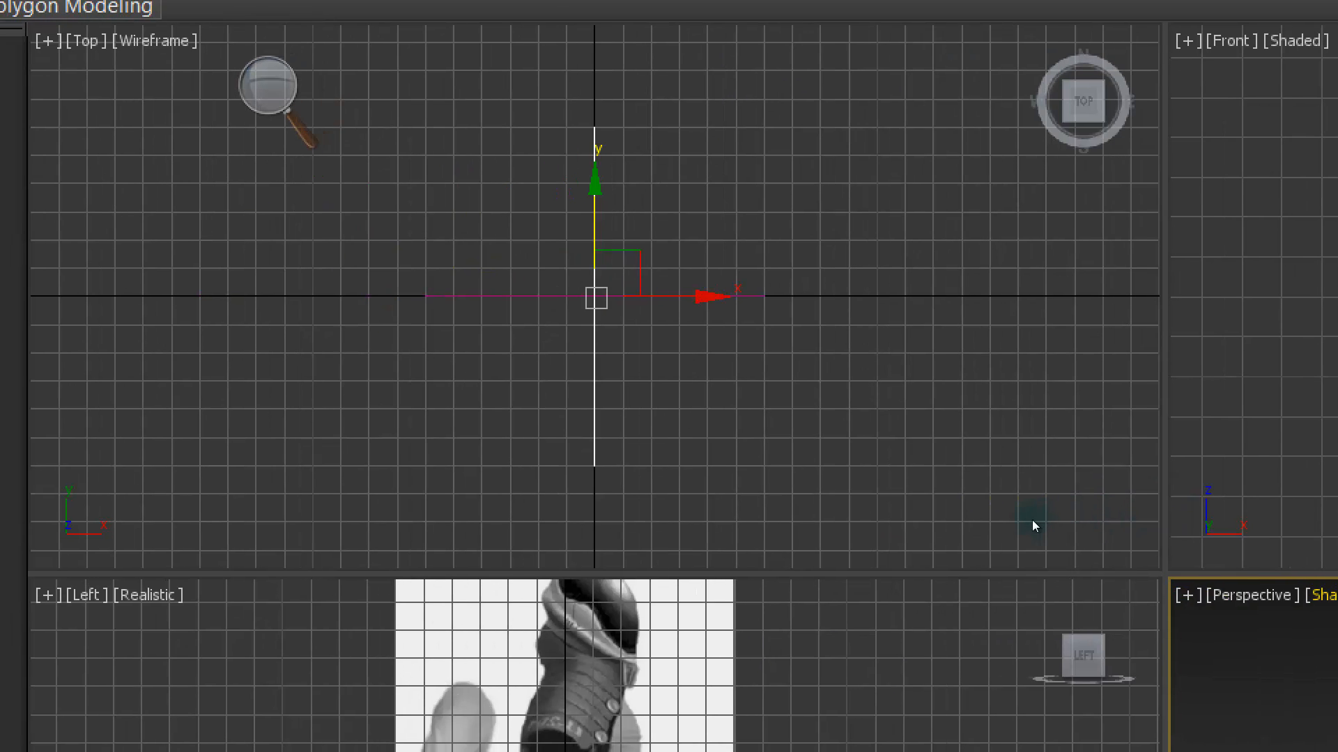
click(163, 599)
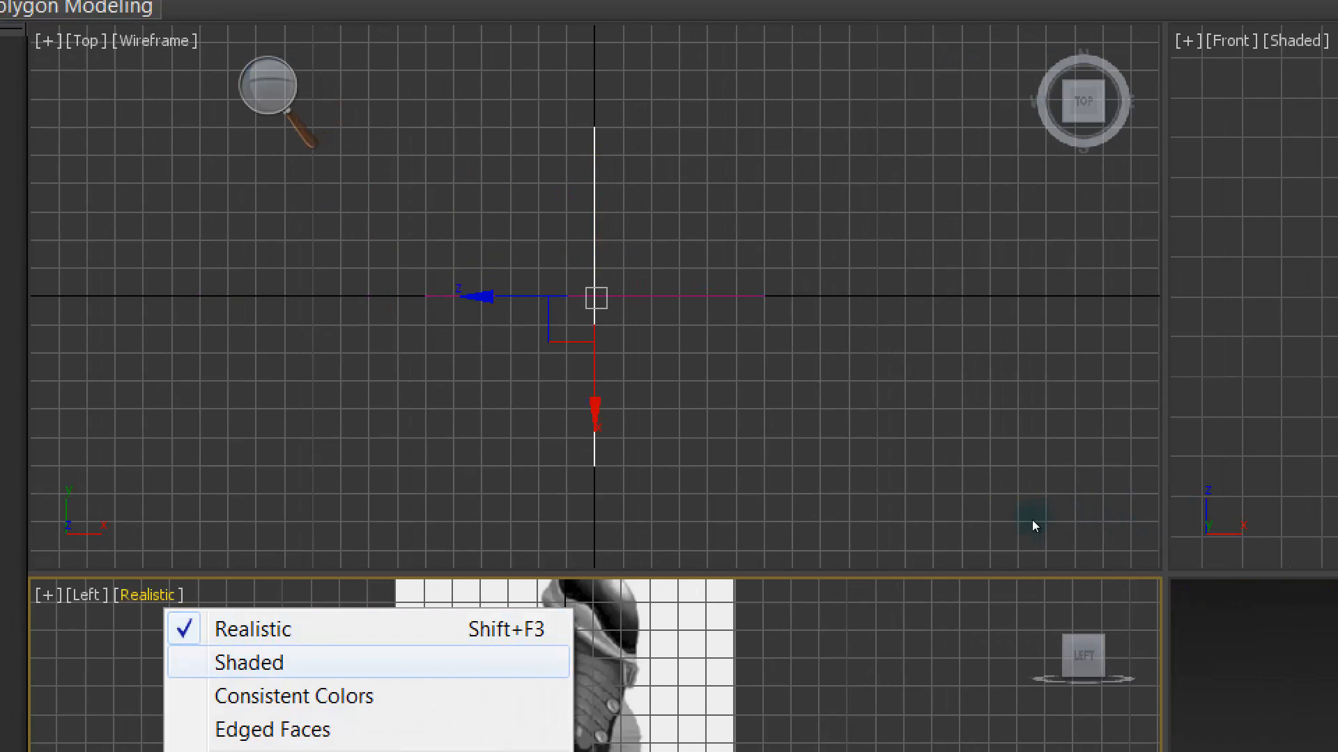
click(250, 663)
click(267, 85)
click(264, 117)
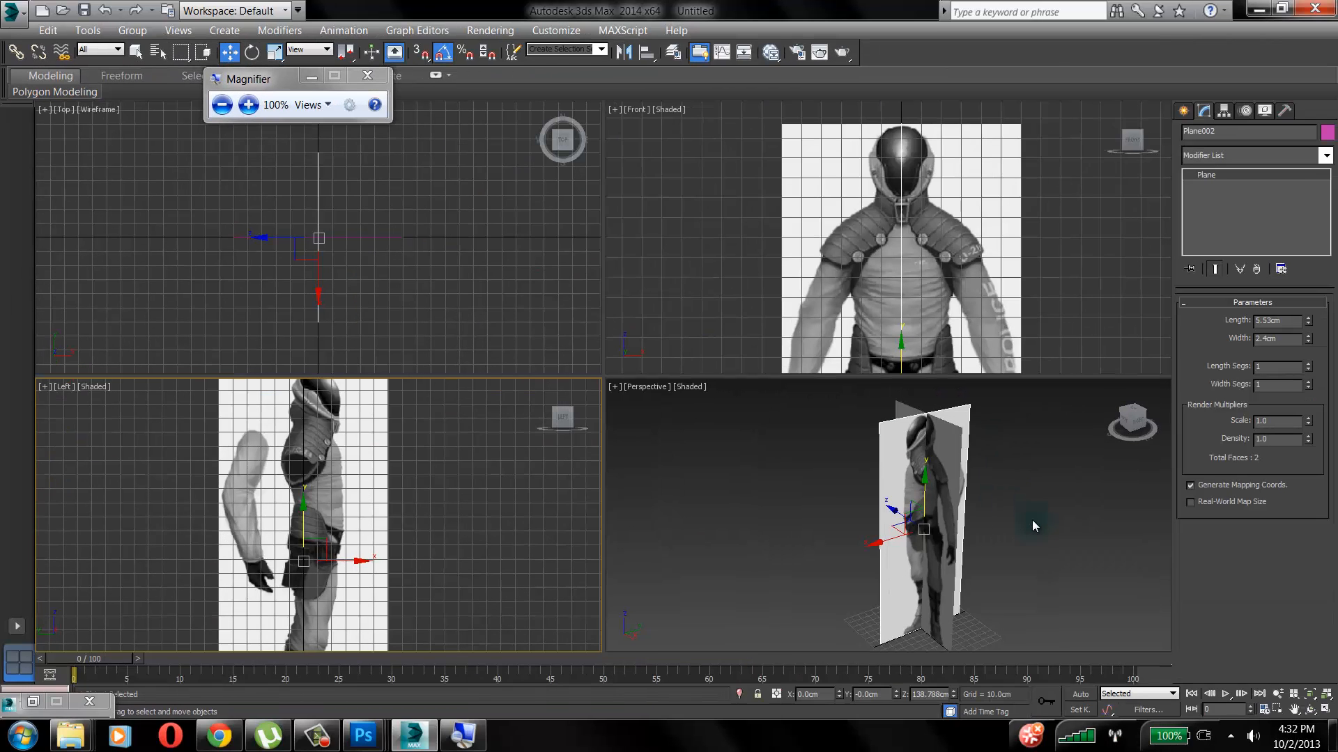
Maximize the Perspective viewport and examine the crossed reference planes up close
alt+middle_drag(1034, 526, 1063, 526)
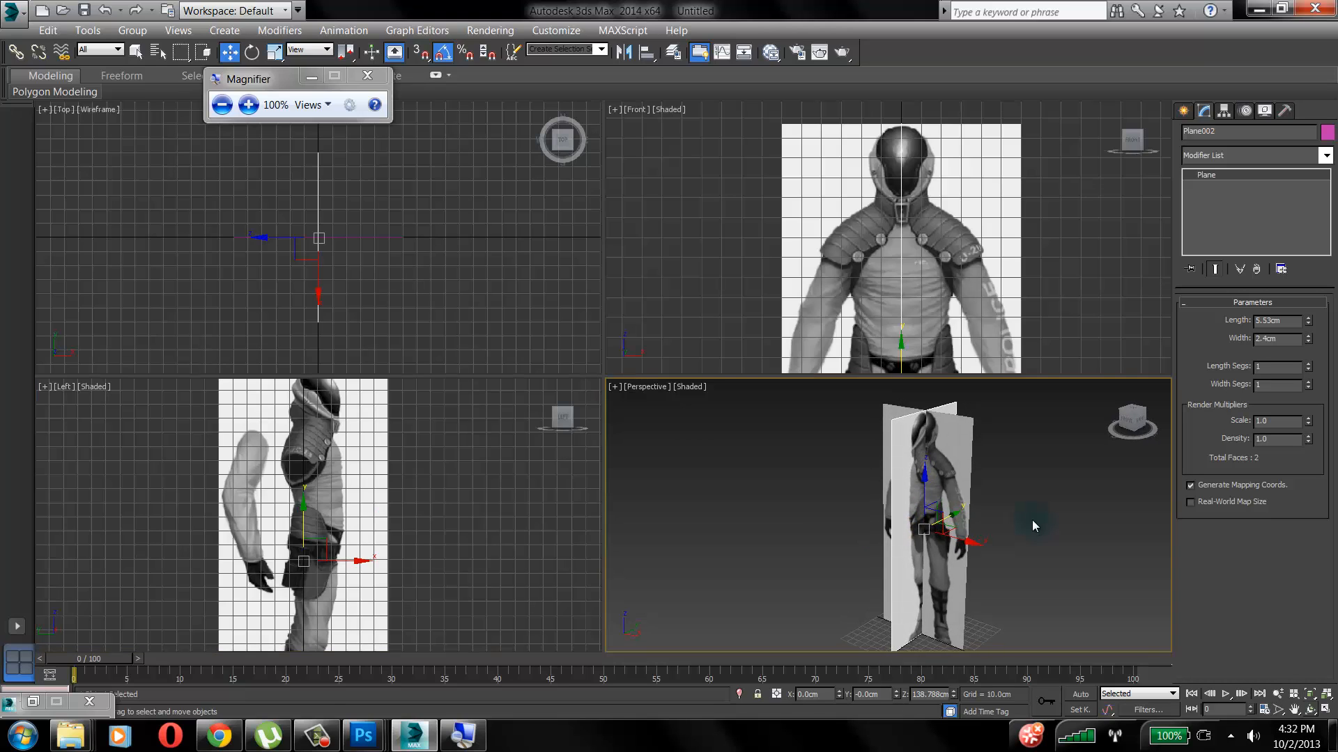
key(alt+w)
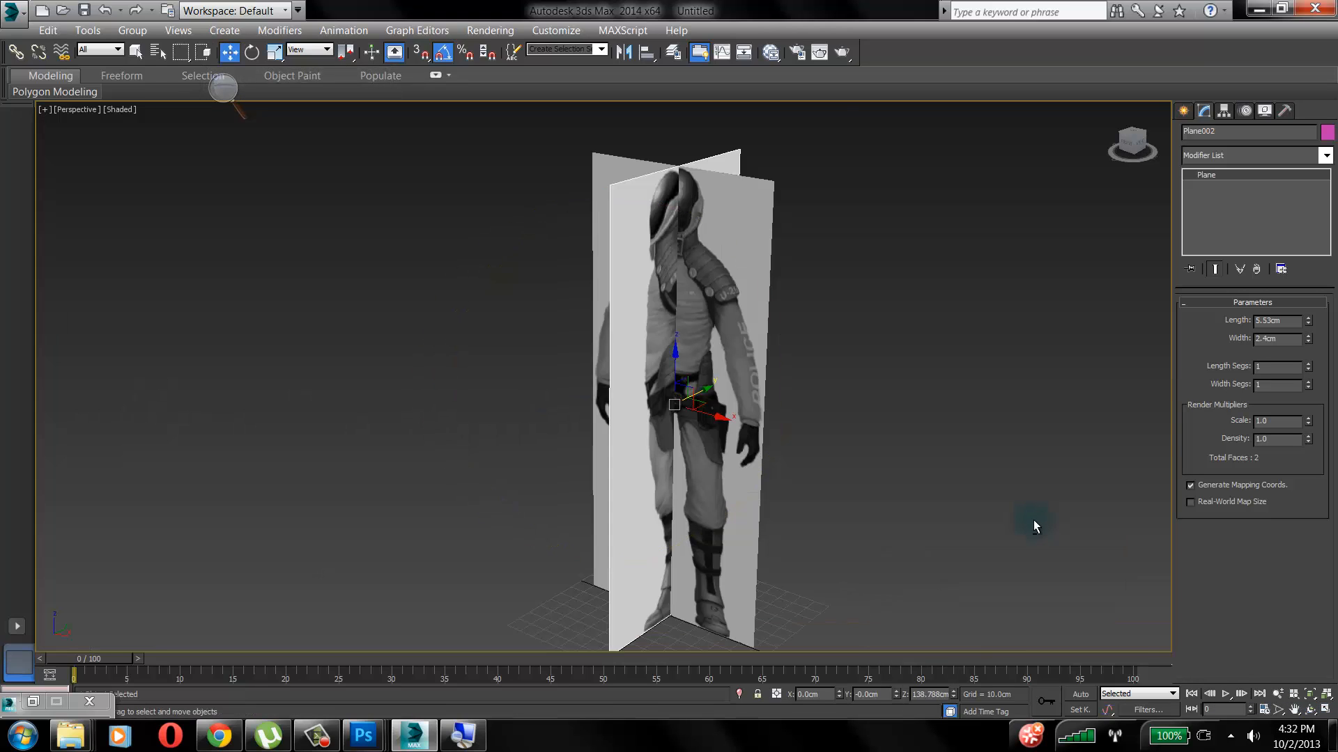
mouse_move(1033, 521)
alt+middle_down()
mouse_move(1019, 520)
mouse_move(1031, 520)
alt+middle_up()
scroll(1031, 520, up, 3)
Undo the trial moves of the side reference plane and restore the four-viewport layout
key(ctrl+z)
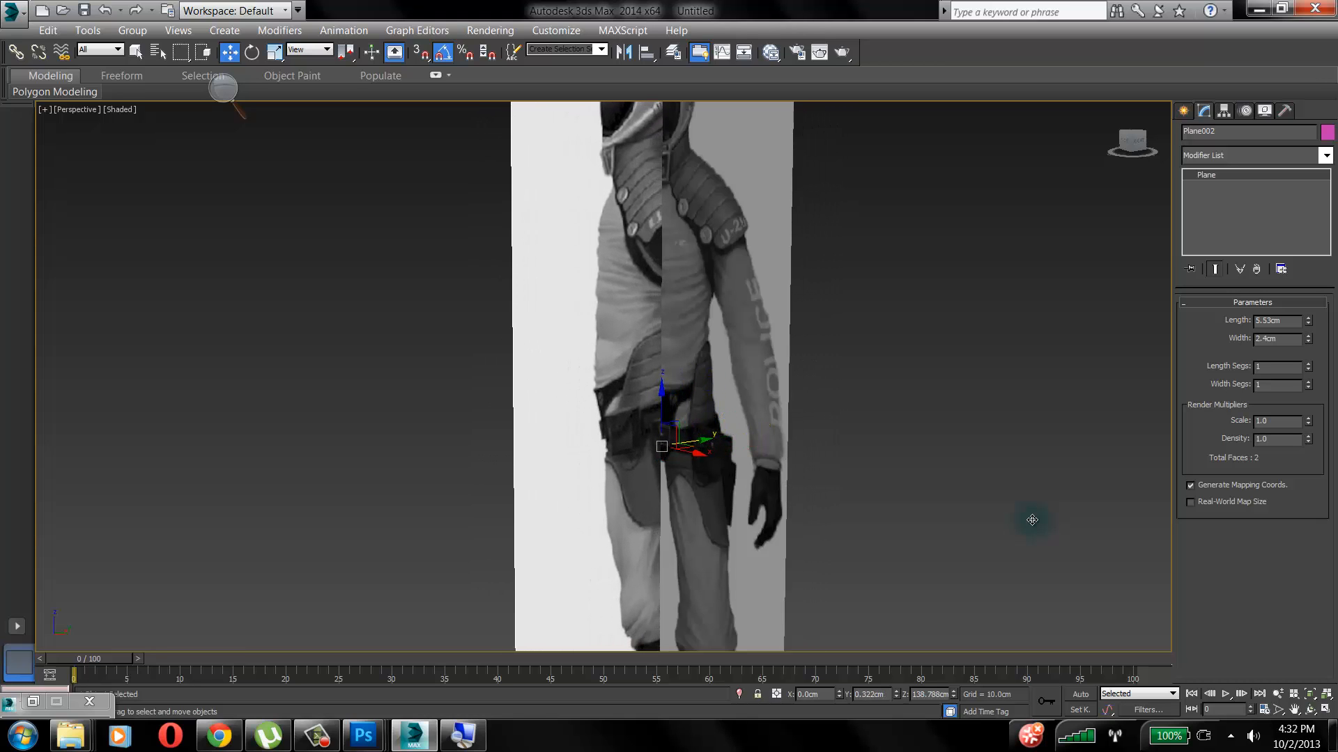
key(ctrl+z)
key(ctrl+z)
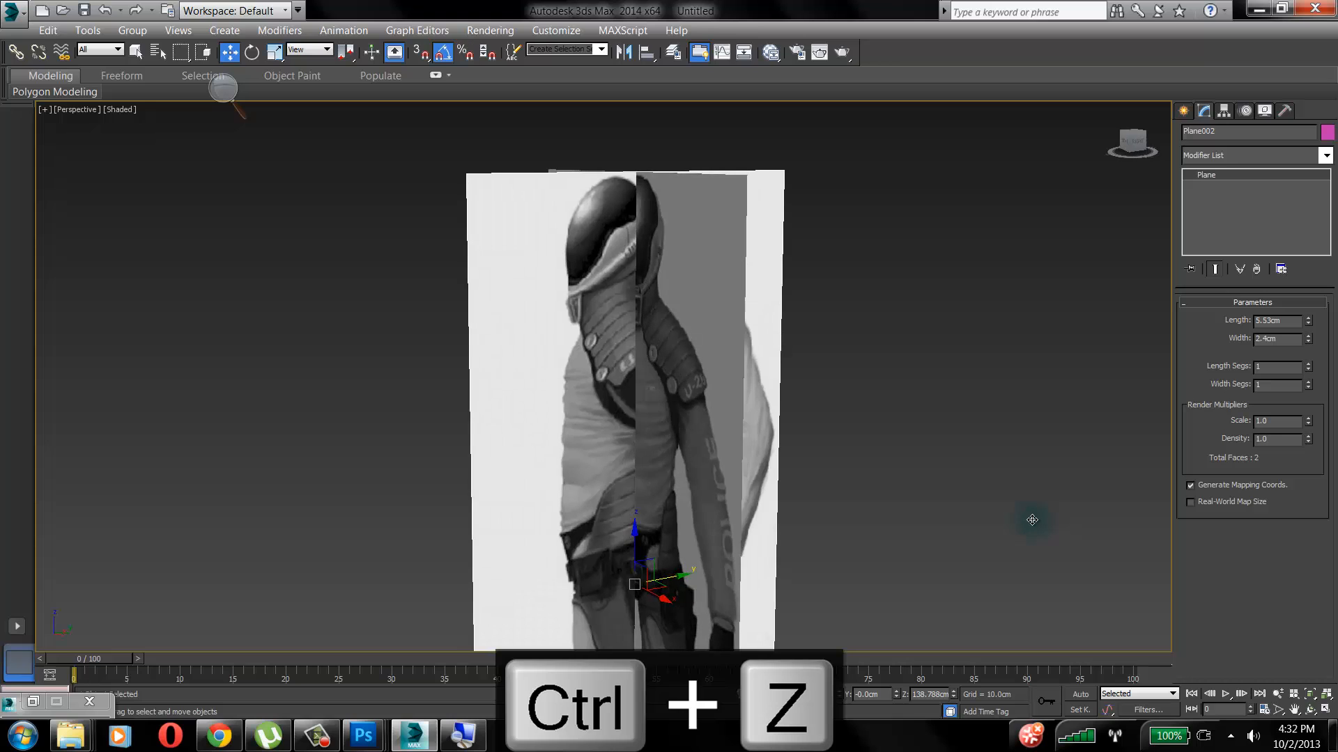
drag(1032, 519, 1032, 519)
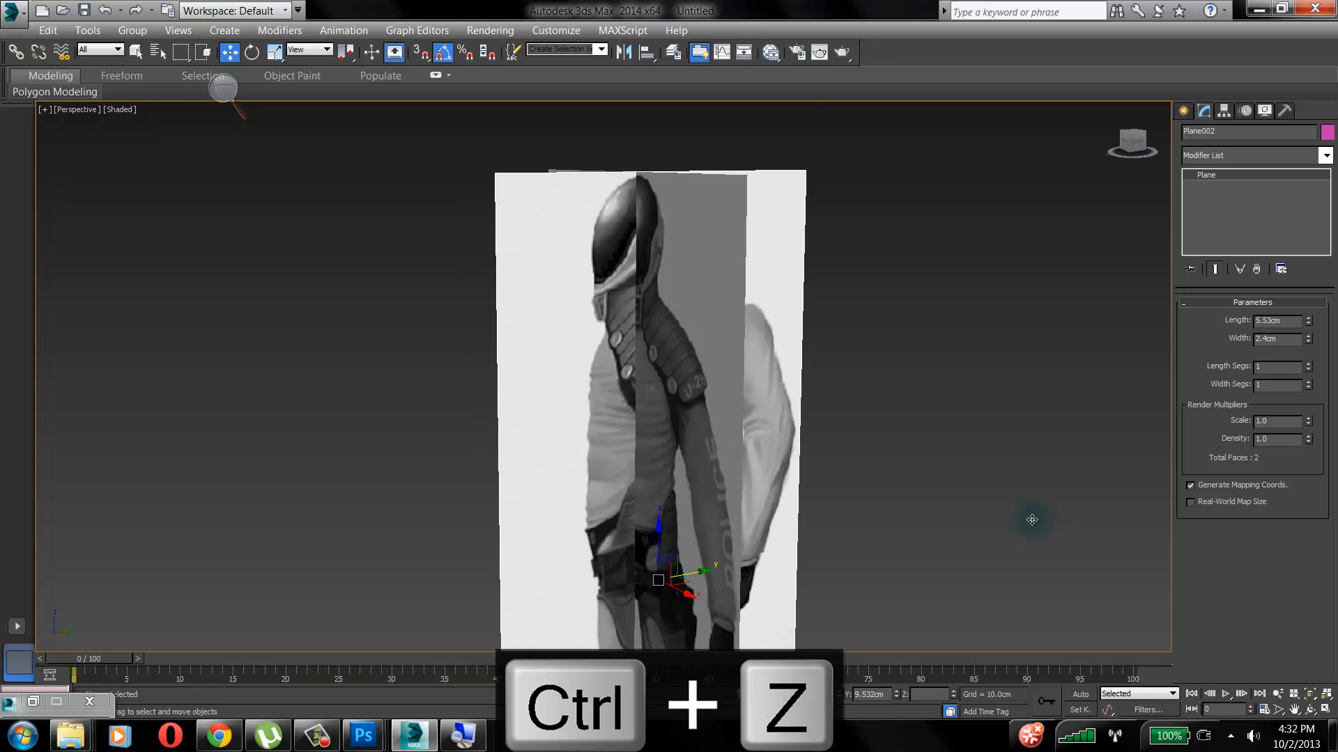
middle_drag(1031, 519, 1032, 520)
key(ctrl+z)
key(ctrl+z)
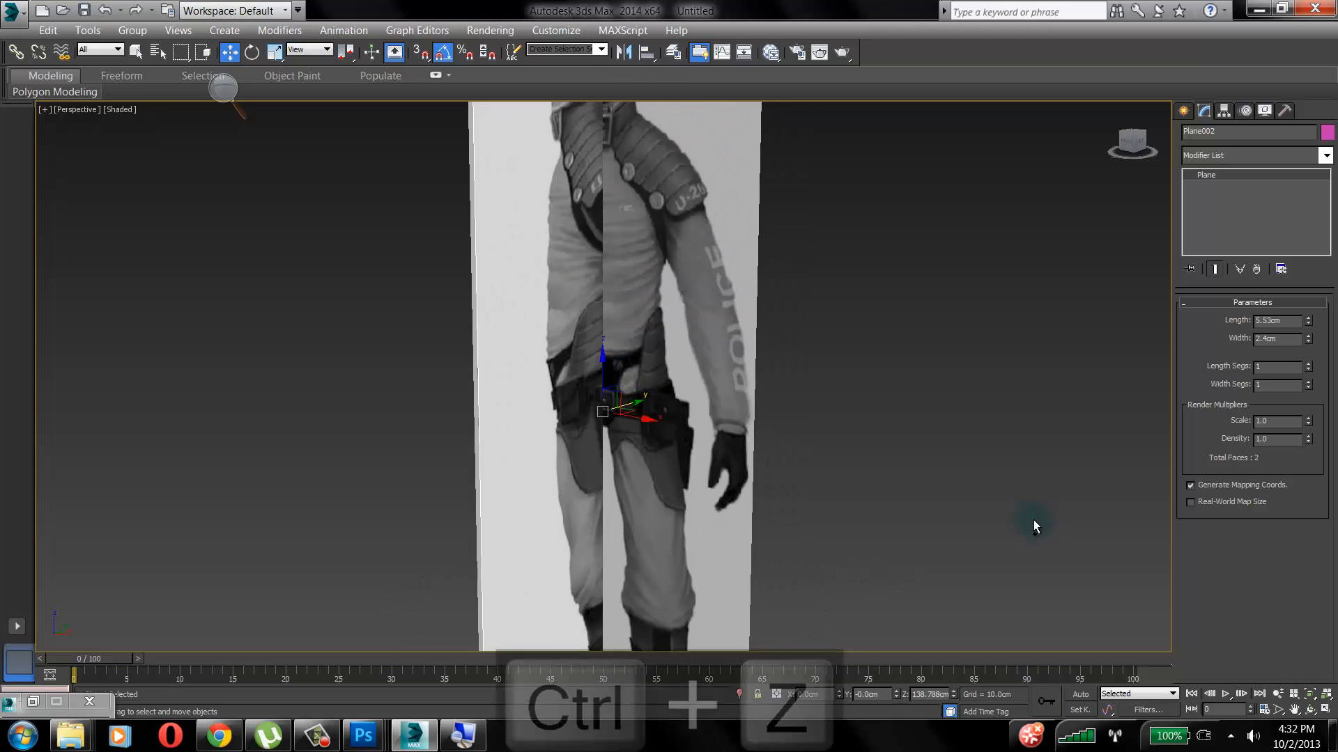
key(ctrl+z)
key(ctrl+z)
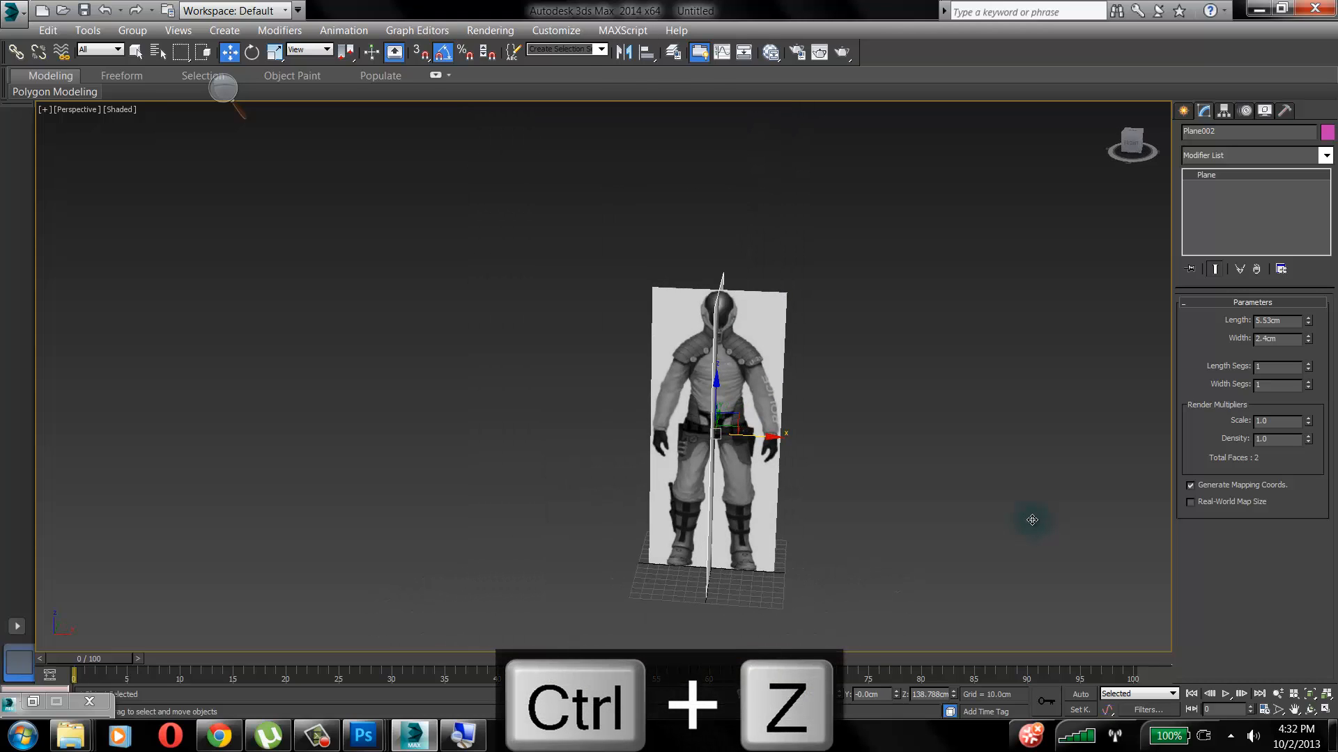
key(ctrl+z)
key(ctrl+z)
key(ctrl+z)
key(ctrl+z)
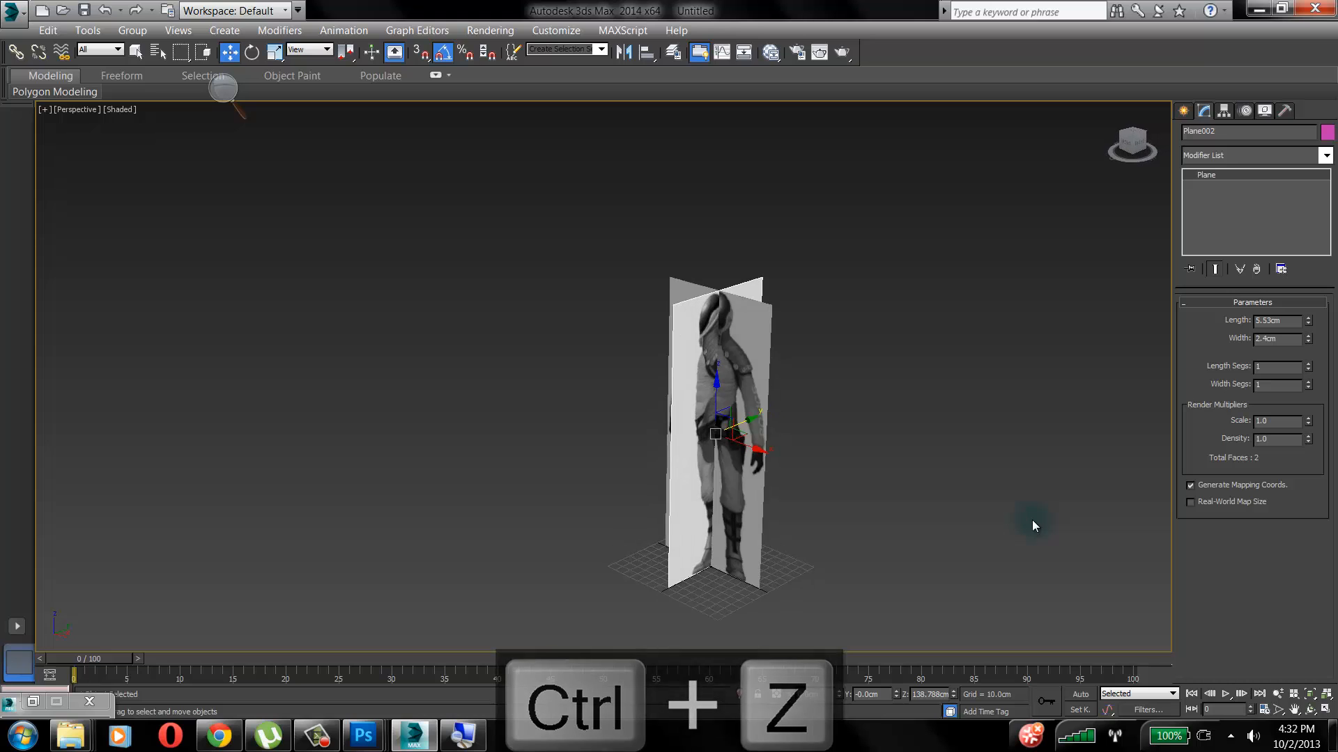
key(ctrl+z)
key(alt+w)
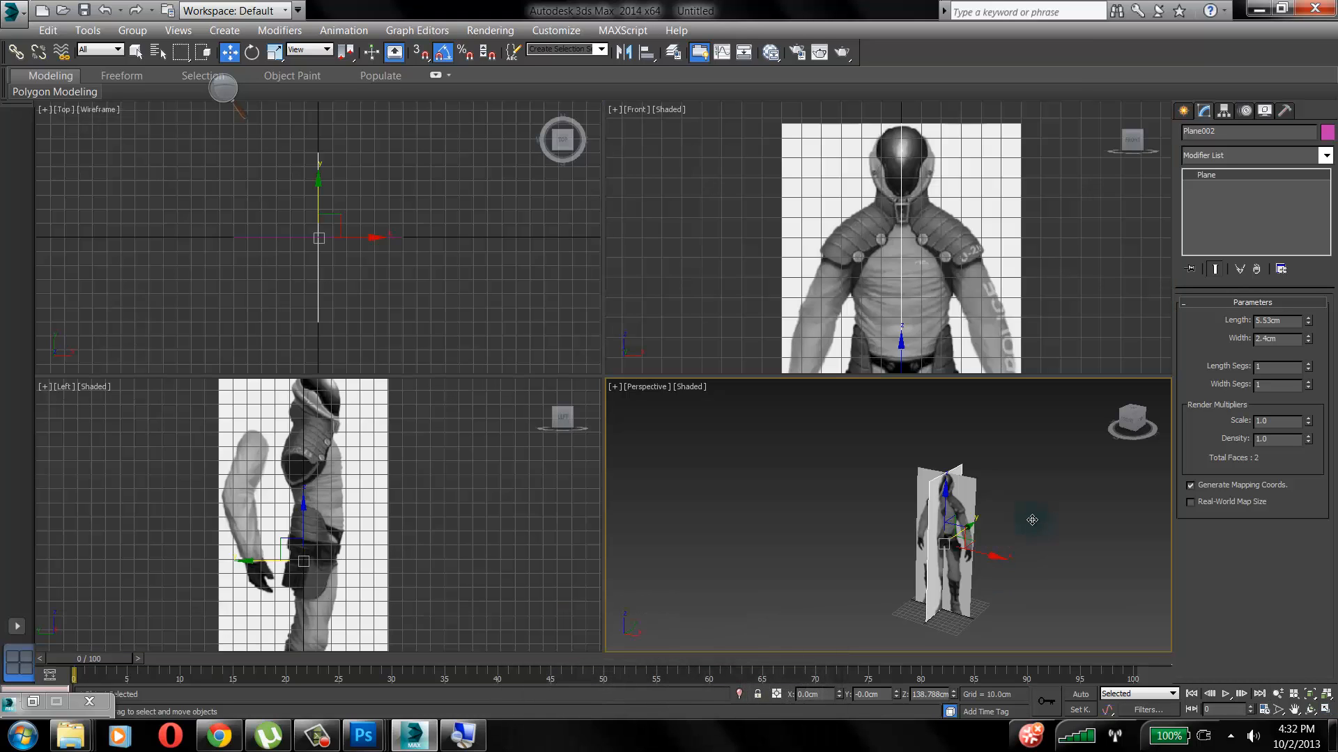
Move the side reference plane along the X axis to about -302.9 cm, away from the front plane
key(F5)
drag(993, 556, 872, 525)
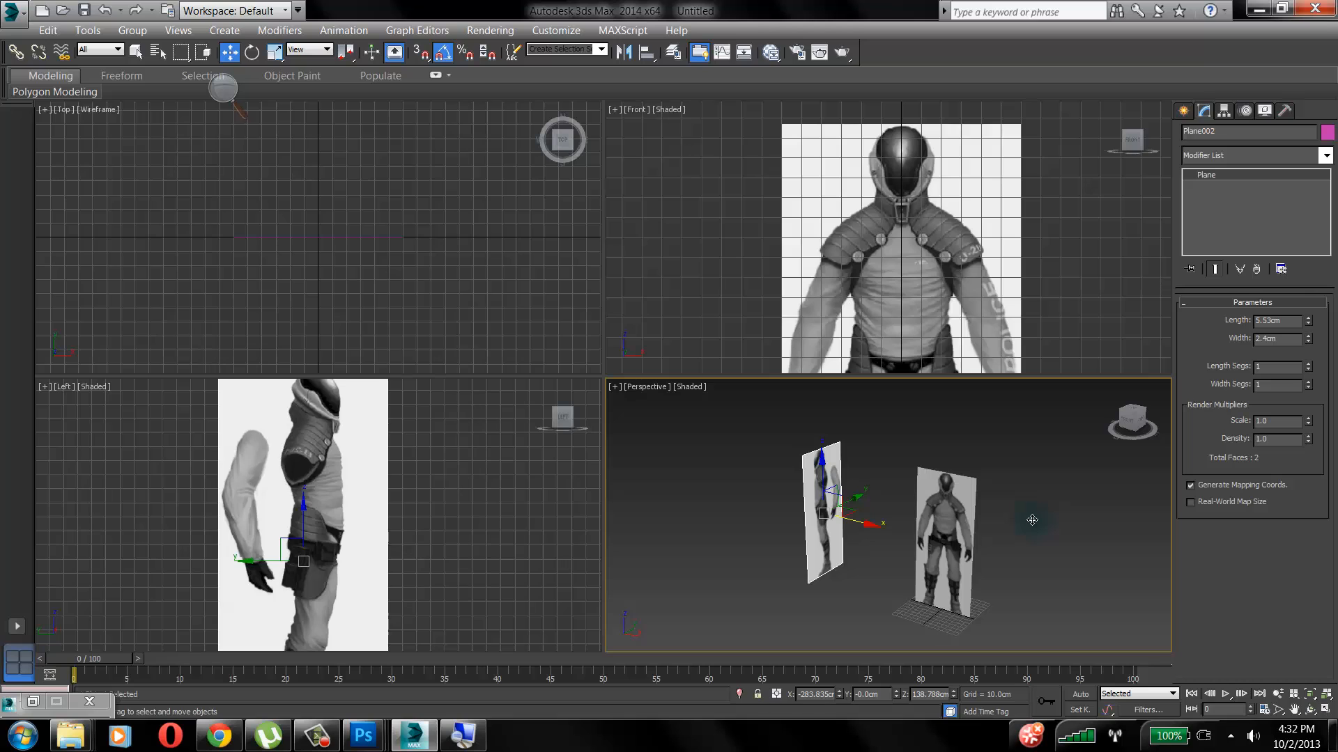
mouse_move(871, 524)
mouse_down()
mouse_move(945, 542)
mouse_move(863, 521)
mouse_up()
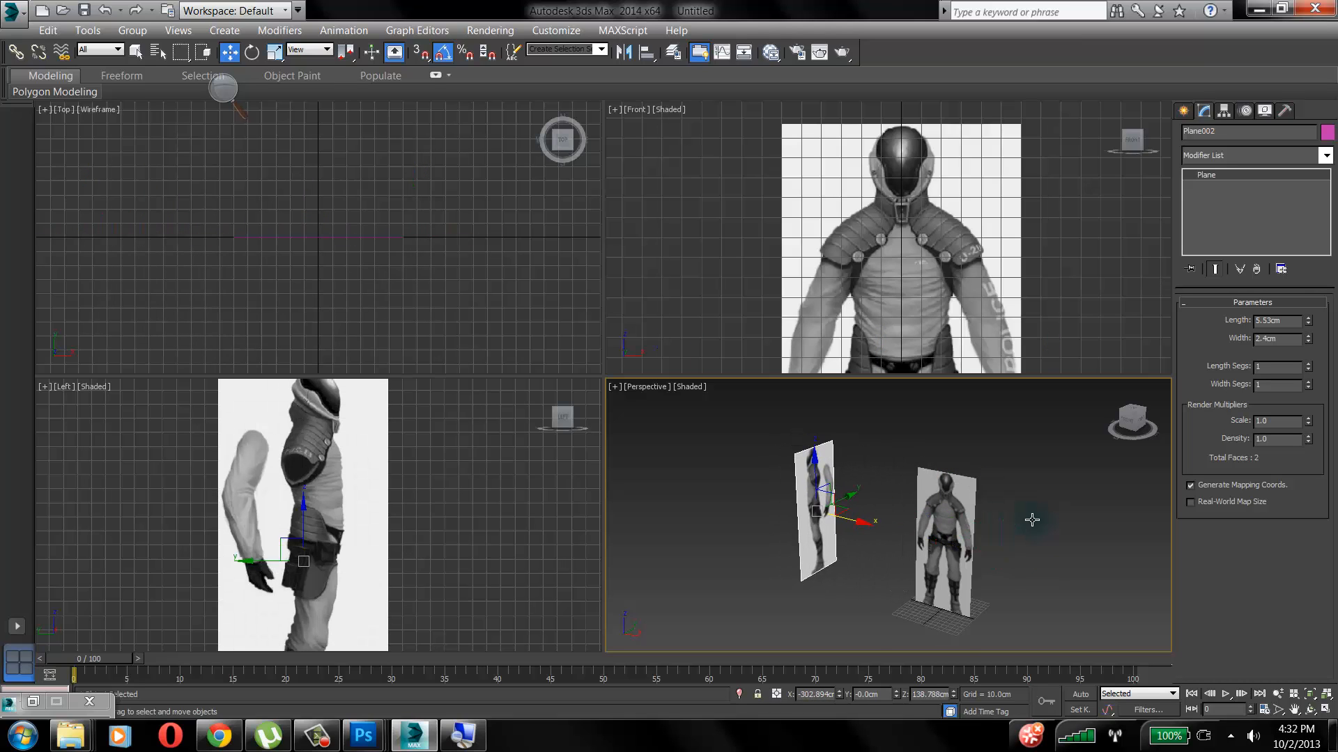
Undo the sideways trial move of the front reference plane and move it back along Y to about 260.5 cm
click(900, 313)
drag(996, 556, 1031, 565)
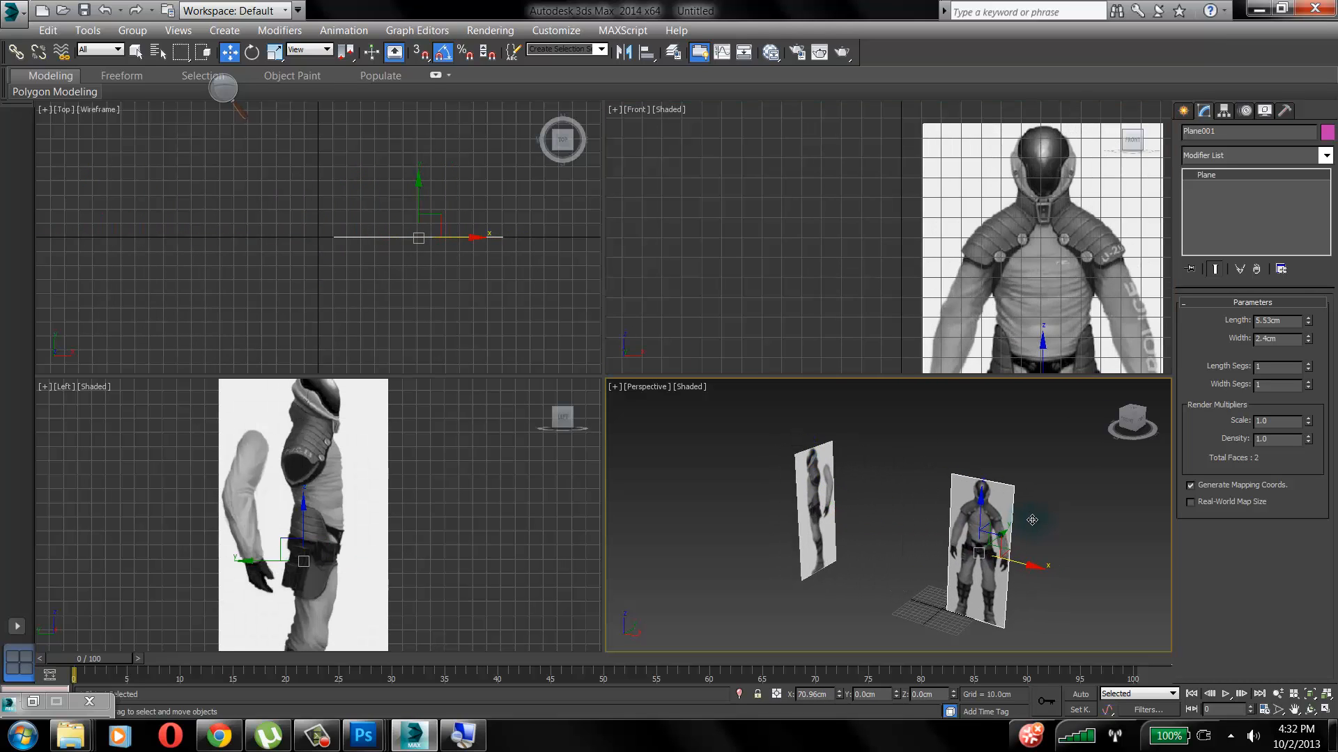
key(ctrl+z)
key(ctrl+z)
key(ctrl+z)
key(ctrl+z)
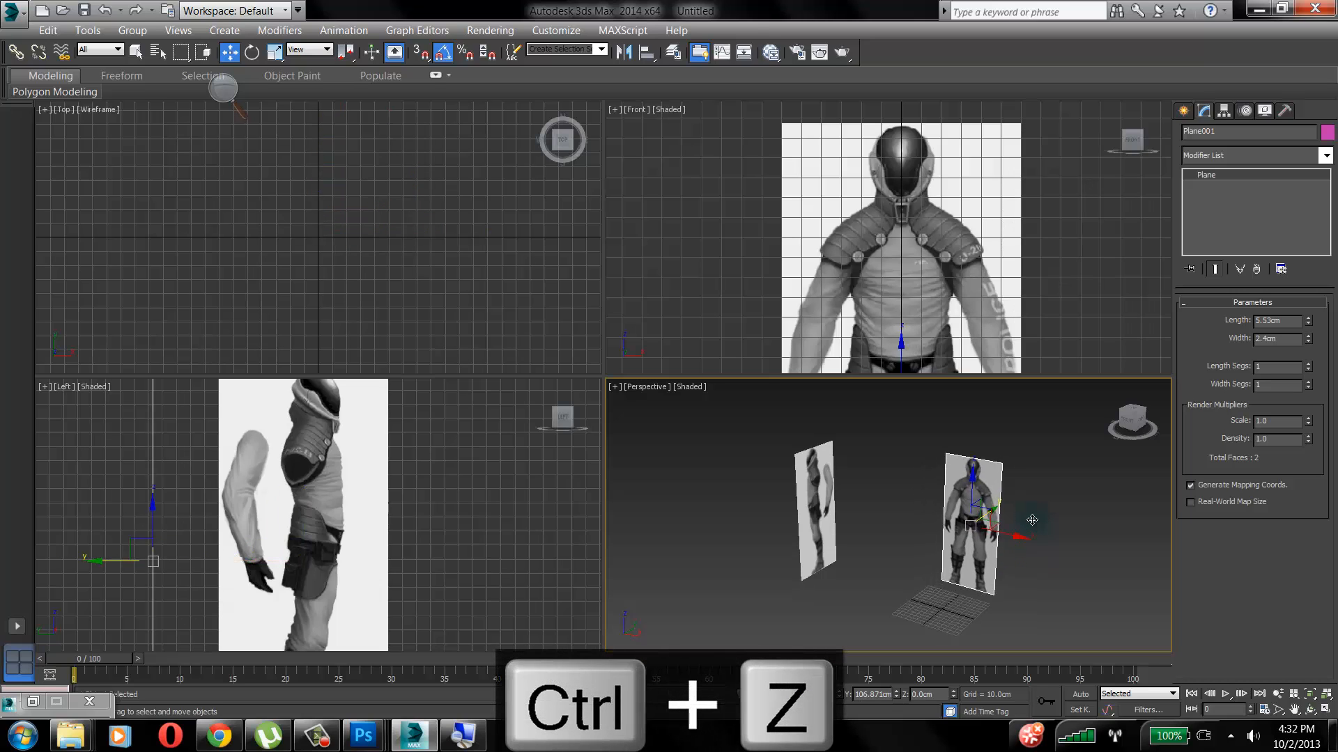
key(ctrl+z)
key(ctrl+z)
key(ctrl+z)
key(ctrl+z)
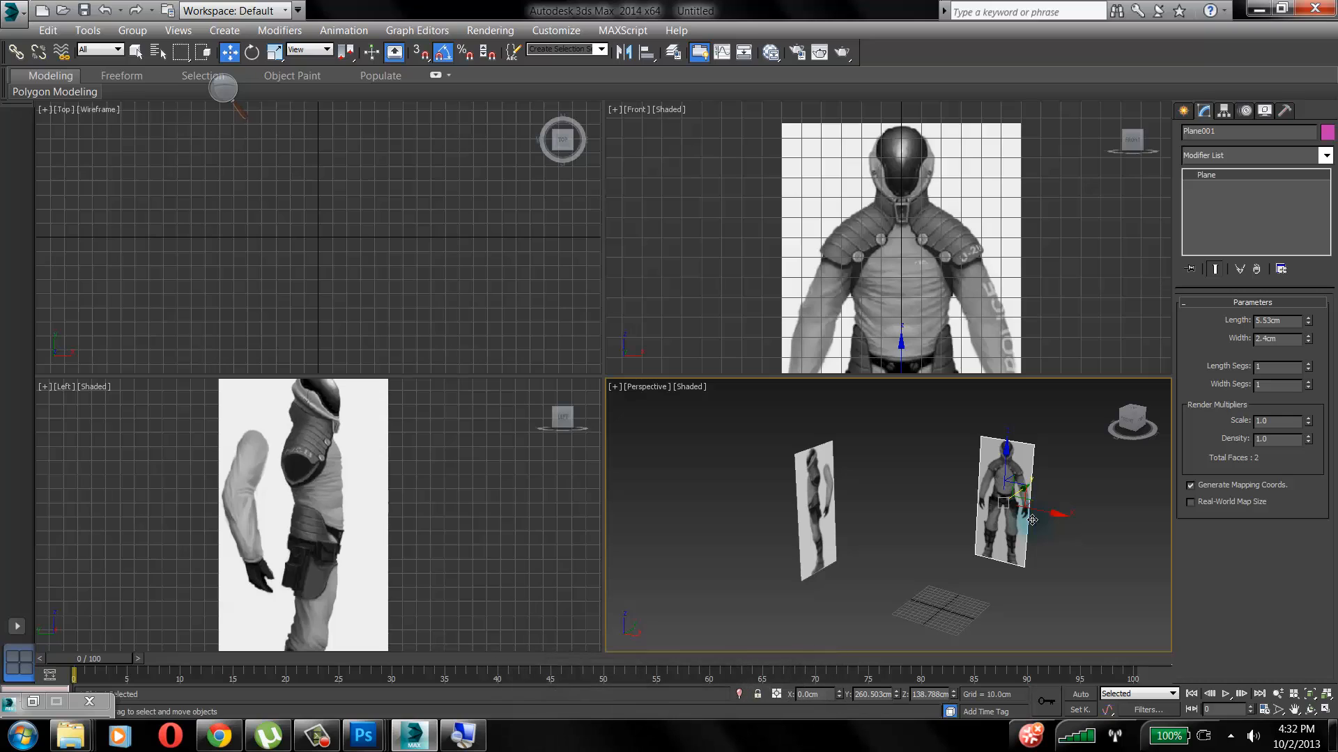
Reframe the Front viewport to show more of the character and the Perspective viewport to show both separated reference planes
key(shift+z)
key(shift+z)
key(shift+z)
key(shift+z)
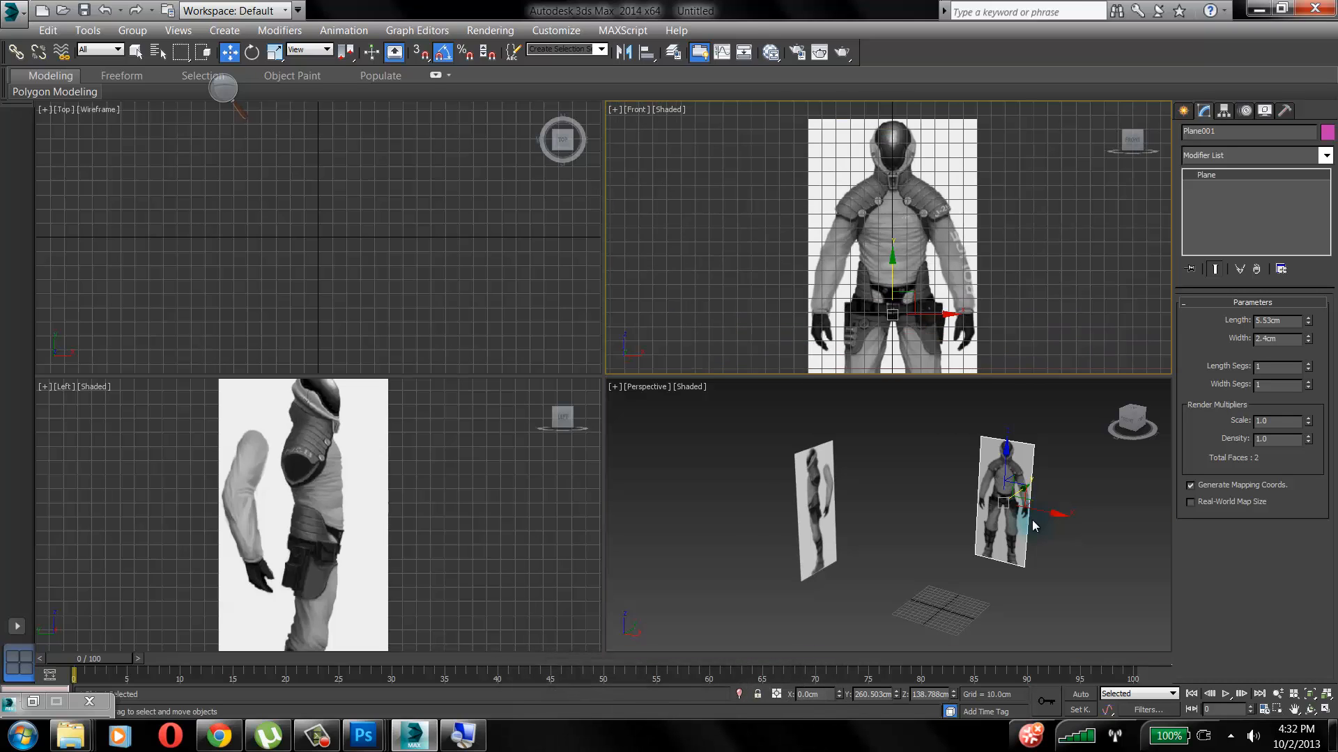
key(ctrl+z)
key(ctrl+z)
key(ctrl+z)
key(ctrl+z)
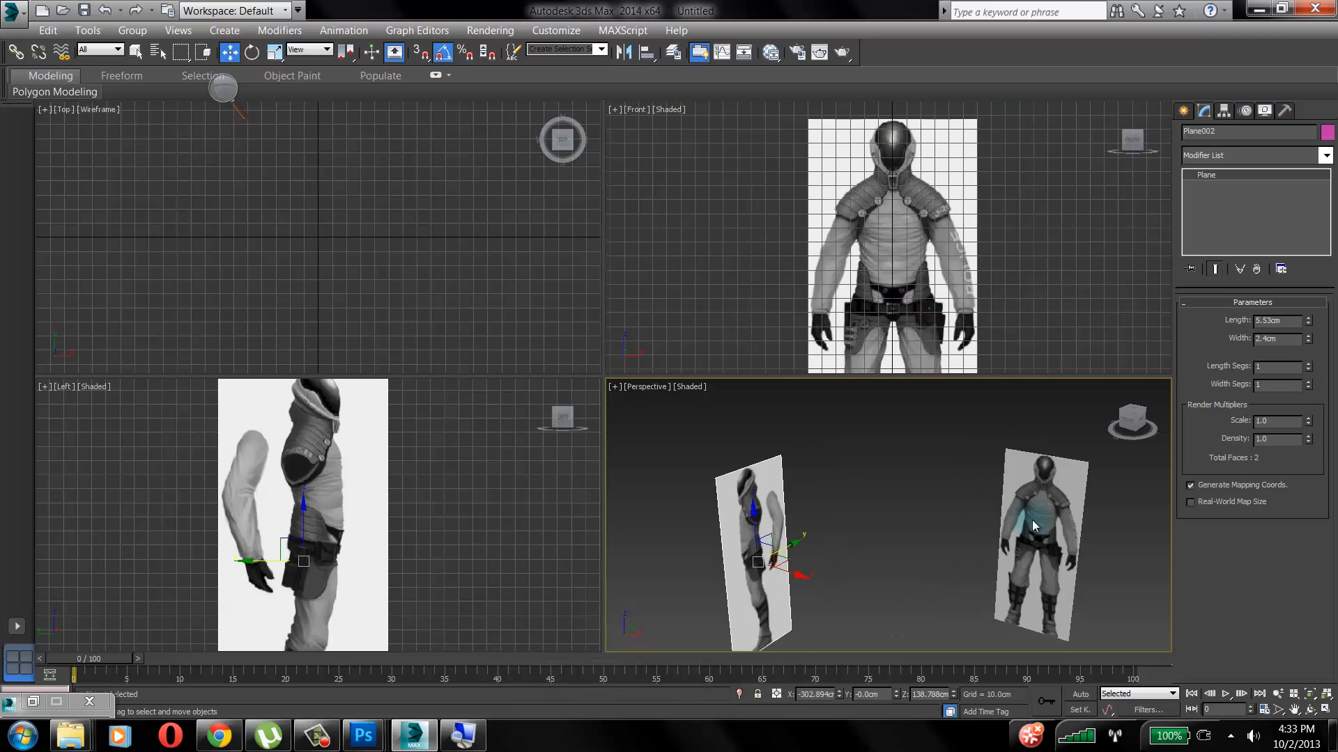
mouse_move(1032, 520)
middle_down()
mouse_move(1032, 505)
mouse_move(1035, 526)
middle_up()
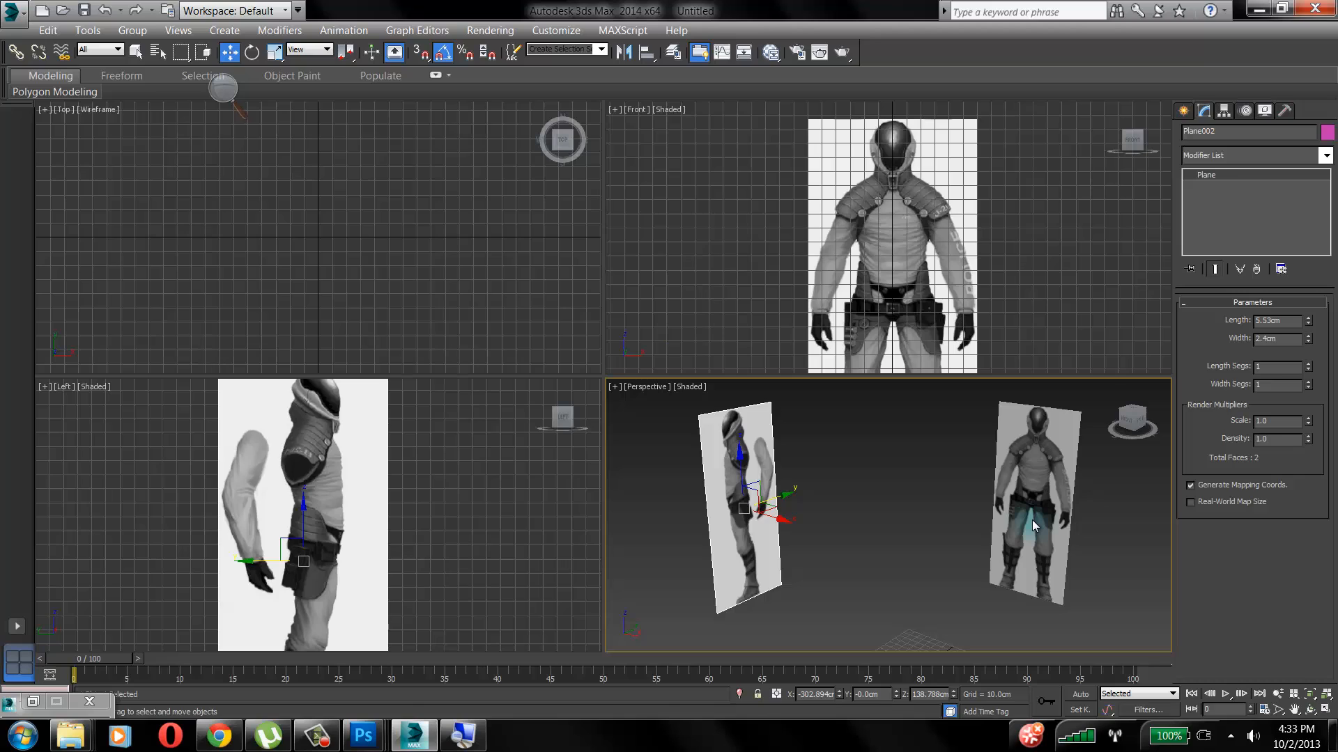
Create a test box about 40.5 cm long and 50.4 cm wide over the character's hips in the Front viewport
click(1183, 111)
click(1217, 214)
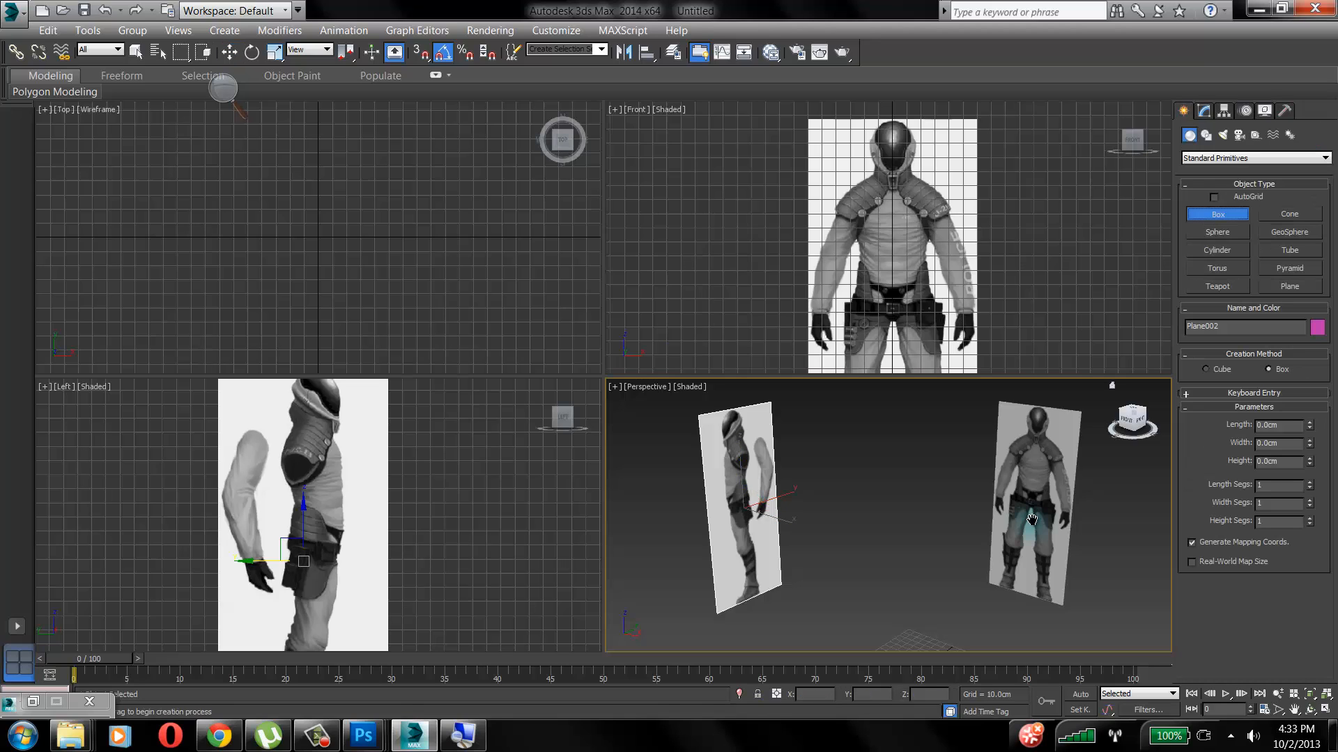
middle_drag(1057, 559, 1032, 521)
drag(859, 273, 930, 330)
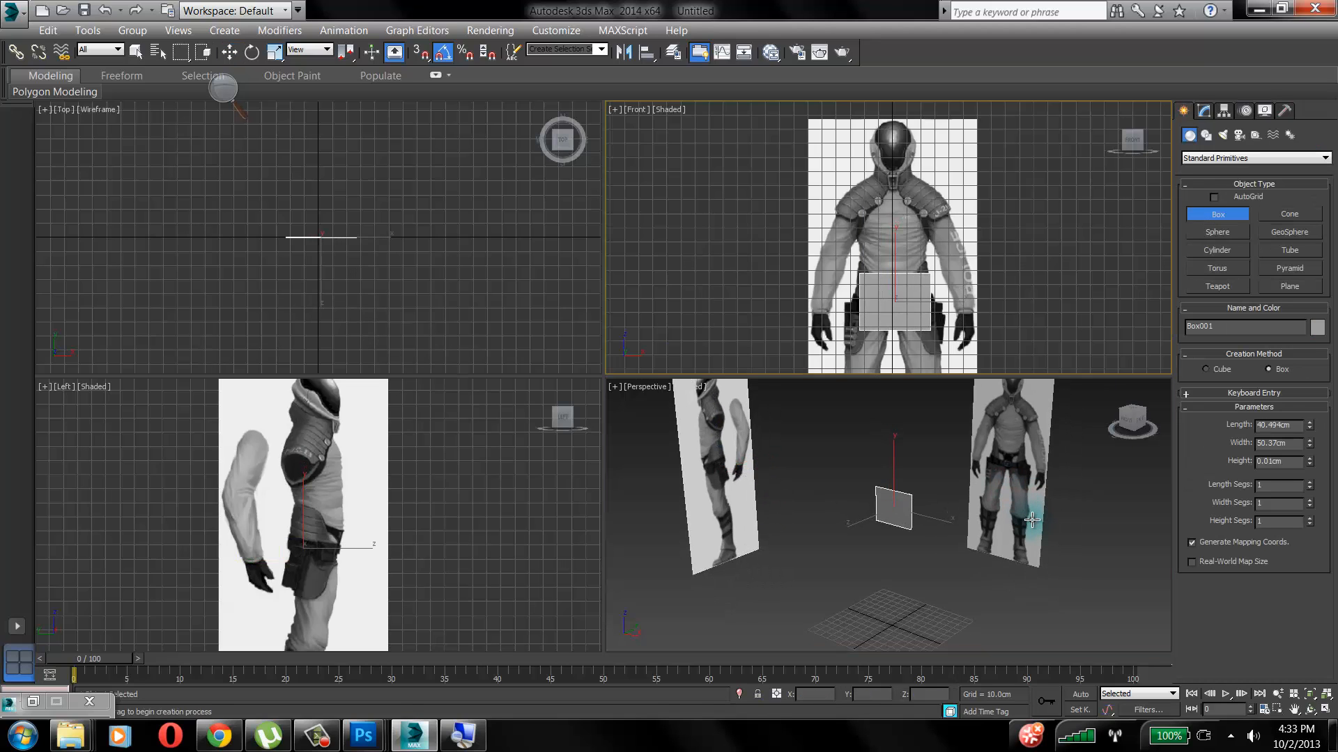
click(930, 260)
key(w)
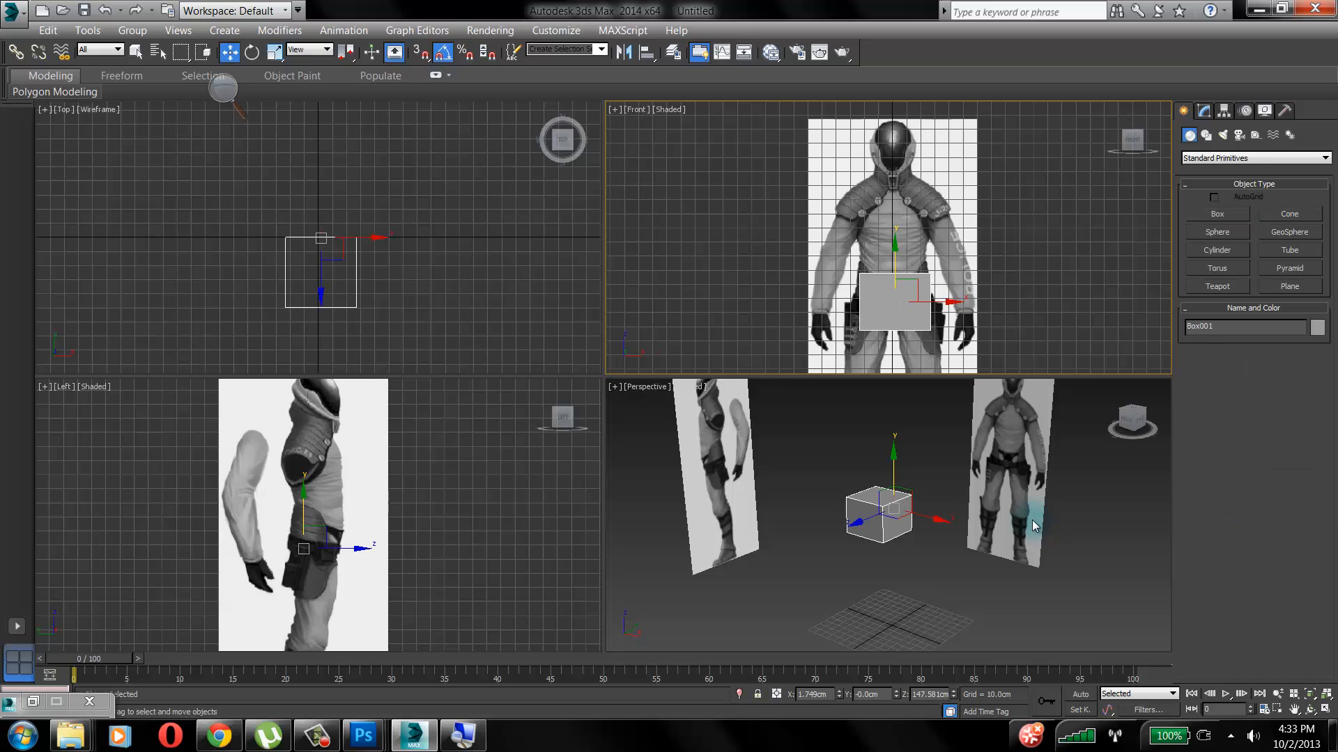
Compare the box with the side reference from several angles and switch the Left viewport to the Right view
alt+middle_drag(1032, 520, 1034, 526)
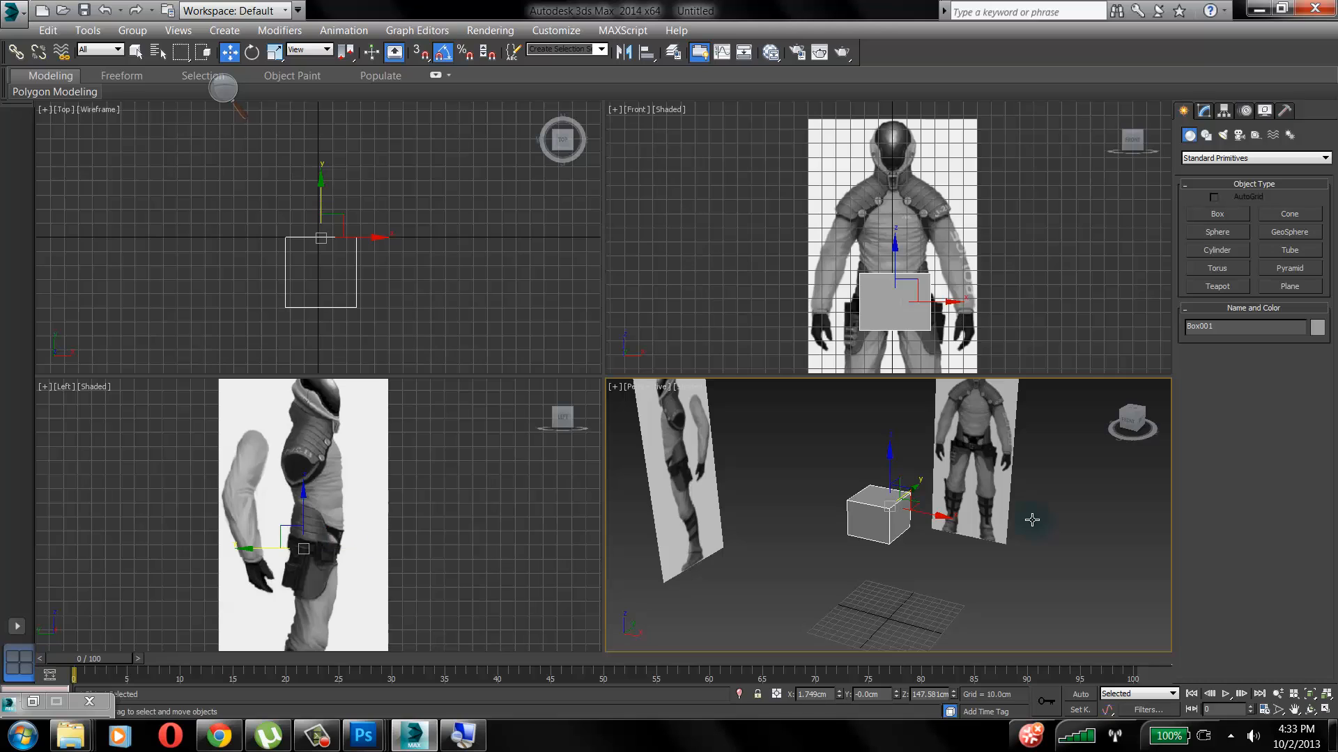
alt+middle_drag(1031, 523, 1032, 520)
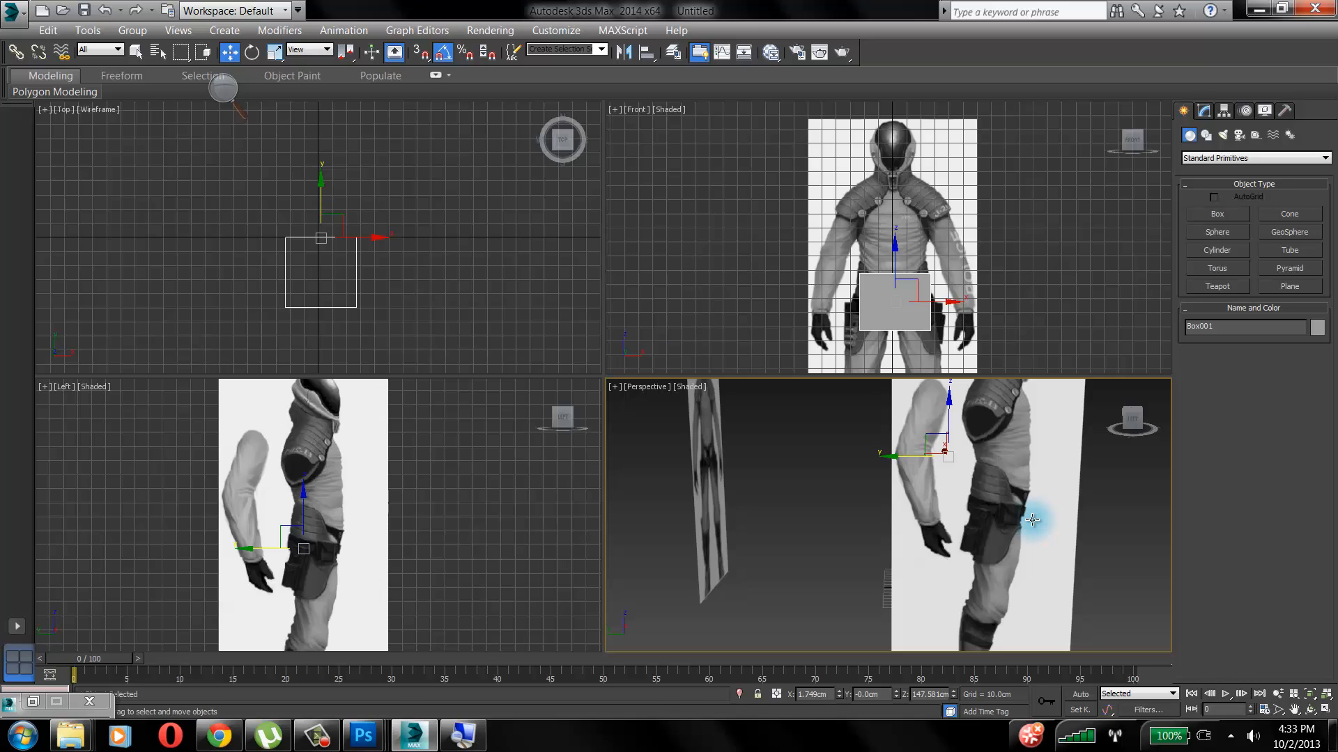
alt+middle_drag(1032, 520, 1034, 526)
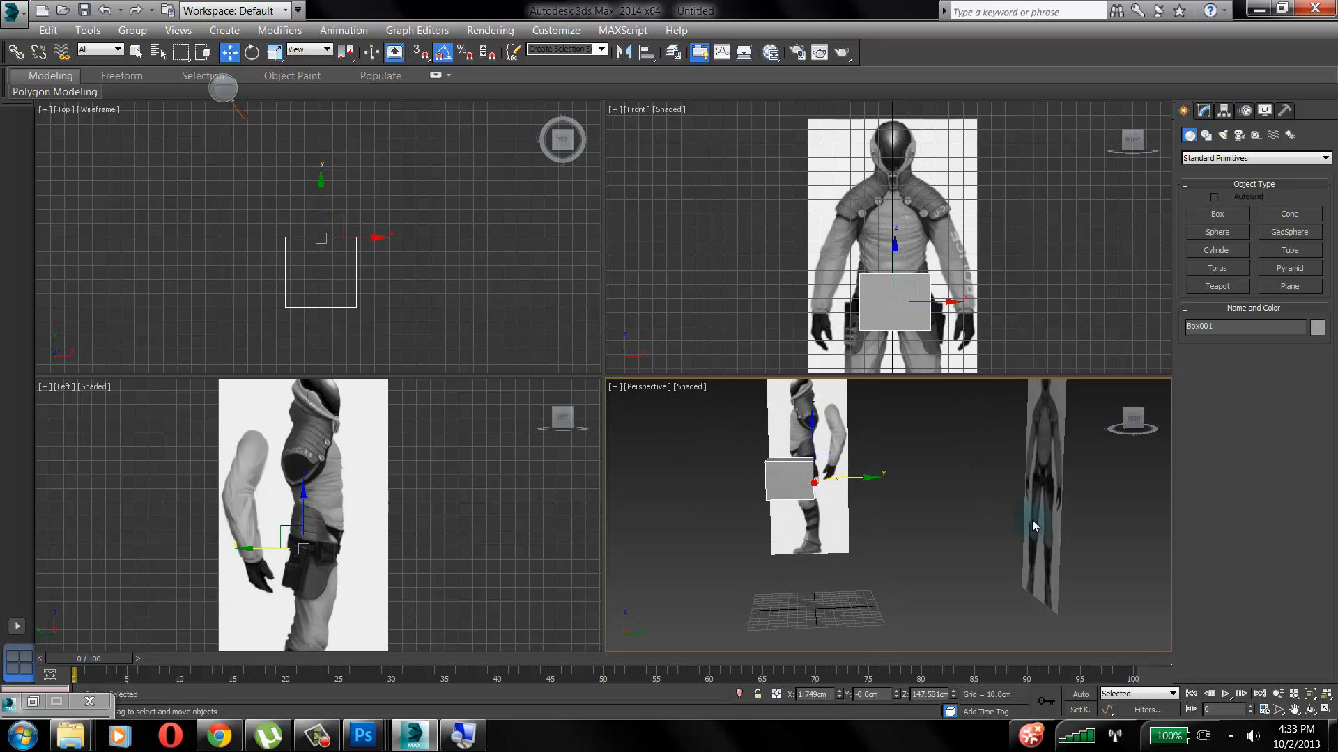
click(64, 386)
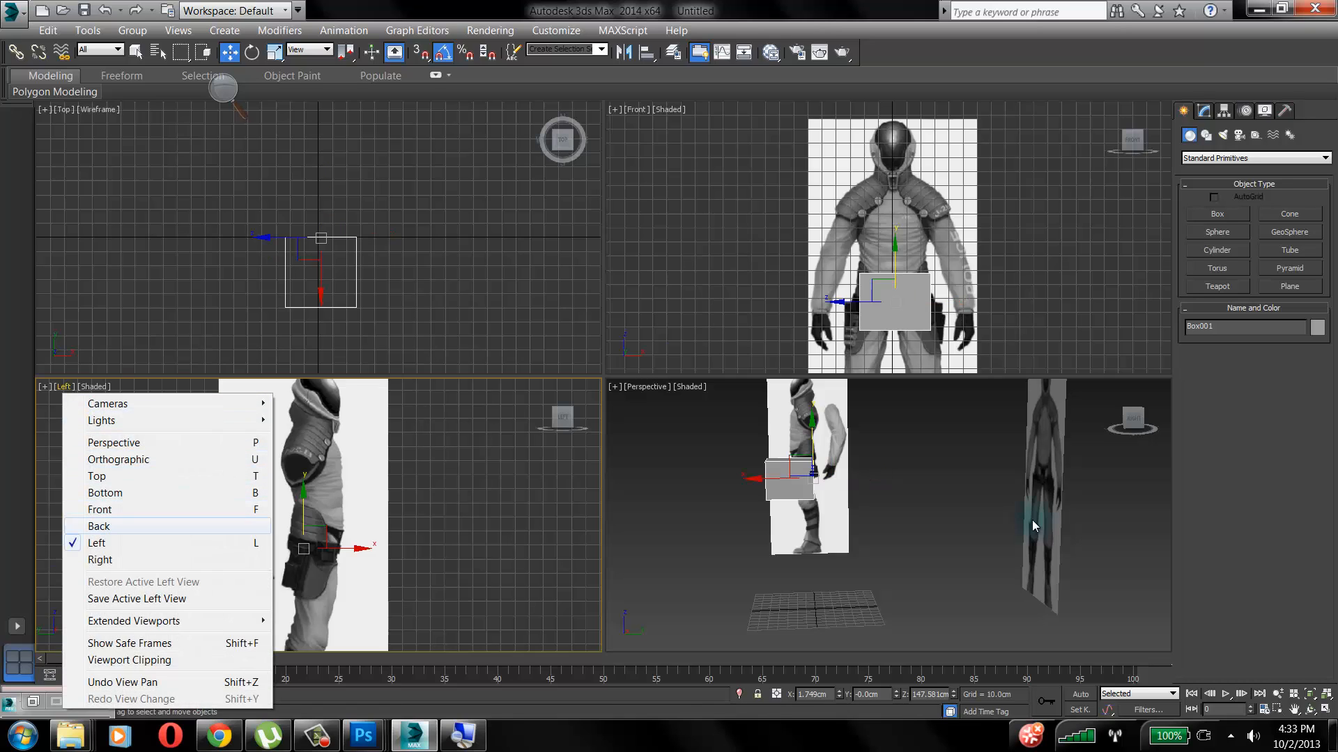
click(101, 561)
middle_drag(352, 541, 355, 522)
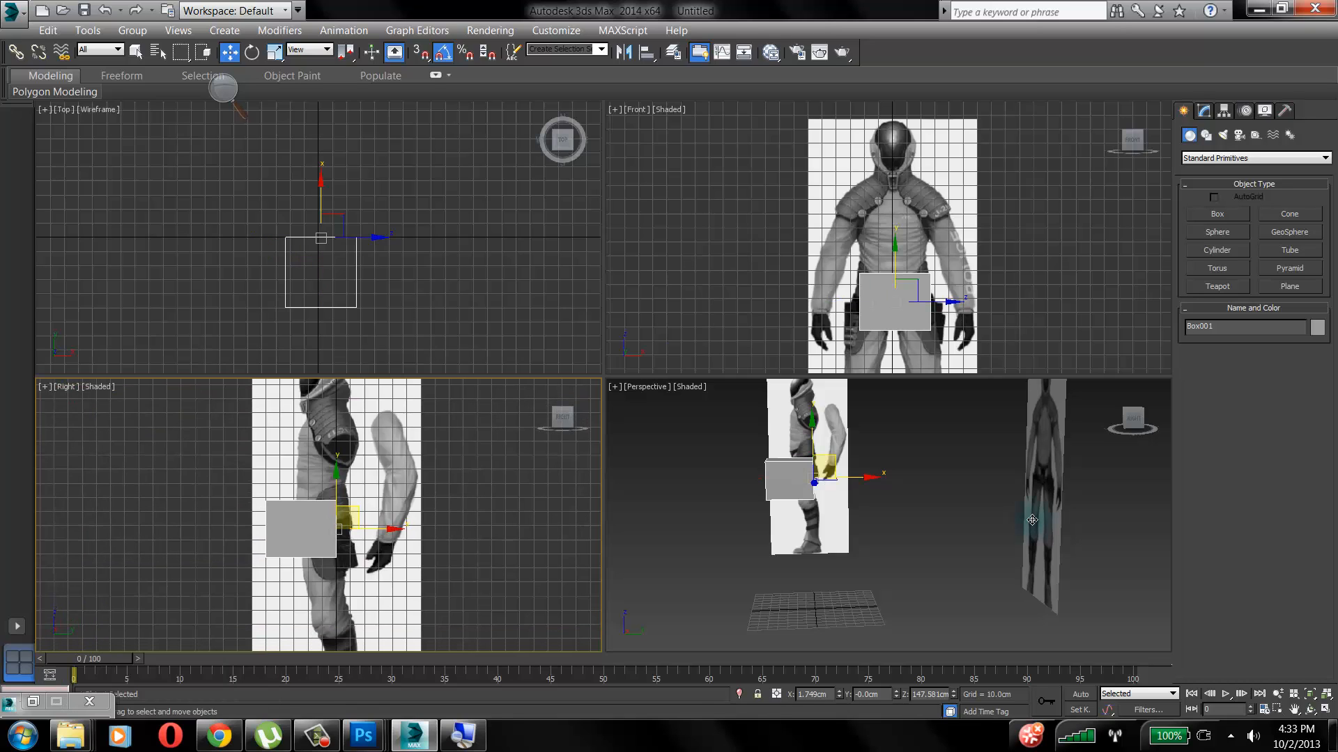
Try positioning the test box over the hips in the Right and Front views, and delete it
drag(349, 517, 373, 508)
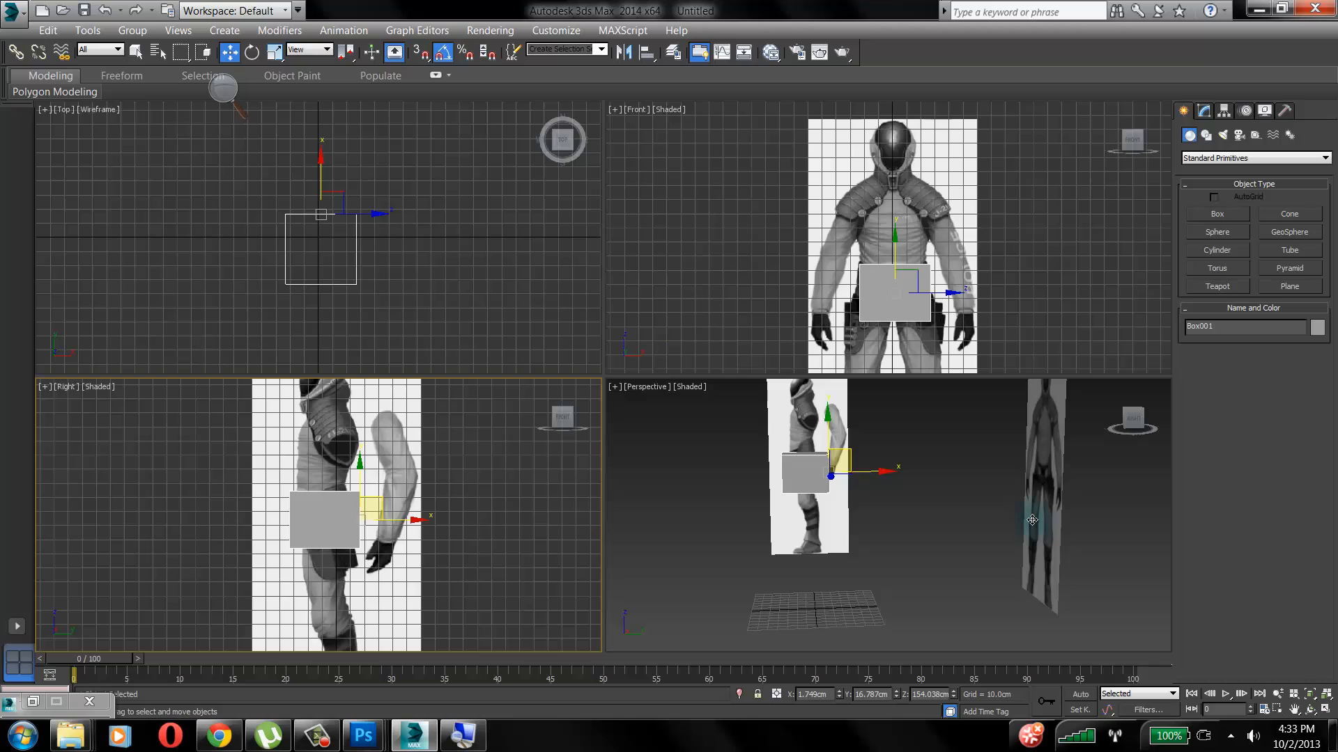
mouse_move(906, 281)
mouse_down()
mouse_move(916, 301)
mouse_move(907, 292)
mouse_up()
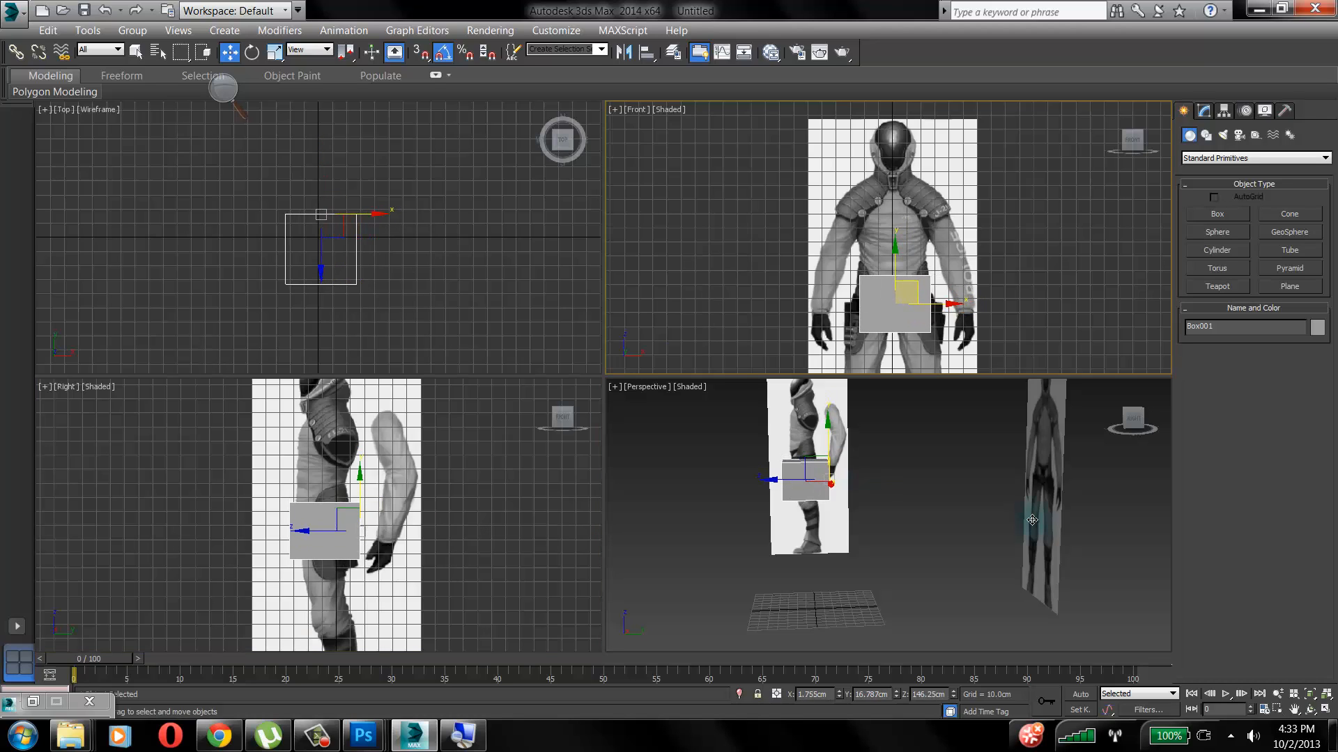
key(Delete)
click(1032, 523)
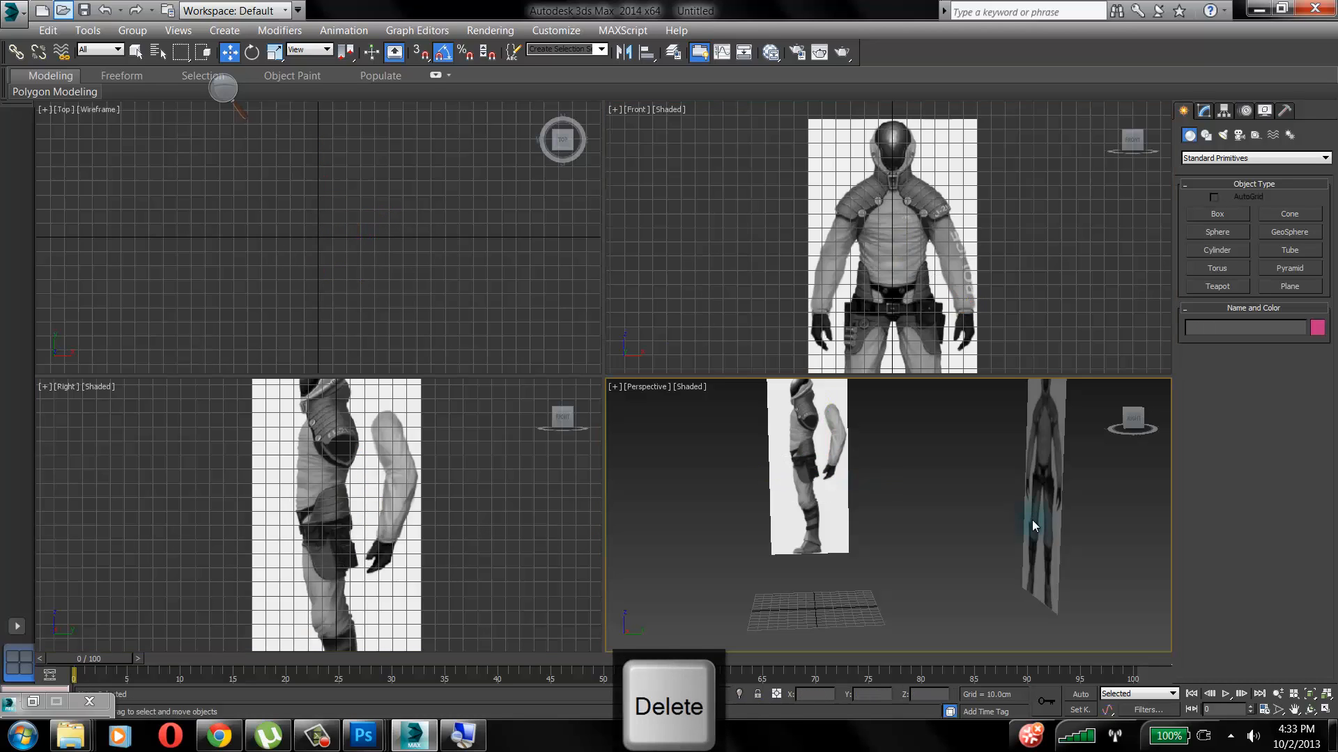
Save the scene as soldier_ref in the chars folder on the Desktop, in 3ds Max (*.max) format
click(12, 11)
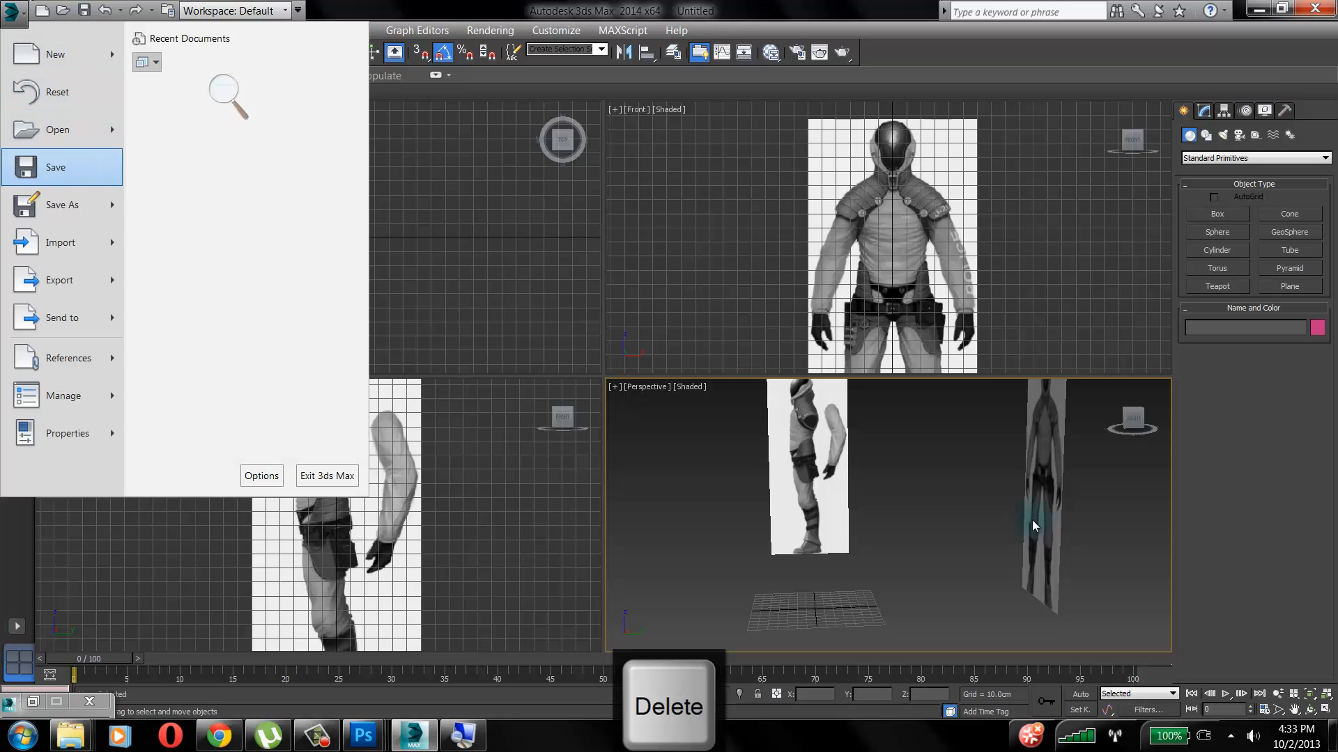
click(62, 205)
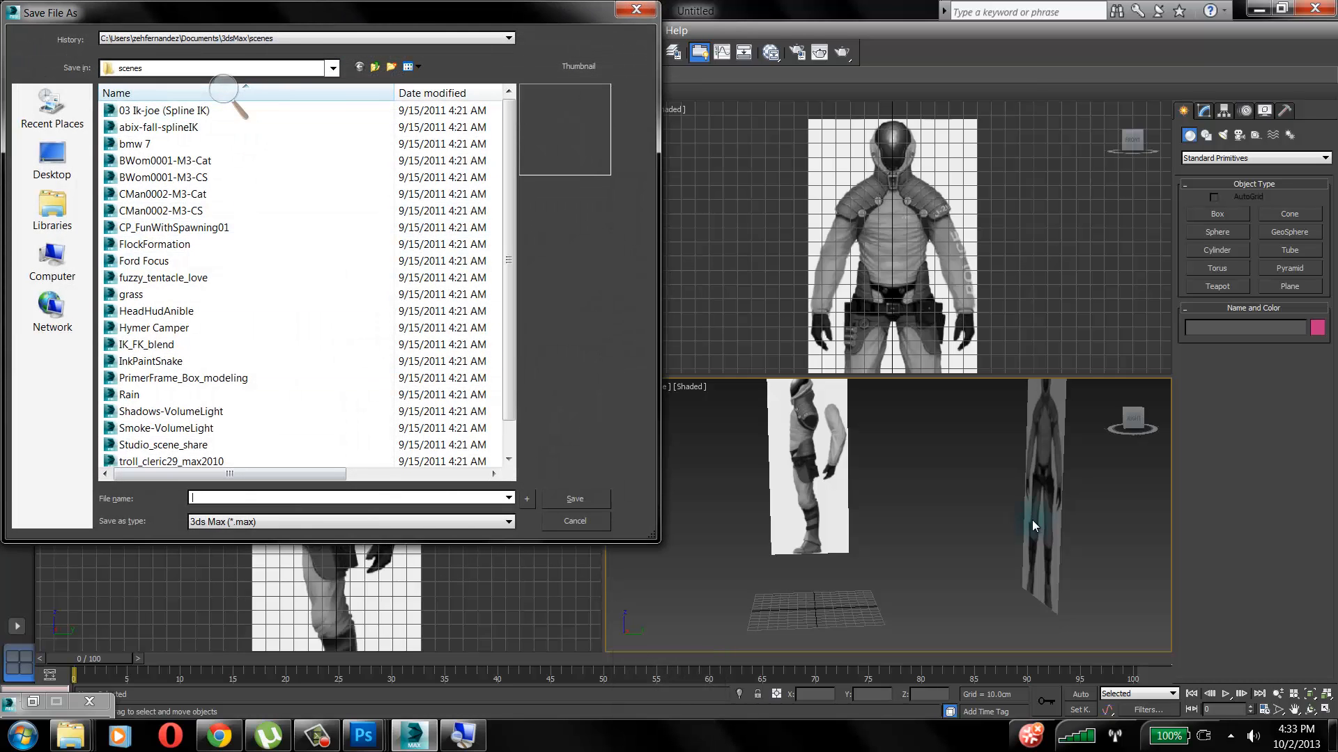
click(333, 68)
click(131, 99)
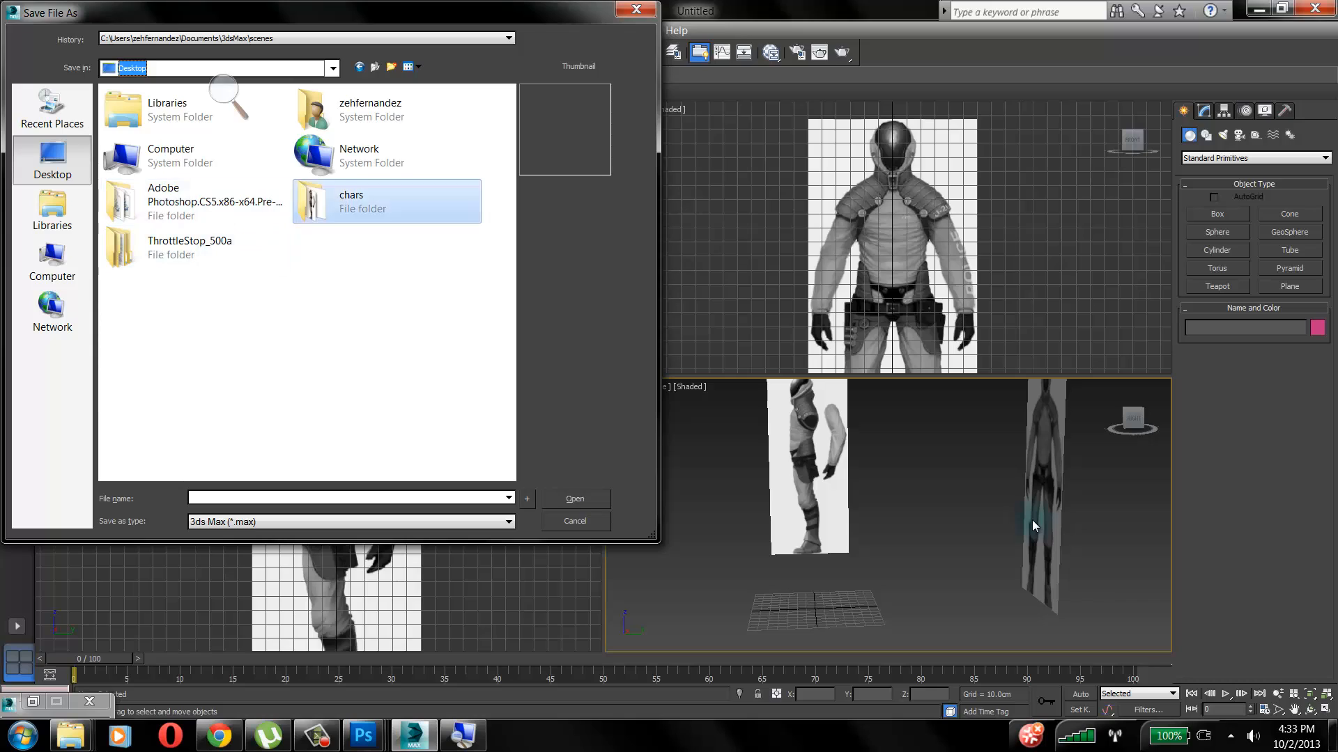
double_click(348, 201)
text(s)
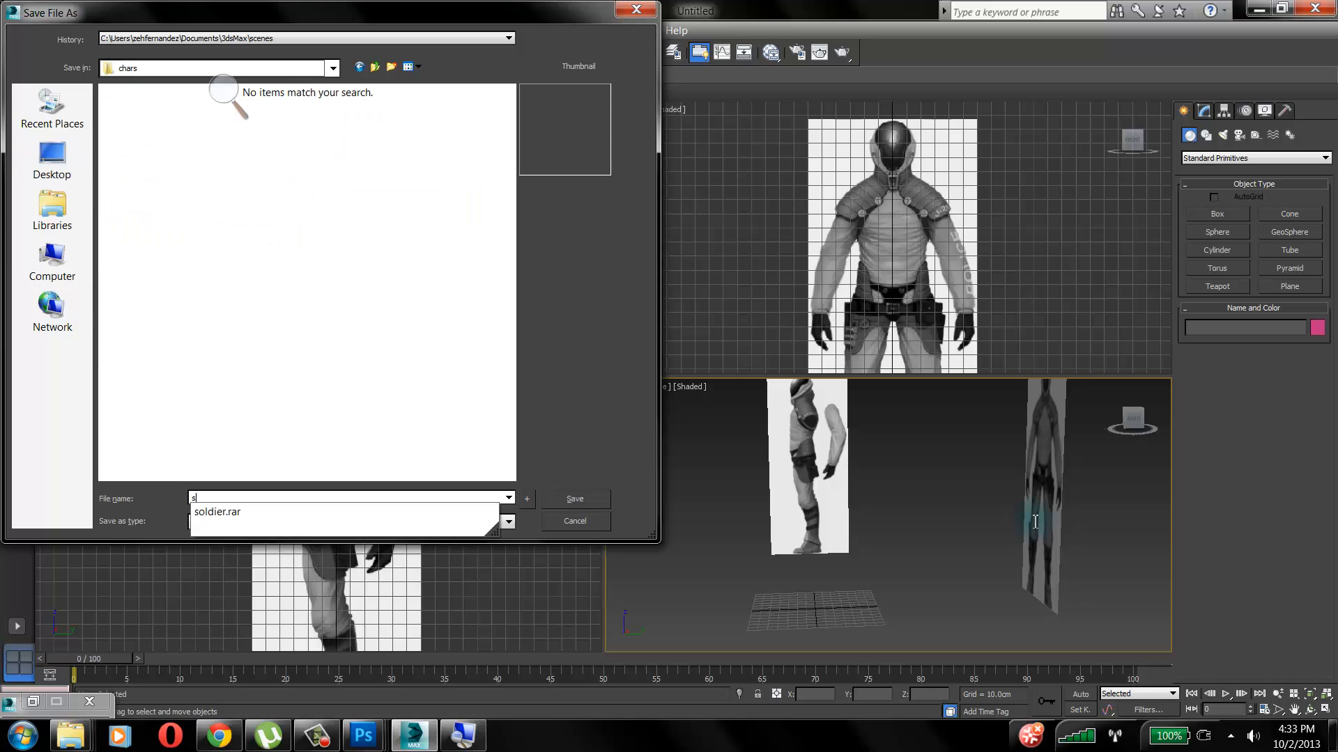
text(oldier)
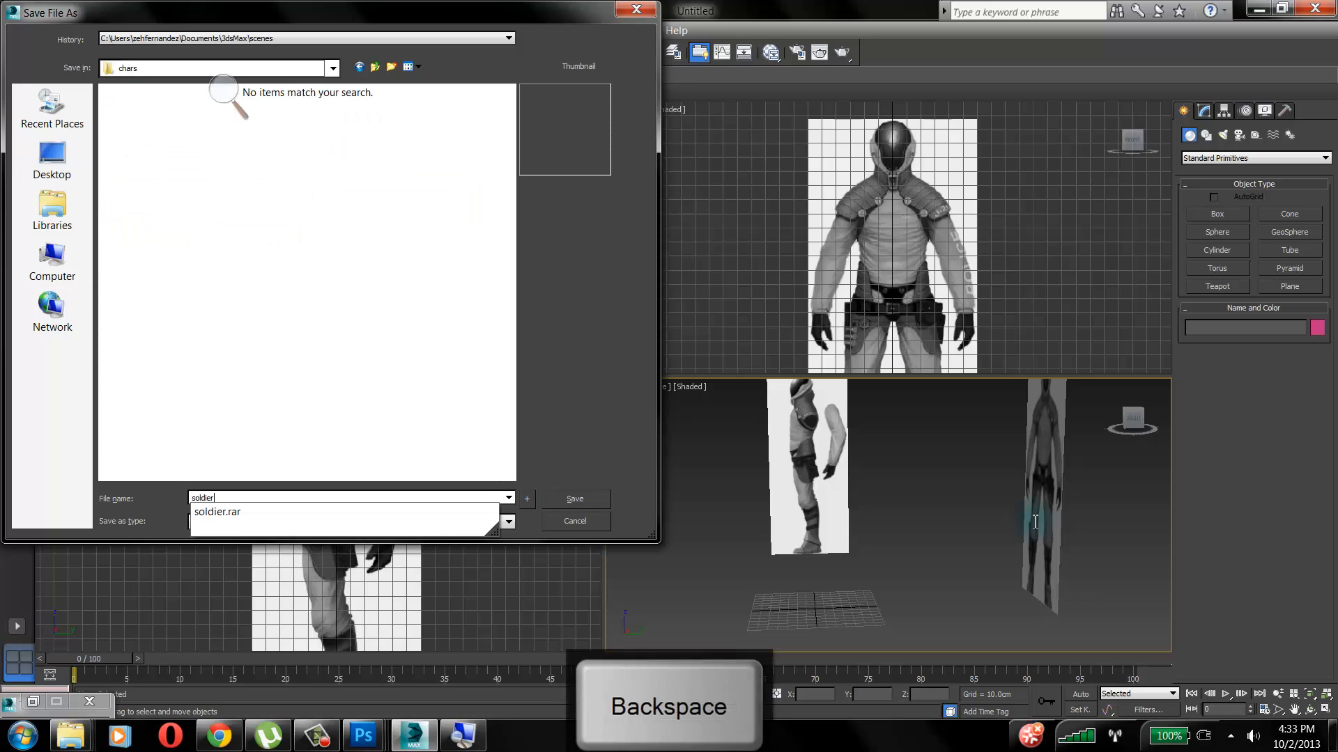
click(1032, 521)
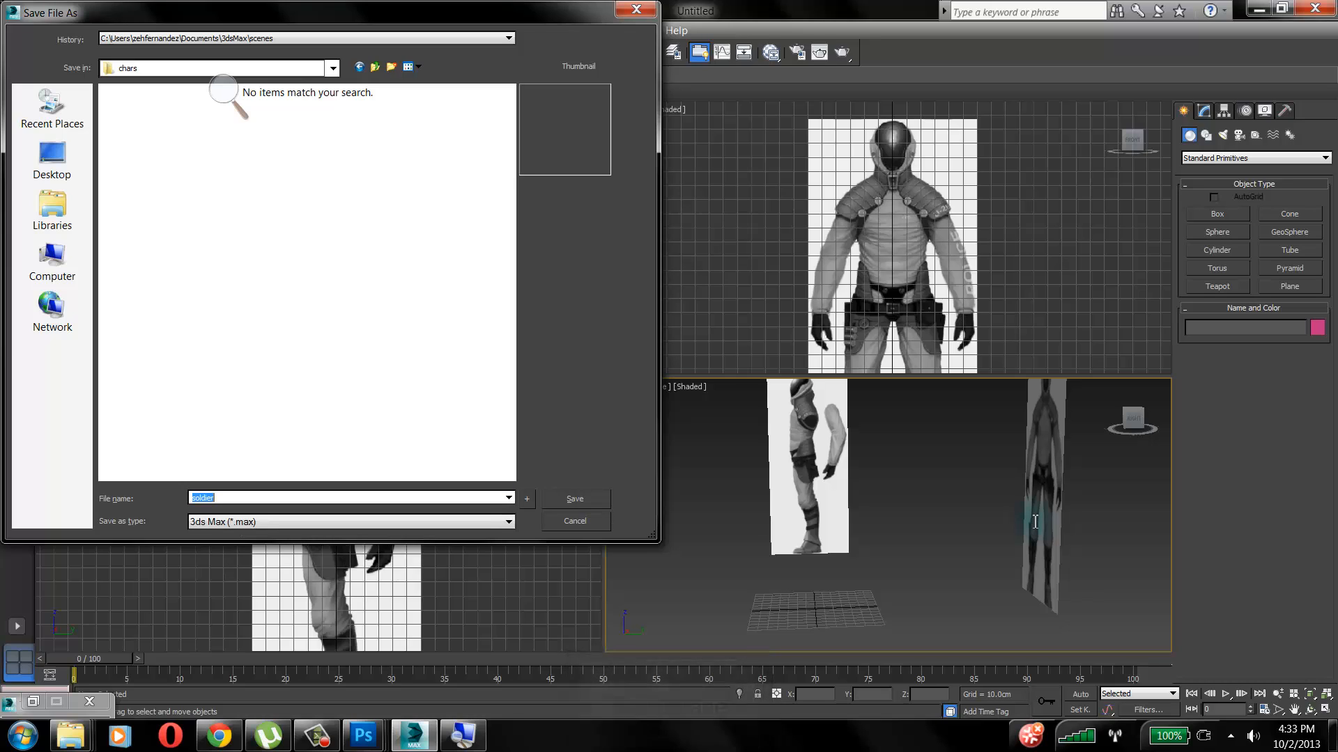
text(_ref)
key(Return)
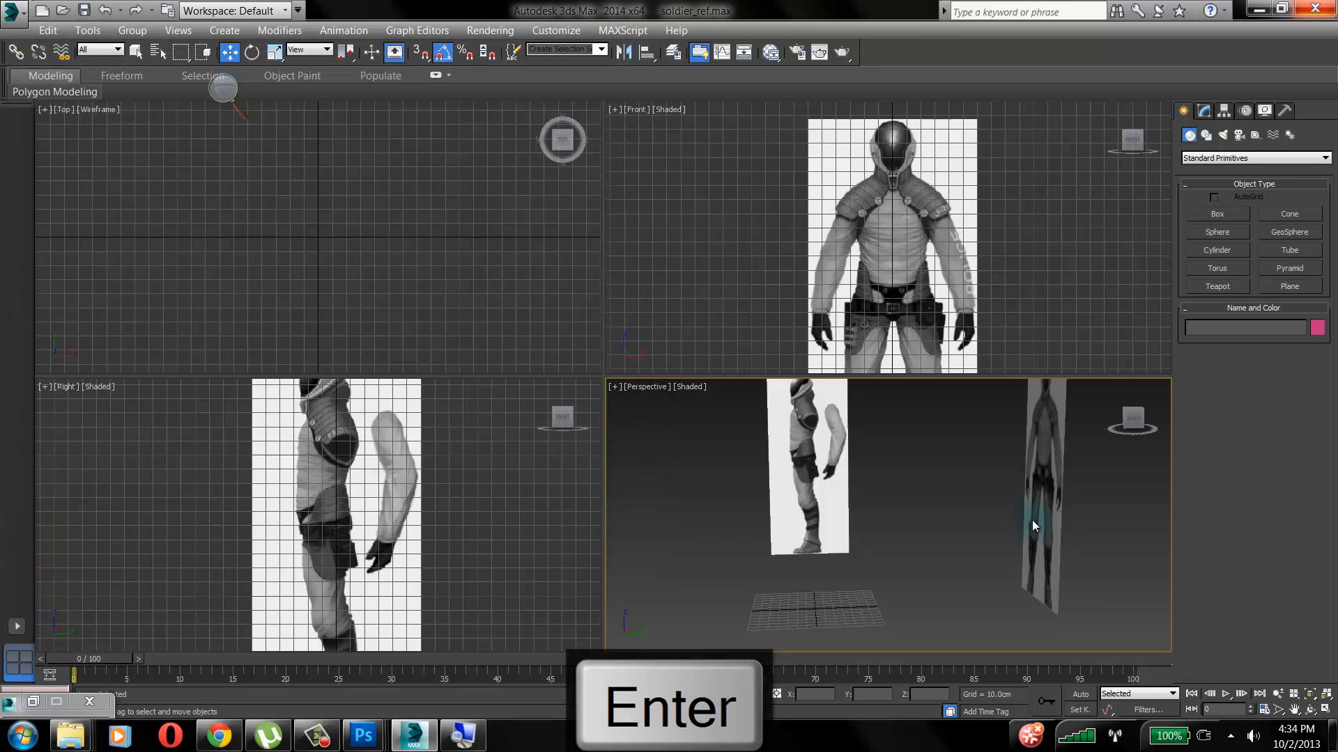
Switch to Photoshop and close the police_front, police_side and police_back reference images
key(alt+Tab)
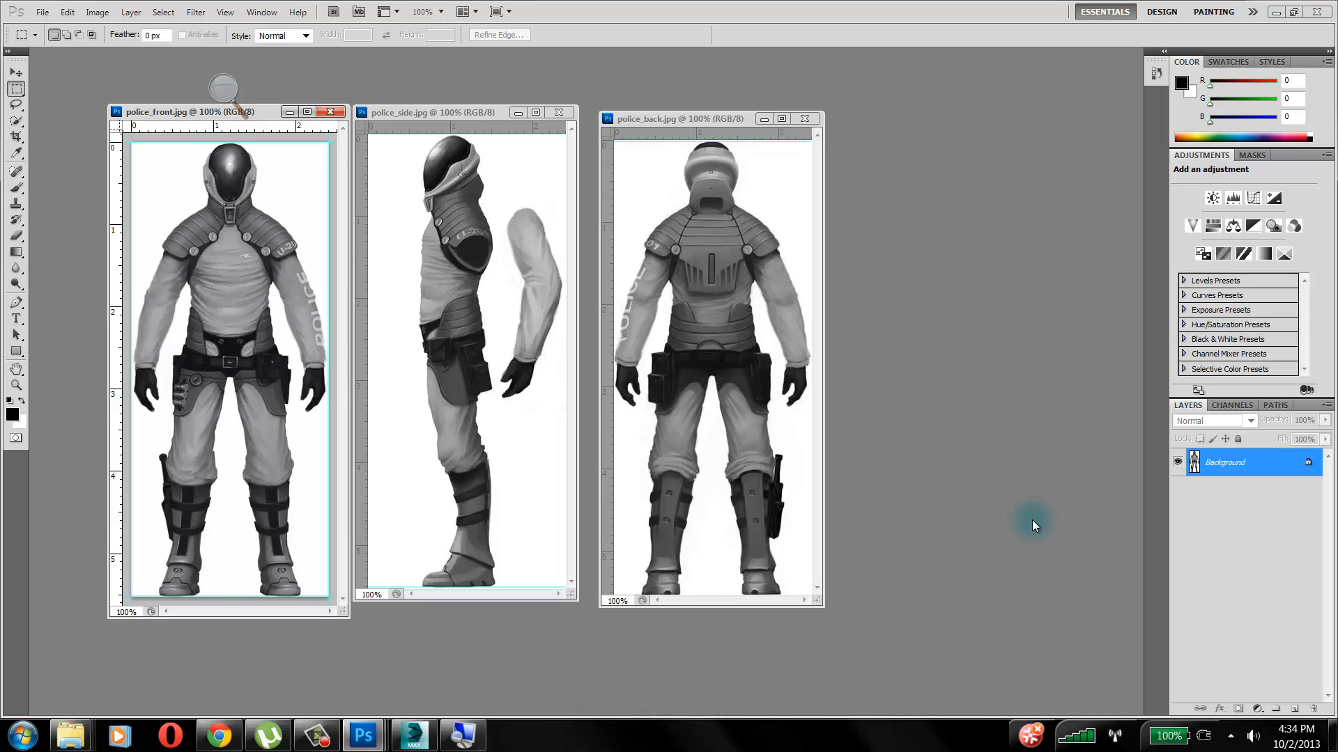
key(ctrl+w)
key(ctrl+w)
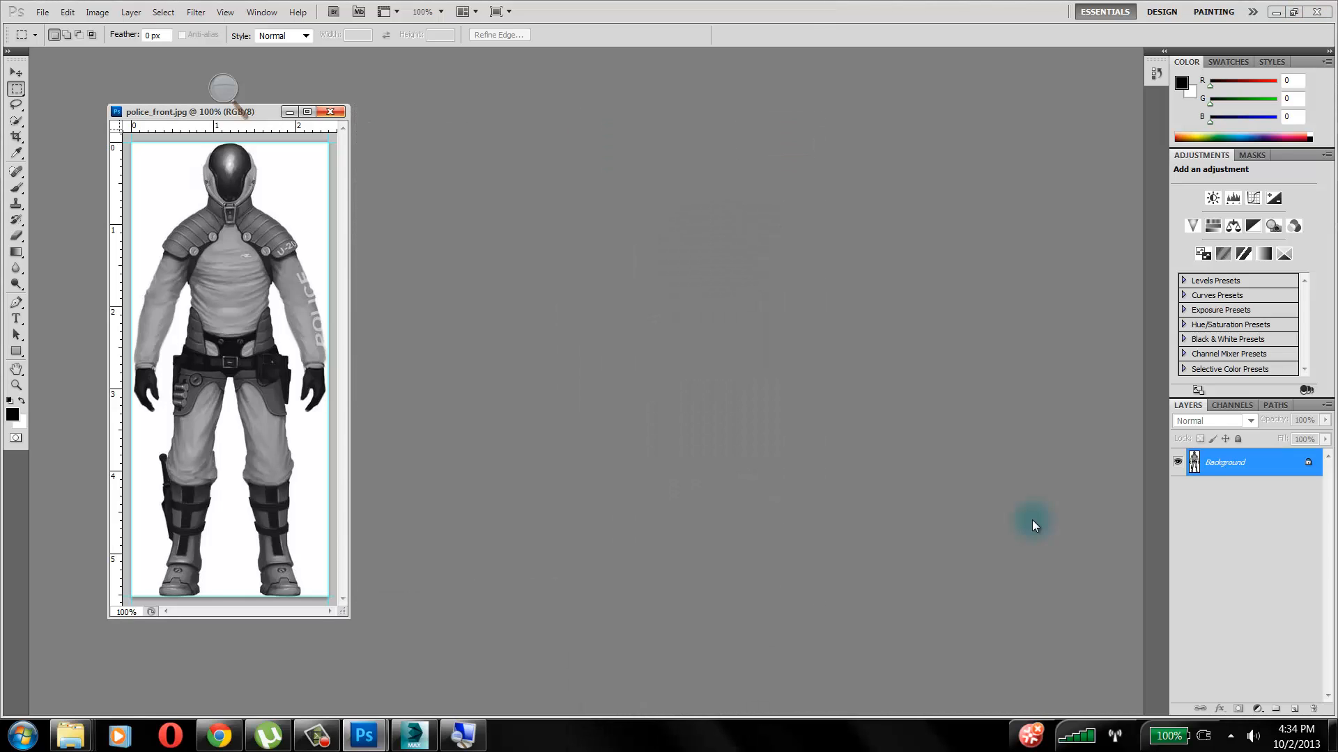
key(ctrl+w)
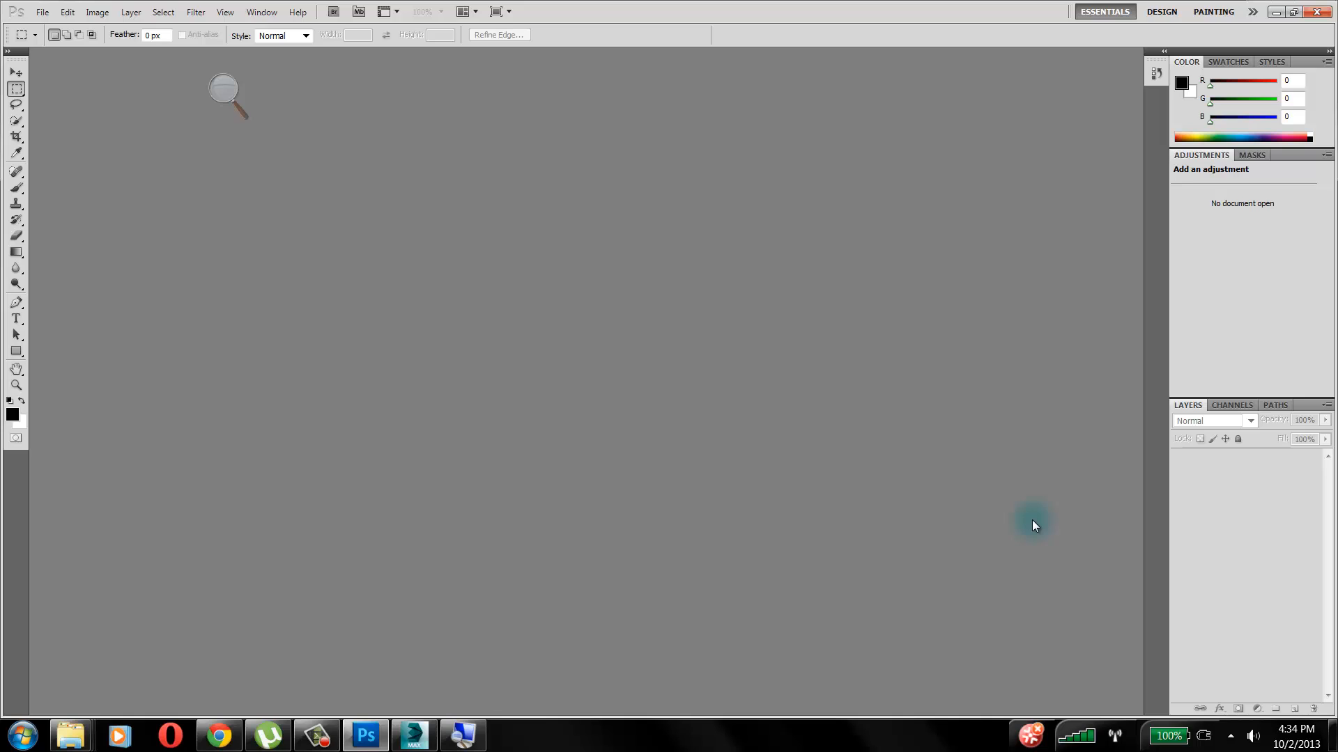